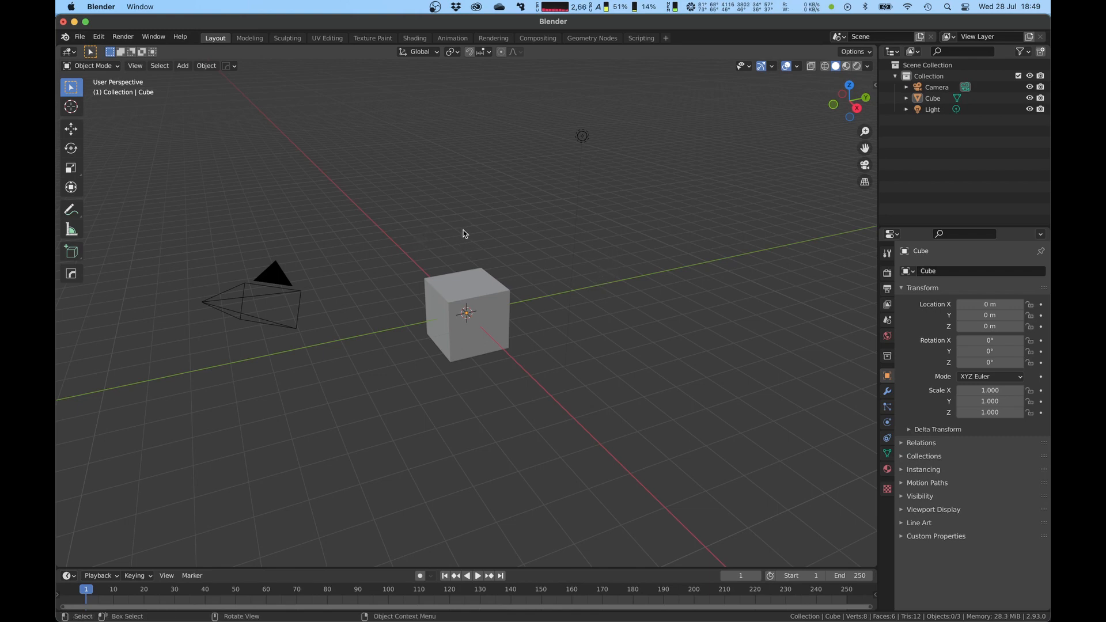
- Inspect the default cube from different angles and distances by orbiting, panning and zooming the viewport
{"action": "middle_click_drag", "start_coordinate": [428, 233], "coordinate": [455, 233]}
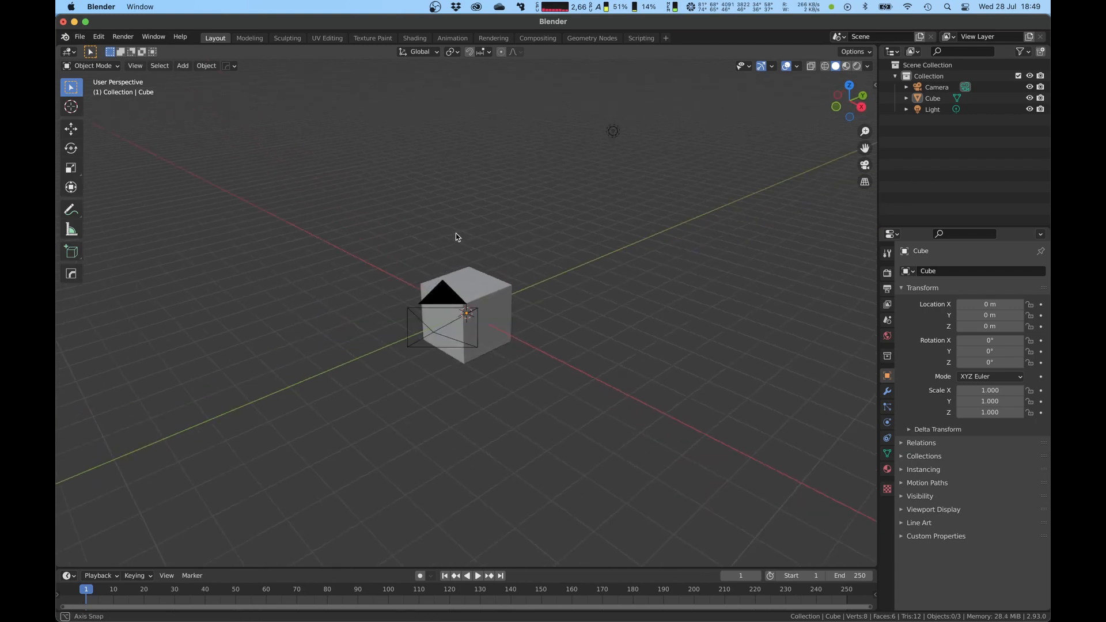
{"action": "middle_click_drag", "start_coordinate": [455, 233], "coordinate": [398, 251]}
{"action": "middle_click_drag", "start_coordinate": [398, 251], "coordinate": [400, 403], "text": "shift"}
{"action": "scroll", "coordinate": [446, 260], "scroll_direction": "up", "scroll_amount": 7}
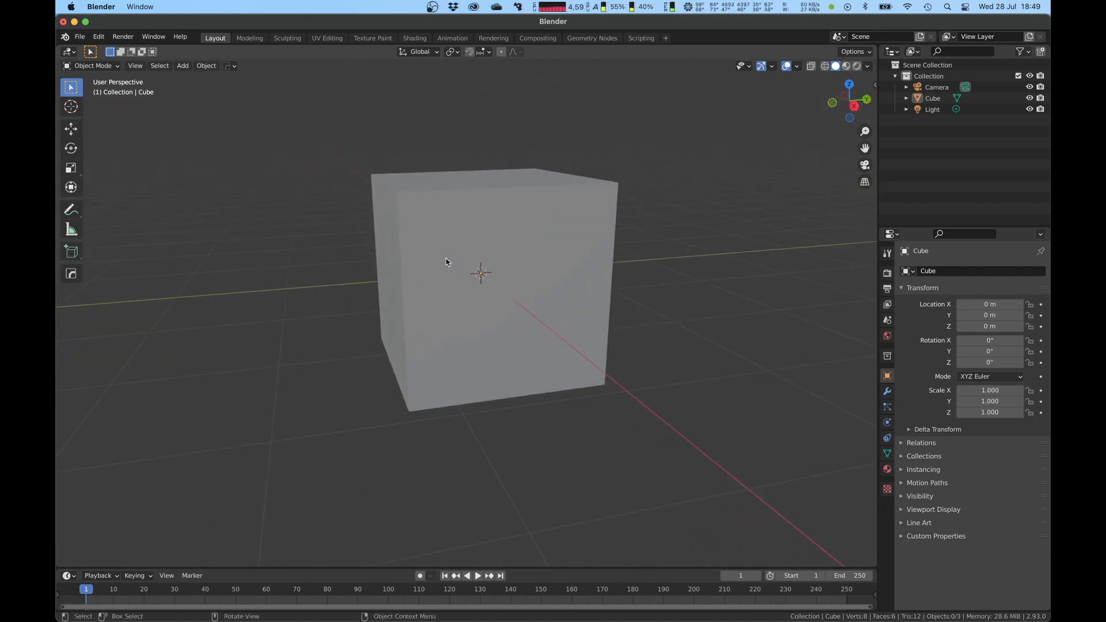
{"action": "scroll", "coordinate": [446, 261], "scroll_direction": "down", "scroll_amount": 10}
{"action": "scroll", "coordinate": [447, 260], "scroll_direction": "up", "scroll_amount": 8}
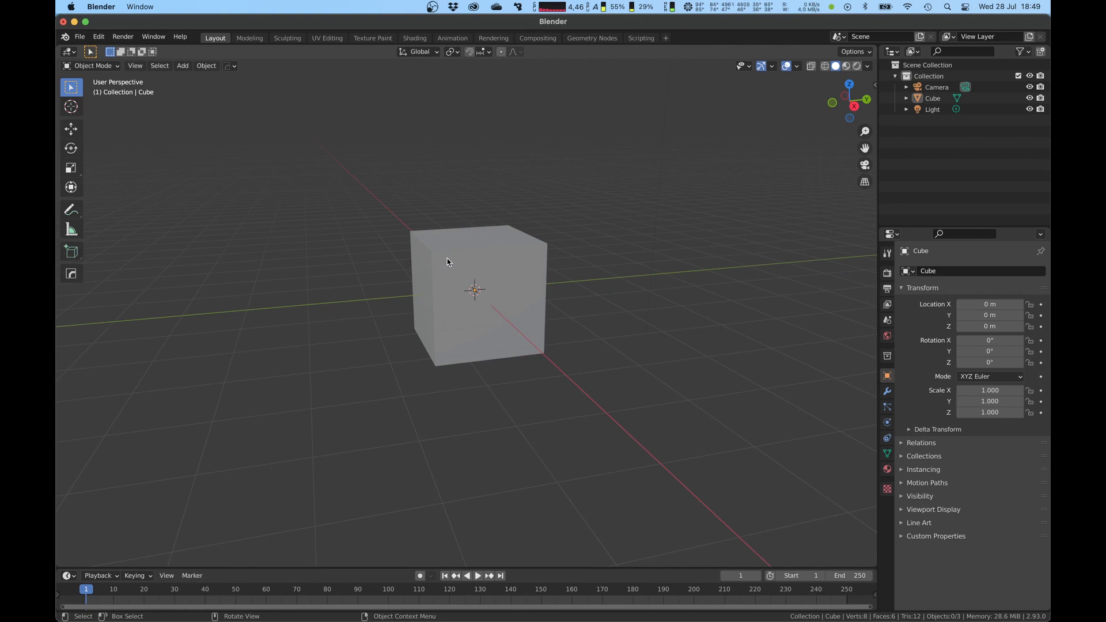
- Select the camera, the light and the cube in turn, and clear the selection
{"action": "left_click", "coordinate": [469, 259]}
{"action": "scroll", "coordinate": [469, 259], "scroll_direction": "down", "scroll_amount": 4}
{"action": "left_click", "coordinate": [319, 217]}
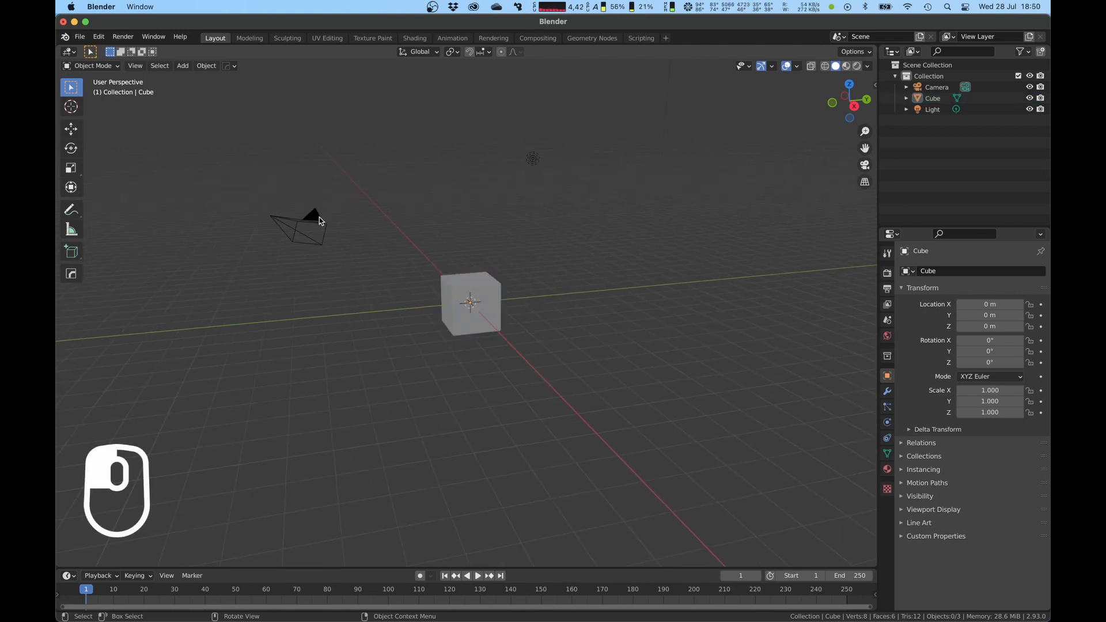
{"action": "left_click", "coordinate": [534, 159]}
{"action": "left_click", "coordinate": [470, 301]}
{"action": "left_click", "coordinate": [471, 217]}
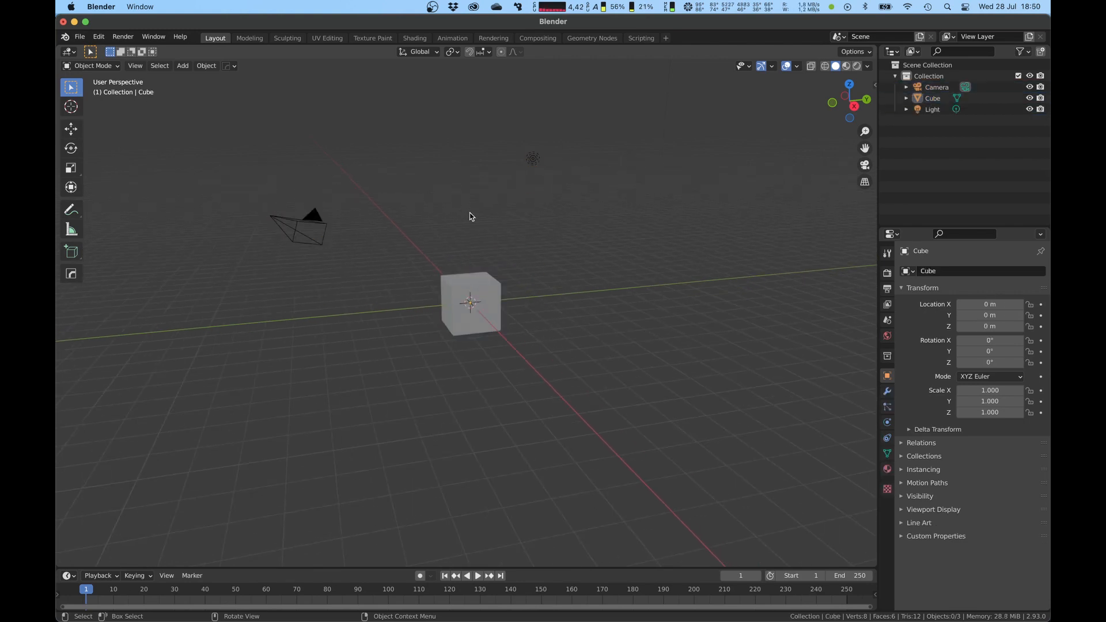
- Call up the object context menu, select the cube and the camera in turn, and deselect everything
{"action": "scroll", "coordinate": [471, 217], "scroll_direction": "up", "scroll_amount": 3}
{"action": "right_click", "coordinate": [357, 212]}
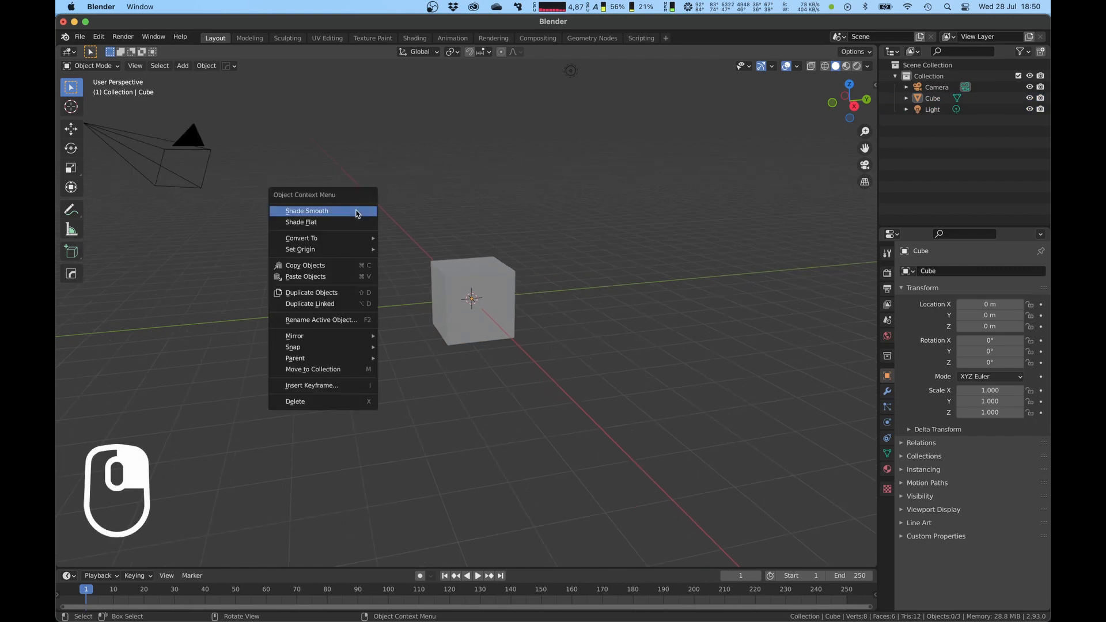
{"action": "left_click", "coordinate": [470, 266]}
{"action": "right_click", "coordinate": [478, 281]}
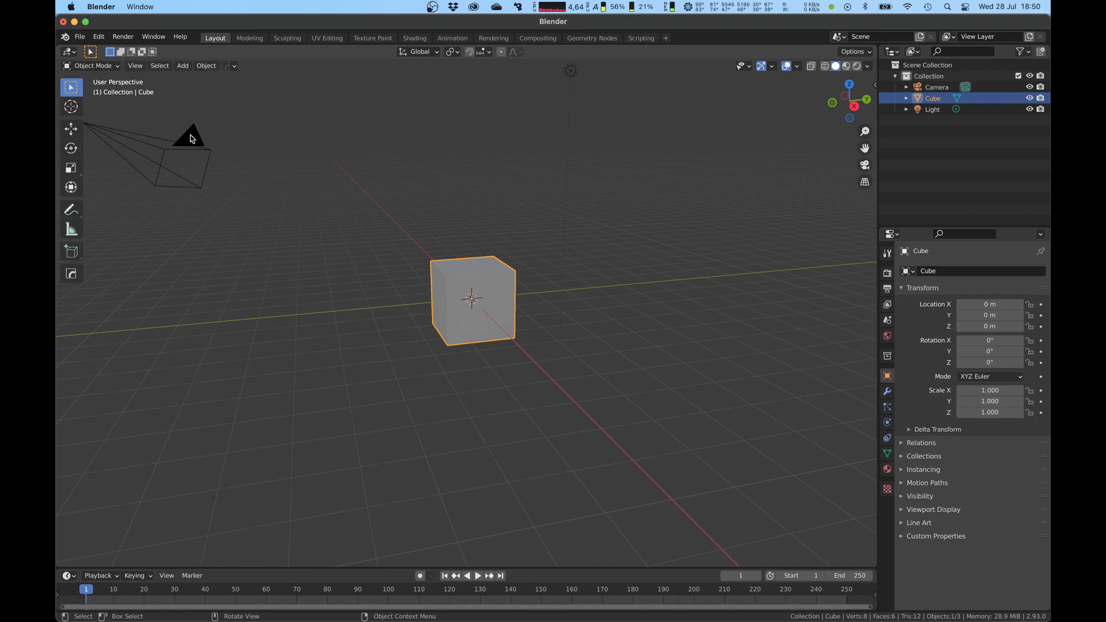
{"action": "right_click", "coordinate": [193, 139]}
{"action": "left_click", "coordinate": [445, 157]}
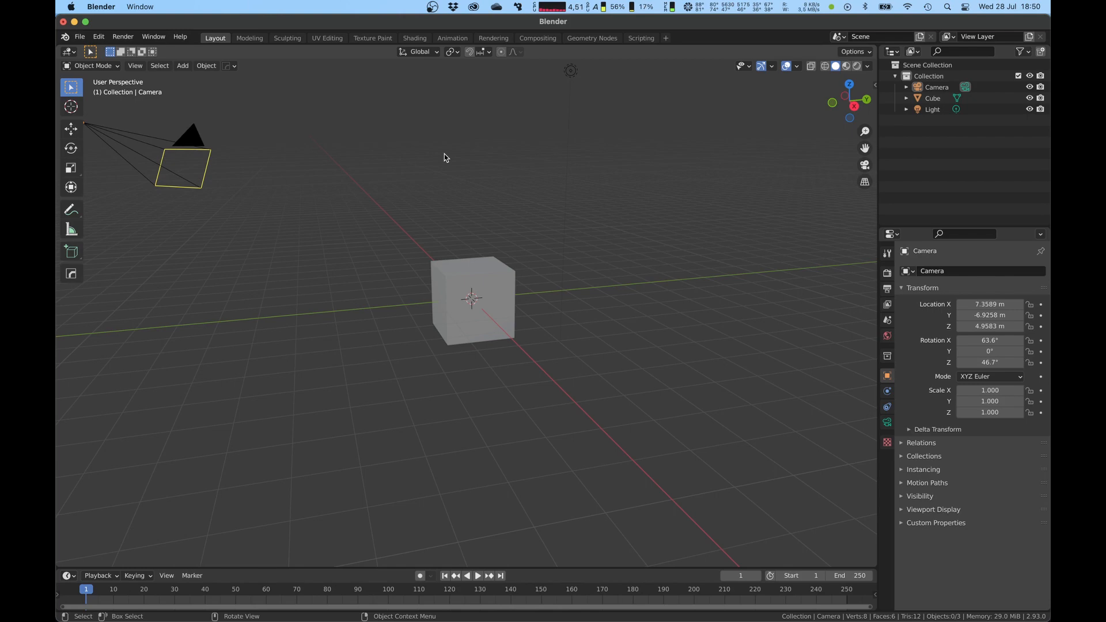
- View the scene from the right, back and top in orthographic view, and return to a perspective view
{"action": "middle_click_drag", "start_coordinate": [458, 169], "coordinate": [476, 173]}
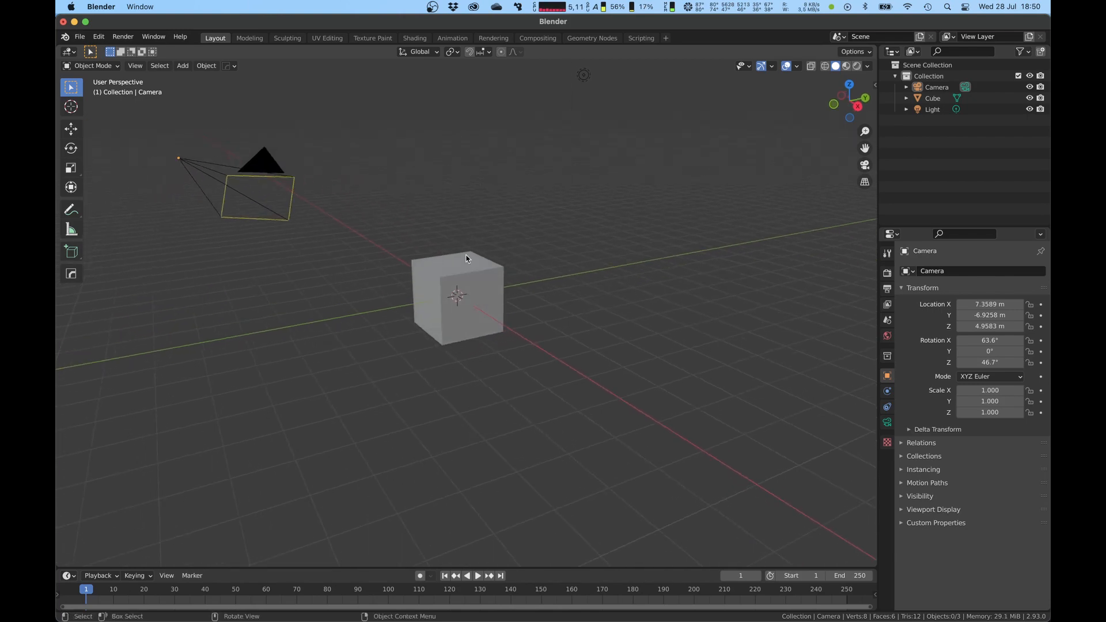
{"action": "left_click", "coordinate": [857, 108]}
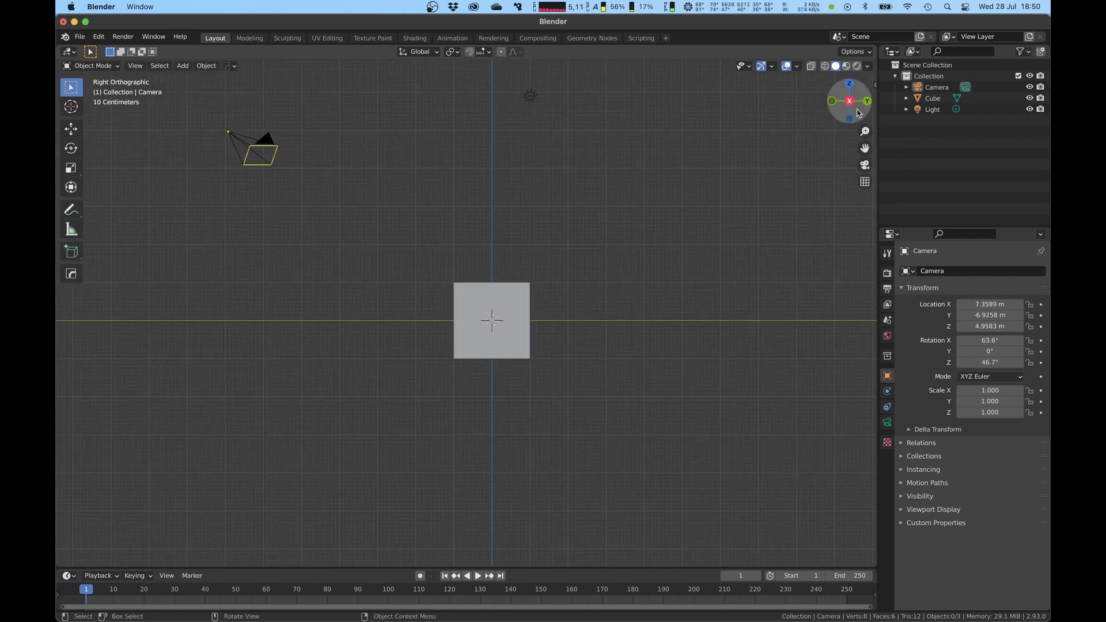
{"action": "left_click", "coordinate": [867, 102]}
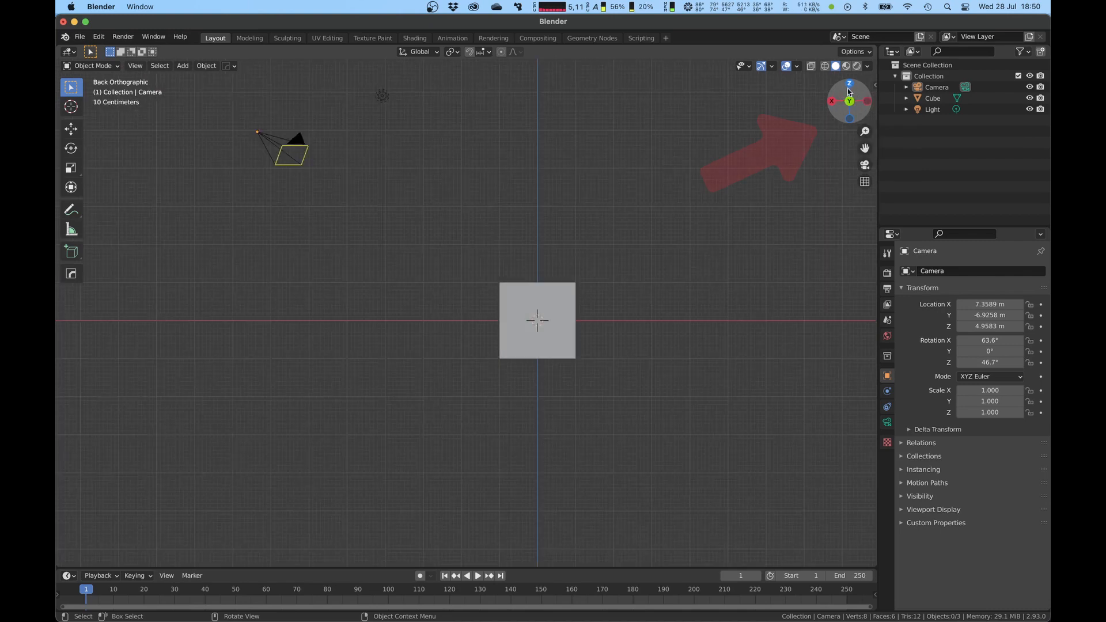
{"action": "left_click", "coordinate": [849, 91]}
{"action": "middle_click_drag", "start_coordinate": [637, 316], "coordinate": [521, 222]}
{"action": "key", "text": "alt"}
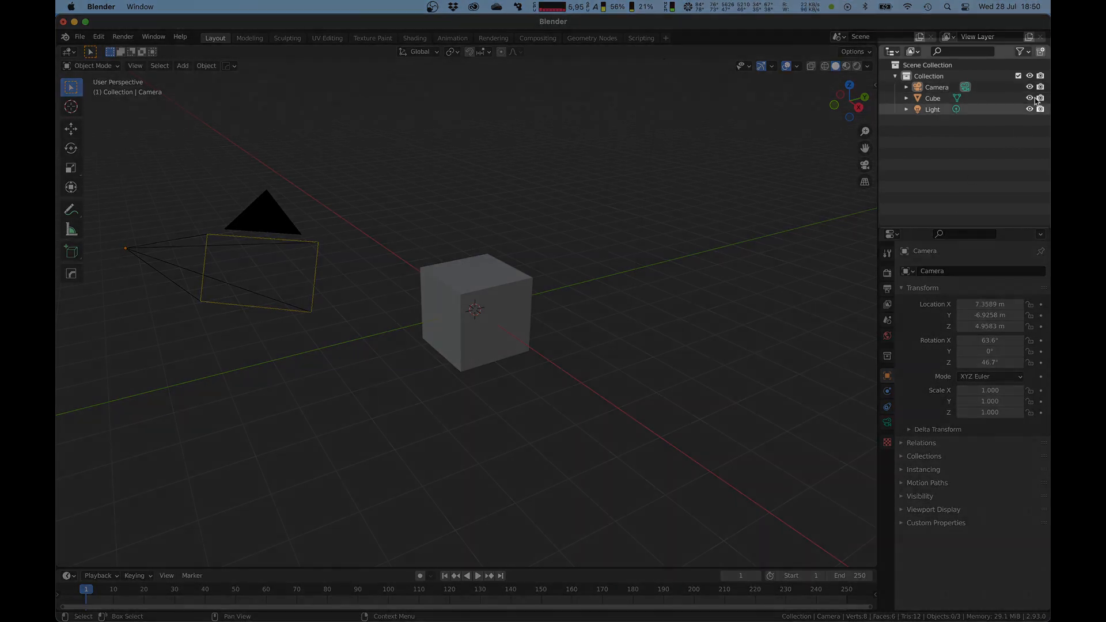
- Select the cube, switch the selection to the camera, and select the cube again
{"action": "left_click", "coordinate": [892, 52]}
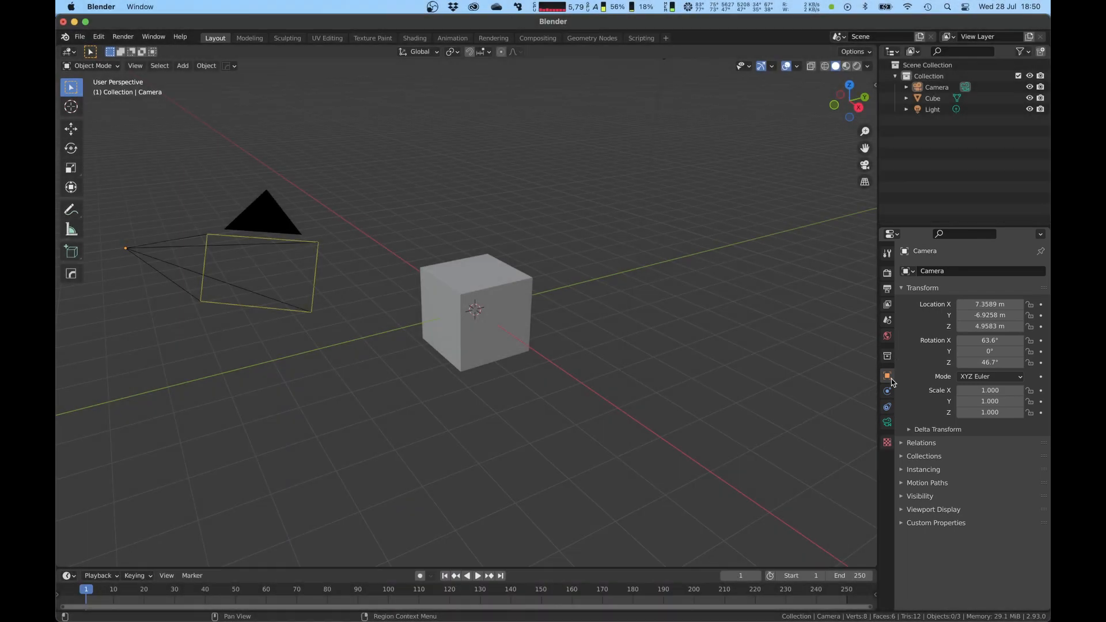
{"action": "middle_click_drag", "start_coordinate": [658, 264], "coordinate": [672, 266]}
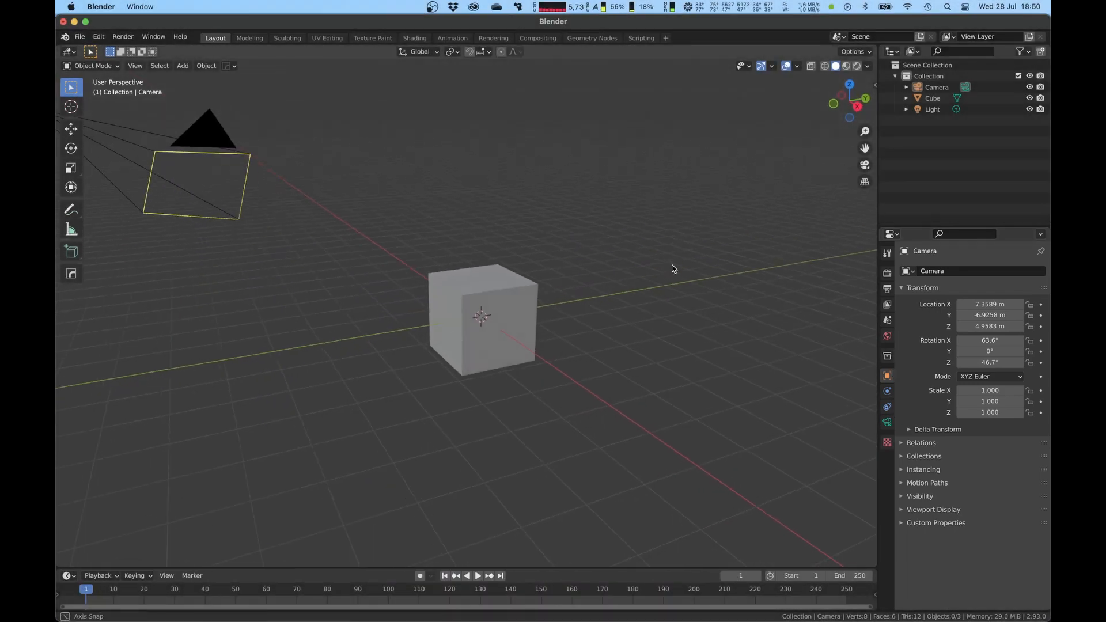
{"action": "left_click", "coordinate": [532, 288]}
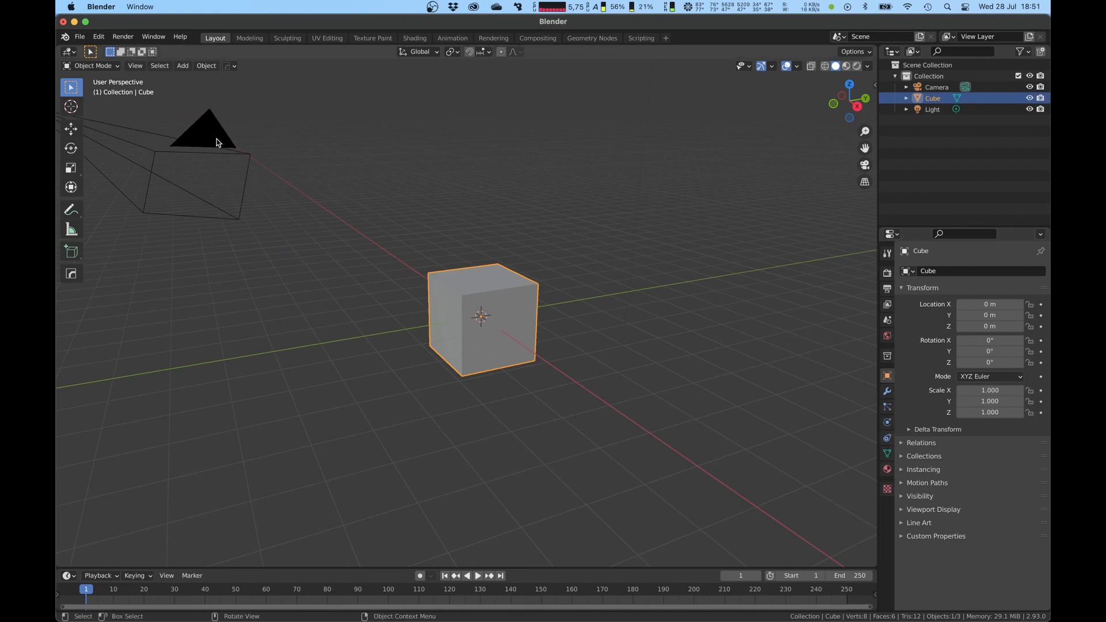
{"action": "left_click", "coordinate": [218, 143]}
{"action": "left_click", "coordinate": [466, 297]}
{"action": "middle_click_drag", "start_coordinate": [471, 295], "coordinate": [549, 330]}
- Show the viewport sidebar and look through the cube's Transform values and the Tool and View settings
{"action": "key", "text": "n"}
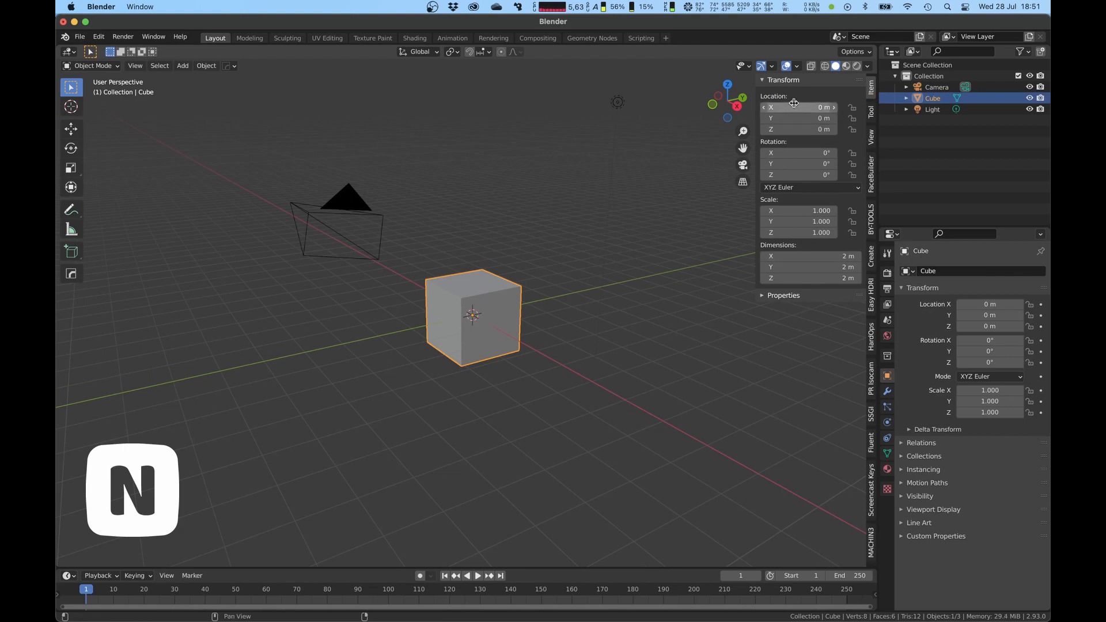
{"action": "left_click", "coordinate": [873, 125]}
{"action": "left_click", "coordinate": [873, 138]}
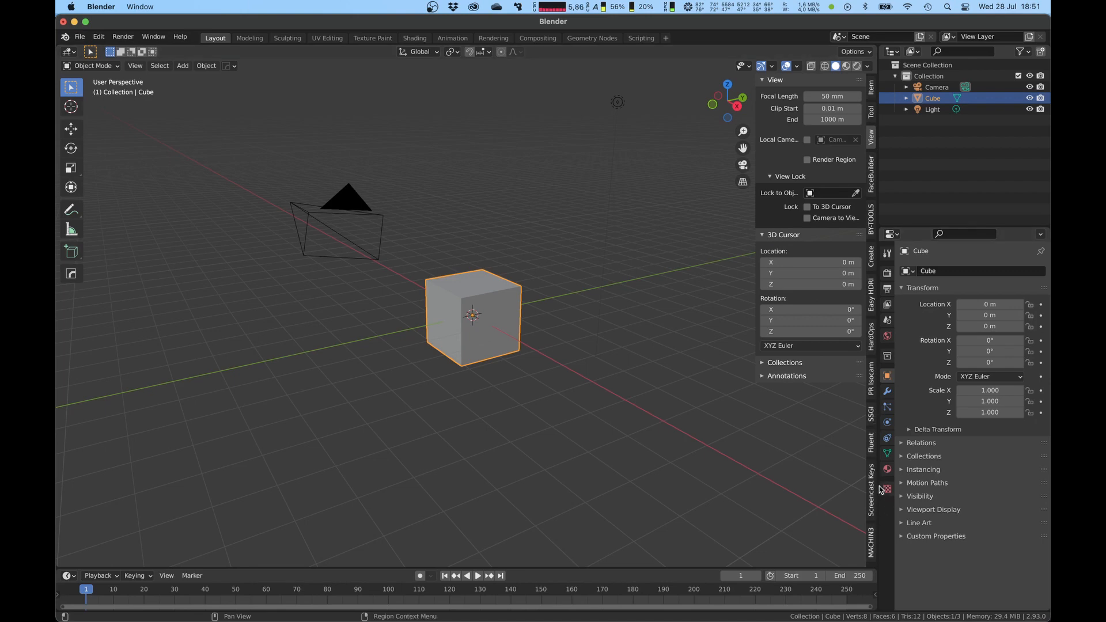
{"action": "key", "text": "n"}
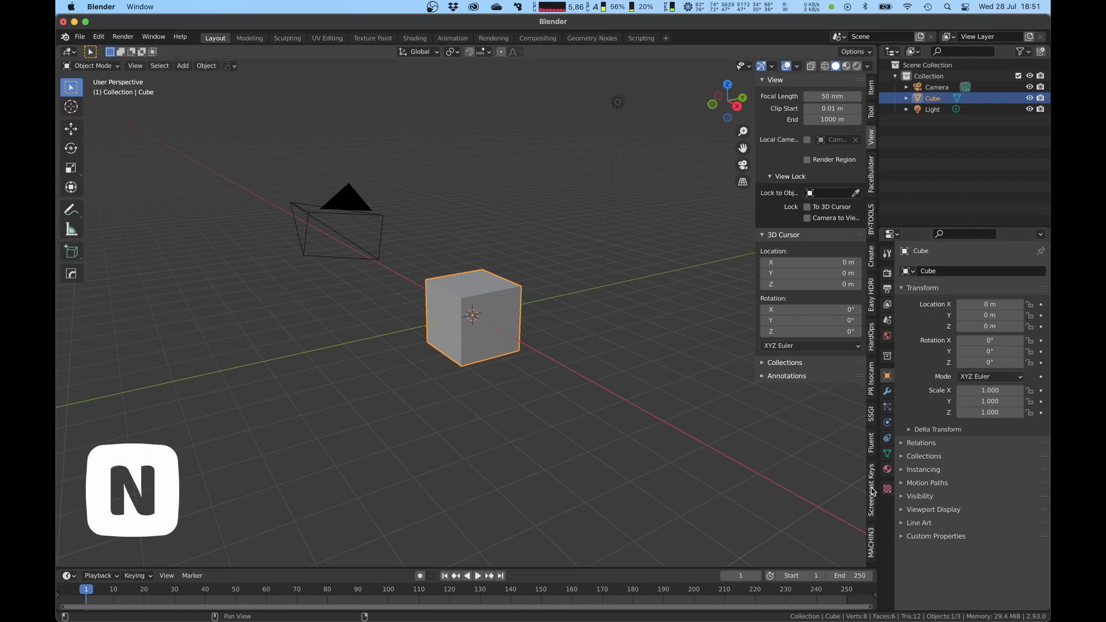
- Enable the Screencast Keys display and hide the viewport sidebar
{"action": "left_click", "coordinate": [872, 492]}
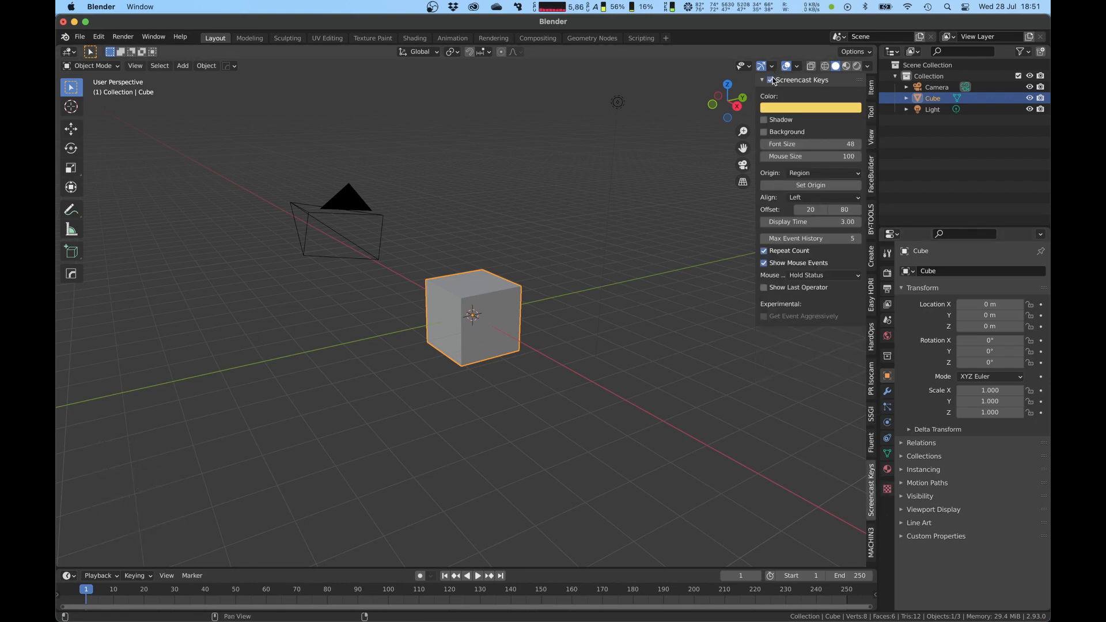
{"action": "left_click", "coordinate": [872, 88]}
{"action": "key", "text": "n"}
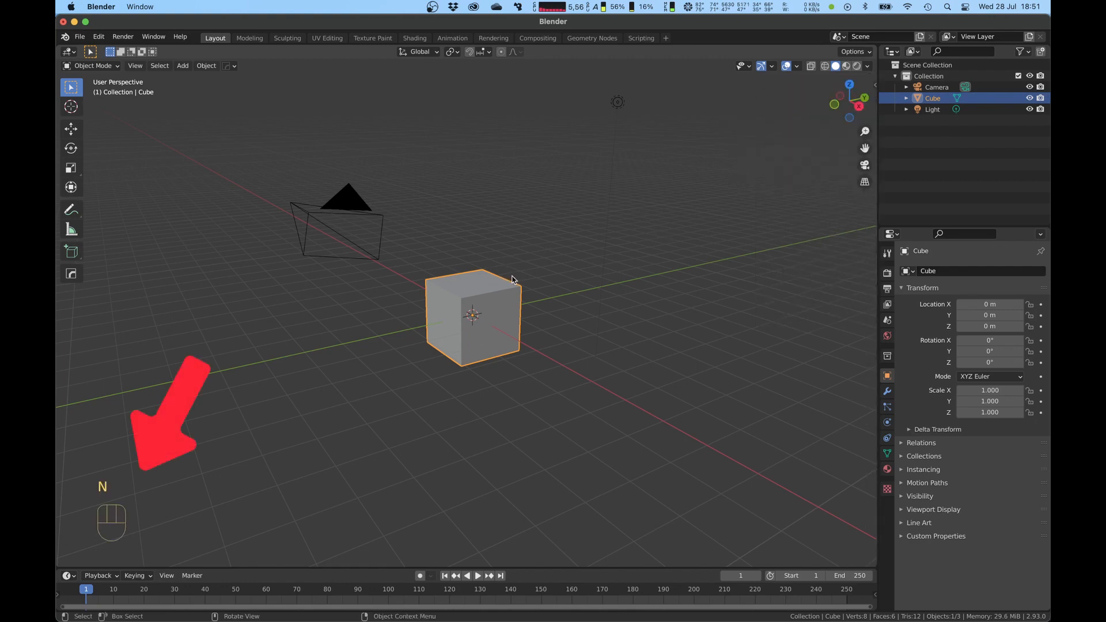
- Try moving the cube along the X axis and along the Y axis with the Move tool, reverting each move
{"action": "middle_click_drag", "start_coordinate": [511, 278], "coordinate": [502, 274]}
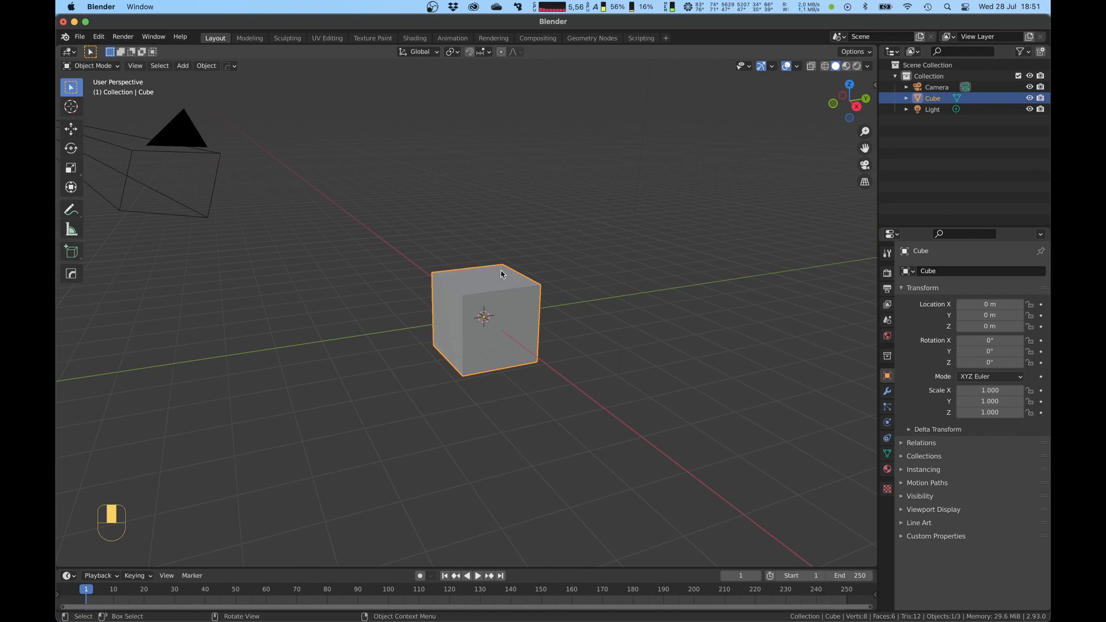
{"action": "left_click", "coordinate": [71, 129]}
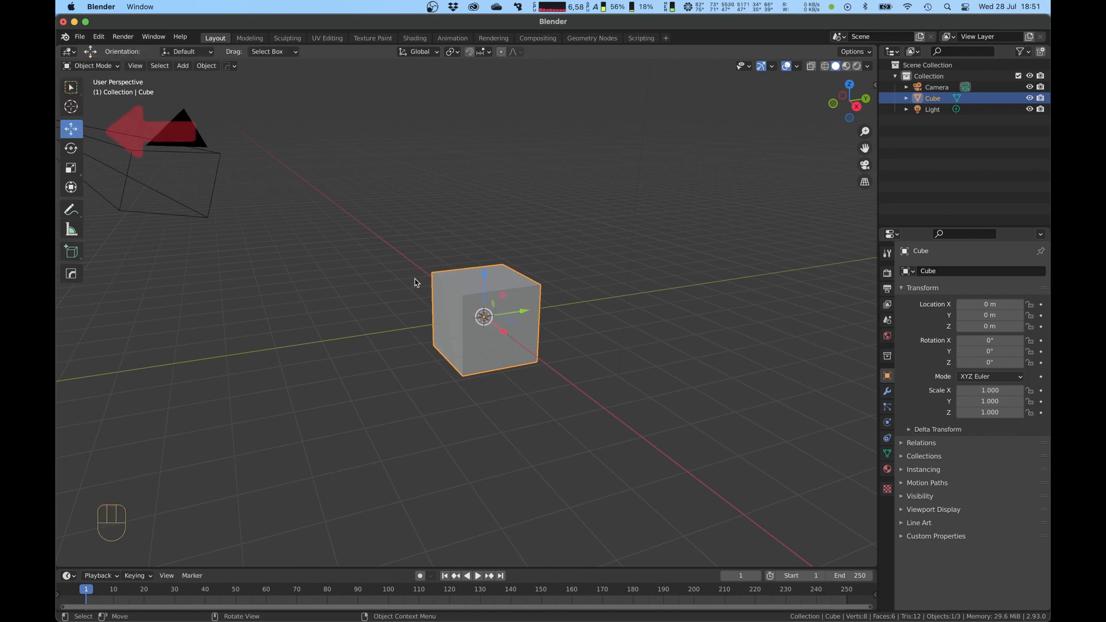
{"action": "left_click_drag", "start_coordinate": [505, 333], "coordinate": [393, 341]}
{"action": "right_click", "coordinate": [524, 345]}
{"action": "key", "text": "super+z"}
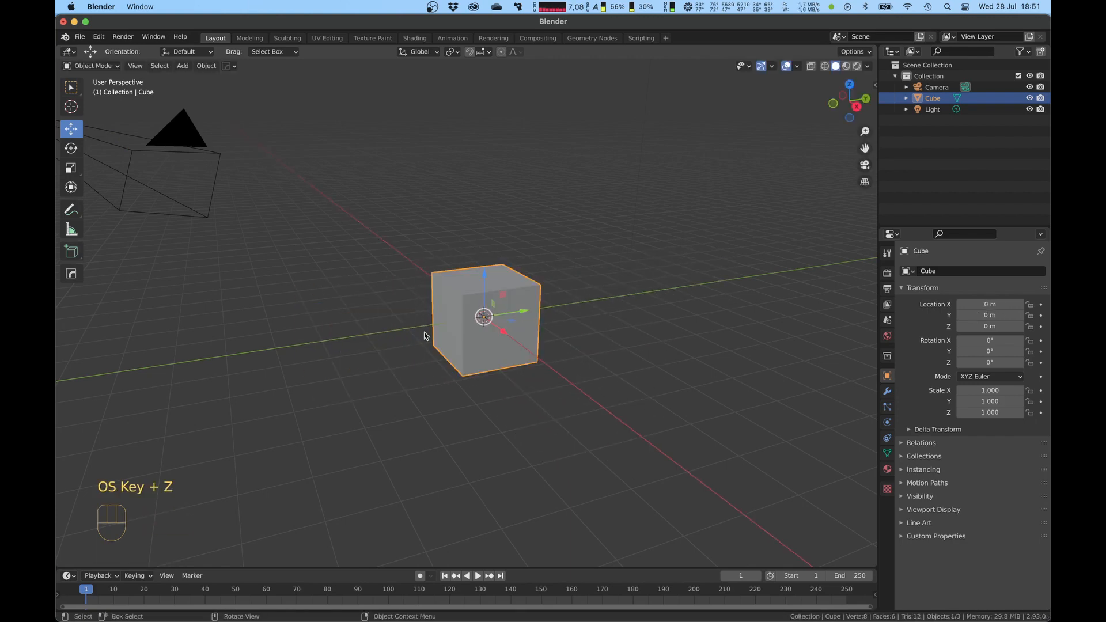
{"action": "left_click_drag", "start_coordinate": [525, 314], "coordinate": [401, 333]}
{"action": "right_click", "coordinate": [402, 332]}
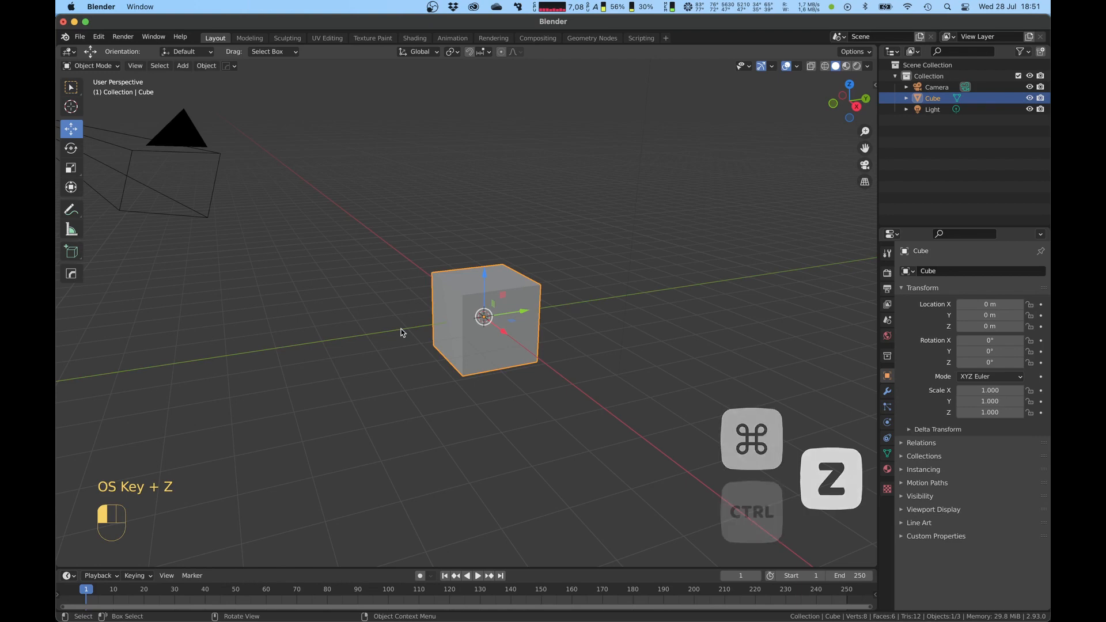
- Try rotating the cube about a single axis with the Rotate tool, and cancel the rotation
{"action": "left_click", "coordinate": [71, 148]}
{"action": "left_click_drag", "start_coordinate": [502, 317], "coordinate": [493, 279]}
{"action": "right_click", "coordinate": [487, 286]}
{"action": "right_click", "coordinate": [492, 279]}
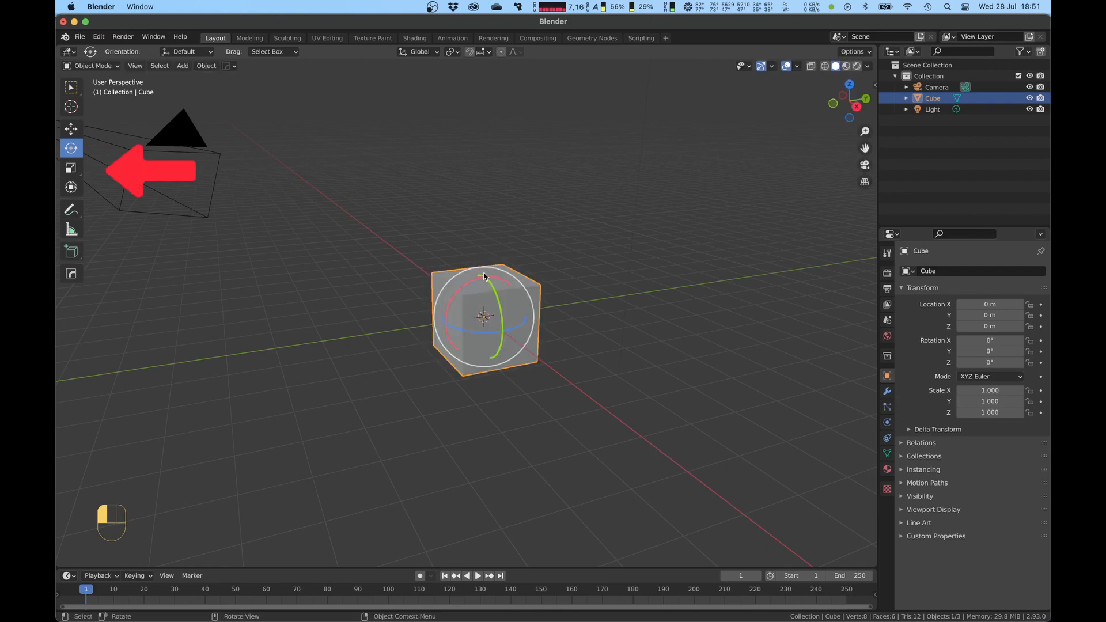
- Try resizing the cube with the Scale tool, cancel it, and return to the Select Box tool
{"action": "left_click", "coordinate": [71, 168]}
{"action": "left_click_drag", "start_coordinate": [470, 312], "coordinate": [472, 301]}
{"action": "right_click", "coordinate": [471, 300]}
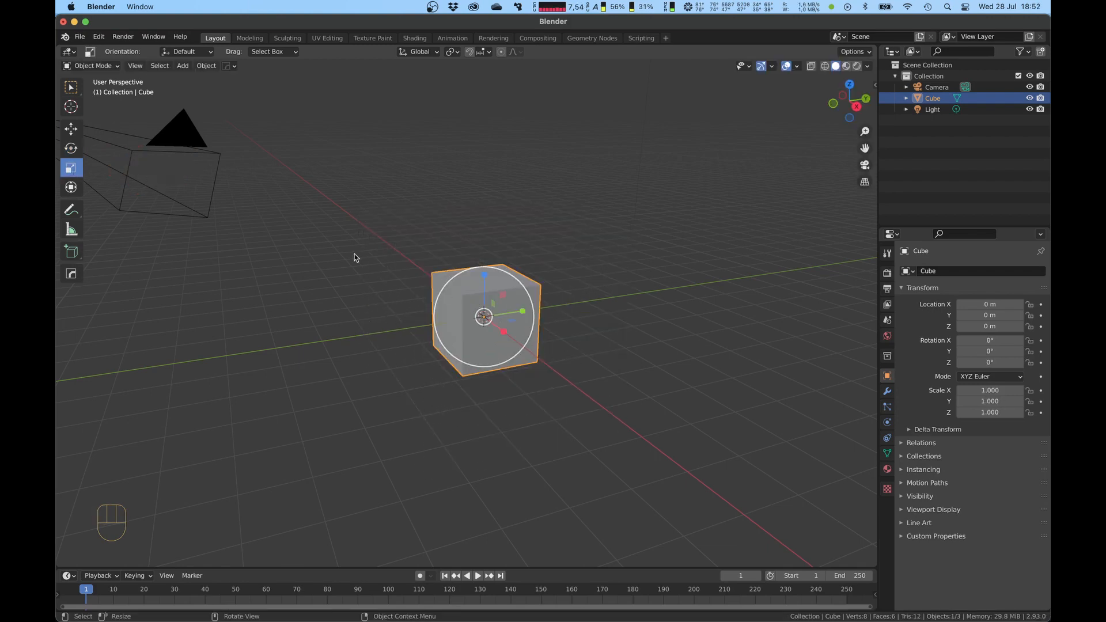
{"action": "left_click", "coordinate": [72, 96]}
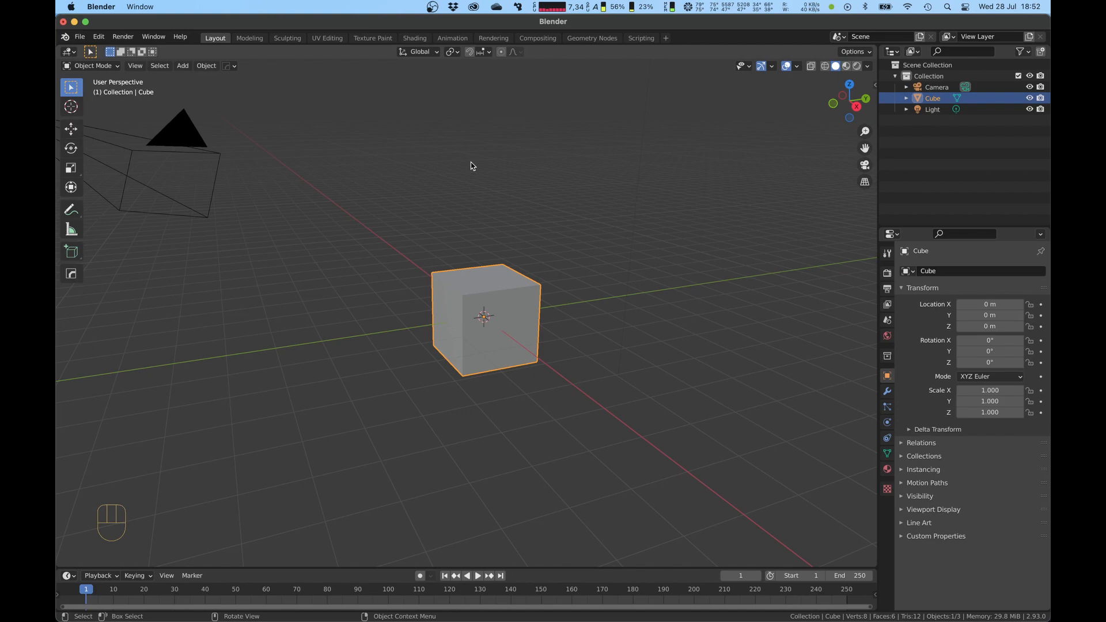
- Try grabbing, scaling and rotating the cube freely without a gizmo, cancelling each transform
{"action": "key", "text": "g"}
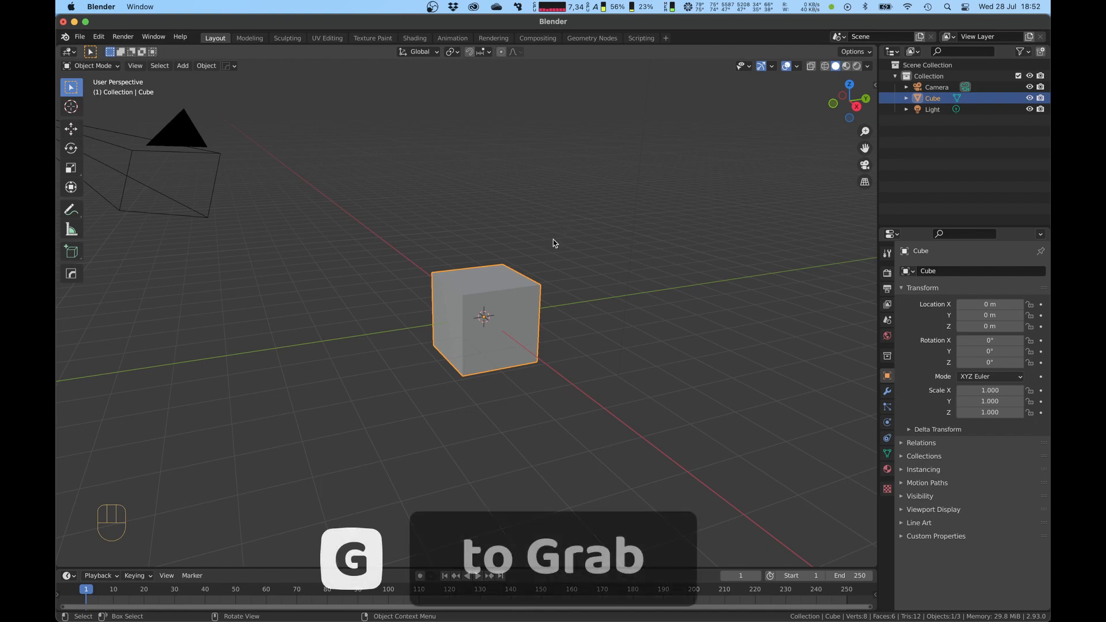
{"action": "right_click", "coordinate": [599, 242]}
{"action": "key", "text": "s"}
{"action": "key", "text": "r"}
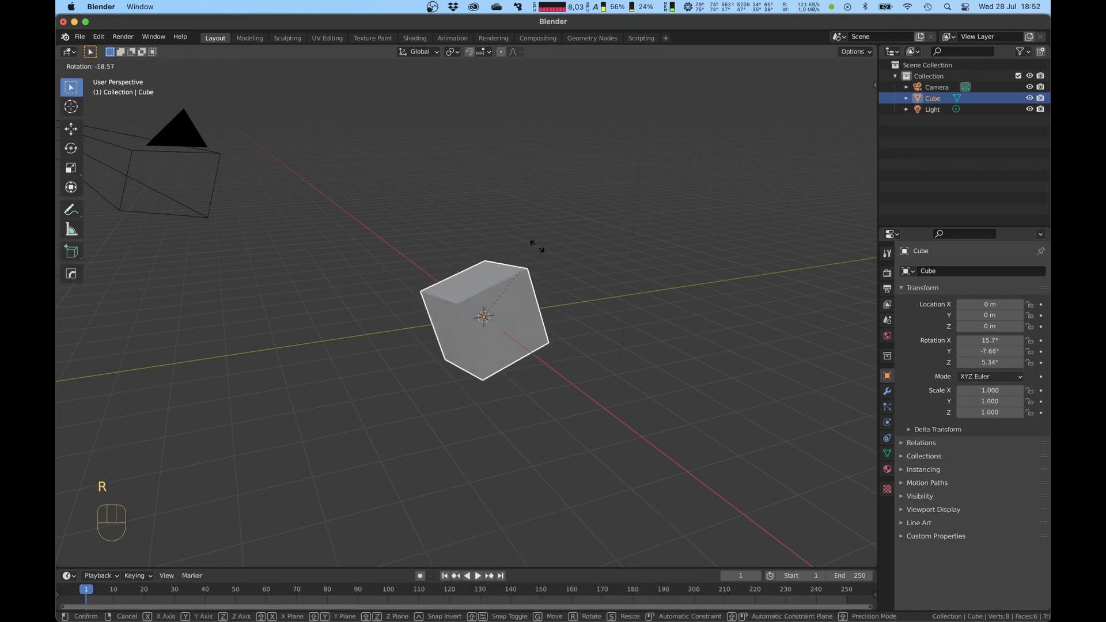
{"action": "right_click", "coordinate": [573, 262]}
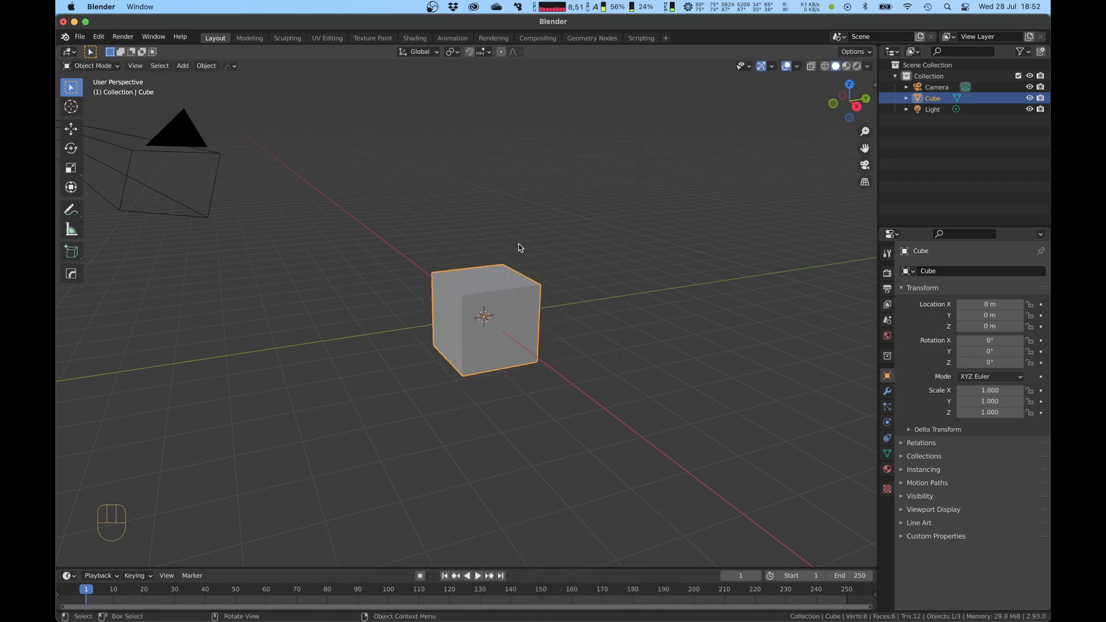
- Try scaling the cube along only the X axis and along only the Z axis, cancelling both
{"action": "key", "text": "s"}
{"action": "key", "text": "x"}
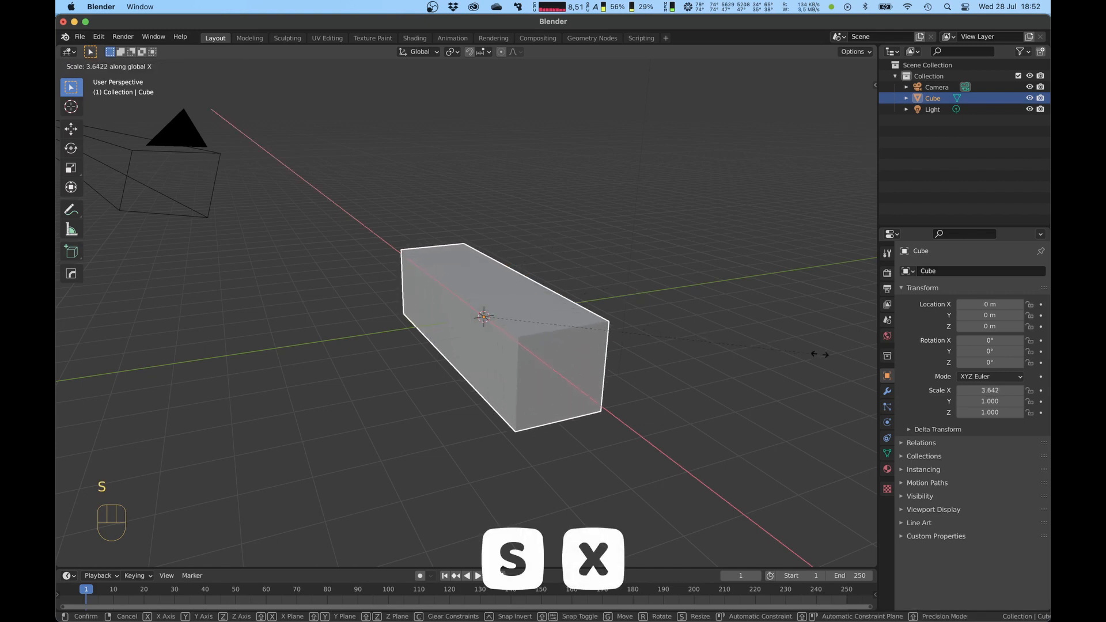
{"action": "right_click", "coordinate": [654, 308]}
{"action": "key", "text": "s"}
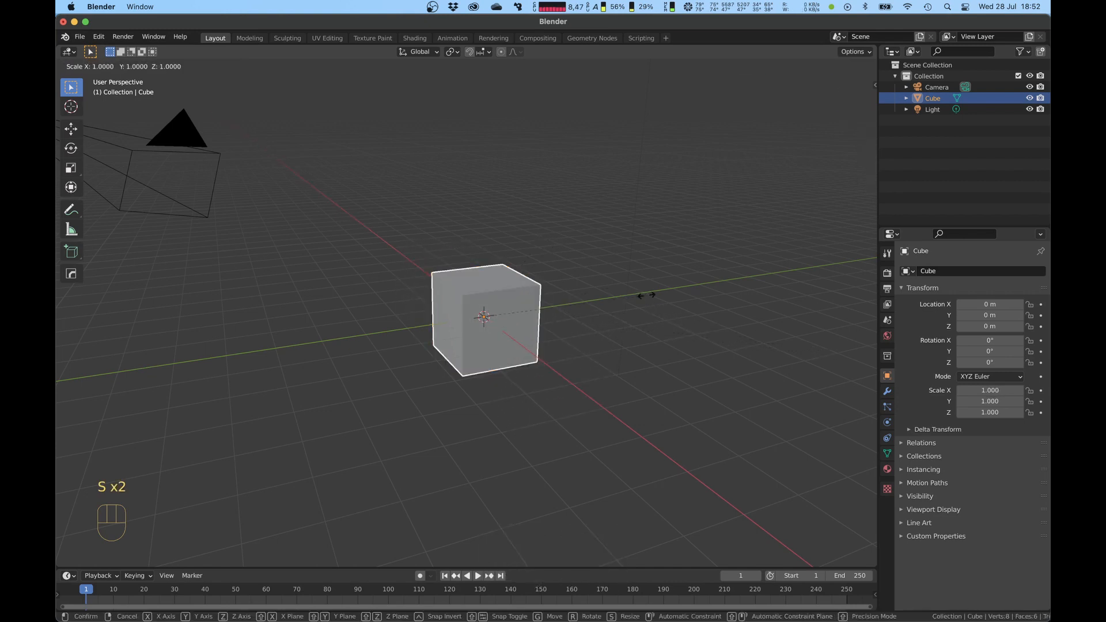
{"action": "key", "text": "z"}
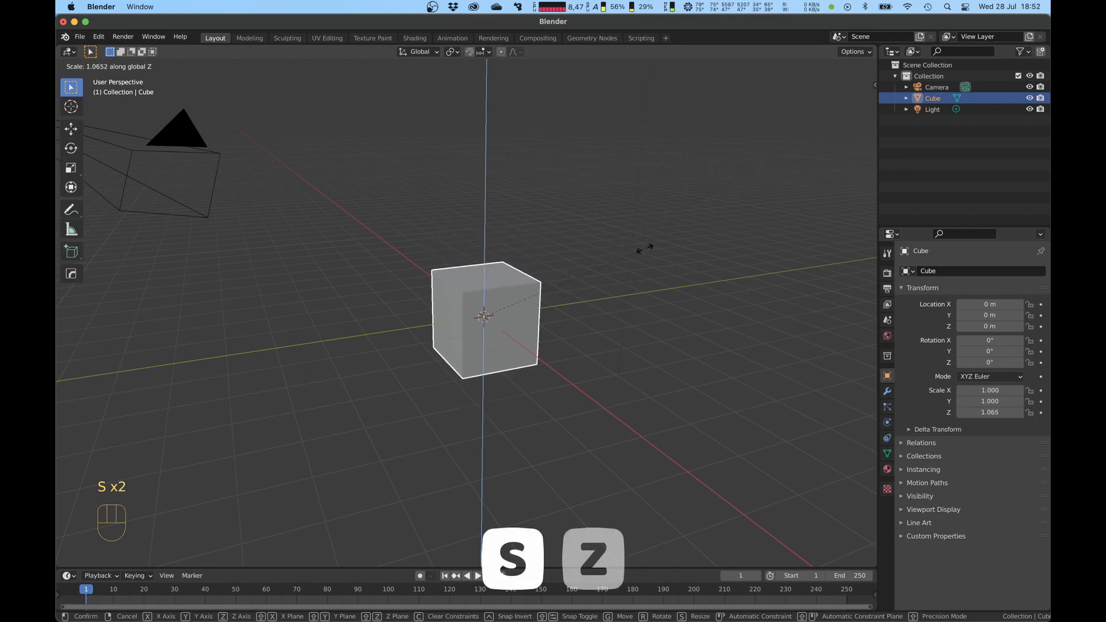
{"action": "right_click", "coordinate": [644, 250]}
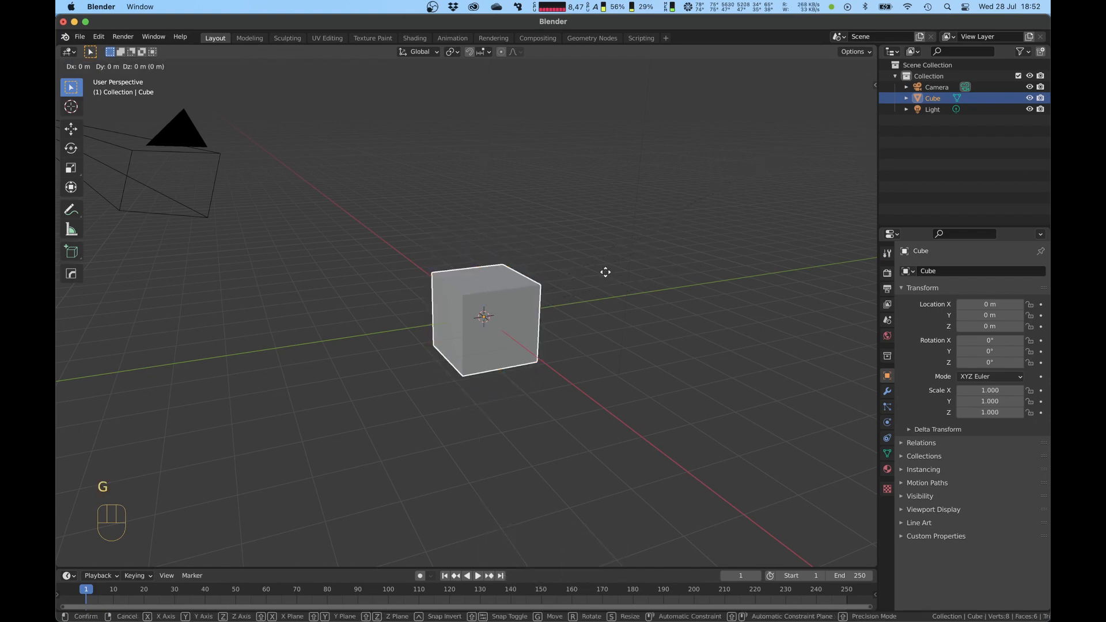
- Try moving the cube along only the Z axis and along only the Y axis, cancelling both
{"action": "key", "text": "g"}
{"action": "key", "text": "z"}
{"action": "right_click", "coordinate": [610, 294]}
{"action": "key", "text": "z"}
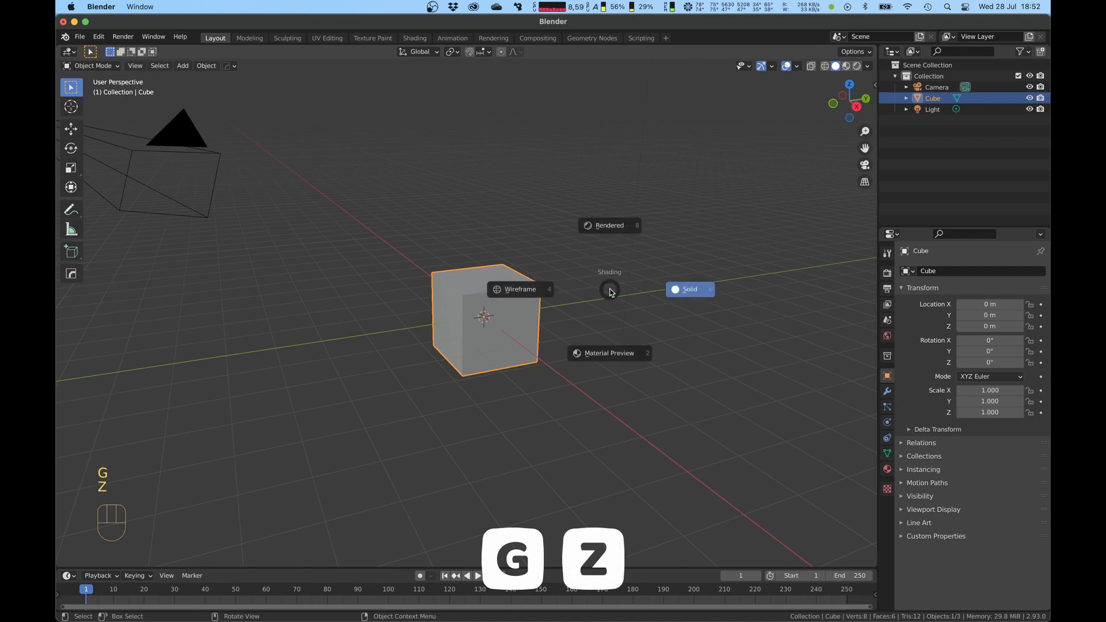
{"action": "right_click", "coordinate": [489, 186]}
{"action": "key", "text": "g"}
{"action": "key", "text": "y"}
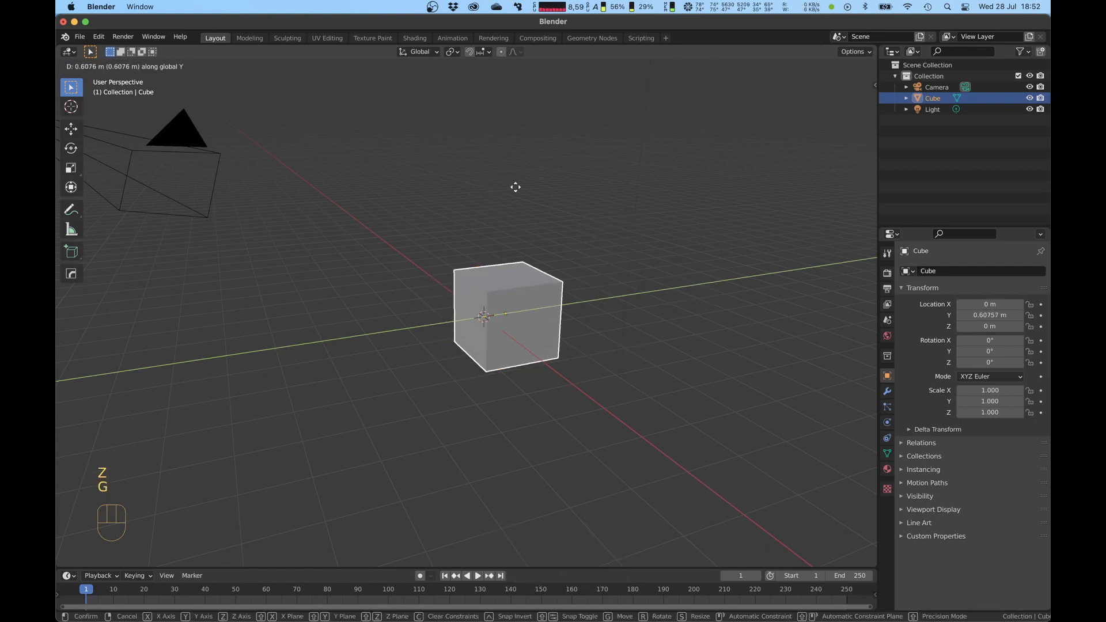
{"action": "right_click", "coordinate": [530, 200]}
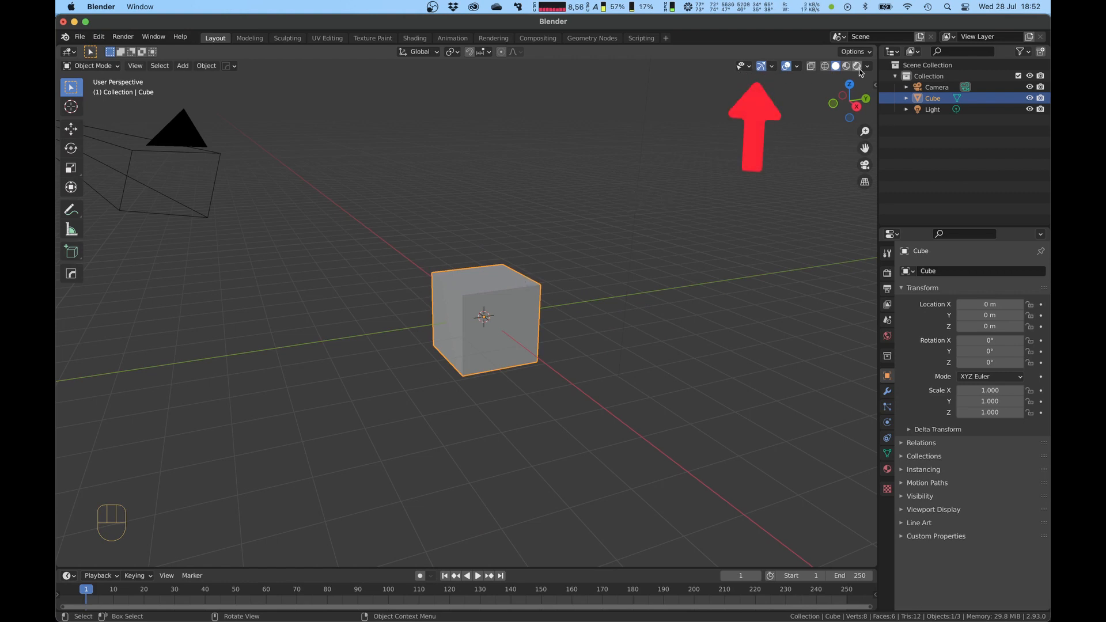
- Enable the Move object gizmo for the viewport so it displays on the selected cube
{"action": "left_click", "coordinate": [773, 66]}
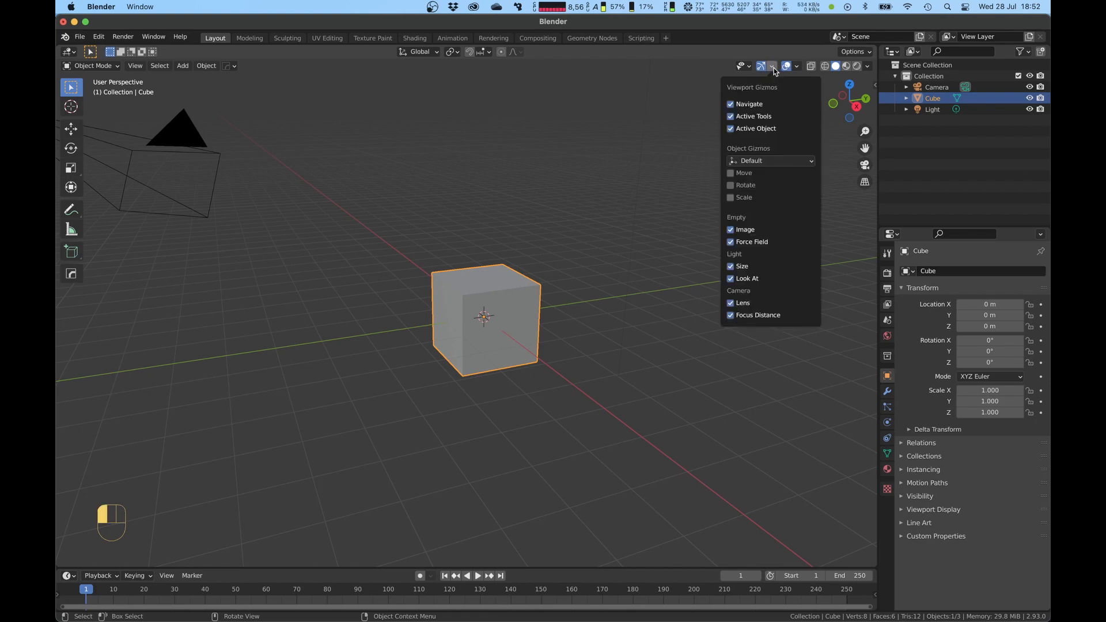
{"action": "left_click", "coordinate": [737, 178]}
{"action": "left_click", "coordinate": [504, 318]}
{"action": "left_click", "coordinate": [503, 318]}
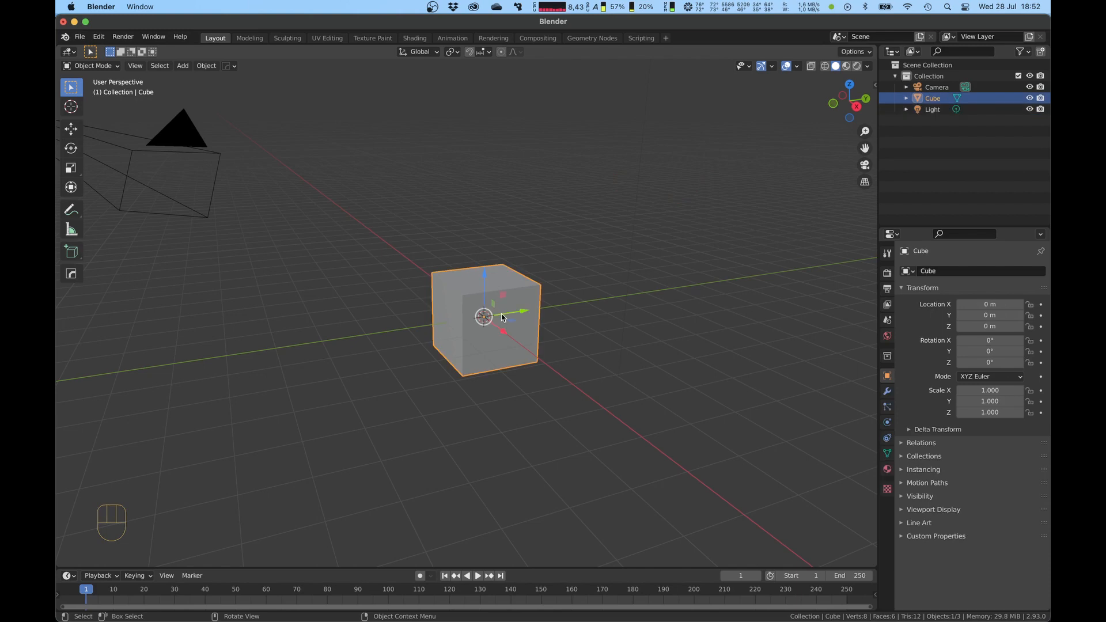
- Try scaling the cube freely and moving it with its gizmo, cancelling the scale and undoing the move
{"action": "middle_click_drag", "start_coordinate": [567, 244], "coordinate": [541, 314]}
{"action": "key", "text": "s"}
{"action": "right_click", "coordinate": [609, 220]}
{"action": "left_click_drag", "start_coordinate": [517, 332], "coordinate": [618, 324]}
{"action": "left_click", "coordinate": [504, 312]}
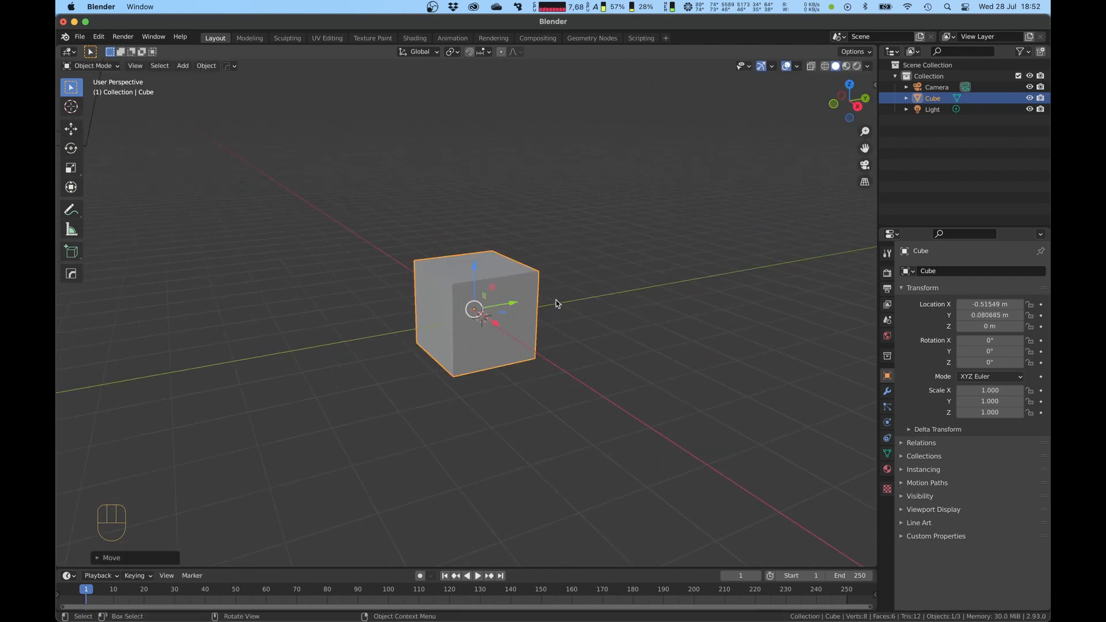
{"action": "key", "text": "super+z"}
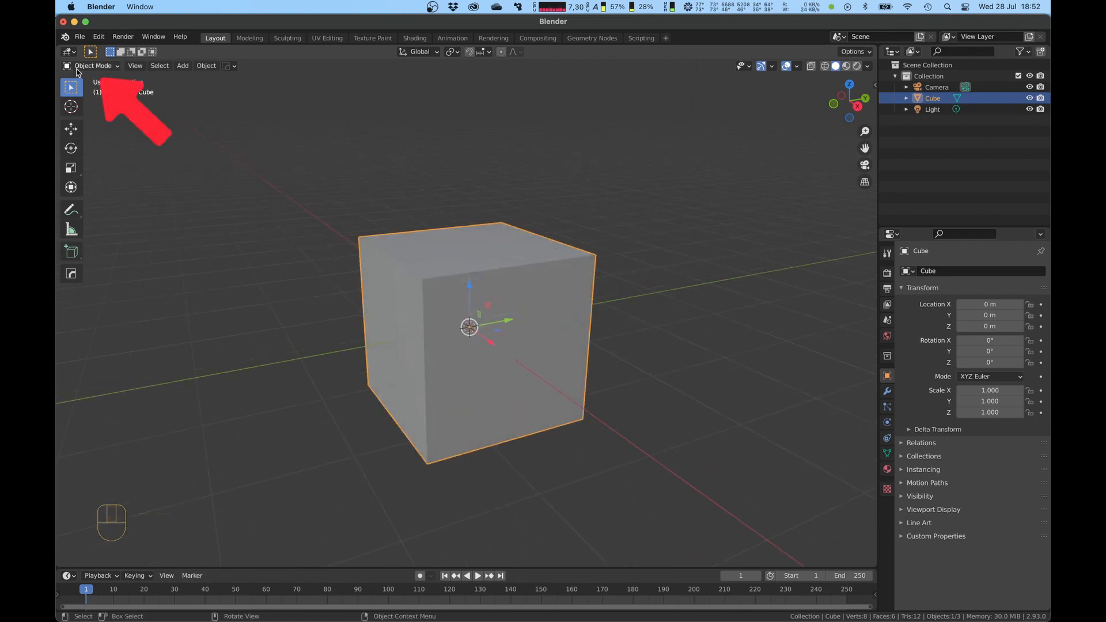
- Switch the cube from Object Mode to Edit Mode
{"action": "left_click", "coordinate": [100, 67]}
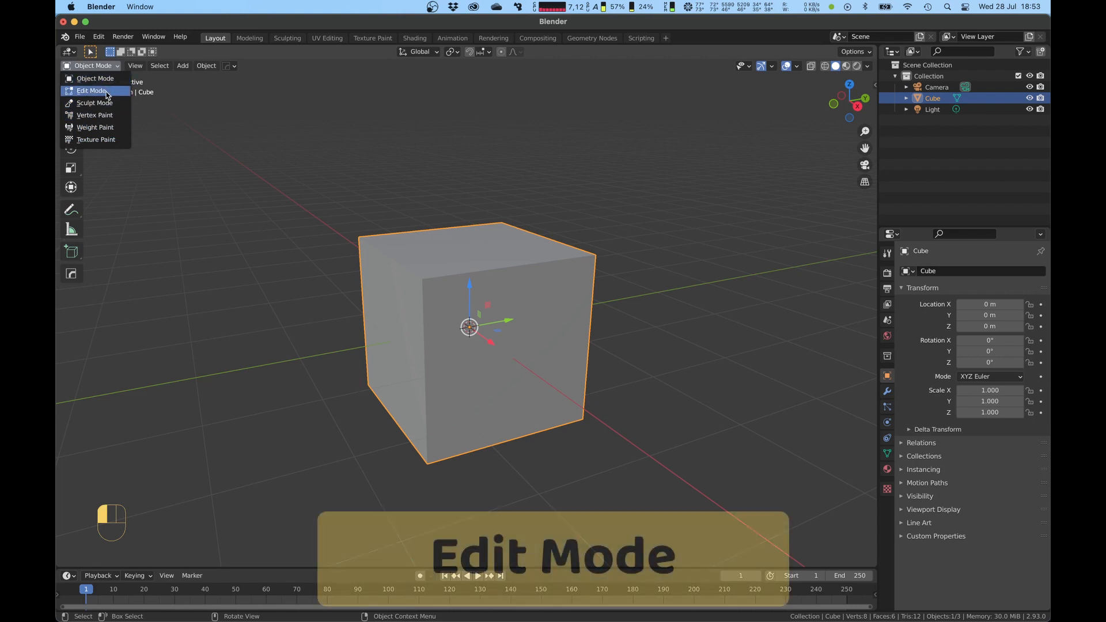
{"action": "left_click", "coordinate": [108, 81]}
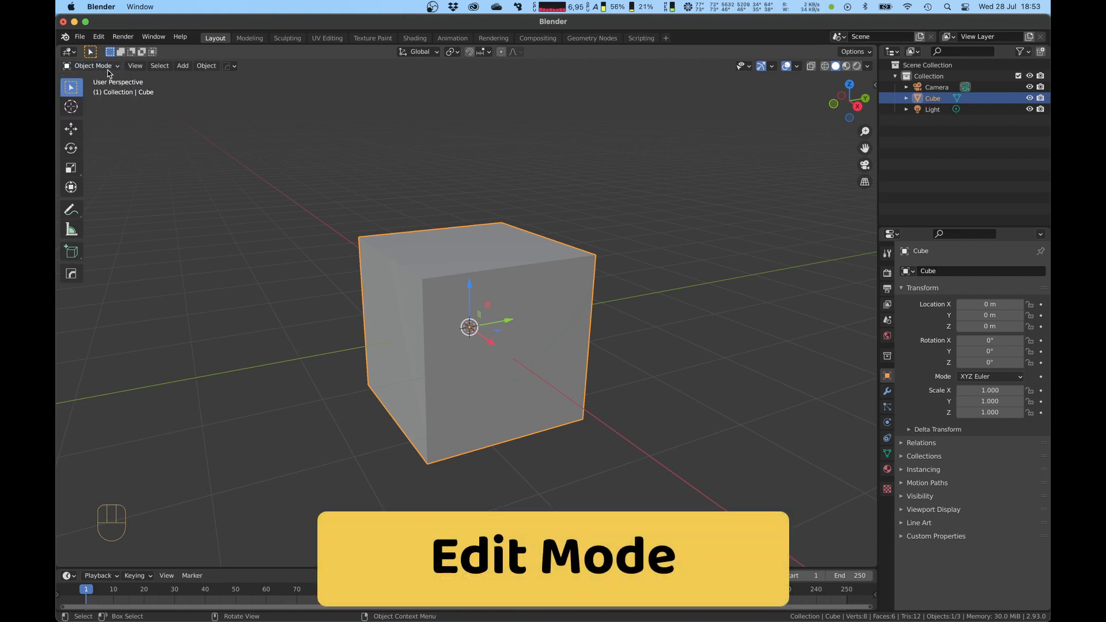
{"action": "key", "text": "Tab"}
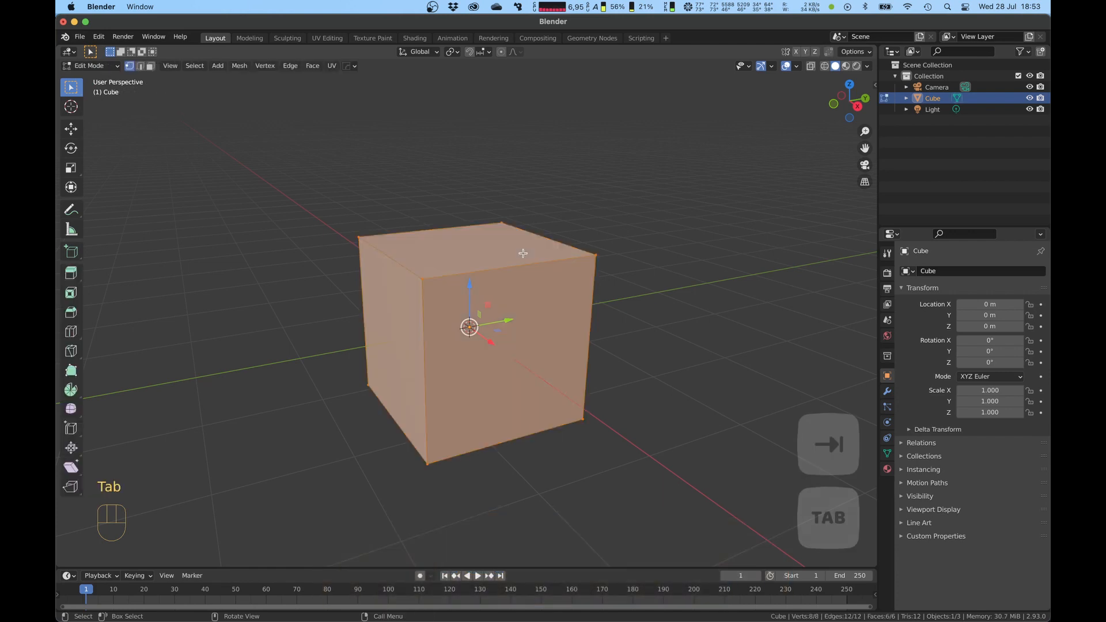
{"action": "scroll", "coordinate": [522, 249], "scroll_direction": "down", "scroll_amount": 1}
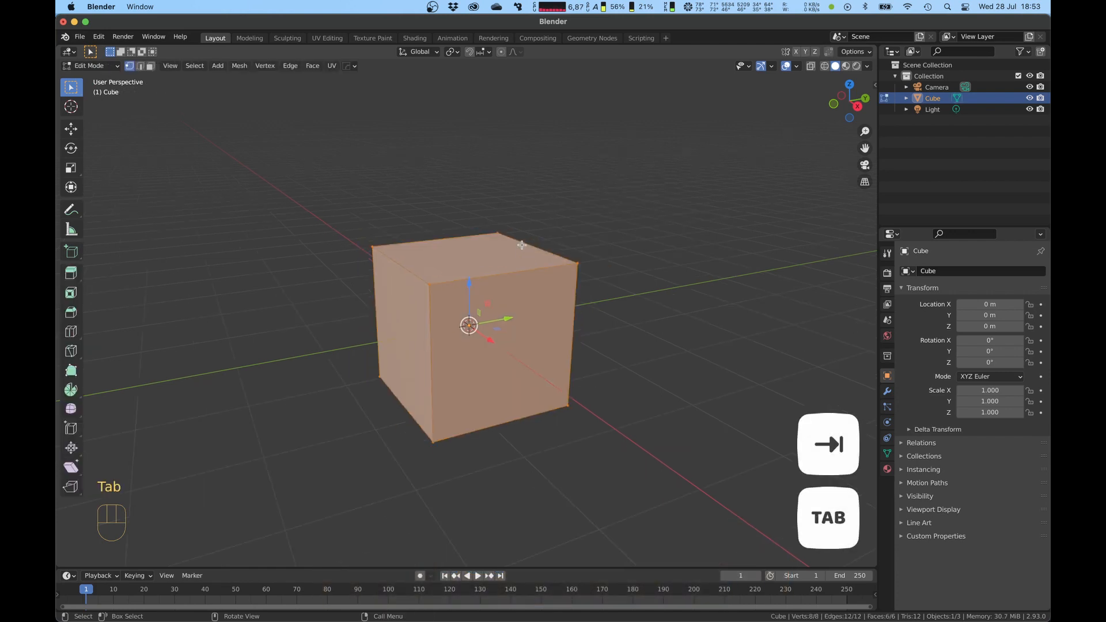
- Clear the selection and select three of the cube's top corner vertices one after another
{"action": "left_click", "coordinate": [603, 200]}
{"action": "left_click", "coordinate": [372, 246]}
{"action": "left_click", "coordinate": [429, 284]}
{"action": "left_click", "coordinate": [578, 263]}
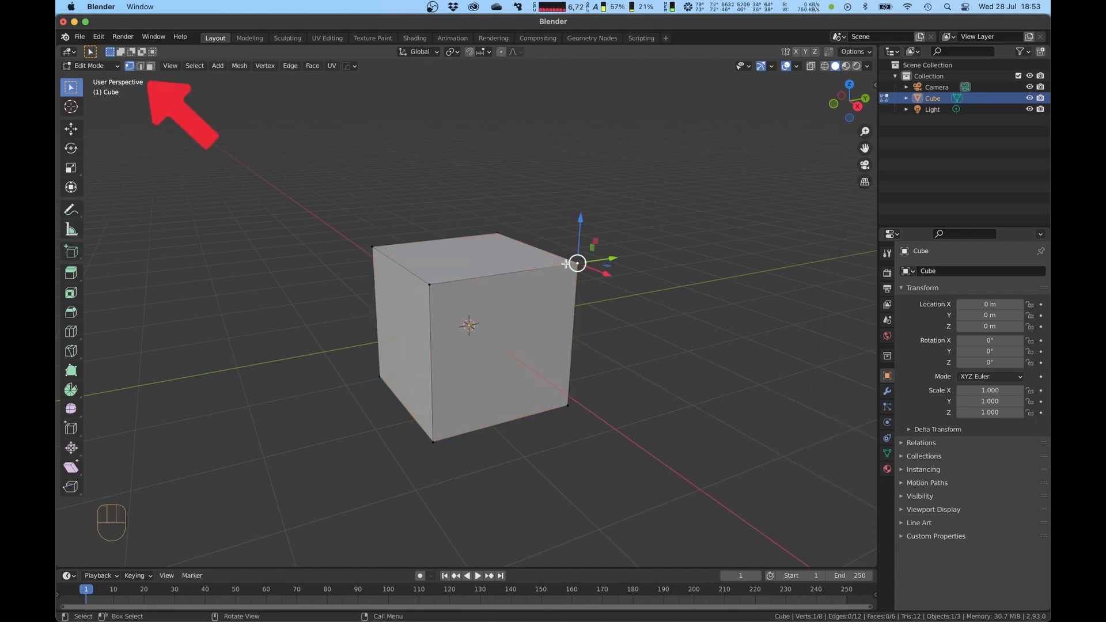
- Change to edge selection and select the cube's four top edges one after another
{"action": "left_click", "coordinate": [140, 67]}
{"action": "left_click", "coordinate": [504, 274]}
{"action": "left_click", "coordinate": [400, 265]}
{"action": "left_click", "coordinate": [455, 238]}
{"action": "left_click", "coordinate": [533, 255]}
- Change to face selection and select the cube's top face and two side faces one after another
{"action": "left_click", "coordinate": [151, 66]}
{"action": "left_click", "coordinate": [461, 251]}
{"action": "left_click", "coordinate": [399, 301]}
{"action": "left_click", "coordinate": [503, 322]}
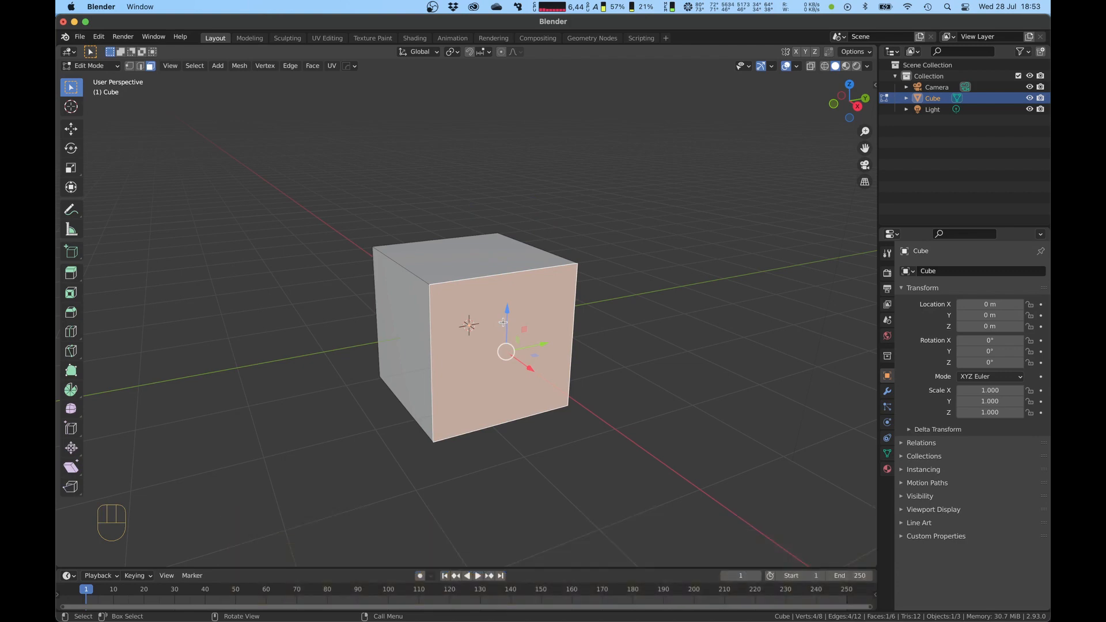
- Cycle through vertex, edge and face selection modes, picking a matching element of the cube in each
{"action": "key", "text": "1"}
{"action": "left_click", "coordinate": [429, 282]}
{"action": "key", "text": "2"}
{"action": "left_click", "coordinate": [544, 275]}
{"action": "key", "text": "3"}
{"action": "left_click", "coordinate": [520, 328]}
{"action": "left_click", "coordinate": [430, 293]}
- Alternate between selecting all of the cube's faces and deselecting them, ending with nothing selected
{"action": "key", "text": "a"}
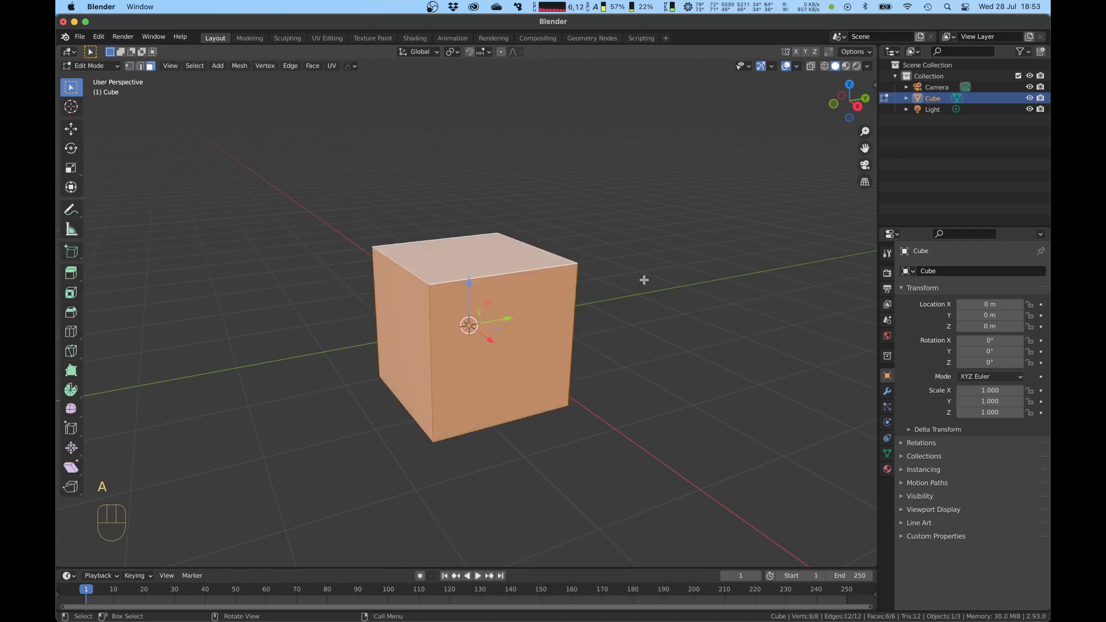
{"action": "key", "text": "a"}
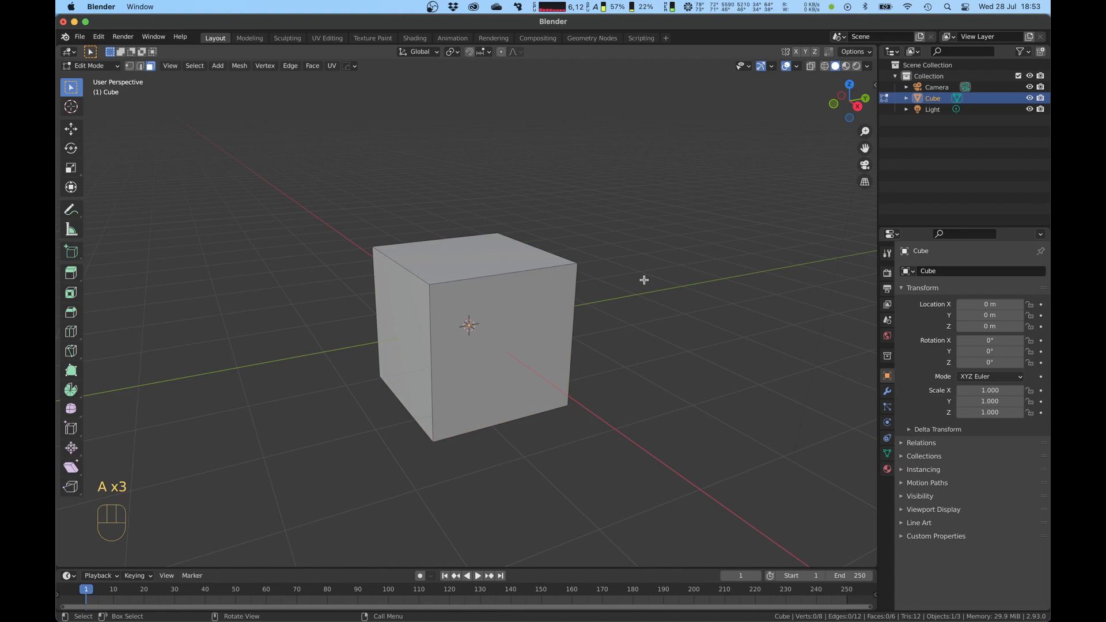
{"action": "key", "text": "a"}
{"action": "key", "text": "a"}
{"action": "key", "text": "a"}
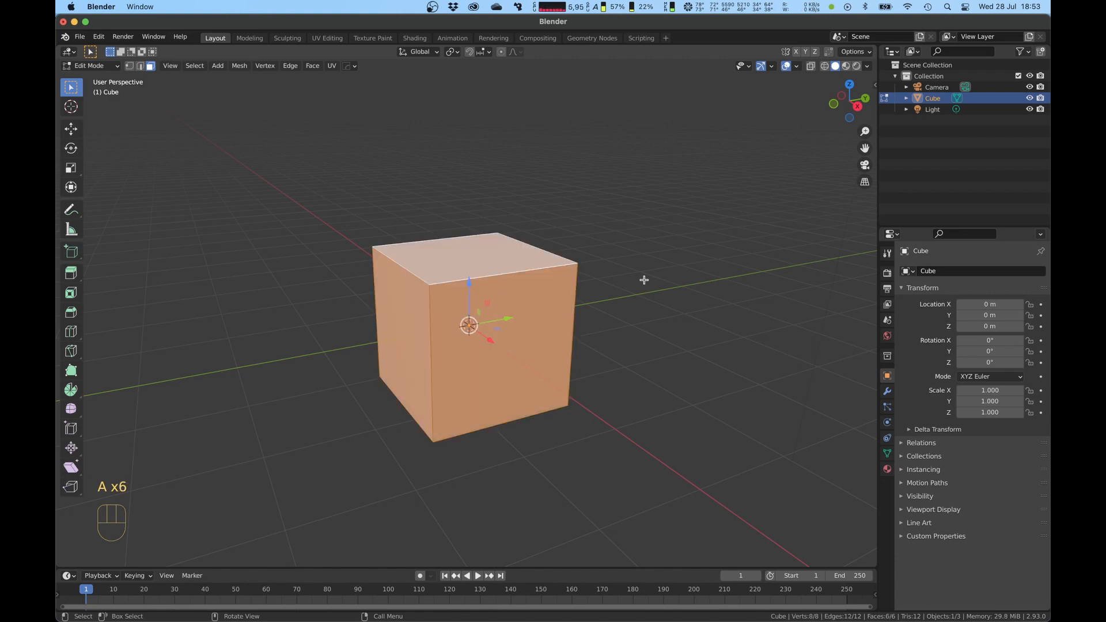
{"action": "key", "text": "a"}
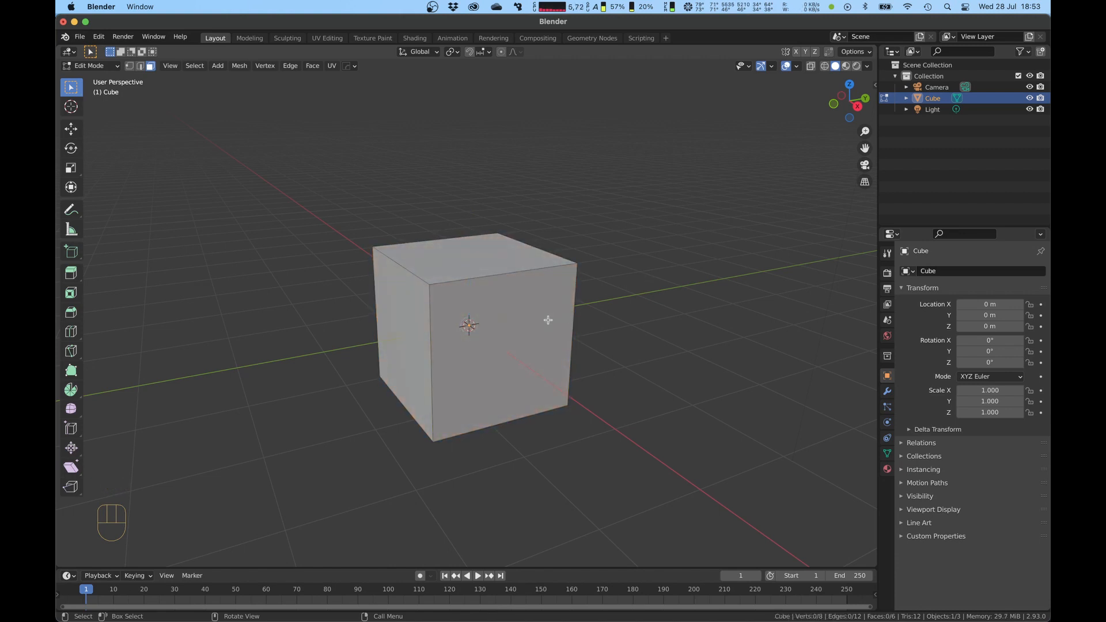
- Select several of the cube's faces together, adding side faces and the top face to one selection
{"action": "left_click", "coordinate": [548, 319]}
{"action": "left_click", "coordinate": [409, 311], "text": "shift"}
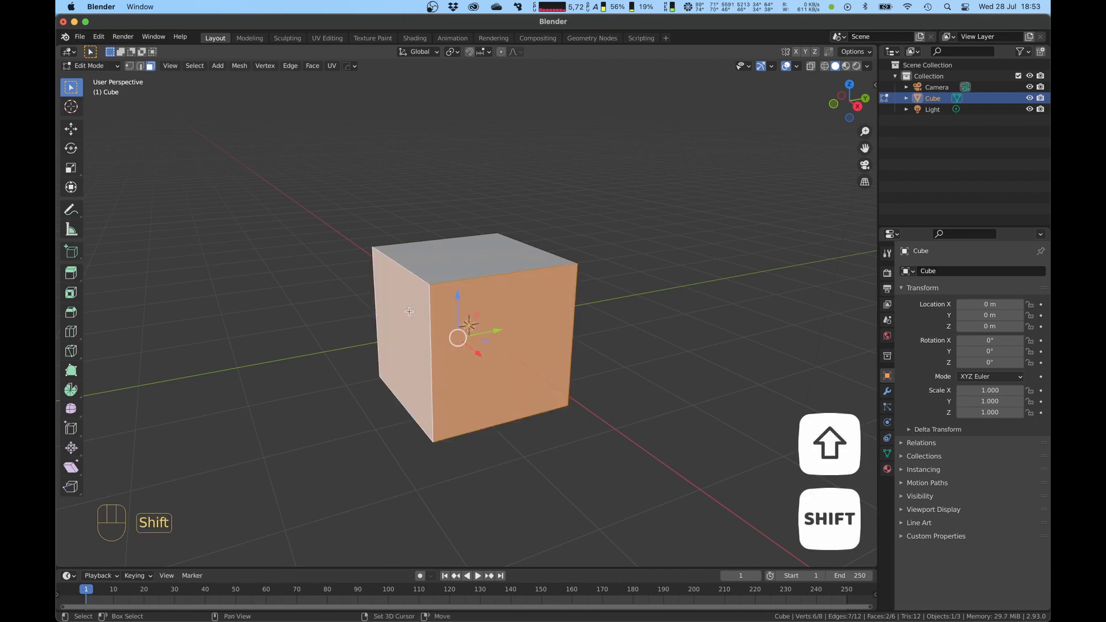
{"action": "left_click", "coordinate": [454, 265], "text": "shift"}
{"action": "middle_click_drag", "start_coordinate": [753, 260], "coordinate": [510, 283]}
{"action": "left_click", "coordinate": [526, 358], "text": "shift"}
{"action": "middle_click_drag", "start_coordinate": [527, 356], "coordinate": [709, 288]}
{"action": "middle_click_drag", "start_coordinate": [472, 313], "coordinate": [571, 346]}
{"action": "scroll", "coordinate": [502, 363], "scroll_direction": "down", "scroll_amount": 4}
{"action": "middle_click_drag", "start_coordinate": [501, 363], "coordinate": [489, 300]}
{"action": "scroll", "coordinate": [549, 282], "scroll_direction": "up", "scroll_amount": 3}
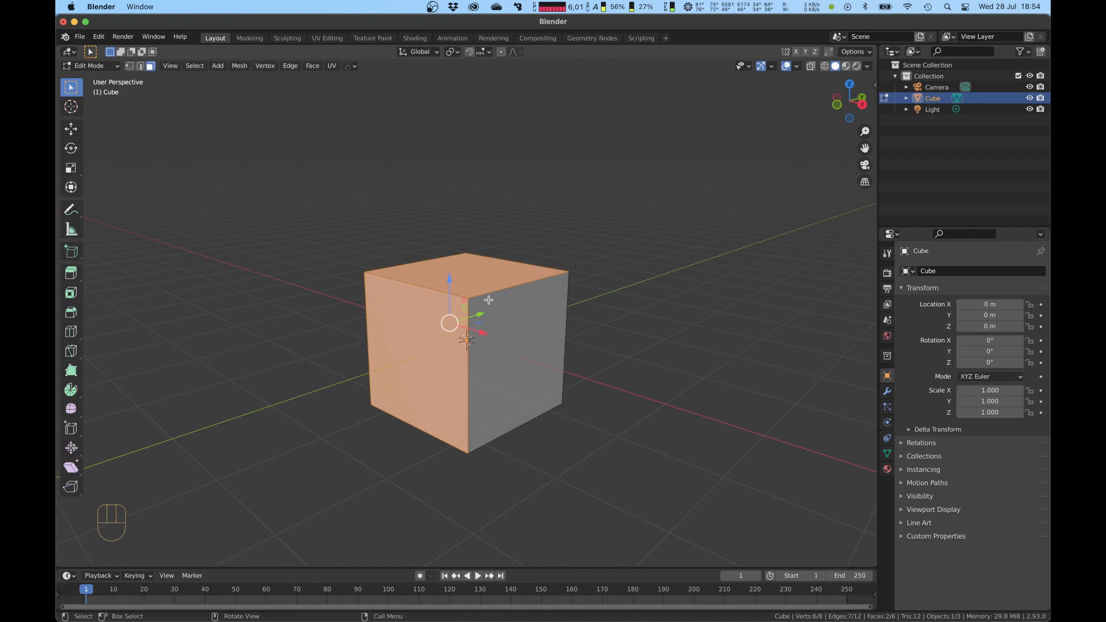
- Clear the face selection and switch the cube to Object Mode and back to Edit Mode
{"action": "left_click", "coordinate": [638, 290]}
{"action": "scroll", "coordinate": [610, 296], "scroll_direction": "down", "scroll_amount": 3}
{"action": "key", "text": "Tab"}
{"action": "mouse_move", "coordinate": [533, 263]}
{"action": "middle_mouse_down"}
{"action": "mouse_move", "coordinate": [516, 260]}
{"action": "mouse_move", "coordinate": [542, 271]}
{"action": "middle_mouse_up"}
{"action": "scroll", "coordinate": [536, 313], "scroll_direction": "up", "scroll_amount": 3}
{"action": "middle_click_drag", "start_coordinate": [536, 313], "coordinate": [524, 334]}
{"action": "middle_click_drag", "start_coordinate": [524, 335], "coordinate": [476, 349], "text": "shift"}
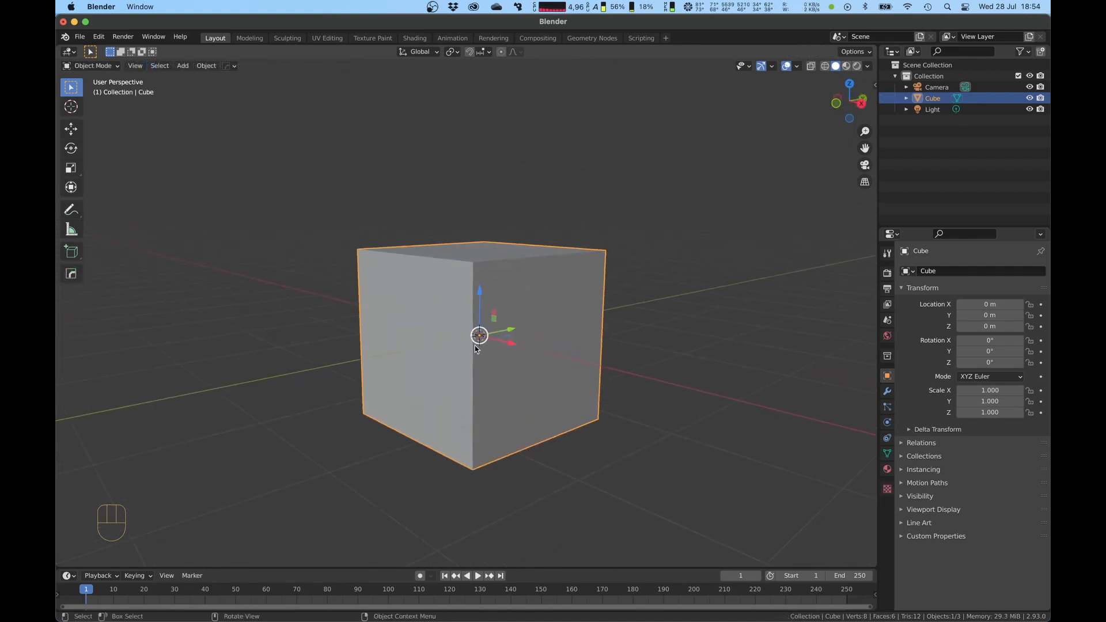
{"action": "scroll", "coordinate": [536, 322], "scroll_direction": "down", "scroll_amount": 1}
{"action": "key", "text": "Tab"}
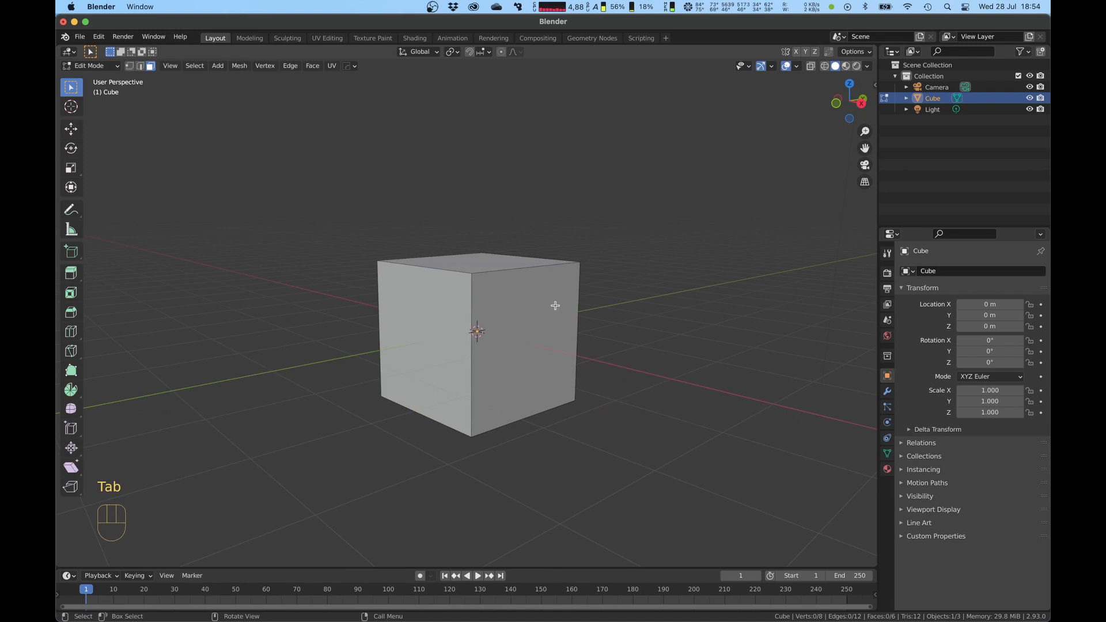
- Select the whole cube mesh and move it up 1 m along the Z axis
{"action": "key", "text": "a"}
{"action": "middle_click_drag", "start_coordinate": [558, 300], "coordinate": [551, 281]}
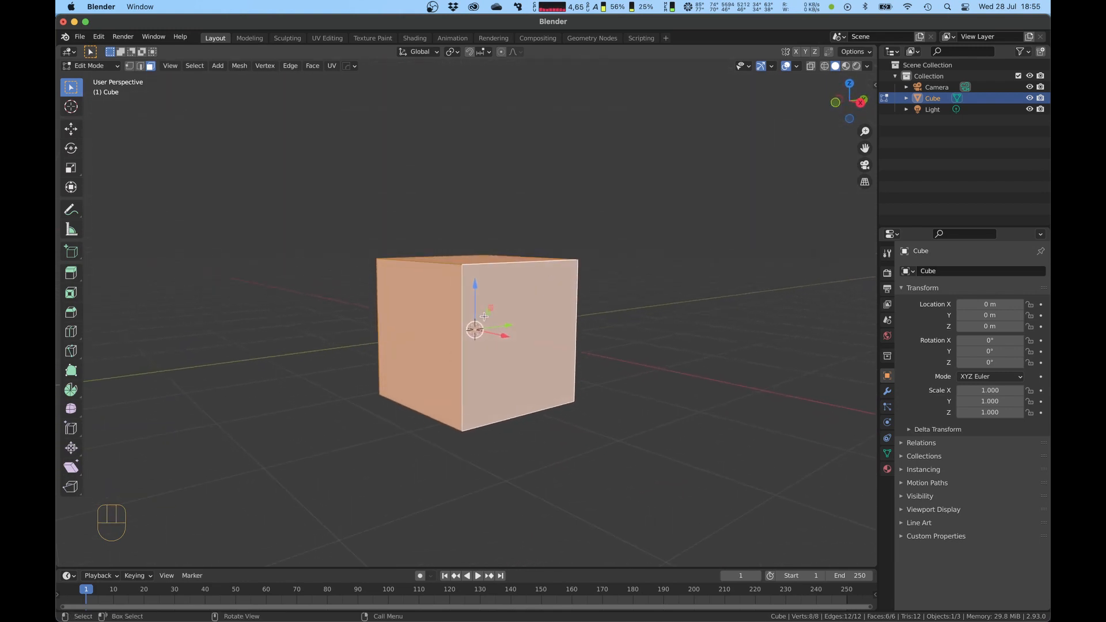
{"action": "key", "text": "g"}
{"action": "key", "text": "z"}
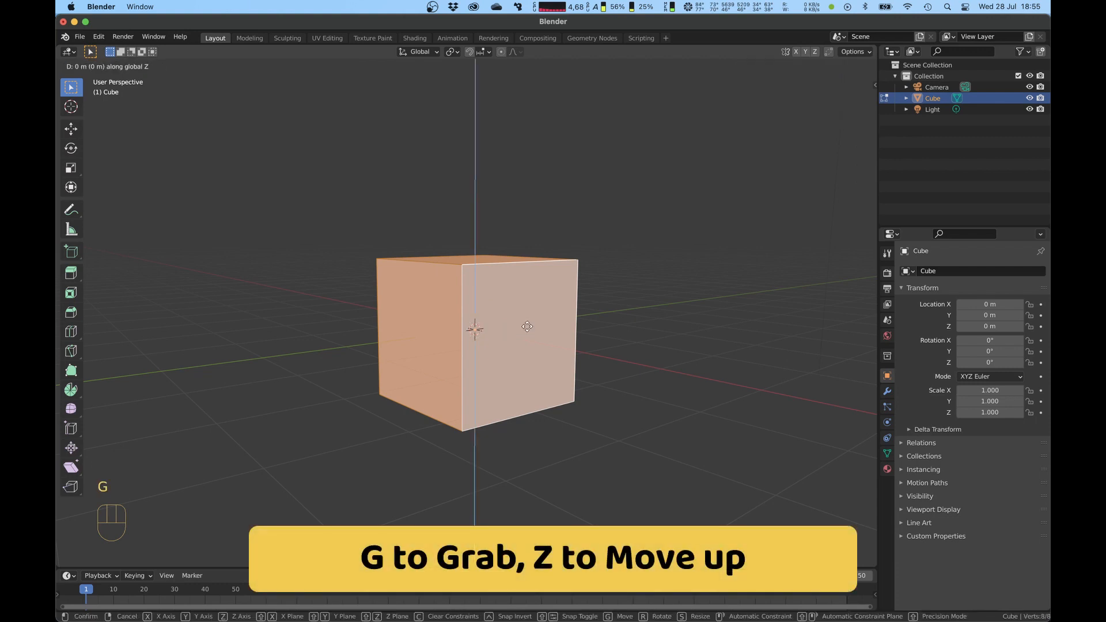
{"action": "type", "text": "1"}
{"action": "key", "text": "Return"}
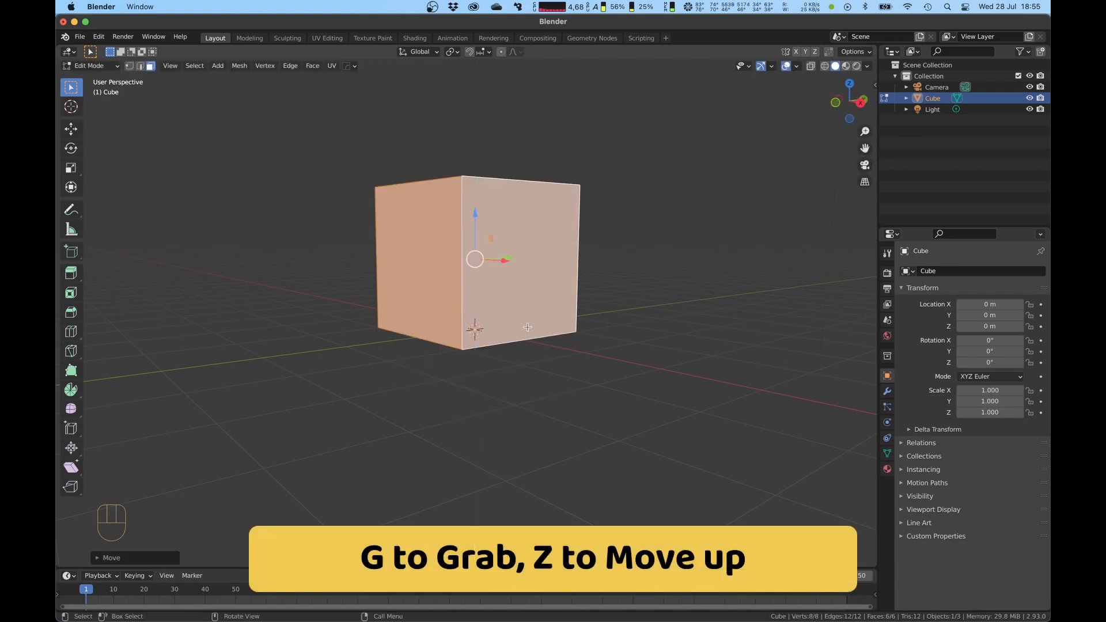
{"action": "middle_click_drag", "start_coordinate": [527, 327], "coordinate": [537, 200]}
{"action": "middle_click_drag", "start_coordinate": [462, 335], "coordinate": [500, 286]}
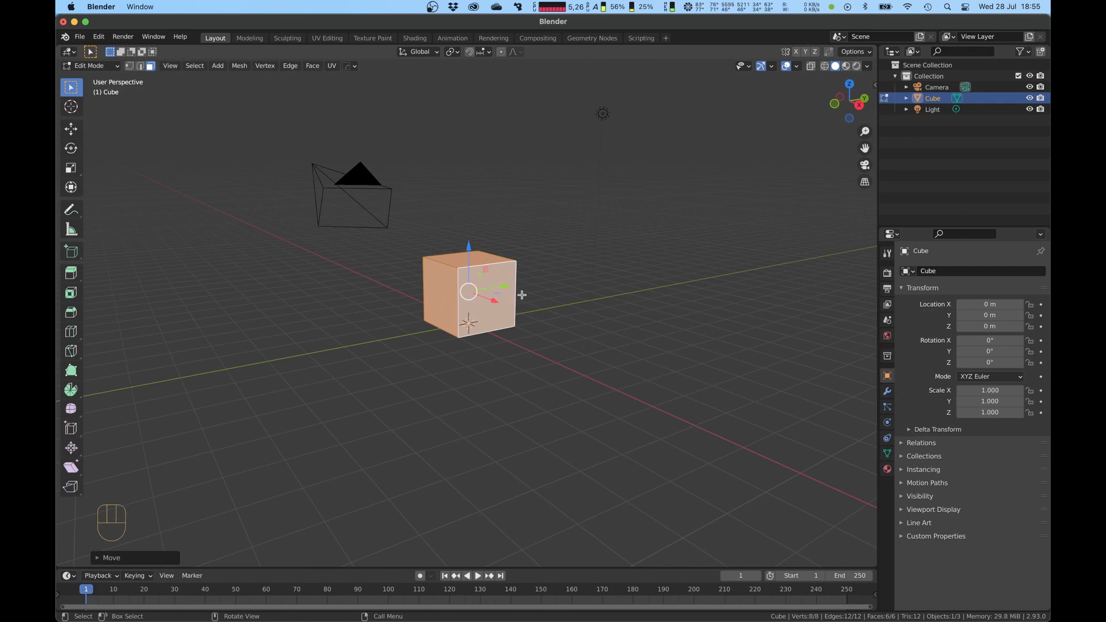
- Scale the whole mesh by a factor of 3 in X and Y, with the Z axis locked
{"action": "key", "text": "s"}
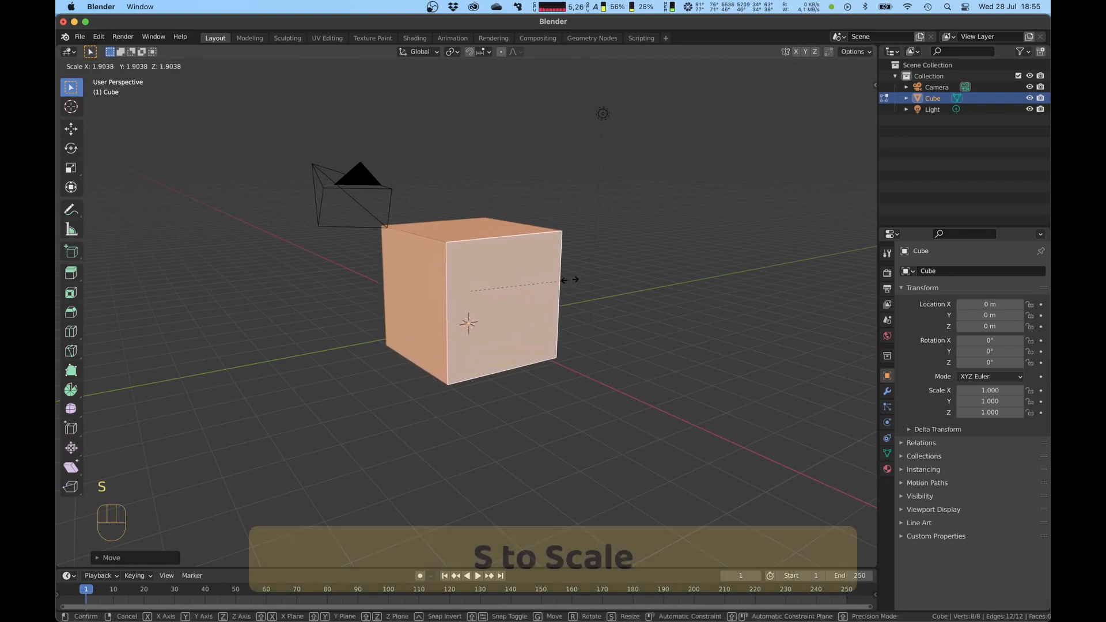
{"action": "right_click", "coordinate": [574, 278]}
{"action": "key", "text": "s"}
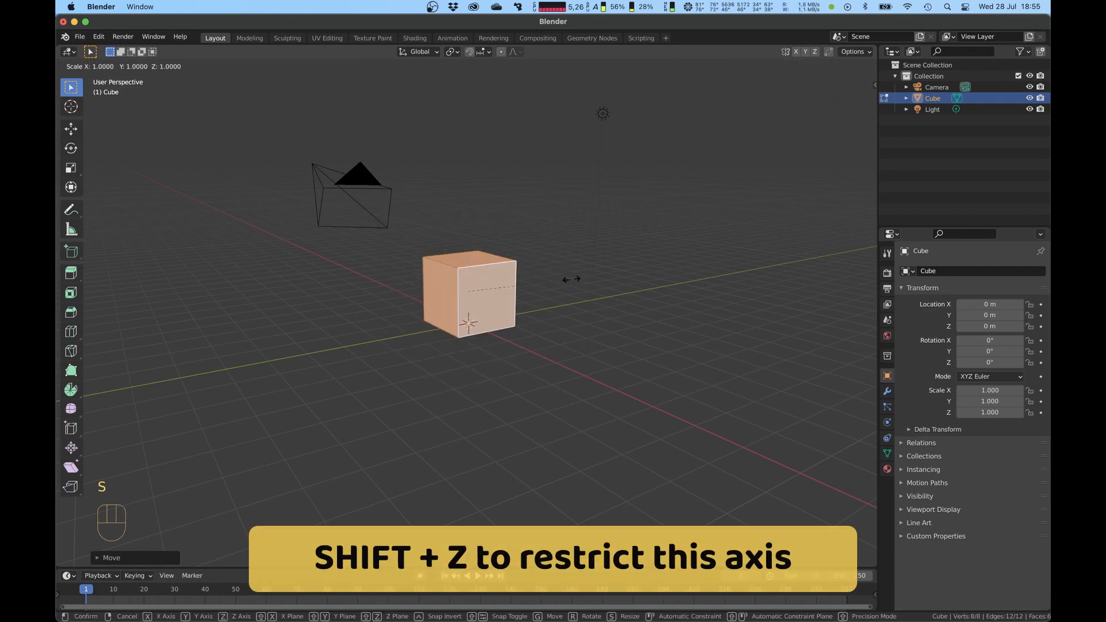
{"action": "key", "text": "shift+z"}
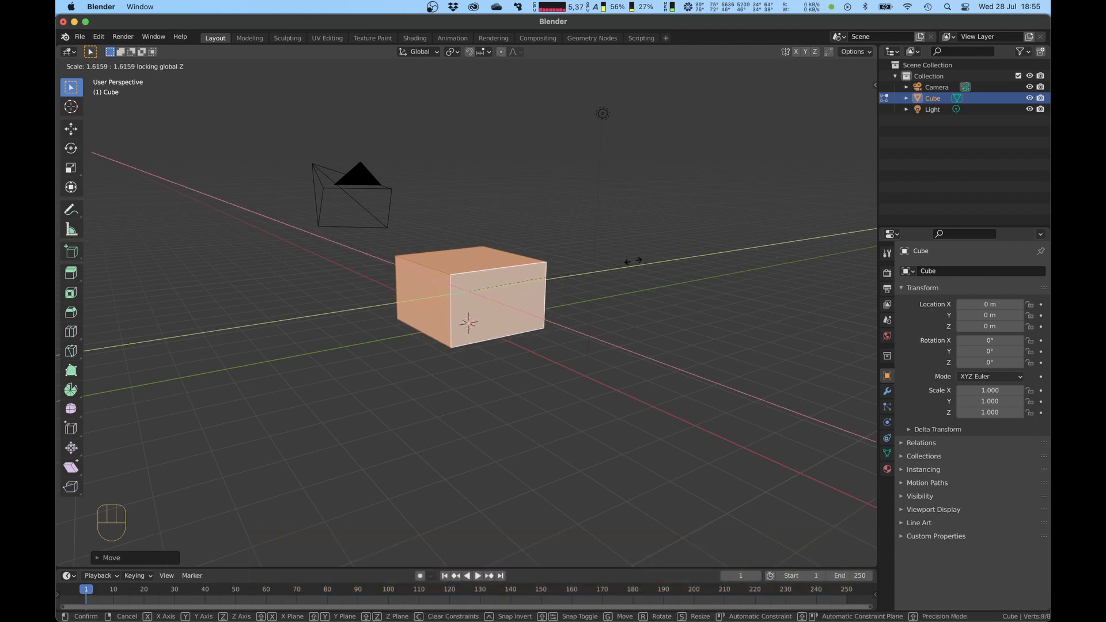
{"action": "type", "text": "4"}
{"action": "key", "text": "BackSpace"}
{"action": "type", "text": "3"}
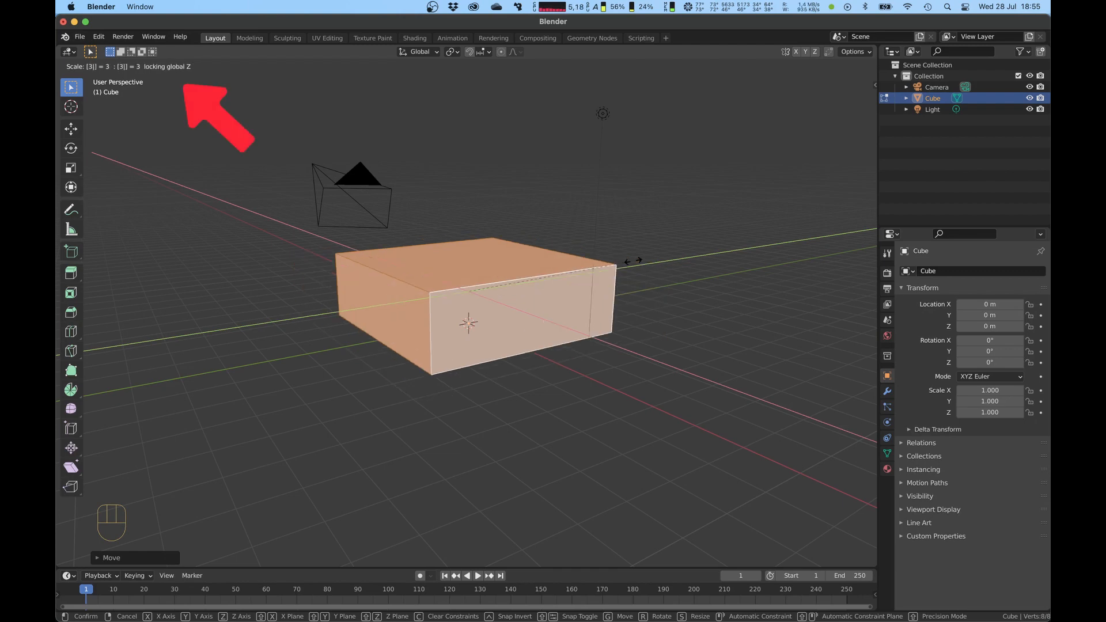
{"action": "left_click", "coordinate": [633, 261]}
{"action": "left_click", "coordinate": [632, 261]}
- Change to edge selection and add four evenly spaced loop cuts along the block's Y axis
{"action": "middle_click_drag", "start_coordinate": [632, 261], "coordinate": [582, 264]}
{"action": "key", "text": "2"}
{"action": "left_click", "coordinate": [437, 279]}
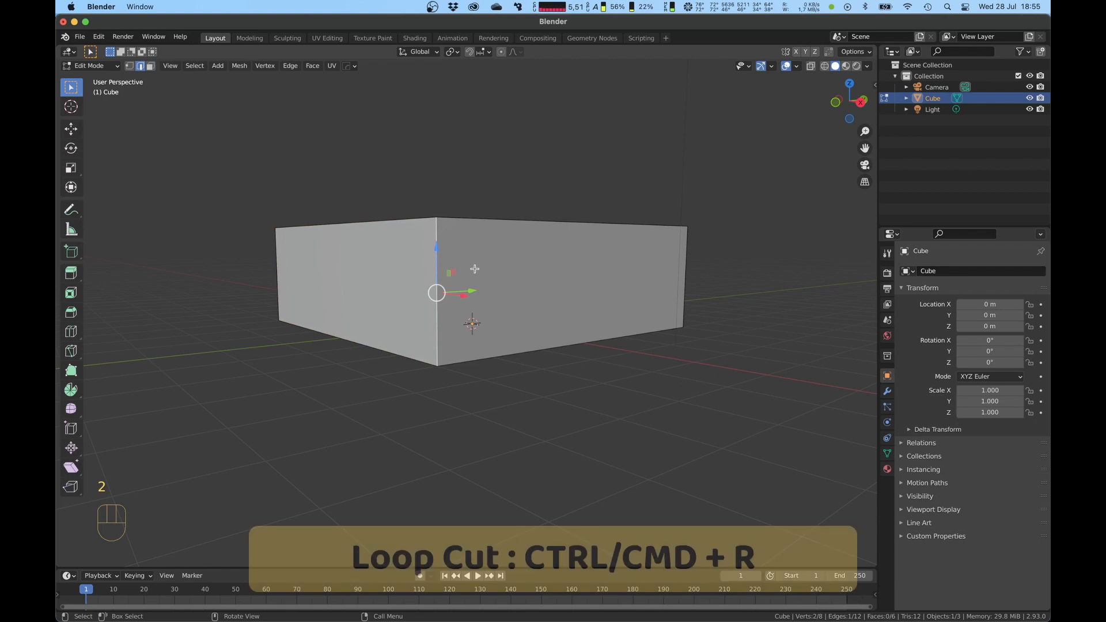
{"action": "key", "text": "super+r"}
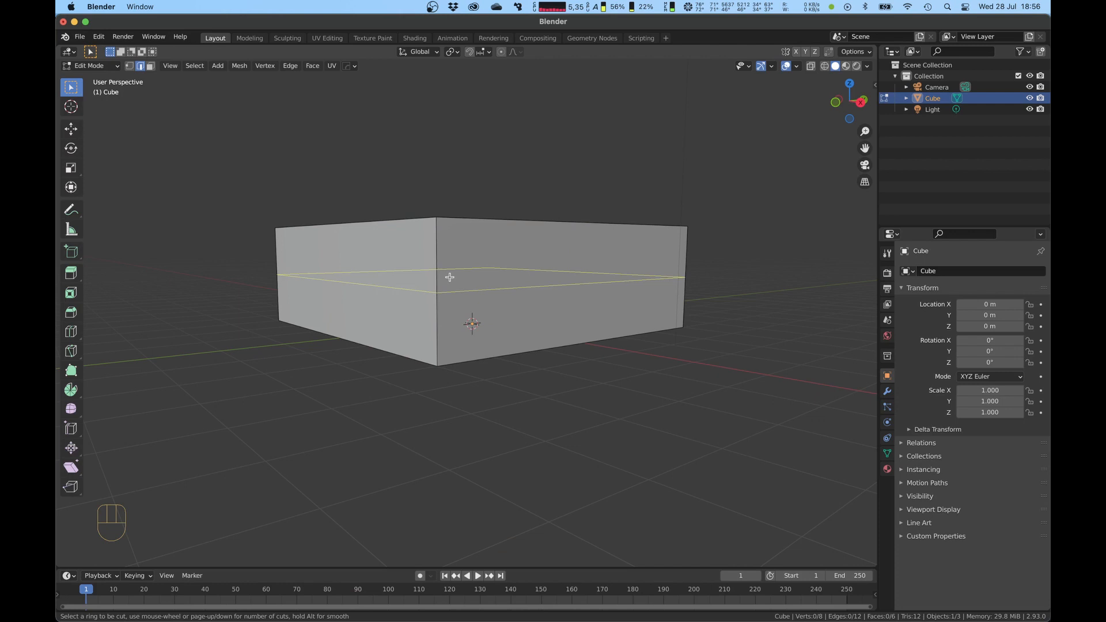
{"action": "scroll", "coordinate": [538, 231], "scroll_direction": "up", "scroll_amount": 2}
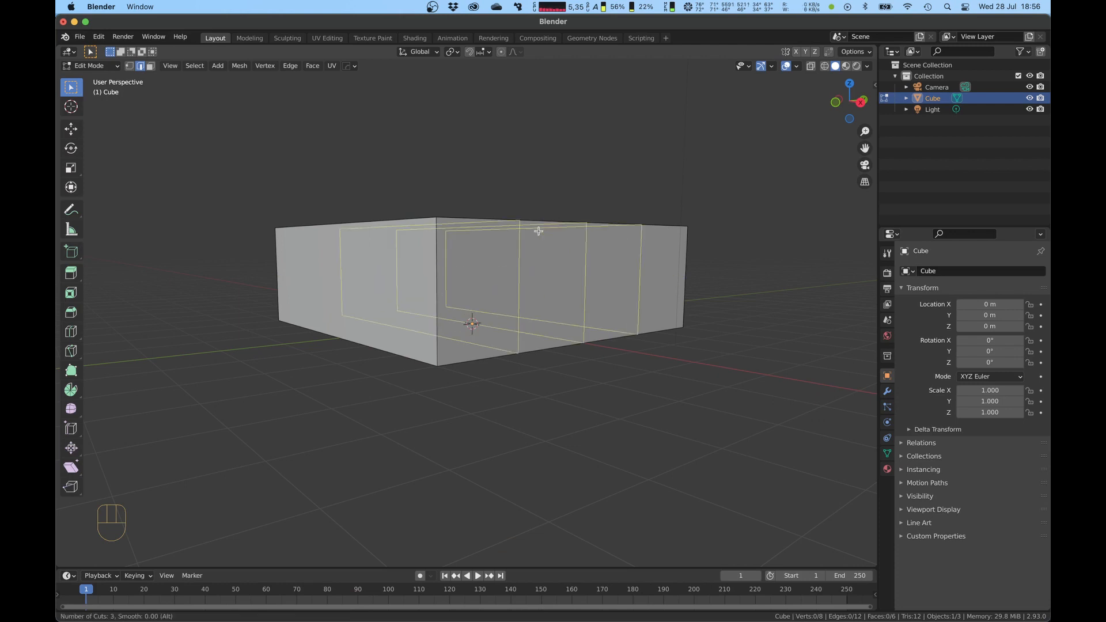
{"action": "scroll", "coordinate": [541, 219], "scroll_direction": "up", "scroll_amount": 1}
{"action": "mouse_move", "coordinate": [542, 219]}
{"action": "middle_mouse_down"}
{"action": "mouse_move", "coordinate": [545, 200]}
{"action": "mouse_move", "coordinate": [560, 197]}
{"action": "mouse_move", "coordinate": [541, 214]}
{"action": "middle_mouse_up"}
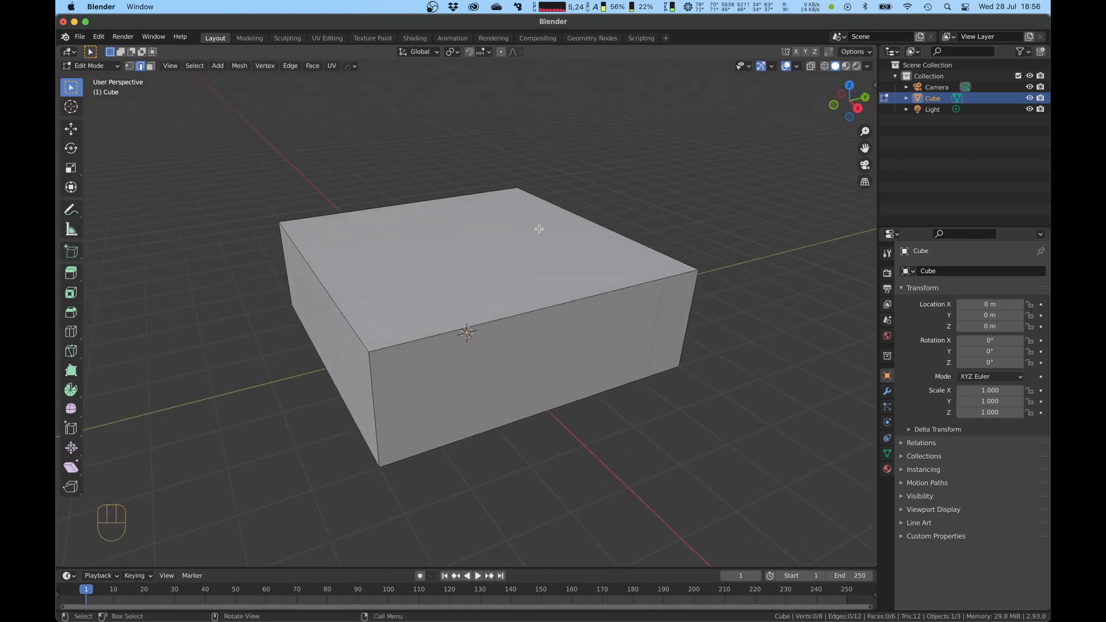
{"action": "left_click", "coordinate": [544, 318]}
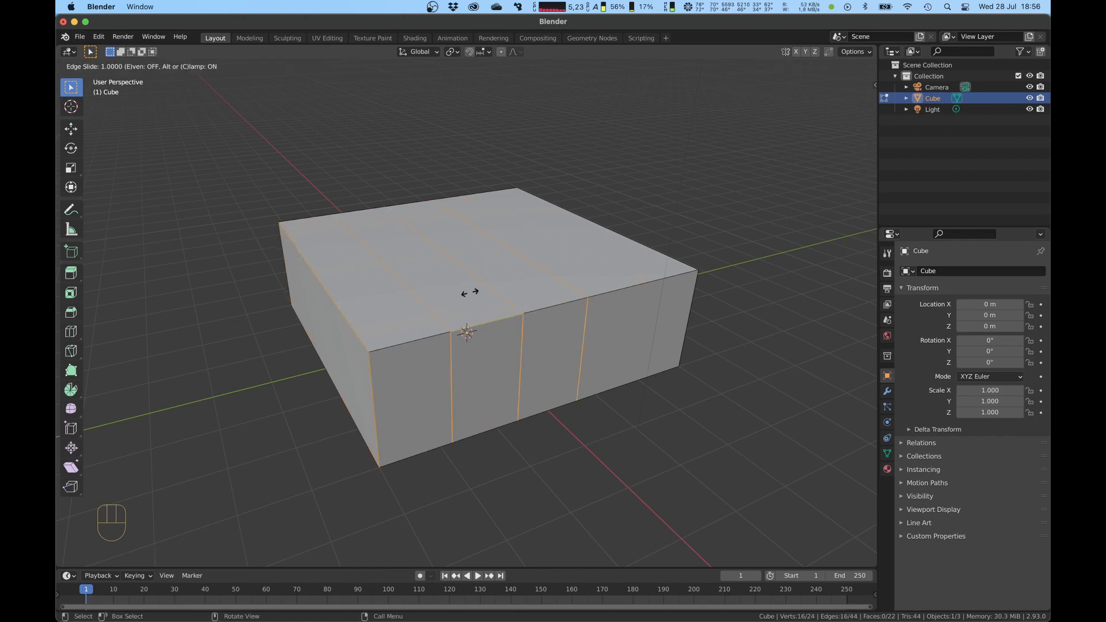
{"action": "left_click", "coordinate": [468, 292]}
- Add four evenly spaced loop cuts along the block's X axis, leaving them unslid
{"action": "middle_click_drag", "start_coordinate": [468, 292], "coordinate": [444, 318]}
{"action": "key", "text": "super+r"}
{"action": "scroll", "coordinate": [444, 318], "scroll_direction": "up", "scroll_amount": 1}
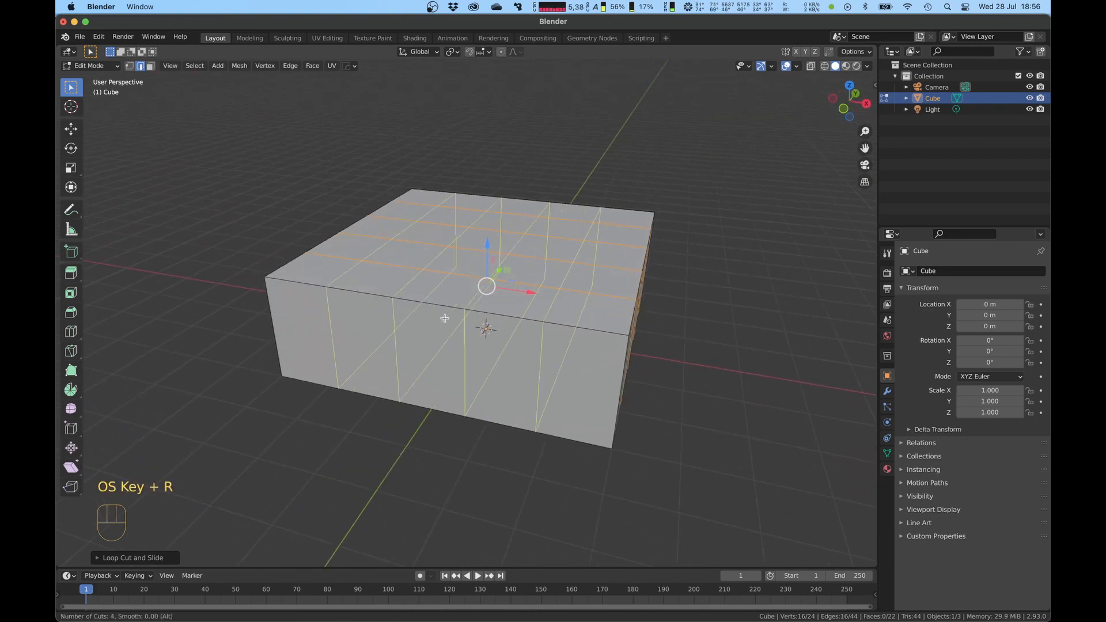
{"action": "left_click", "coordinate": [445, 318]}
{"action": "right_click", "coordinate": [445, 318]}
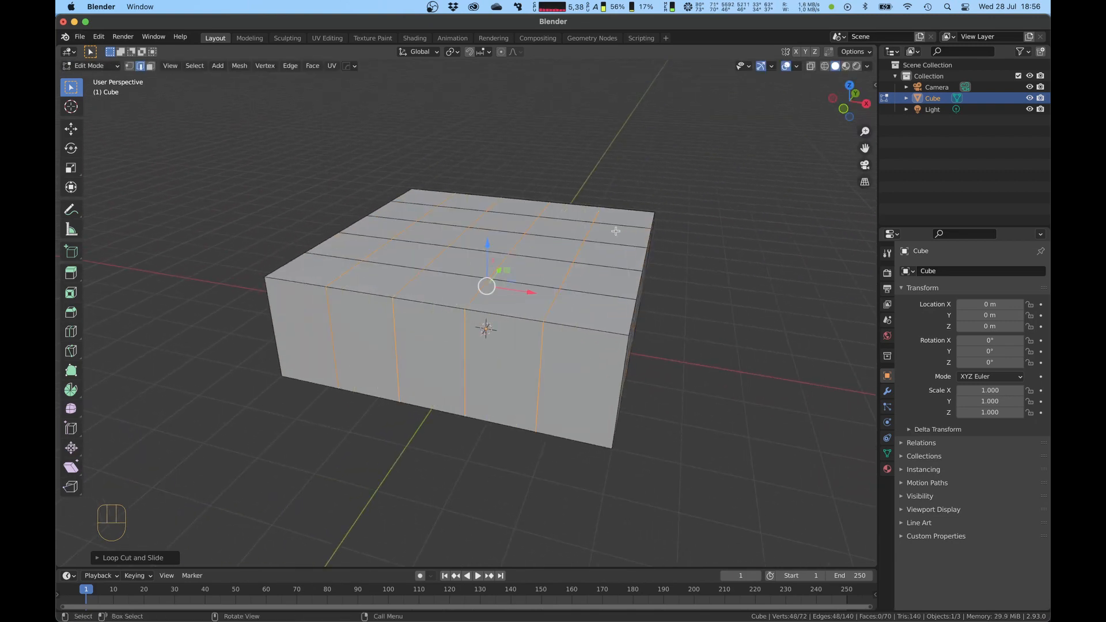
- Change to face selection and select all the faces on top of the block
{"action": "left_click", "coordinate": [608, 210]}
{"action": "middle_click_drag", "start_coordinate": [651, 195], "coordinate": [597, 182]}
{"action": "key", "text": "3"}
{"action": "left_click", "coordinate": [458, 247]}
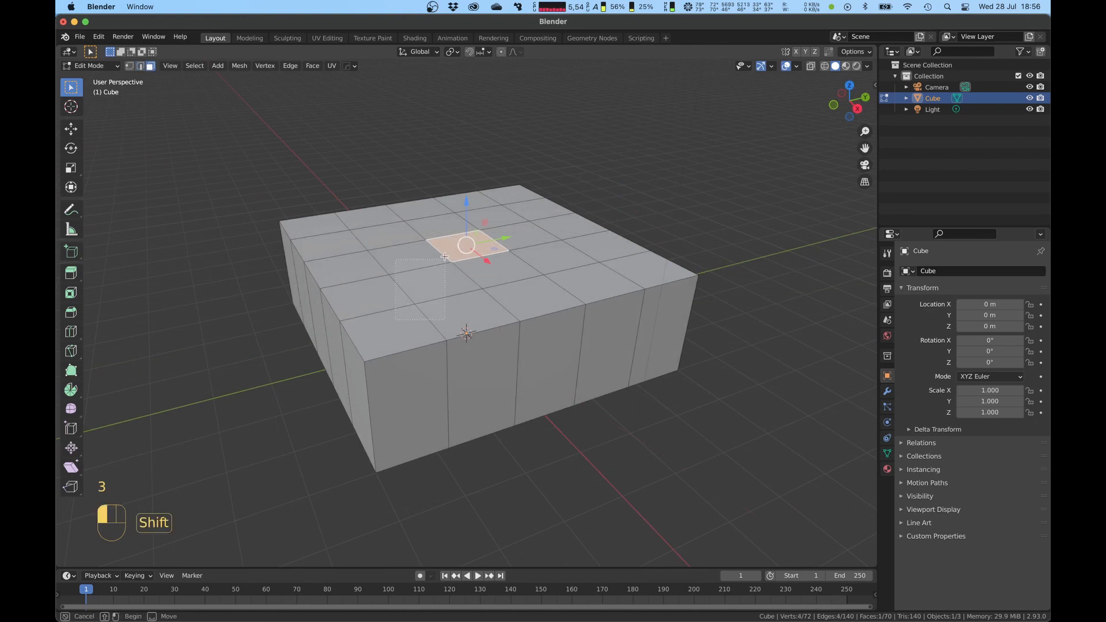
{"action": "key", "text": "ctrl+KP_Add"}
{"action": "key", "text": "ctrl+KP_Add"}
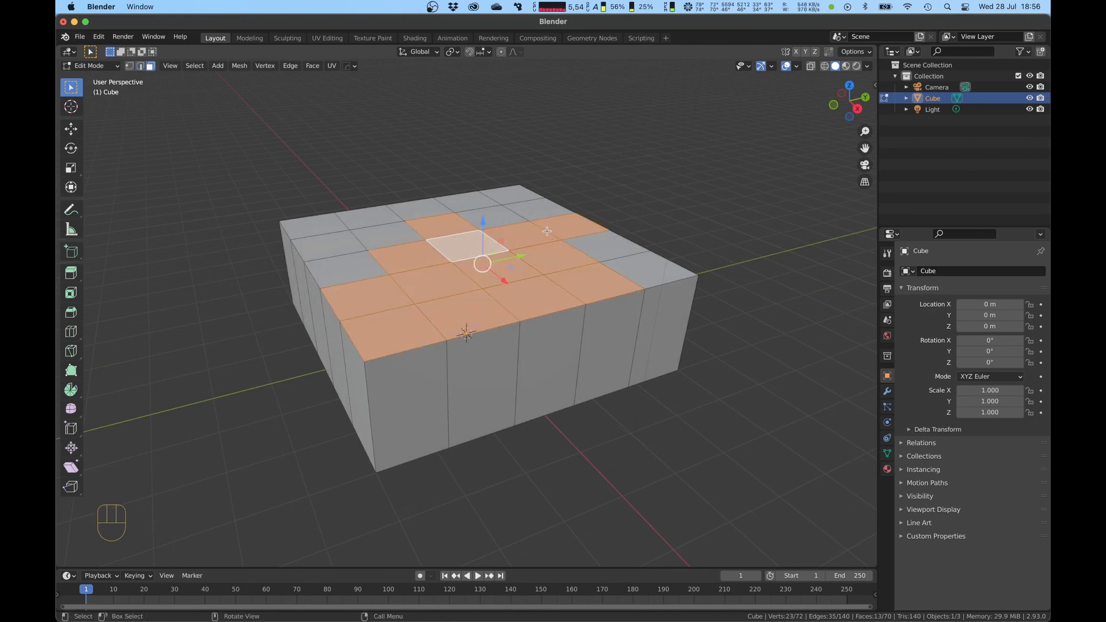
{"action": "key", "text": "w"}
{"action": "mouse_move", "coordinate": [426, 242]}
{"action": "left_mouse_down", "text": "shift"}
{"action": "mouse_move", "coordinate": [368, 216]}
{"action": "mouse_move", "coordinate": [618, 256]}
{"action": "left_mouse_up", "text": "shift"}
- Move the selected top faces down about 0.3 m along the Z axis
{"action": "middle_click_drag", "start_coordinate": [617, 256], "coordinate": [506, 216]}
{"action": "key", "text": "g"}
{"action": "key", "text": "z"}
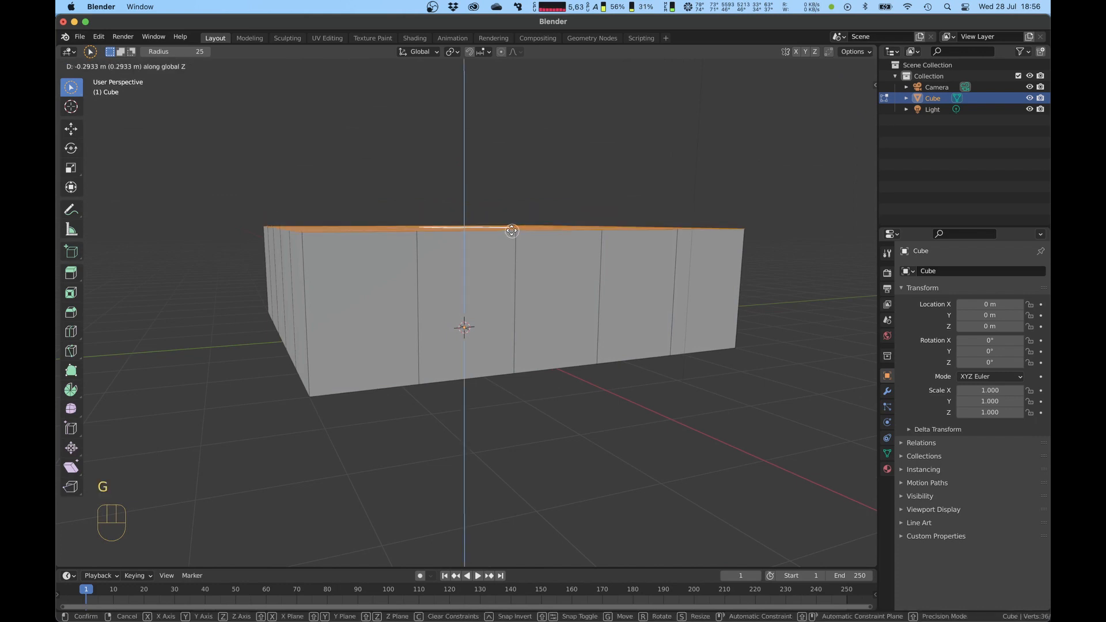
{"action": "left_click", "coordinate": [507, 227]}
- Switch back from circle select to box select and clear the face selection
{"action": "middle_click_drag", "start_coordinate": [464, 235], "coordinate": [252, 133]}
{"action": "key", "text": "w"}
{"action": "key", "text": "w"}
{"action": "key", "text": "w"}
{"action": "left_click", "coordinate": [471, 190]}
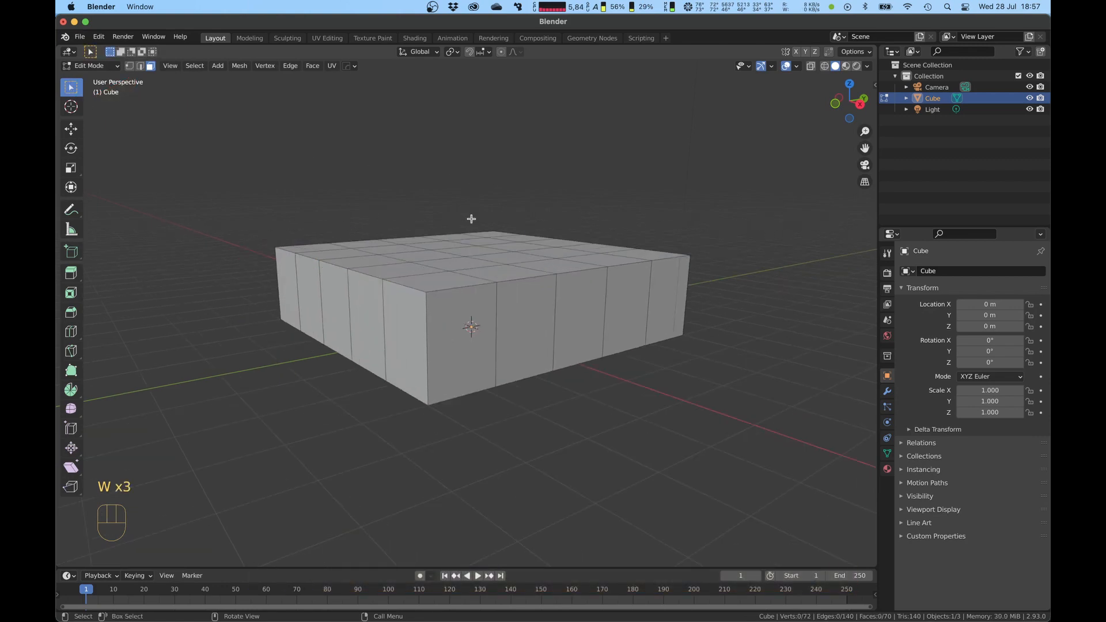
- Add two horizontal loop cuts around the block's sides and spread them apart by scaling along the Z axis
{"action": "middle_click_drag", "start_coordinate": [520, 308], "coordinate": [496, 306]}
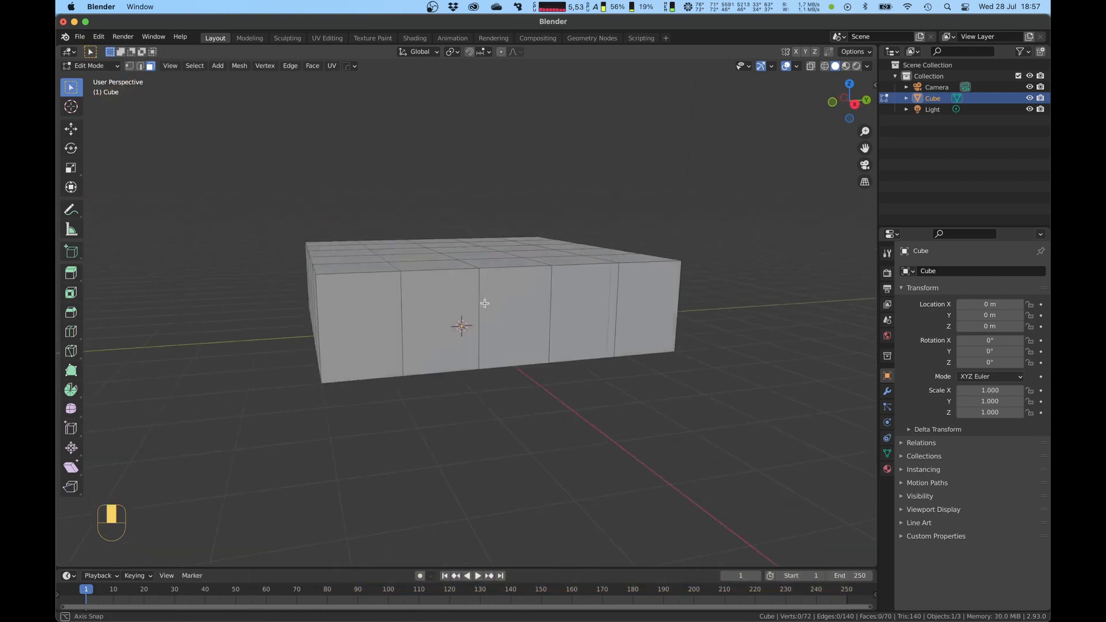
{"action": "middle_click_drag", "start_coordinate": [496, 305], "coordinate": [516, 232]}
{"action": "key", "text": "super+r"}
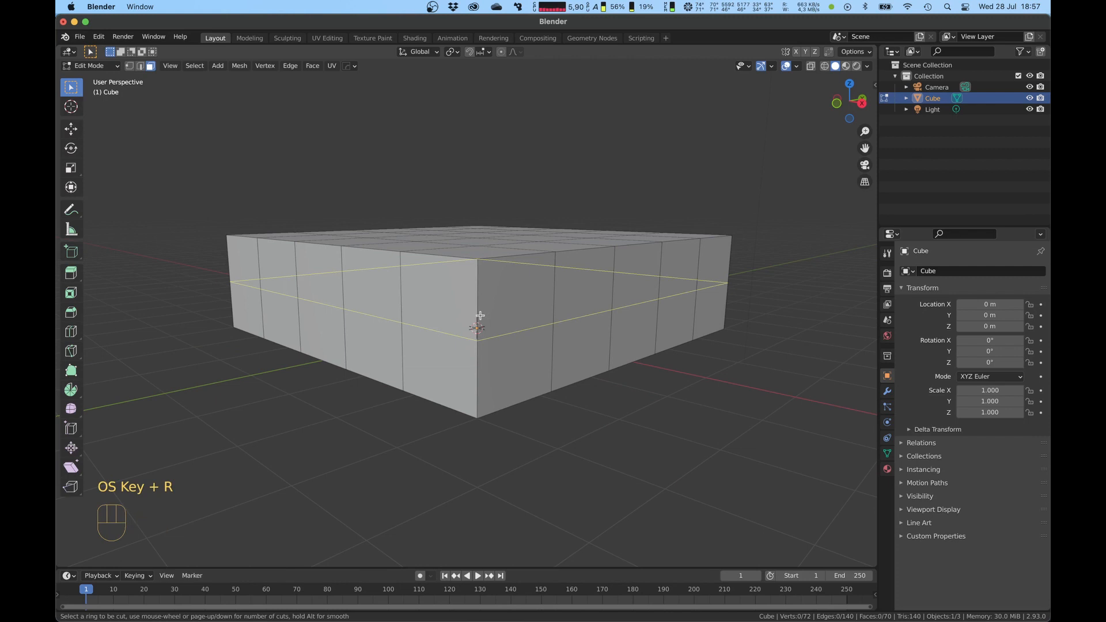
{"action": "scroll", "coordinate": [480, 315], "scroll_direction": "up", "scroll_amount": 1}
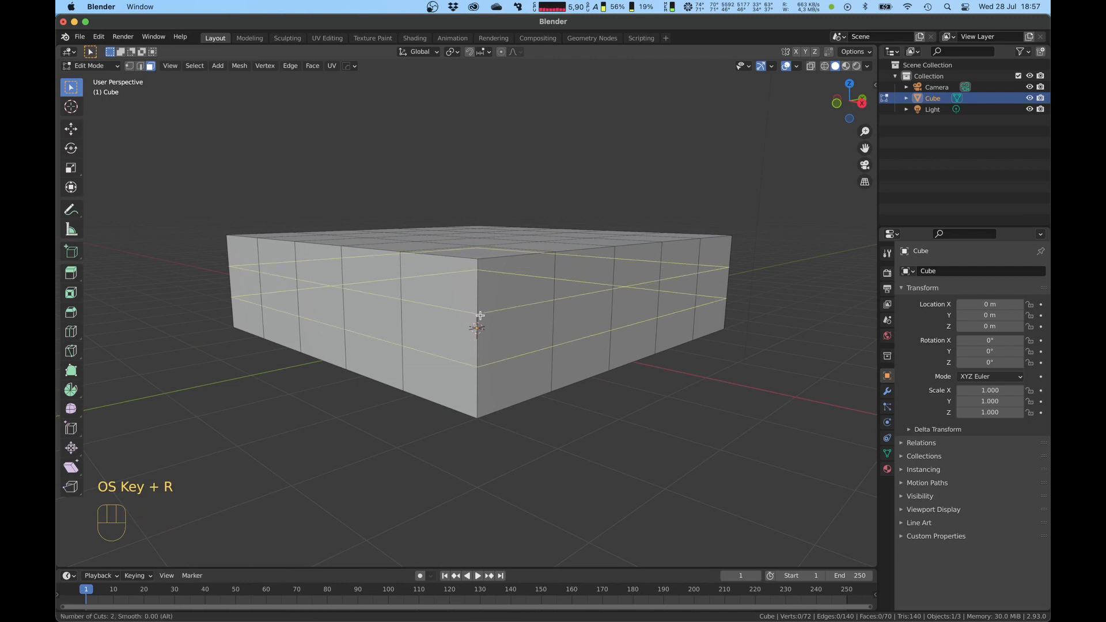
{"action": "scroll", "coordinate": [480, 316], "scroll_direction": "down", "scroll_amount": 1}
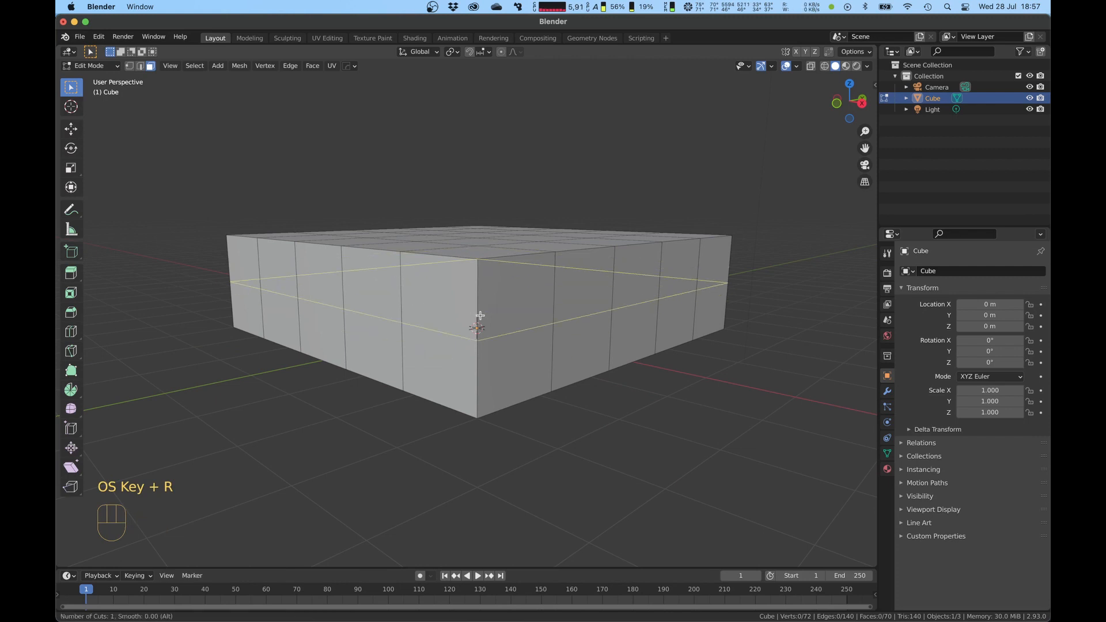
{"action": "scroll", "coordinate": [480, 315], "scroll_direction": "up", "scroll_amount": 1}
{"action": "left_click", "coordinate": [480, 316]}
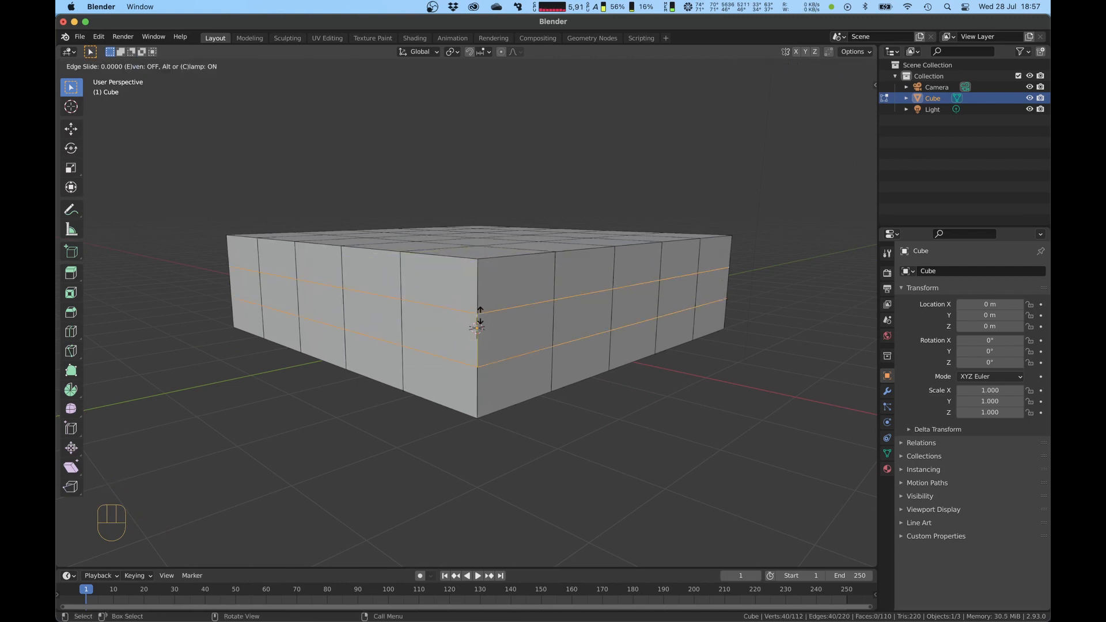
{"action": "left_click", "coordinate": [480, 315]}
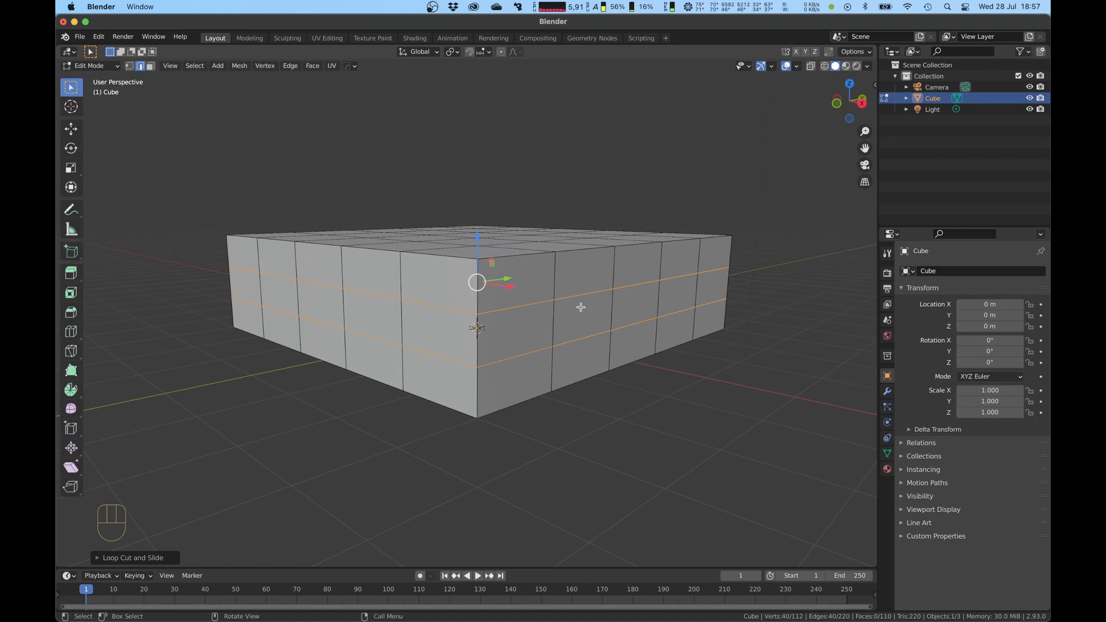
{"action": "key", "text": "s"}
{"action": "key", "text": "z"}
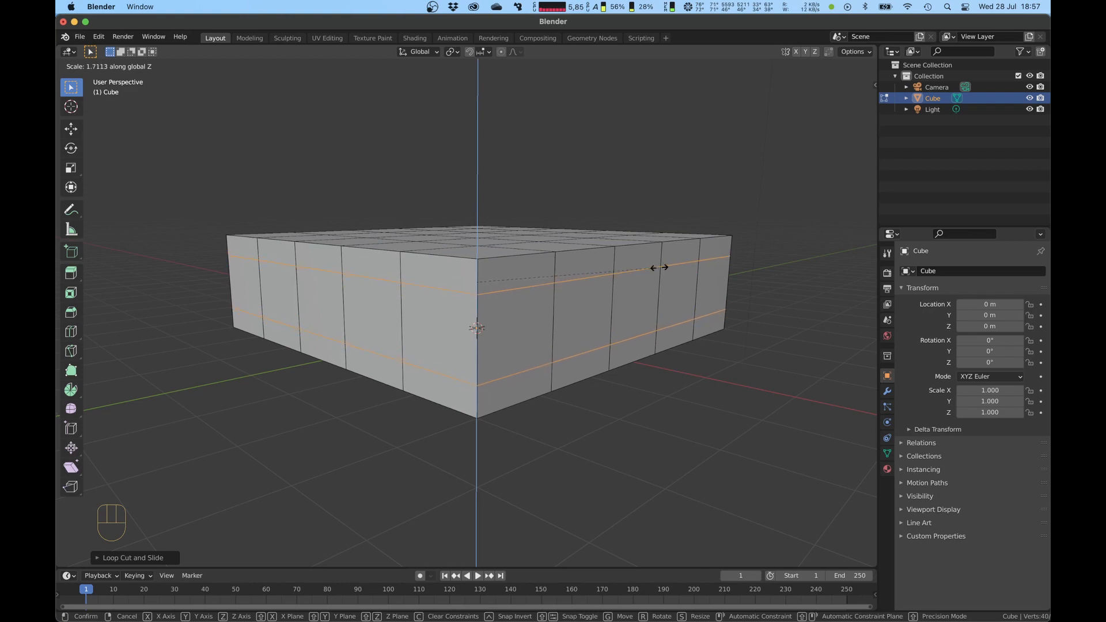
- Select all the top faces in face selection and extrude them upward about 0.32 m
{"action": "middle_click_drag", "start_coordinate": [423, 315], "coordinate": [385, 369]}
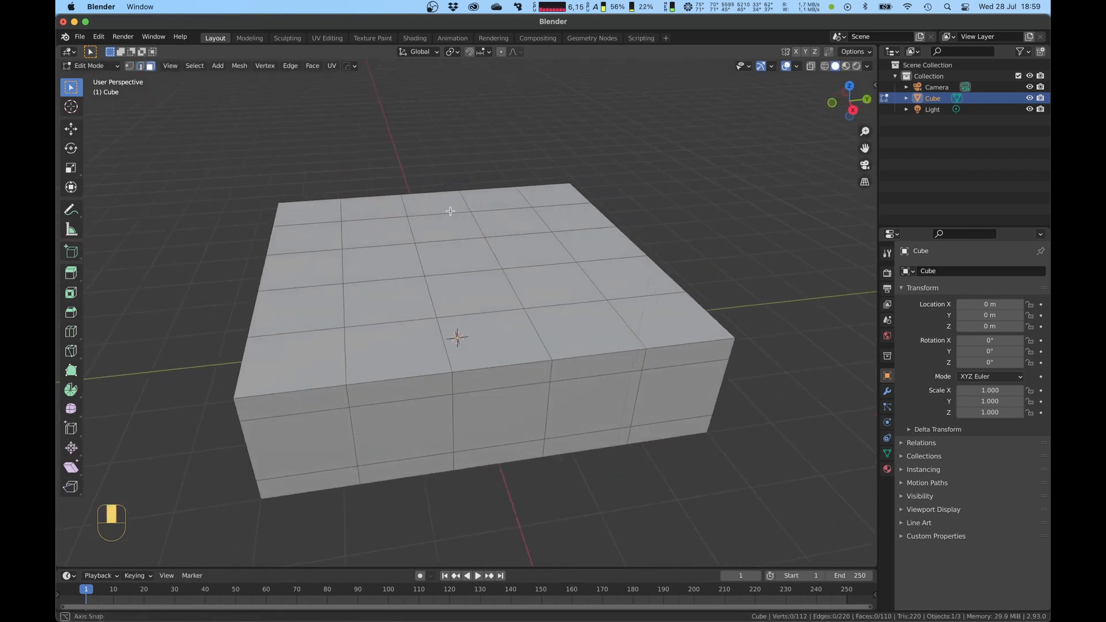
{"action": "left_click_drag", "start_coordinate": [328, 421], "coordinate": [504, 300], "text": "shift"}
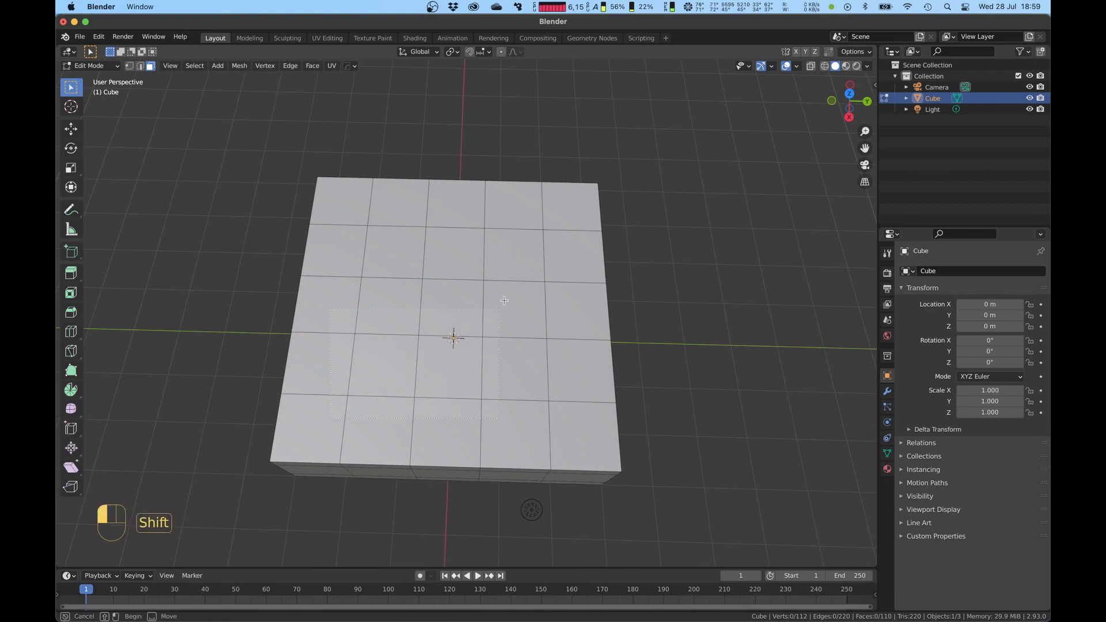
{"action": "left_click_drag", "start_coordinate": [555, 218], "coordinate": [555, 218], "text": "shift"}
{"action": "middle_click_drag", "start_coordinate": [555, 218], "coordinate": [588, 198]}
{"action": "key", "text": "e"}
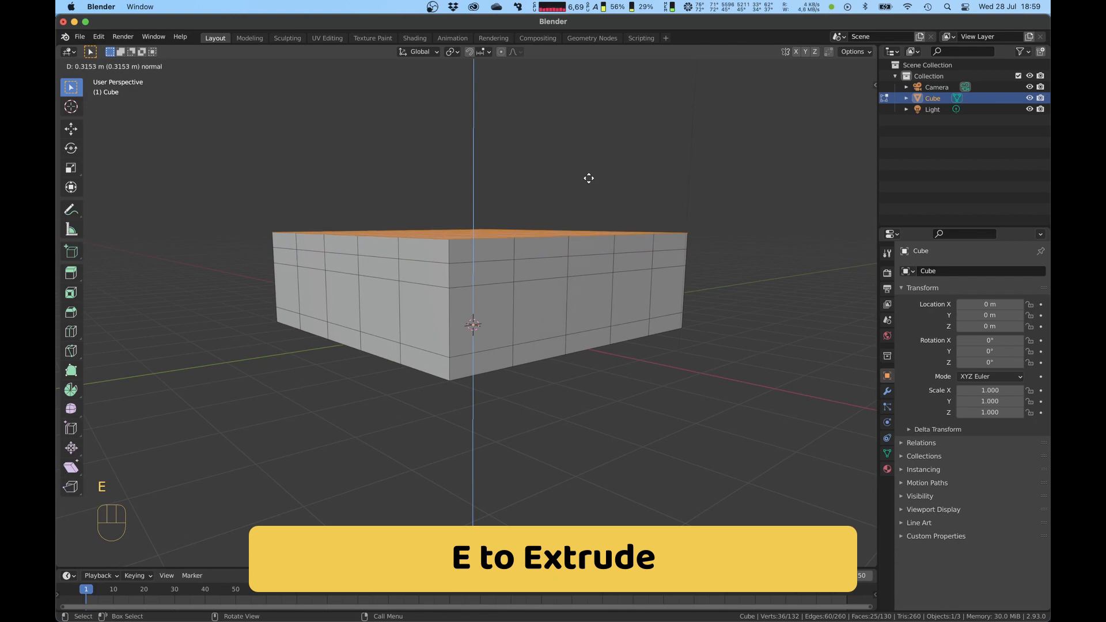
{"action": "left_click", "coordinate": [589, 178]}
- Inset the top faces as one region by about 0.22 m and extrude them down about 0.2 m
{"action": "middle_click_drag", "start_coordinate": [589, 178], "coordinate": [553, 213]}
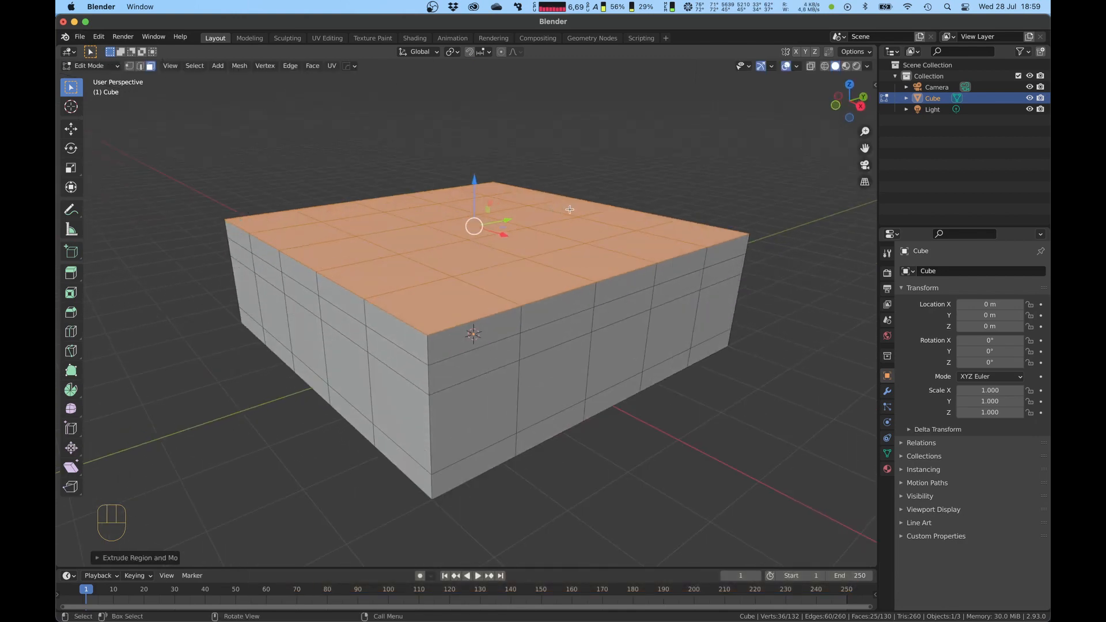
{"action": "scroll", "coordinate": [633, 192], "scroll_direction": "up", "scroll_amount": 2}
{"action": "key", "text": "i"}
{"action": "key", "text": "i"}
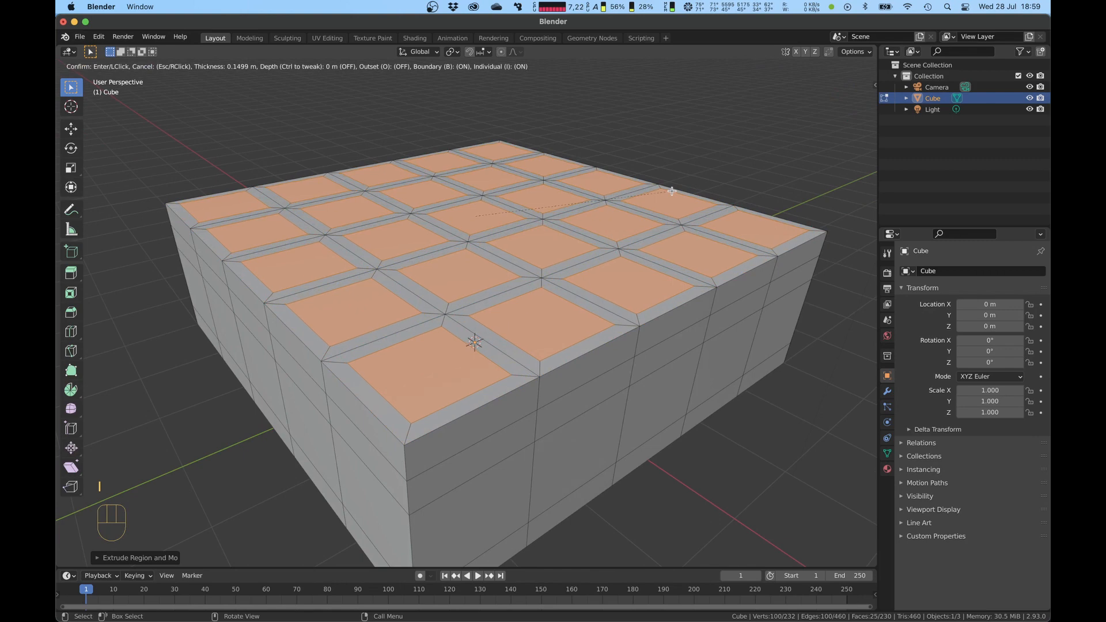
{"action": "key", "text": "i"}
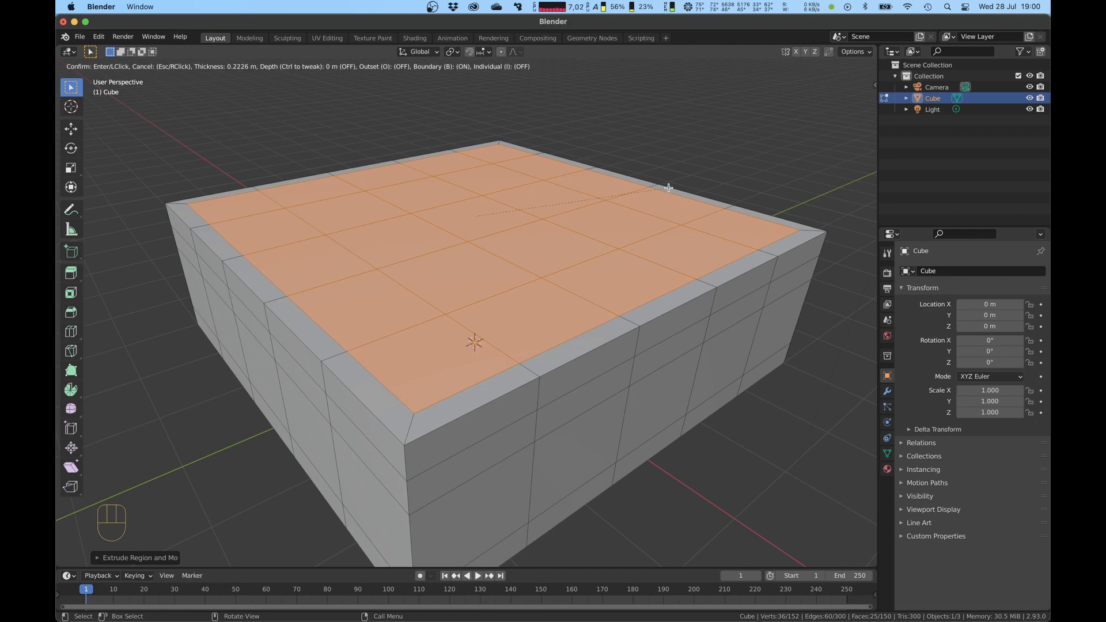
{"action": "left_click", "coordinate": [628, 196]}
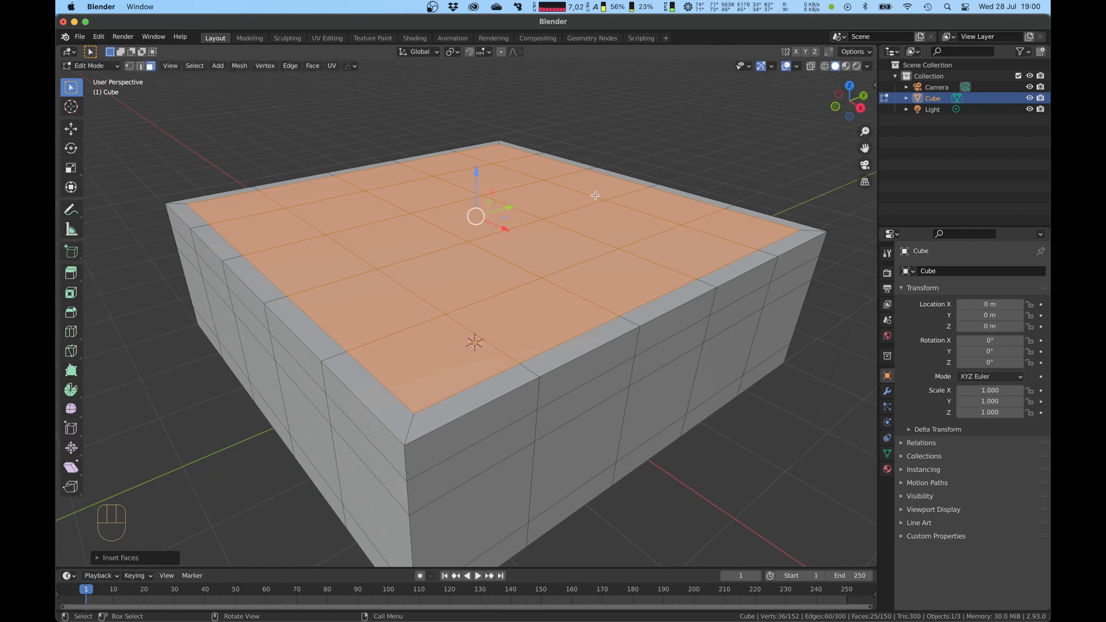
{"action": "key", "text": "e"}
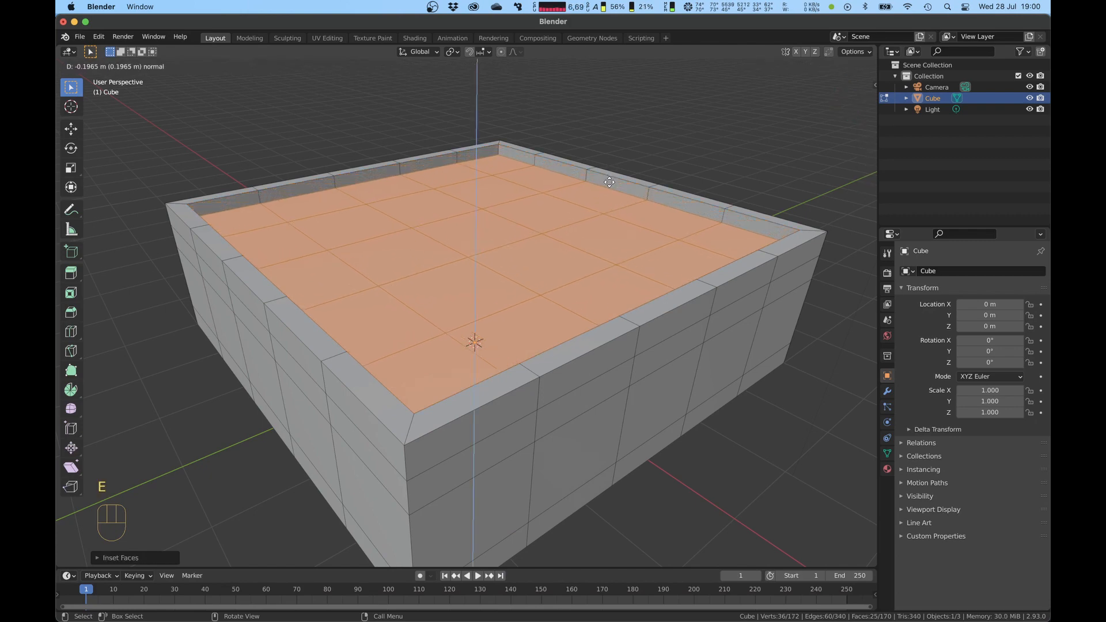
{"action": "left_click", "coordinate": [582, 190]}
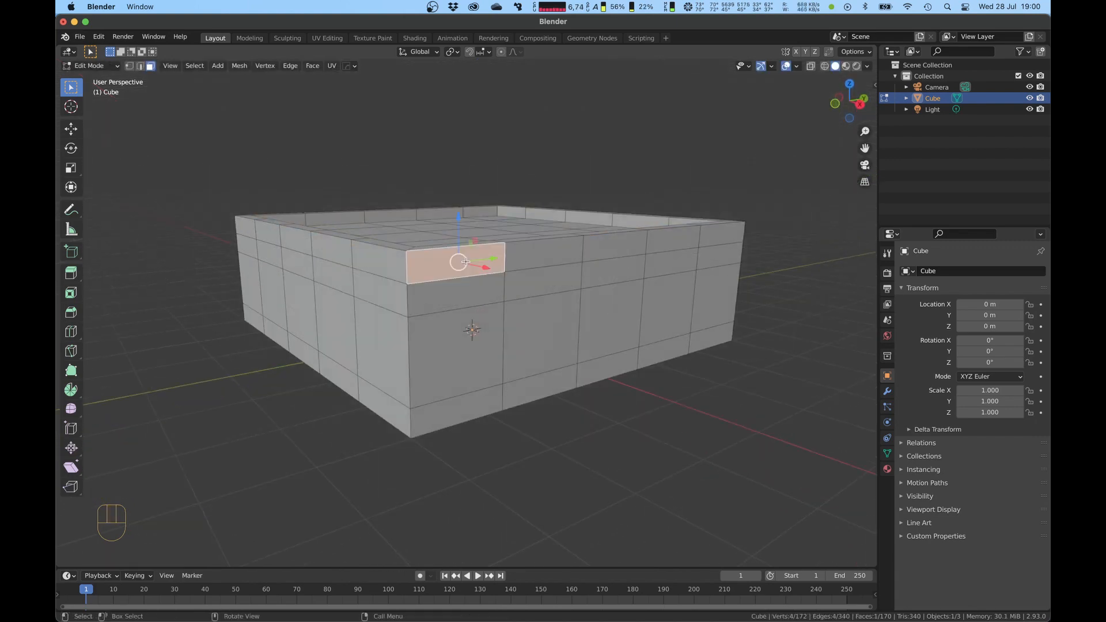
- Select the uppermost row of outer faces around all four sides using shortest-path selection
{"action": "middle_click_drag", "start_coordinate": [466, 261], "coordinate": [506, 265]}
{"action": "left_click", "coordinate": [532, 277], "text": "shift+super"}
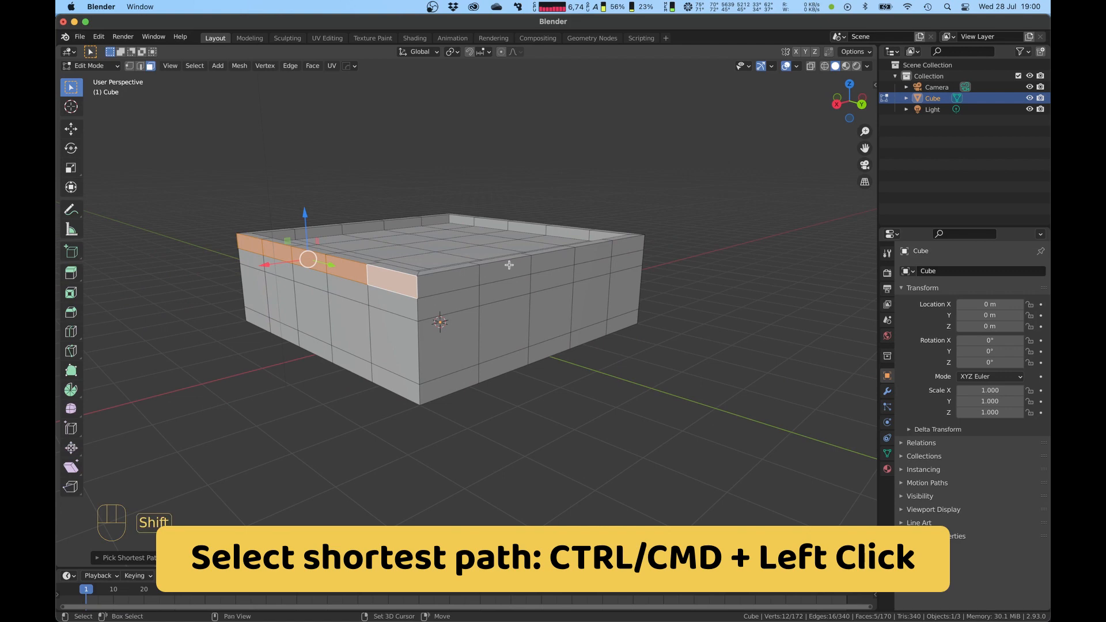
{"action": "left_click", "coordinate": [618, 246], "text": "shift+super"}
{"action": "middle_click_drag", "start_coordinate": [618, 246], "coordinate": [488, 257]}
{"action": "left_click", "coordinate": [621, 267], "text": "shift+super"}
{"action": "left_click", "coordinate": [640, 265], "text": "shift+super"}
{"action": "middle_click_drag", "start_coordinate": [640, 266], "coordinate": [467, 248]}
- Extrude the selected rim faces along their normals about 0.15 m outward with Even Thickness on, and clear the selection
{"action": "key", "text": "alt+e"}
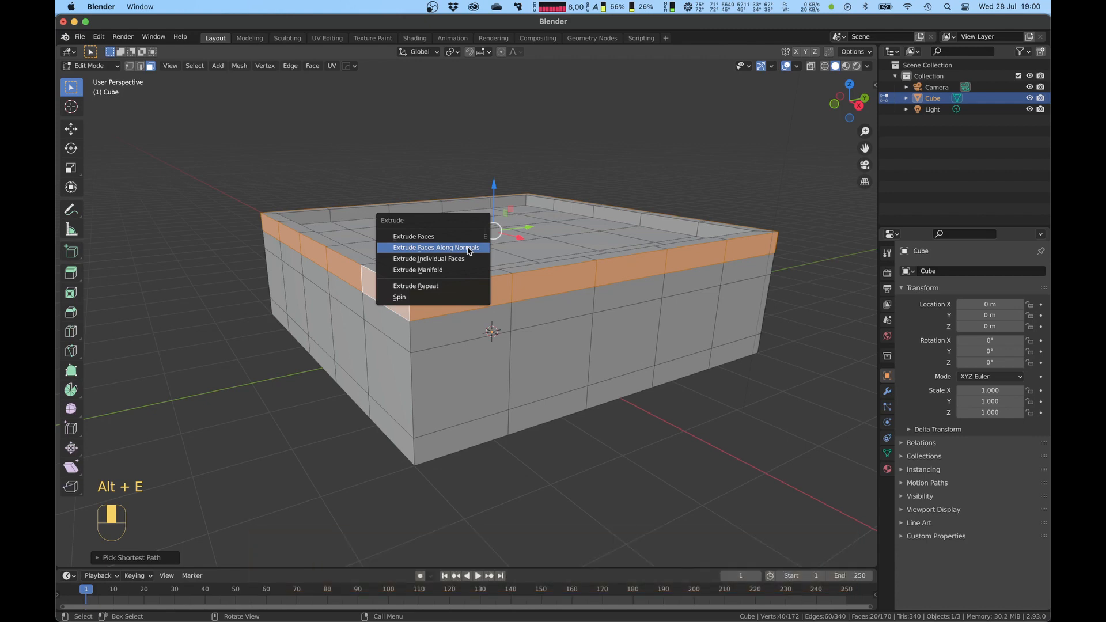
{"action": "left_click", "coordinate": [469, 248]}
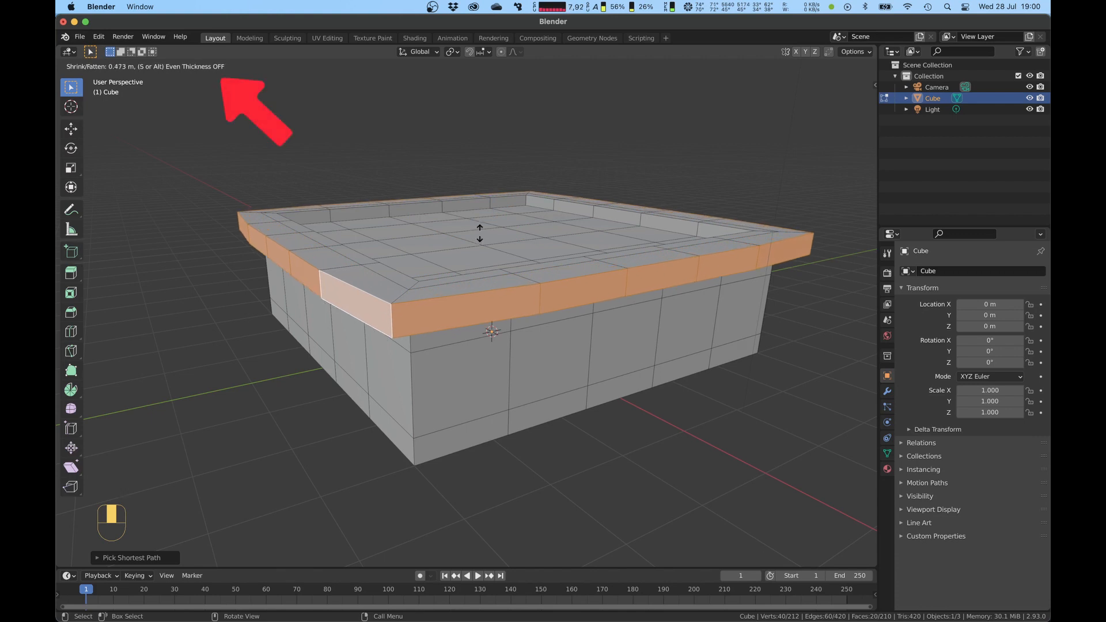
{"action": "key", "text": "s"}
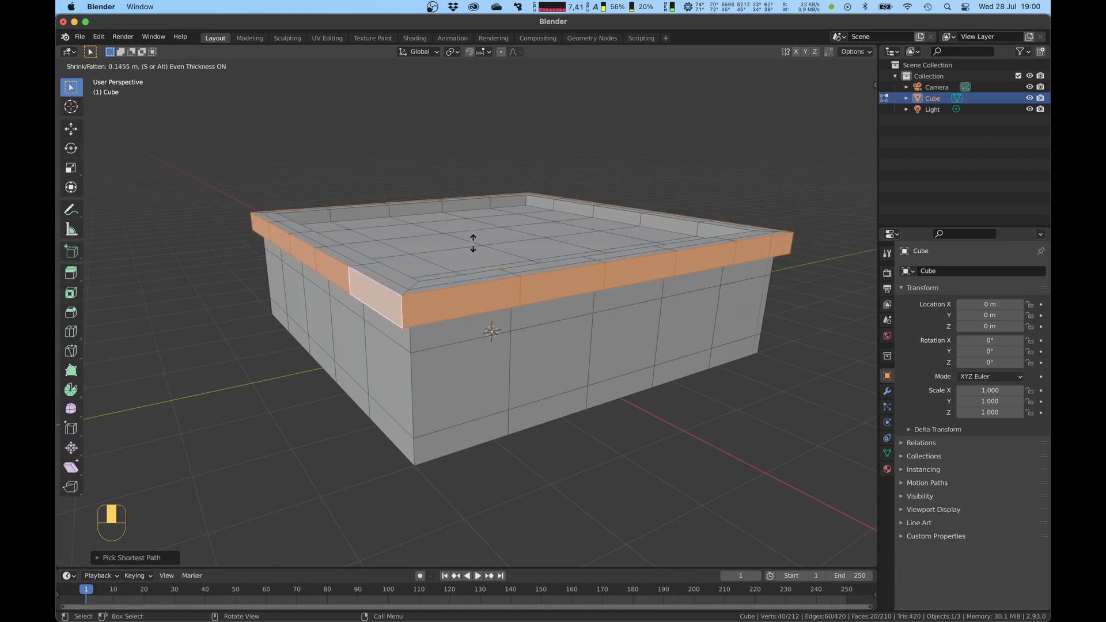
{"action": "left_click", "coordinate": [472, 244]}
{"action": "key", "text": "alt+a"}
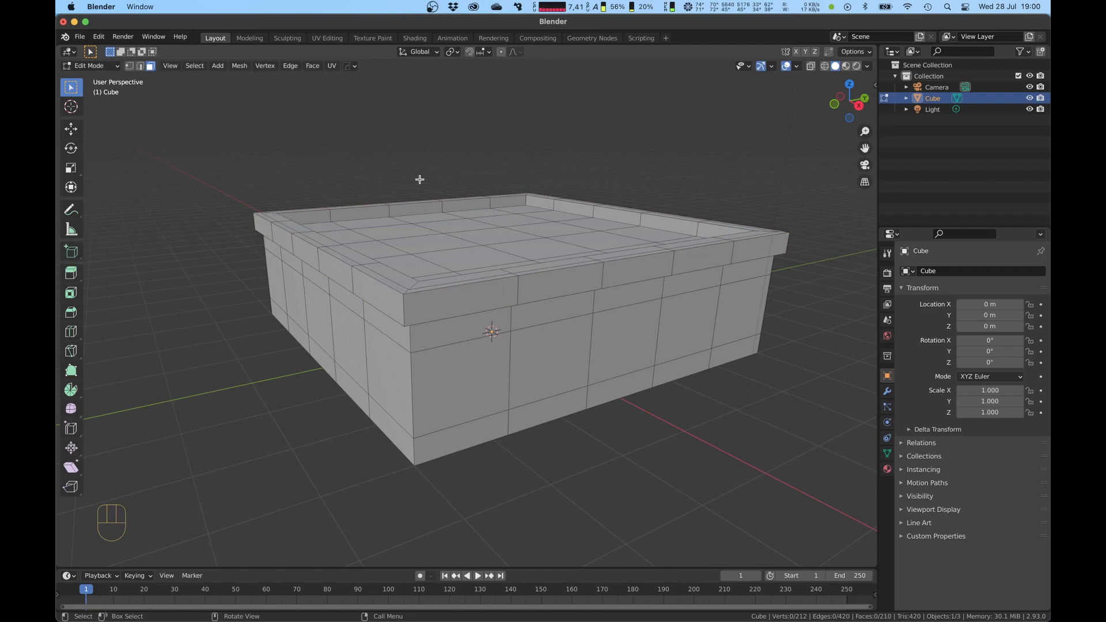
- Select three adjacent middle-row faces on one side wall and two adjacent ones on the neighbouring wall
{"action": "middle_click_drag", "start_coordinate": [419, 179], "coordinate": [301, 293]}
{"action": "left_click", "coordinate": [295, 292]}
{"action": "left_click", "coordinate": [325, 295], "text": "shift"}
{"action": "left_click", "coordinate": [369, 320], "text": "shift"}
{"action": "left_click", "coordinate": [646, 305], "text": "shift"}
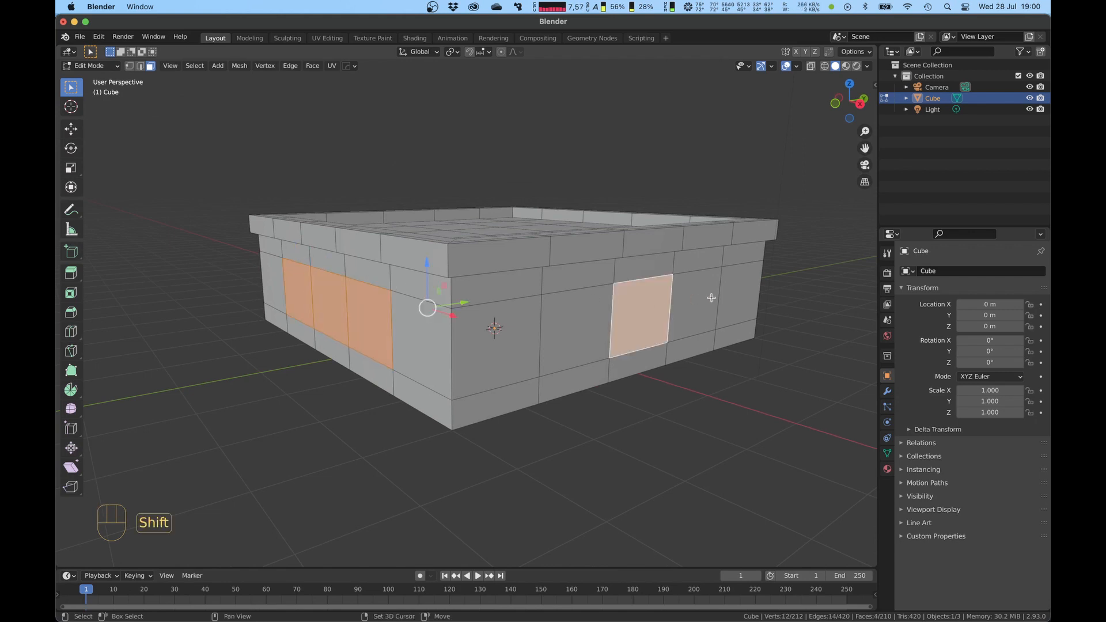
{"action": "left_click", "coordinate": [707, 296], "text": "shift"}
- Inset the five selected wall faces individually, leaving a thin border around each one
{"action": "scroll", "coordinate": [635, 299], "scroll_direction": "up", "scroll_amount": 2}
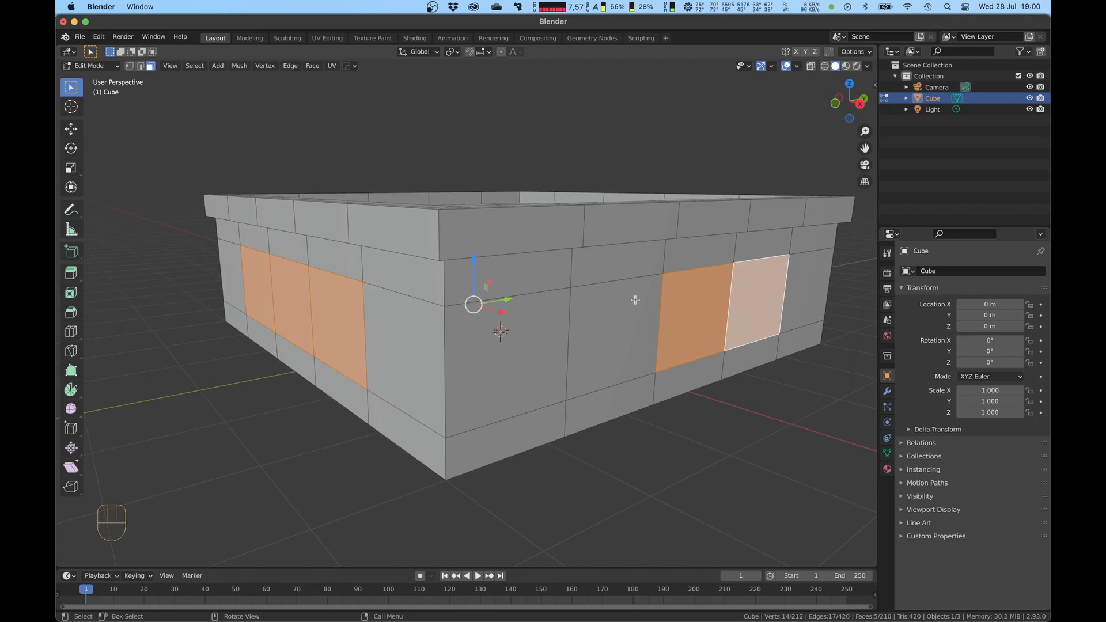
{"action": "key", "text": "i"}
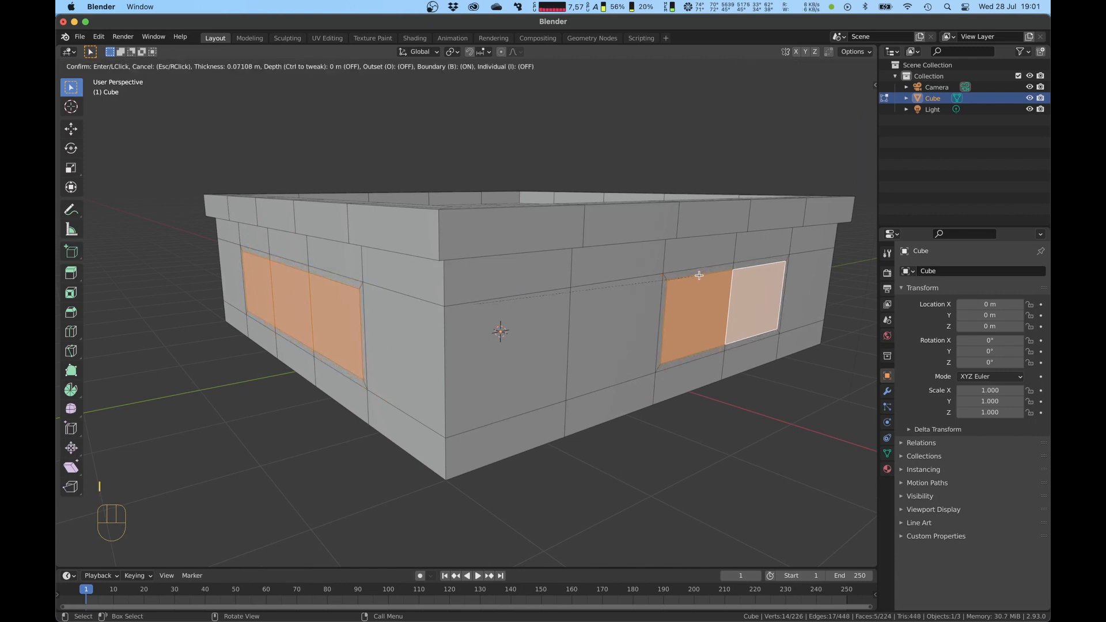
{"action": "key", "text": "i"}
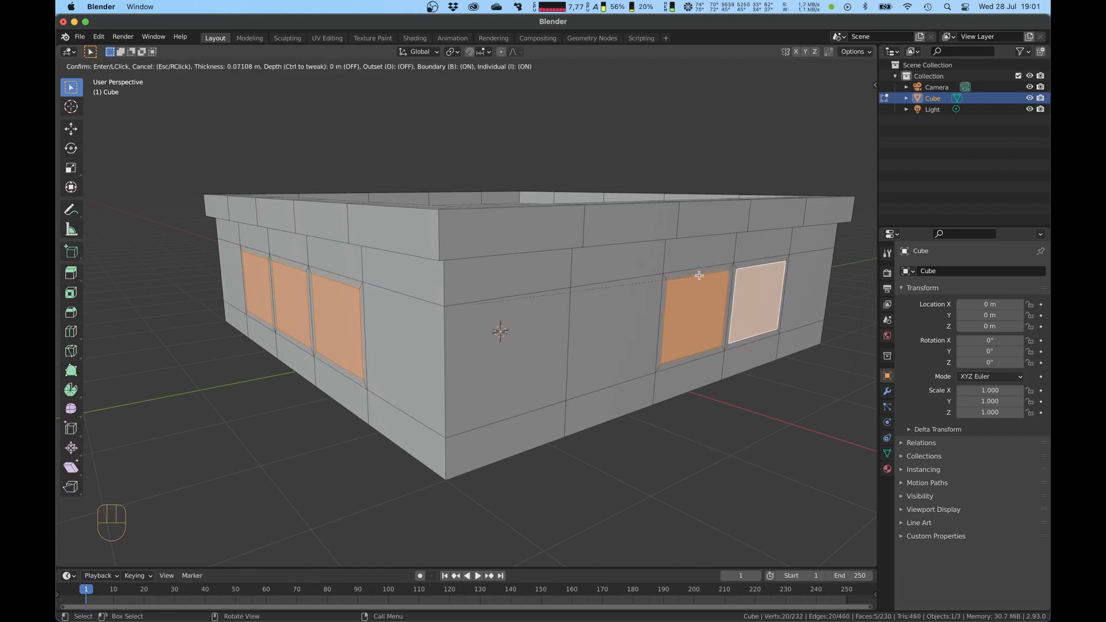
{"action": "key", "text": "shift"}
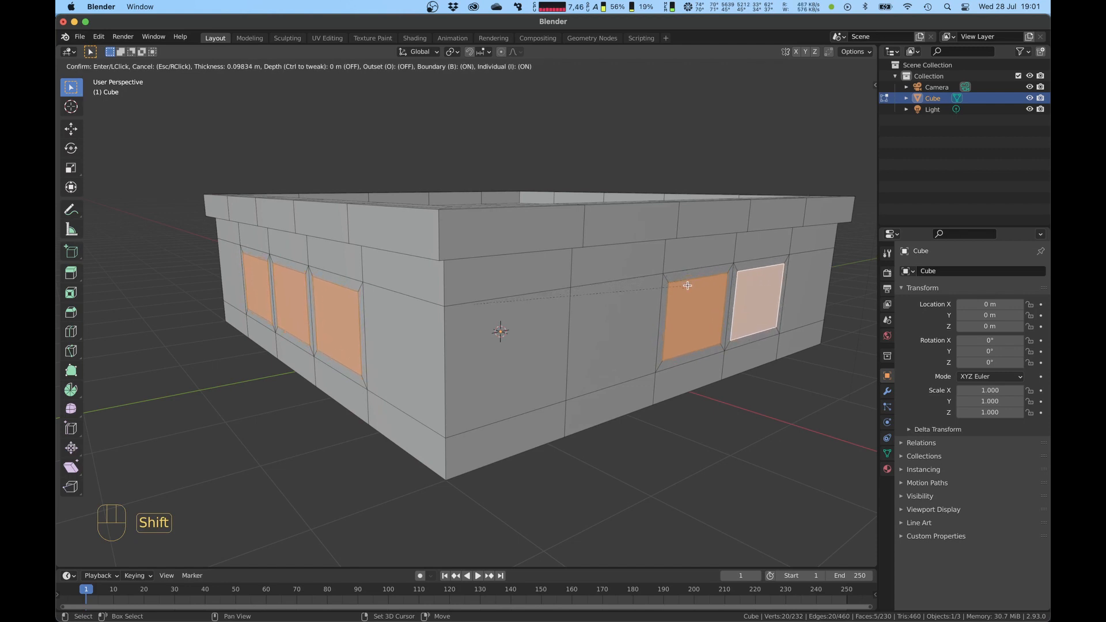
{"action": "left_click", "coordinate": [694, 272]}
- Extrude the five inset wall faces slightly outward along their normals
{"action": "key", "text": "alt+e"}
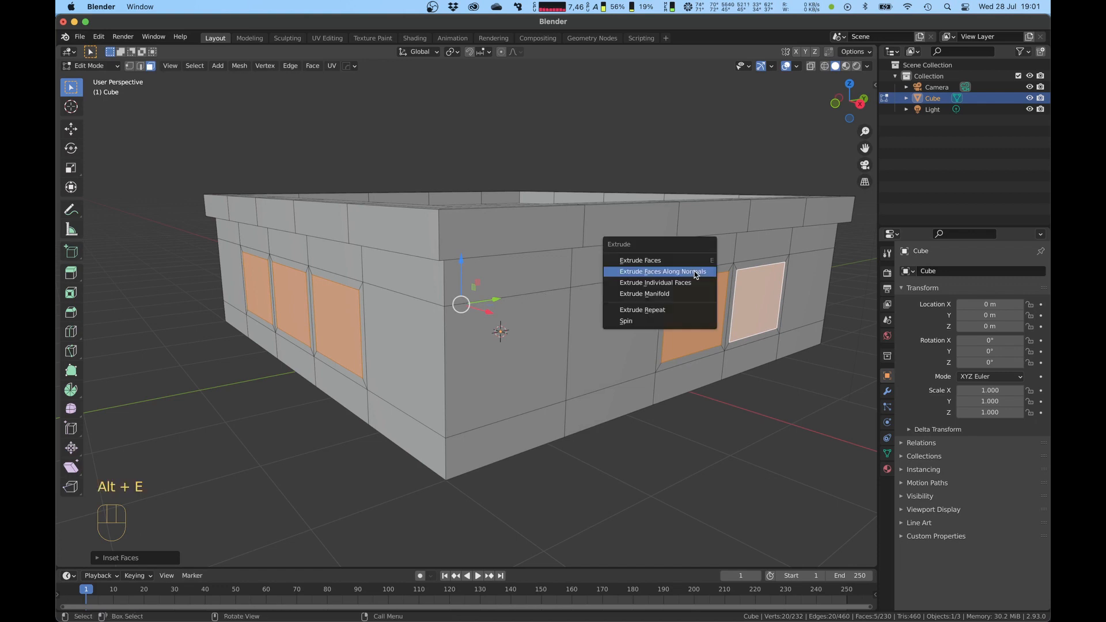
{"action": "left_click", "coordinate": [695, 274]}
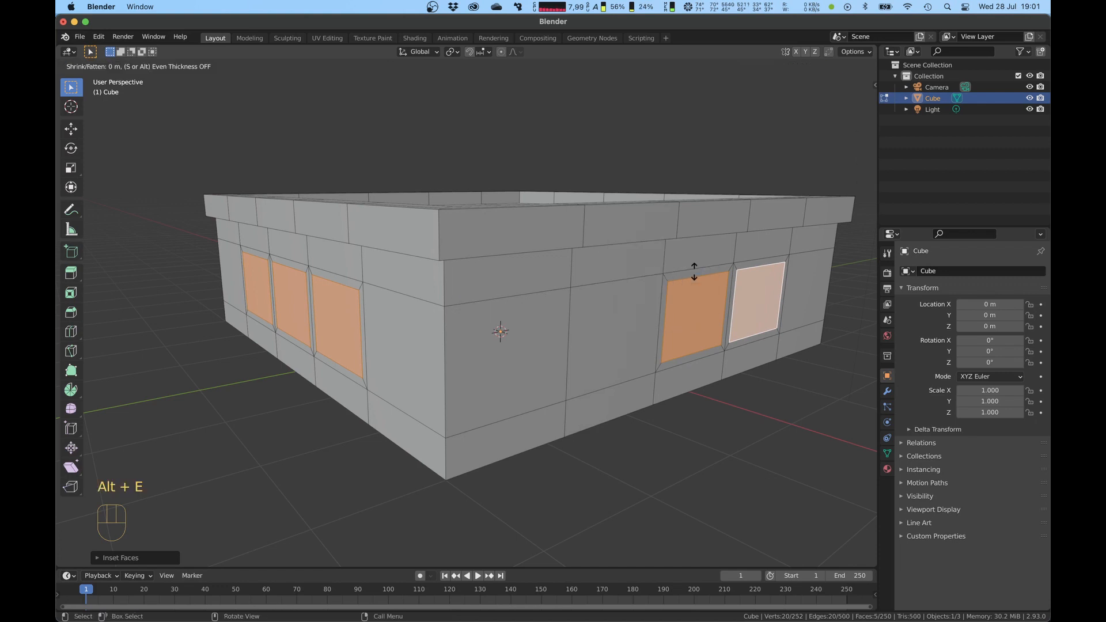
{"action": "left_click", "coordinate": [704, 235]}
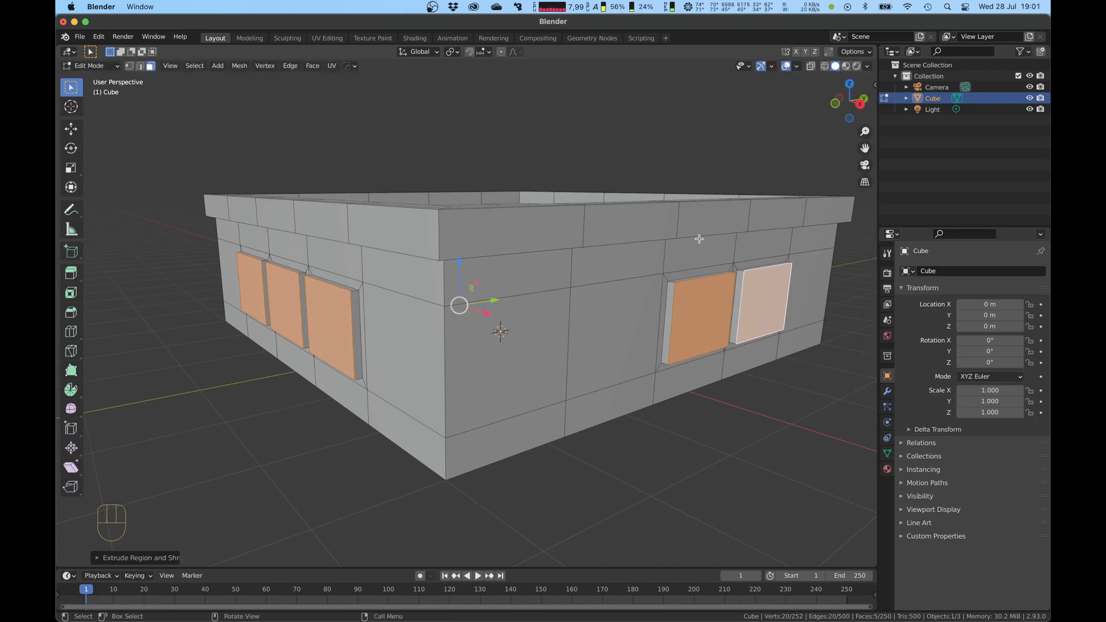
- Inset the five window faces individually by about 0.07 m and extrude them inward along their normals to recess the panes
{"action": "key", "text": "i"}
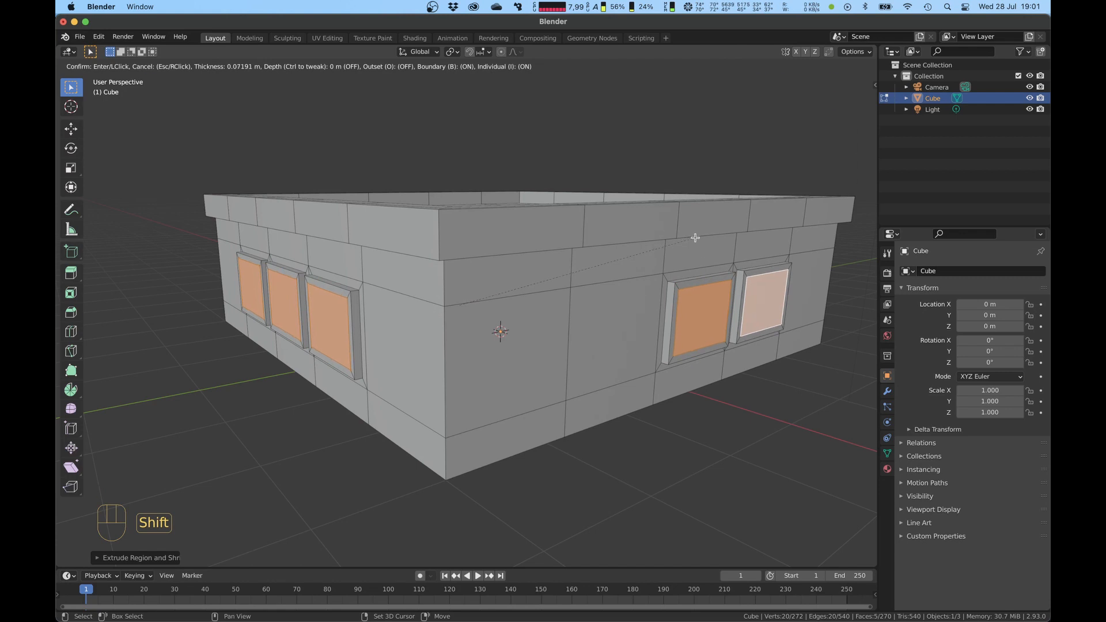
{"action": "left_click", "coordinate": [695, 238]}
{"action": "key", "text": "alt+e"}
{"action": "left_click", "coordinate": [663, 251]}
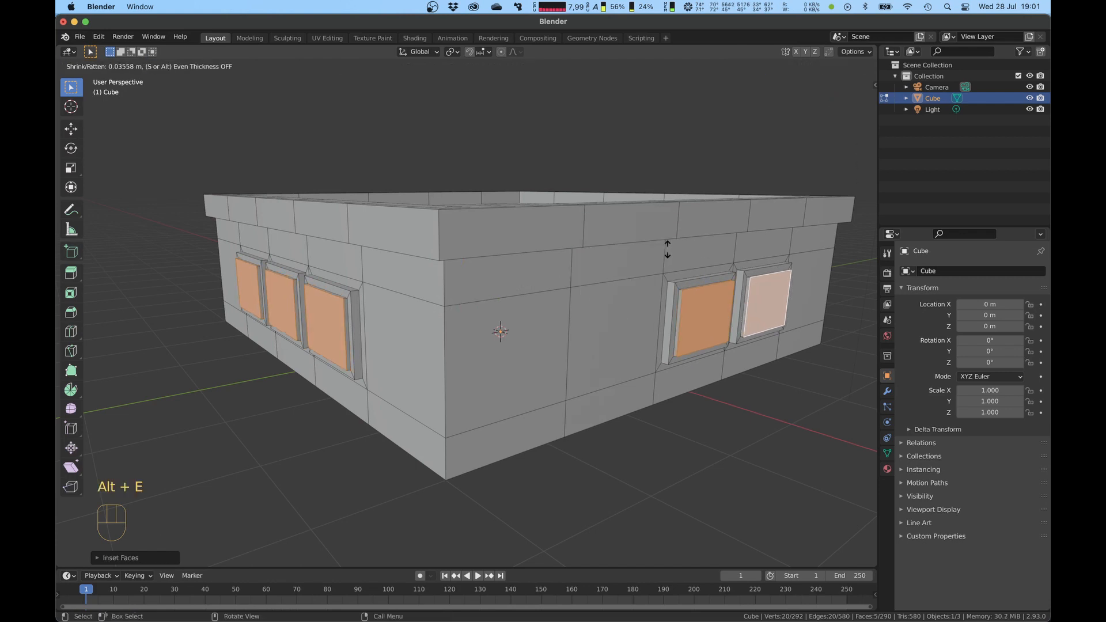
{"action": "key", "text": "shift"}
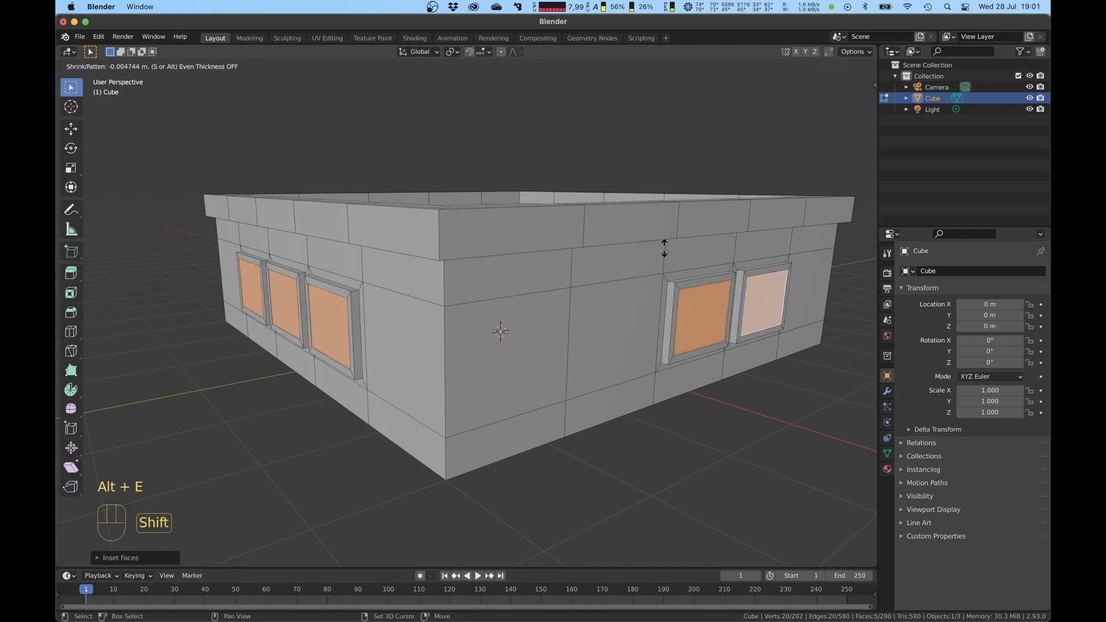
{"action": "left_click", "coordinate": [629, 272]}
{"action": "left_click", "coordinate": [682, 445]}
{"action": "mouse_move", "coordinate": [571, 375]}
{"action": "middle_mouse_down"}
{"action": "mouse_move", "coordinate": [568, 357]}
{"action": "mouse_move", "coordinate": [512, 323]}
{"action": "mouse_move", "coordinate": [580, 360]}
{"action": "mouse_move", "coordinate": [556, 360]}
{"action": "middle_mouse_up"}
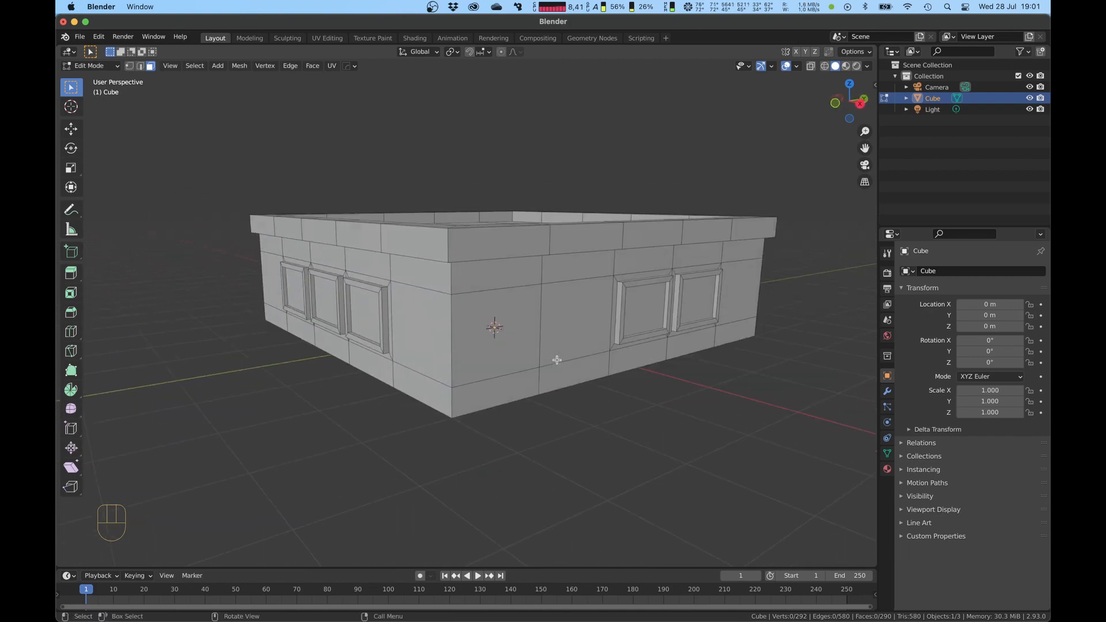
- Duplicate the middle and bottom wall faces beside the two windows and move the copy slightly outward along X
{"action": "middle_click_drag", "start_coordinate": [566, 283], "coordinate": [518, 297]}
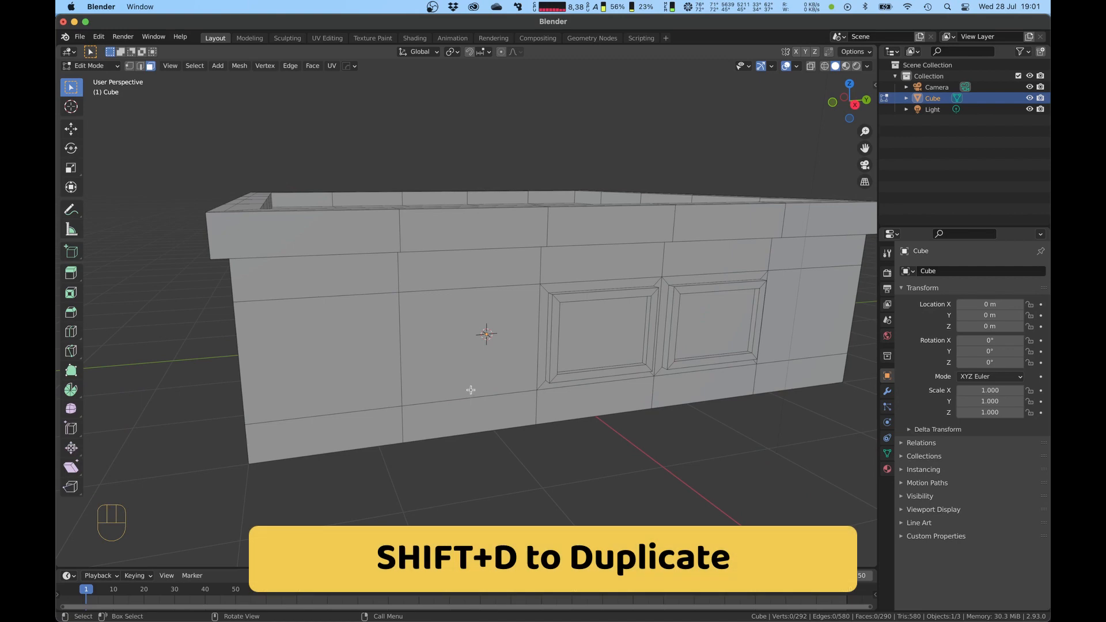
{"action": "left_click", "coordinate": [471, 390]}
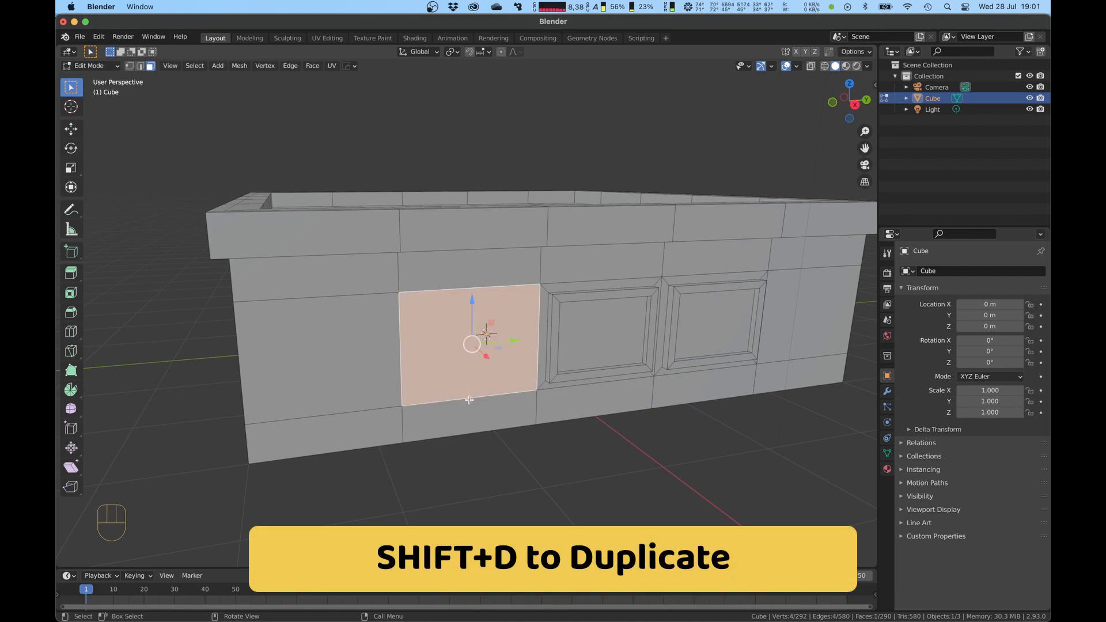
{"action": "key", "text": "shift+d"}
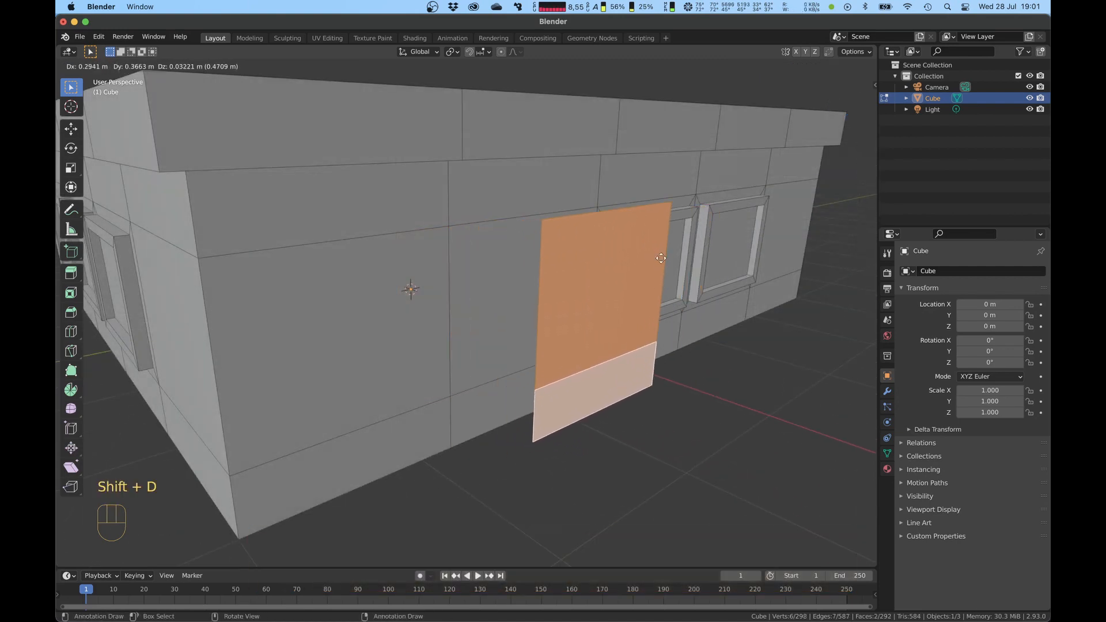
{"action": "right_click", "coordinate": [622, 276]}
{"action": "left_click_drag", "start_coordinate": [566, 351], "coordinate": [576, 350]}
- Scale the duplicated faces to about 0.7 along Y and extrude them about 0.09 m outward to form a door
{"action": "key", "text": "s"}
{"action": "key", "text": "y"}
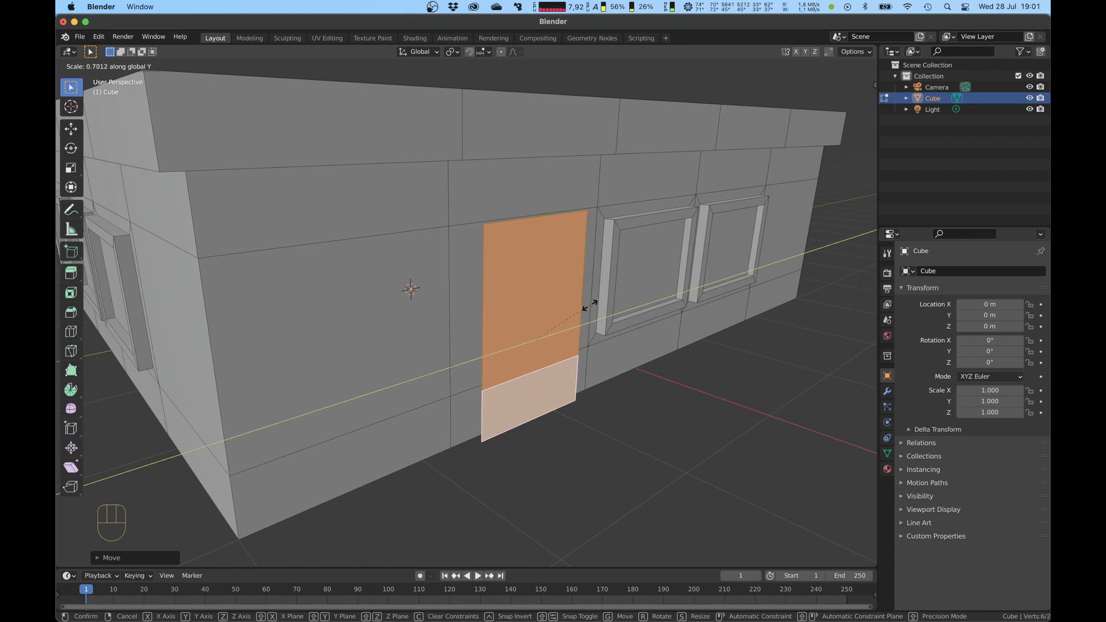
{"action": "left_click", "coordinate": [593, 298]}
{"action": "key", "text": "e"}
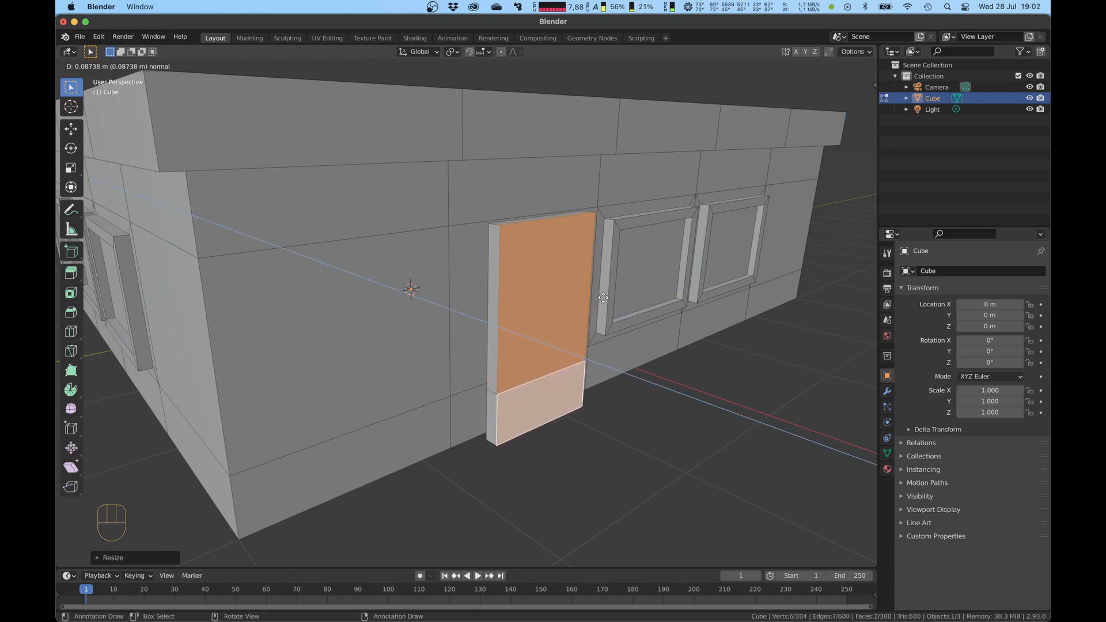
{"action": "left_click", "coordinate": [603, 298]}
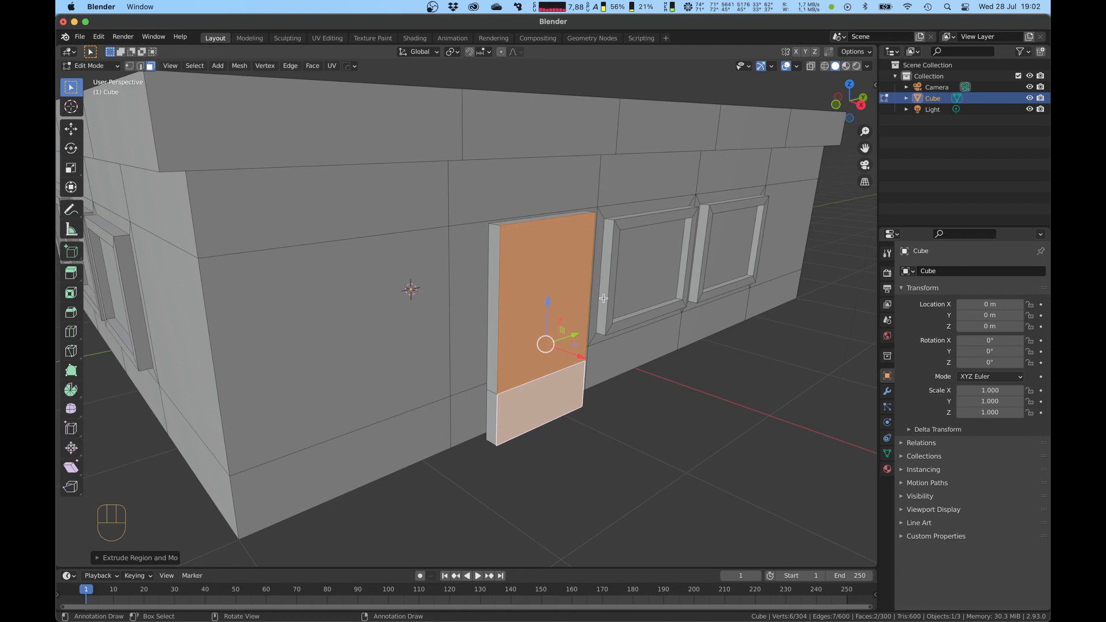
- Select all linked geometry of the door only and move it slightly back toward the wall along X
{"action": "key", "text": "l"}
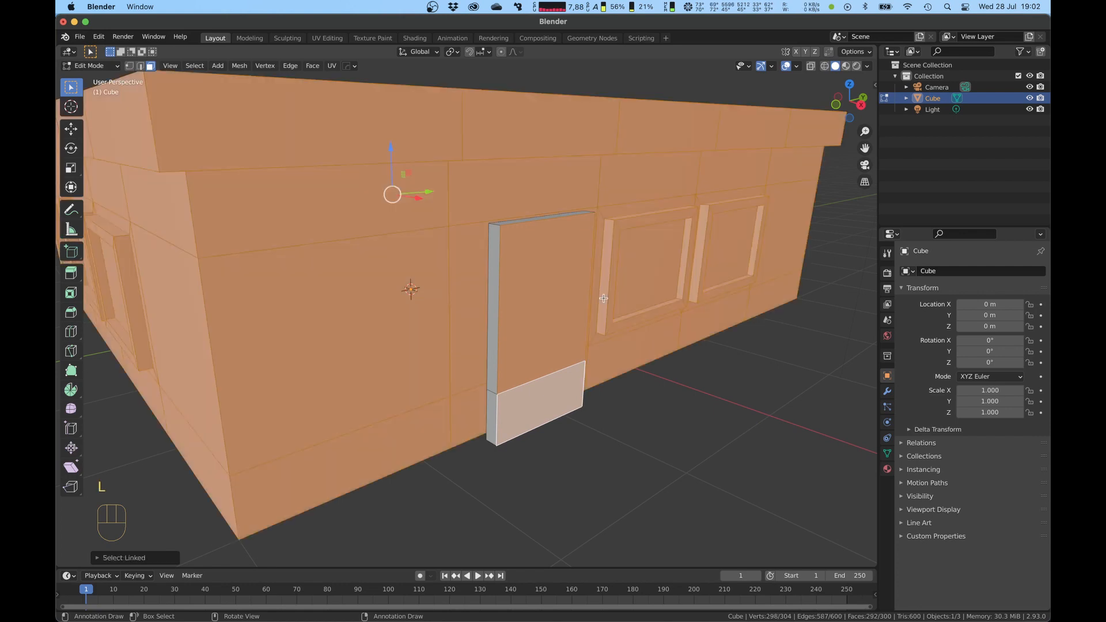
{"action": "left_click", "coordinate": [612, 414]}
{"action": "left_click", "coordinate": [570, 391]}
{"action": "key", "text": "l"}
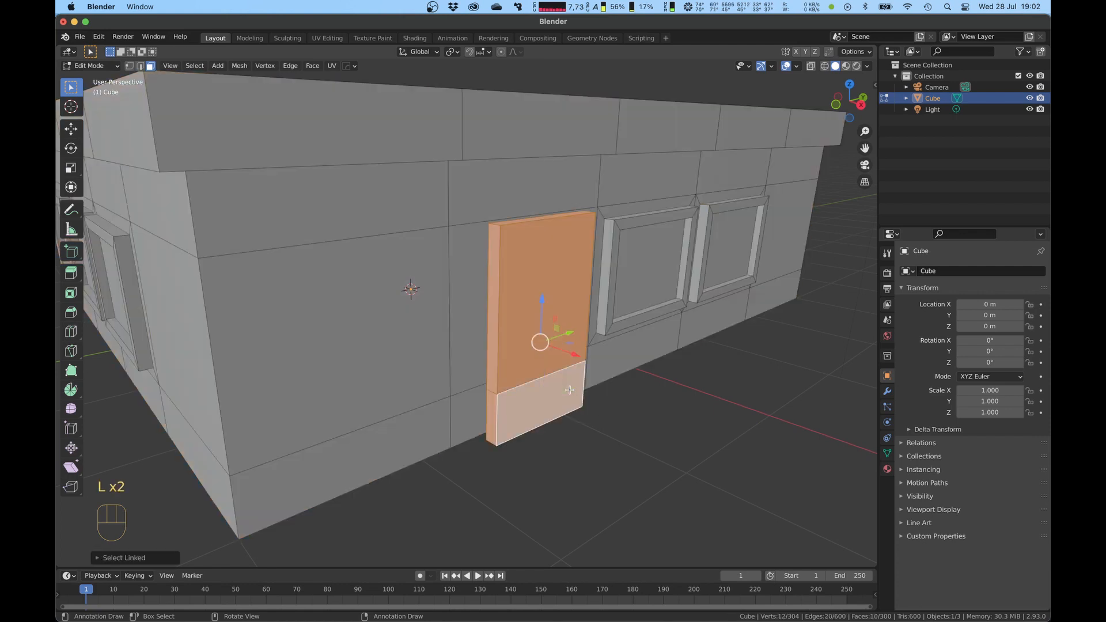
{"action": "left_click_drag", "start_coordinate": [580, 357], "coordinate": [567, 350]}
- Inset the door's upper and lower front faces individually and extrude them inward to make two recessed panels
{"action": "left_click", "coordinate": [541, 305]}
{"action": "left_click", "coordinate": [536, 391], "text": "shift"}
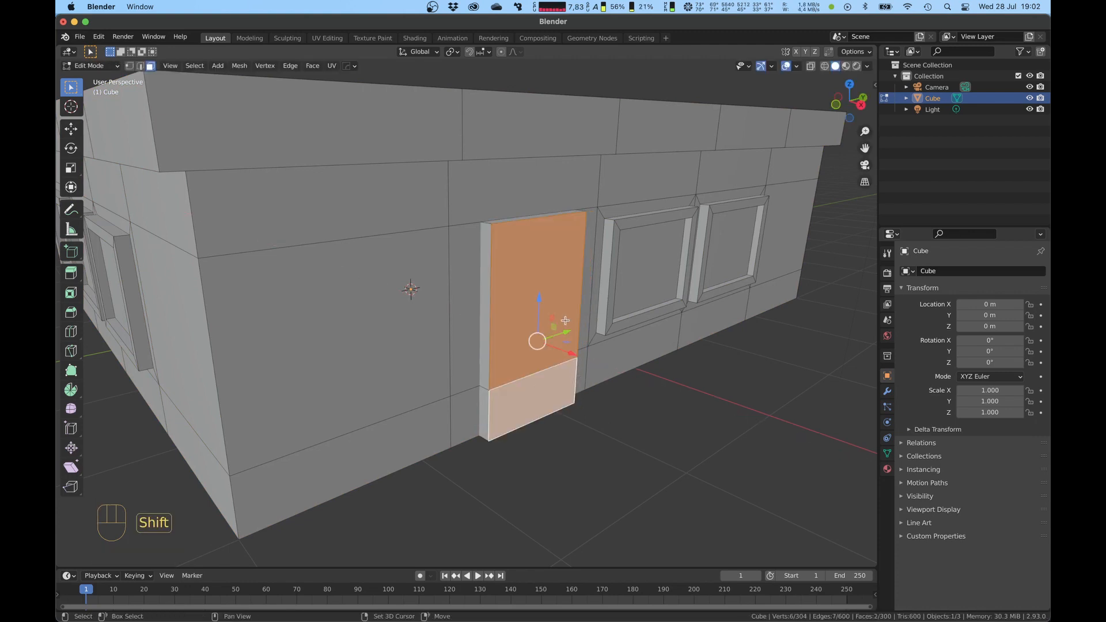
{"action": "scroll", "coordinate": [599, 300], "scroll_direction": "up", "scroll_amount": 3}
{"action": "key", "text": "i"}
{"action": "left_click", "coordinate": [653, 277]}
{"action": "key", "text": "e"}
{"action": "left_click", "coordinate": [640, 272]}
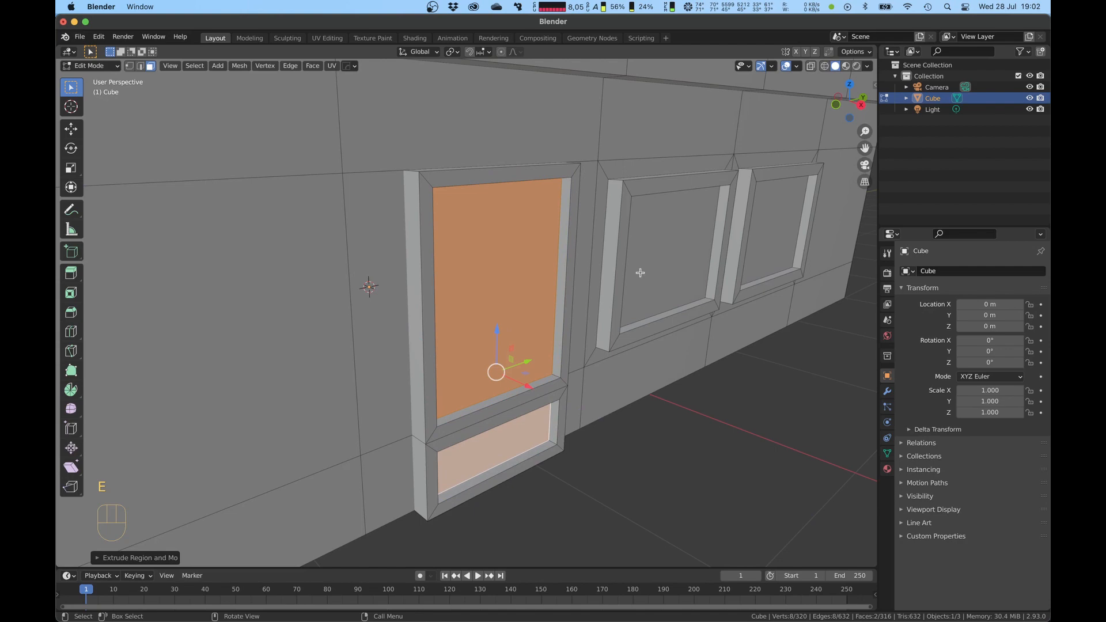
- Clear the selection, switch to Object Mode and look over the whole building with its door and windows
{"action": "left_click", "coordinate": [532, 329]}
{"action": "left_click", "coordinate": [641, 447]}
{"action": "scroll", "coordinate": [641, 447], "scroll_direction": "down", "scroll_amount": 5}
{"action": "middle_click_drag", "start_coordinate": [642, 447], "coordinate": [622, 412]}
{"action": "key", "text": "Tab"}
{"action": "scroll", "coordinate": [544, 381], "scroll_direction": "down", "scroll_amount": 3}
{"action": "middle_click_drag", "start_coordinate": [541, 378], "coordinate": [578, 373]}
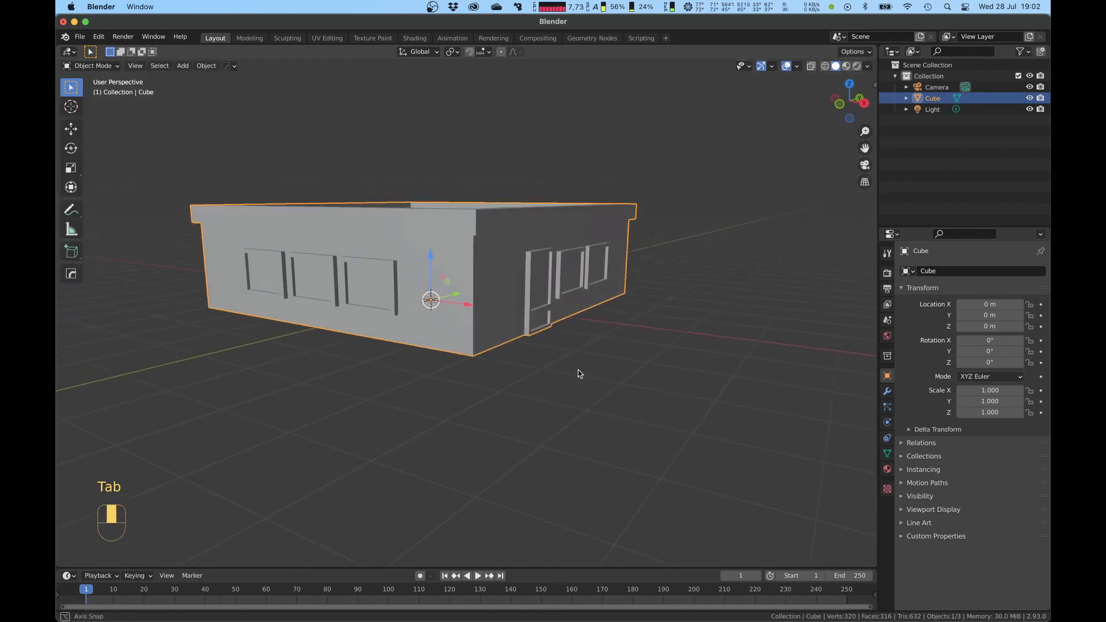
- Return to Edit Mode and place the 3D cursor on the door's vertical frame strip farthest from the windows, at handle height
{"action": "scroll", "coordinate": [545, 308], "scroll_direction": "up", "scroll_amount": 3}
{"action": "key", "text": "Tab"}
{"action": "middle_click_drag", "start_coordinate": [544, 307], "coordinate": [490, 340]}
{"action": "scroll", "coordinate": [504, 311], "scroll_direction": "up", "scroll_amount": 3}
{"action": "left_click", "coordinate": [477, 332]}
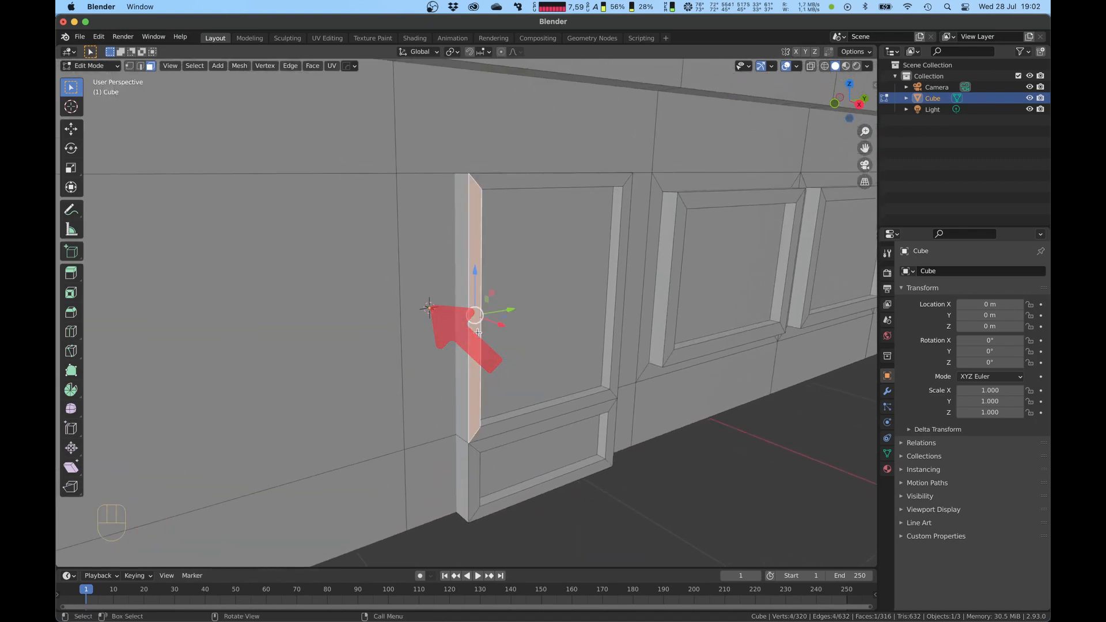
{"action": "left_click", "coordinate": [546, 324]}
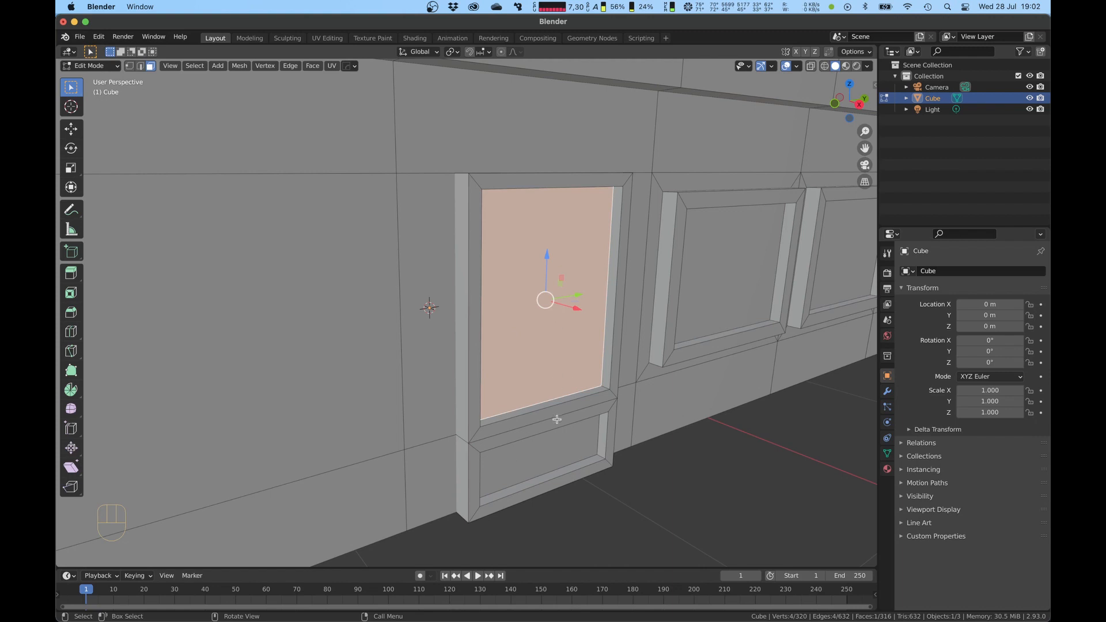
{"action": "right_click", "coordinate": [475, 313], "text": "shift"}
{"action": "mouse_move", "coordinate": [476, 314]}
{"action": "middle_mouse_down"}
{"action": "mouse_move", "coordinate": [452, 316]}
{"action": "mouse_move", "coordinate": [480, 313]}
{"action": "middle_mouse_up"}
{"action": "scroll", "coordinate": [480, 313], "scroll_direction": "up", "scroll_amount": 4}
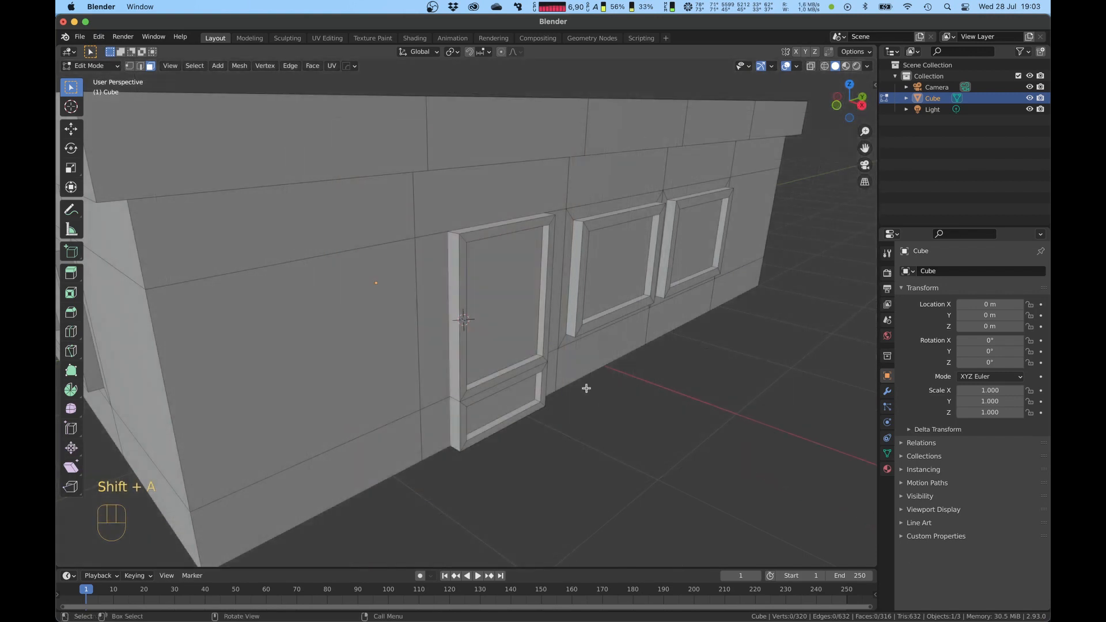
- Add a cube mesh at the 3D cursor and scale it down to a tiny block on the door frame
{"action": "key", "text": "shift+a"}
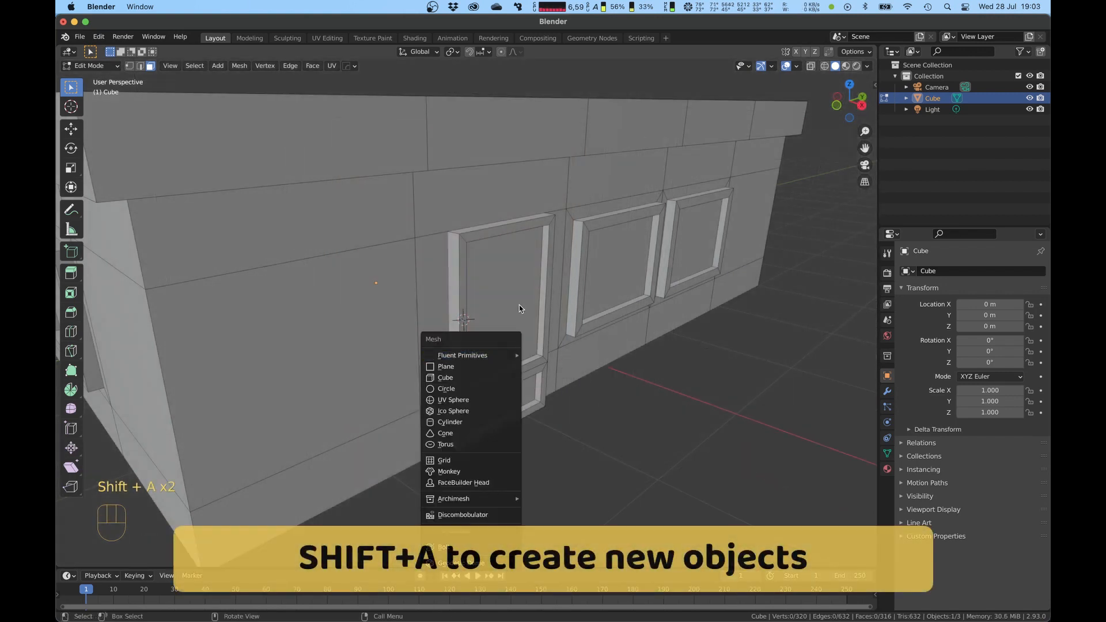
{"action": "key", "text": "shift+a"}
{"action": "mouse_move", "coordinate": [523, 247]}
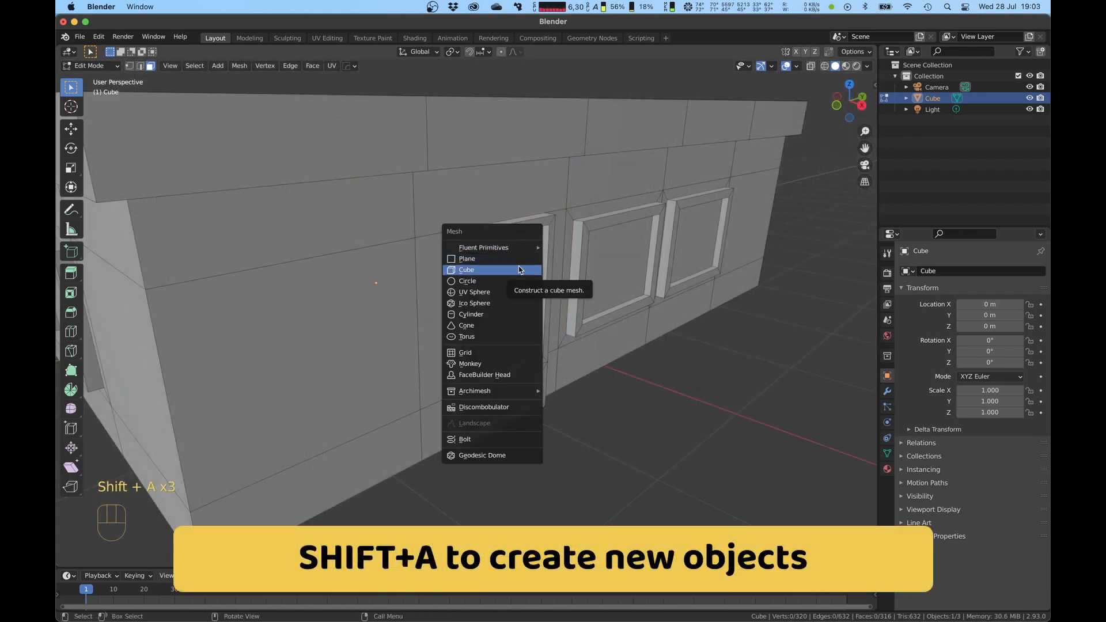
{"action": "left_click", "coordinate": [518, 269]}
{"action": "key", "text": "s"}
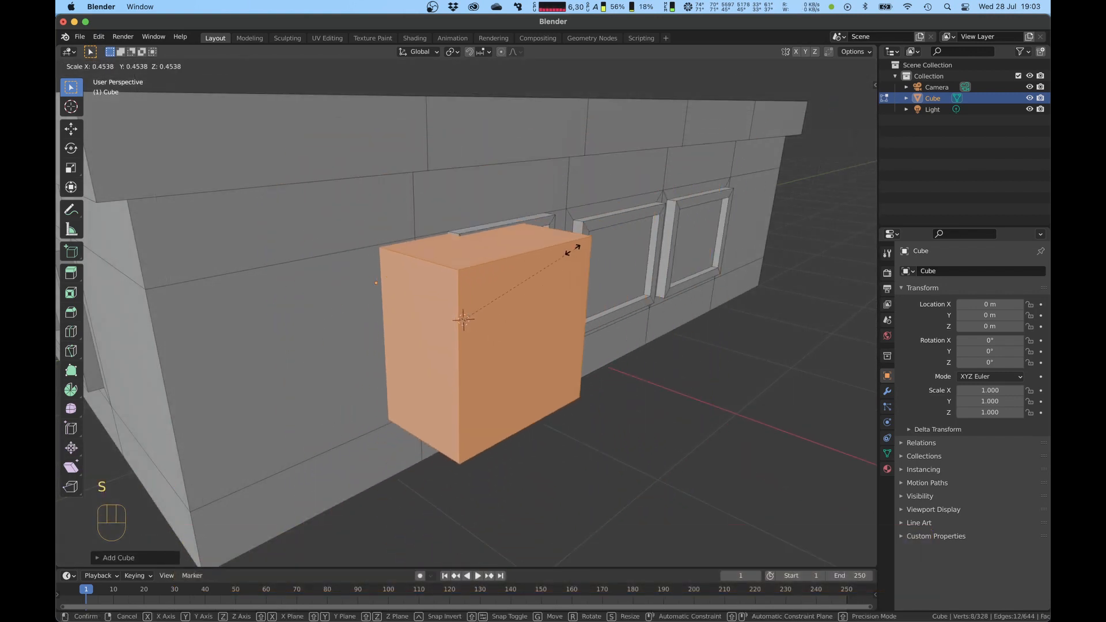
{"action": "scroll", "coordinate": [553, 265], "scroll_direction": "up", "scroll_amount": 4}
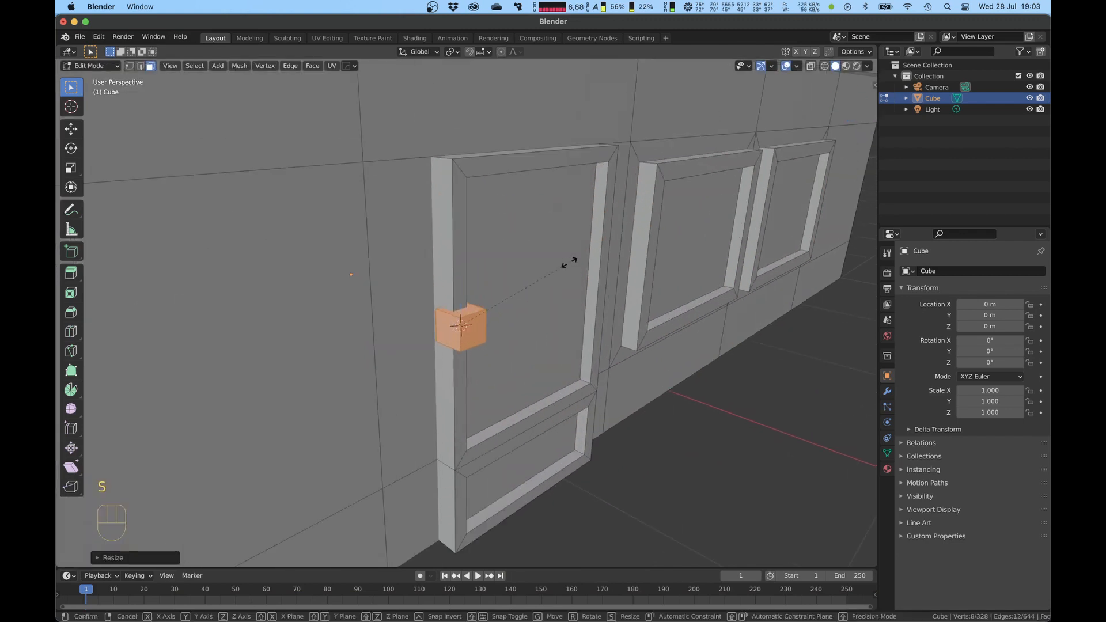
{"action": "left_click", "coordinate": [499, 295]}
{"action": "scroll", "coordinate": [488, 303], "scroll_direction": "up", "scroll_amount": 2}
{"action": "middle_click_drag", "start_coordinate": [487, 303], "coordinate": [493, 279]}
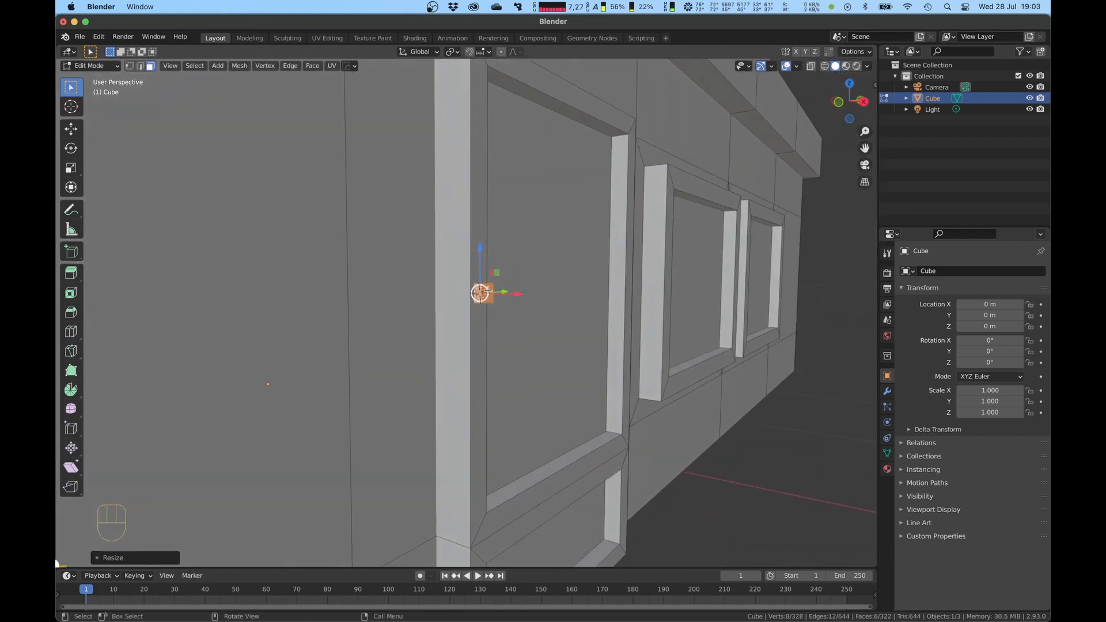
- Extrude the tiny cube's front face outward, and extrude the new section's underside downward to form an L-shaped door handle
{"action": "left_click", "coordinate": [487, 292]}
{"action": "scroll", "coordinate": [491, 292], "scroll_direction": "up", "scroll_amount": 2}
{"action": "left_click_drag", "start_coordinate": [533, 289], "coordinate": [546, 287]}
{"action": "key", "text": "e"}
{"action": "left_click", "coordinate": [573, 290]}
{"action": "mouse_move", "coordinate": [572, 290]}
{"action": "middle_mouse_down"}
{"action": "mouse_move", "coordinate": [553, 222]}
{"action": "mouse_move", "coordinate": [573, 274]}
{"action": "mouse_move", "coordinate": [567, 292]}
{"action": "middle_mouse_up"}
{"action": "left_click", "coordinate": [524, 210]}
{"action": "key", "text": "e"}
{"action": "left_click", "coordinate": [579, 255]}
- Select the whole linked door handle and move it down a little along Z
{"action": "key", "text": "super+l"}
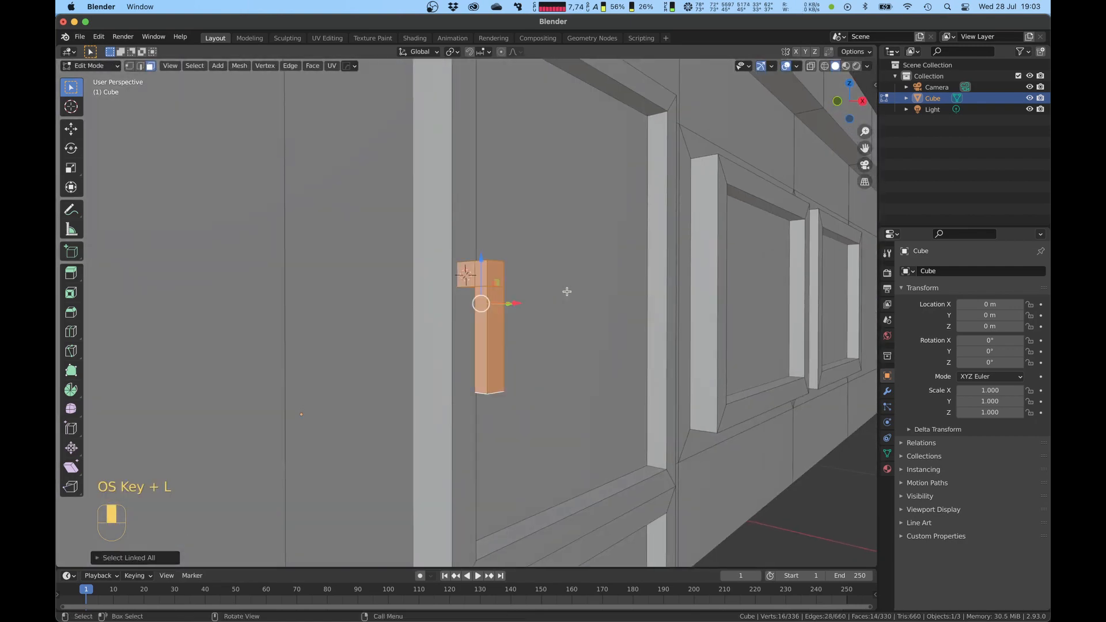
{"action": "left_click", "coordinate": [573, 259]}
{"action": "left_click", "coordinate": [493, 275]}
{"action": "key", "text": "l"}
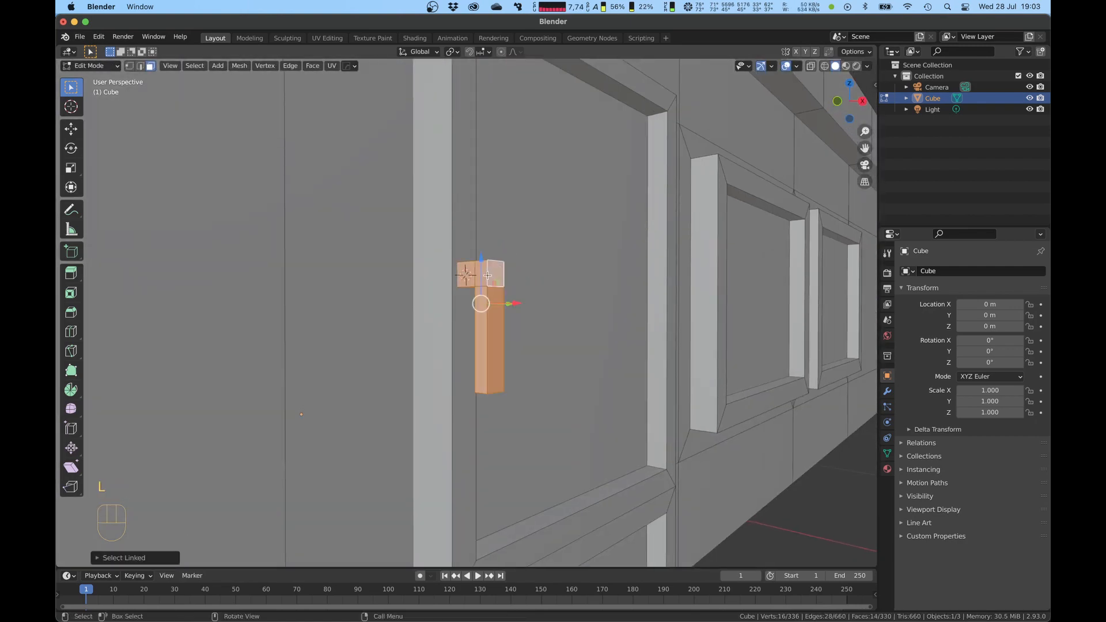
{"action": "key", "text": "g"}
{"action": "key", "text": "z"}
{"action": "left_click", "coordinate": [490, 313]}
{"action": "scroll", "coordinate": [491, 316], "scroll_direction": "down", "scroll_amount": 6}
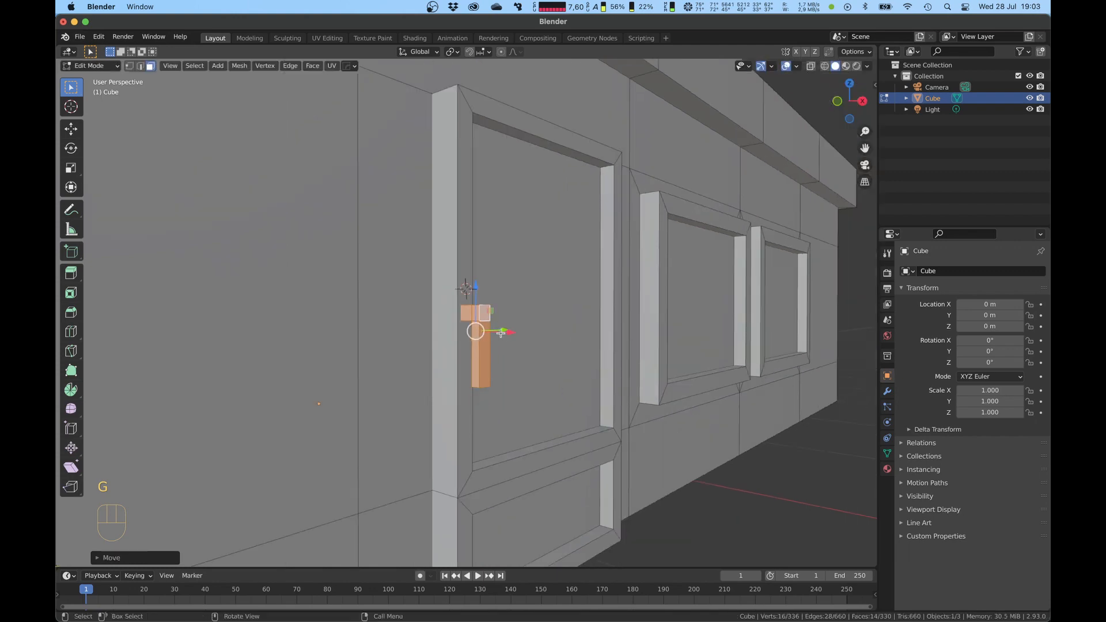
- Switch to Object Mode, enable Cavity in the viewport shading and deselect the building
{"action": "key", "text": "Tab"}
{"action": "mouse_move", "coordinate": [622, 402]}
{"action": "middle_mouse_down"}
{"action": "mouse_move", "coordinate": [467, 406]}
{"action": "mouse_move", "coordinate": [541, 405]}
{"action": "middle_mouse_up"}
{"action": "scroll", "coordinate": [541, 405], "scroll_direction": "down", "scroll_amount": 5}
{"action": "middle_click_drag", "start_coordinate": [466, 403], "coordinate": [558, 380]}
{"action": "left_click", "coordinate": [867, 67]}
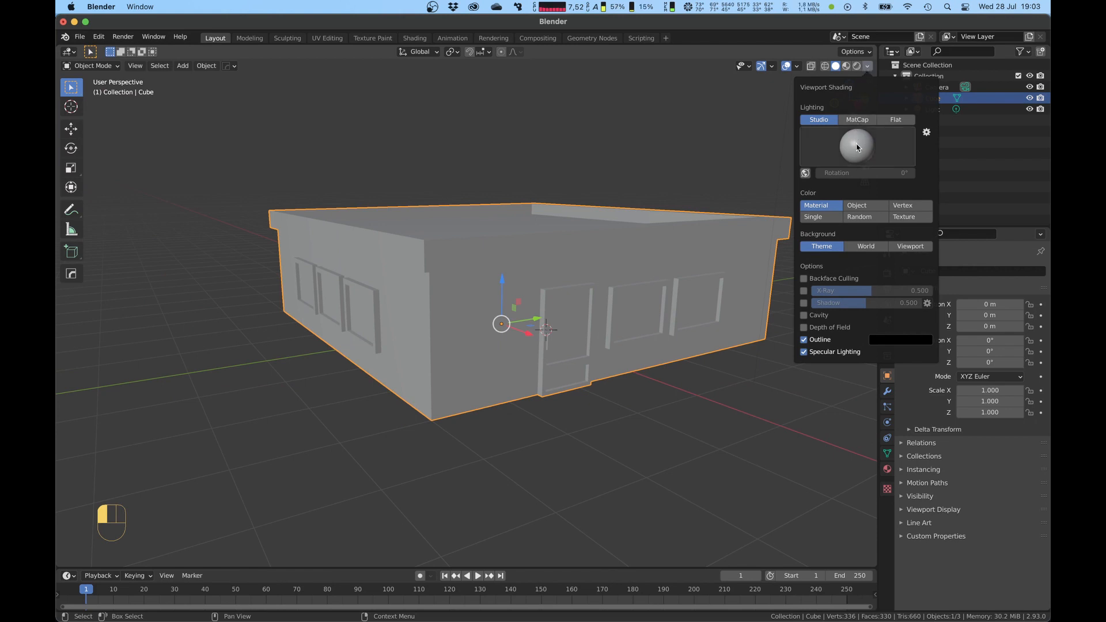
{"action": "left_click", "coordinate": [805, 316]}
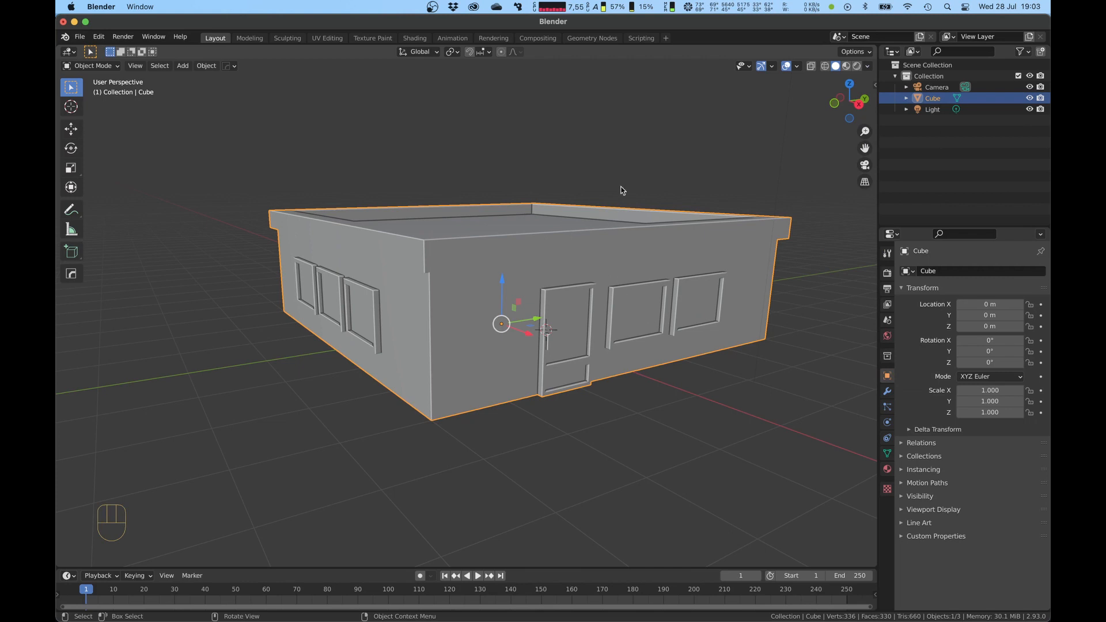
{"action": "left_click", "coordinate": [628, 153]}
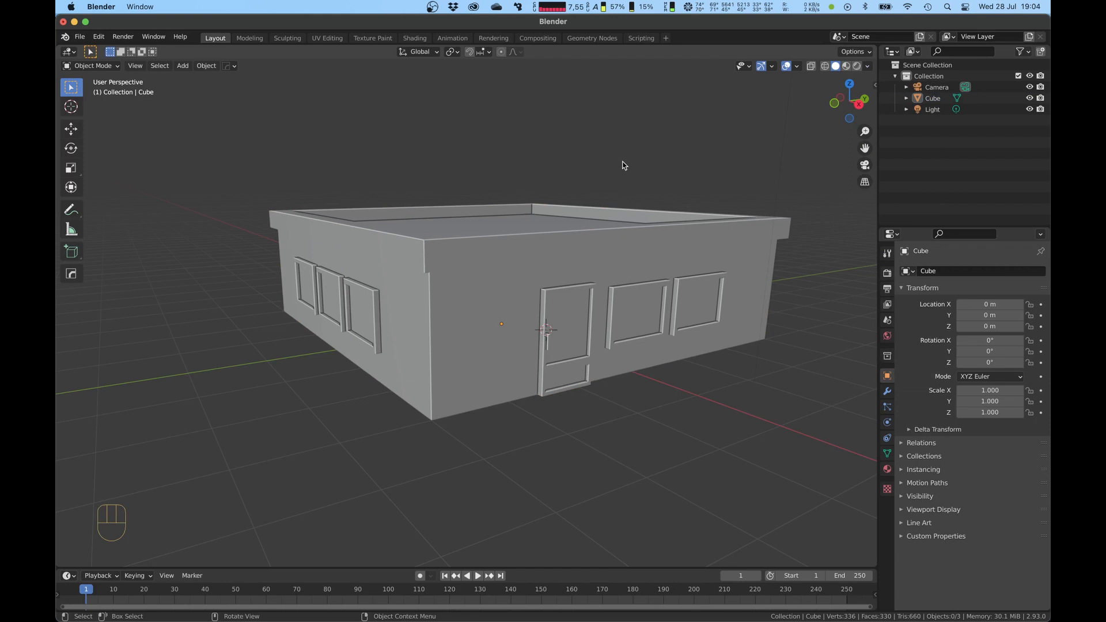
- Shrink a duplicate of the roof face beside the parapet and extrude it upward twice, first by about 0.35 m, into a block
{"action": "middle_click_drag", "start_coordinate": [623, 166], "coordinate": [493, 276]}
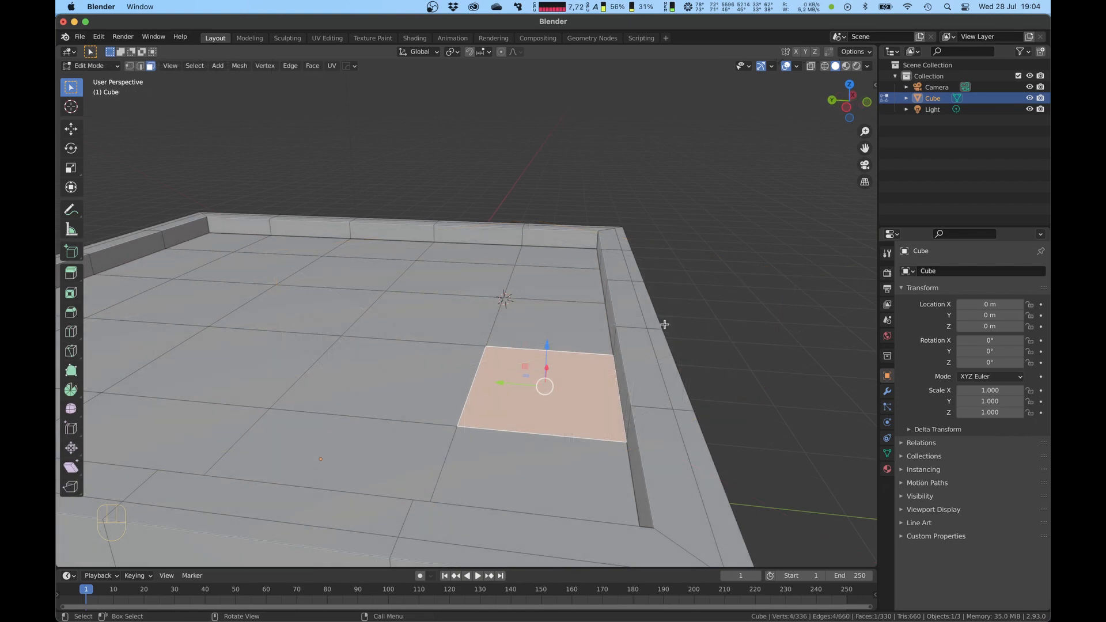
{"action": "key", "text": "s"}
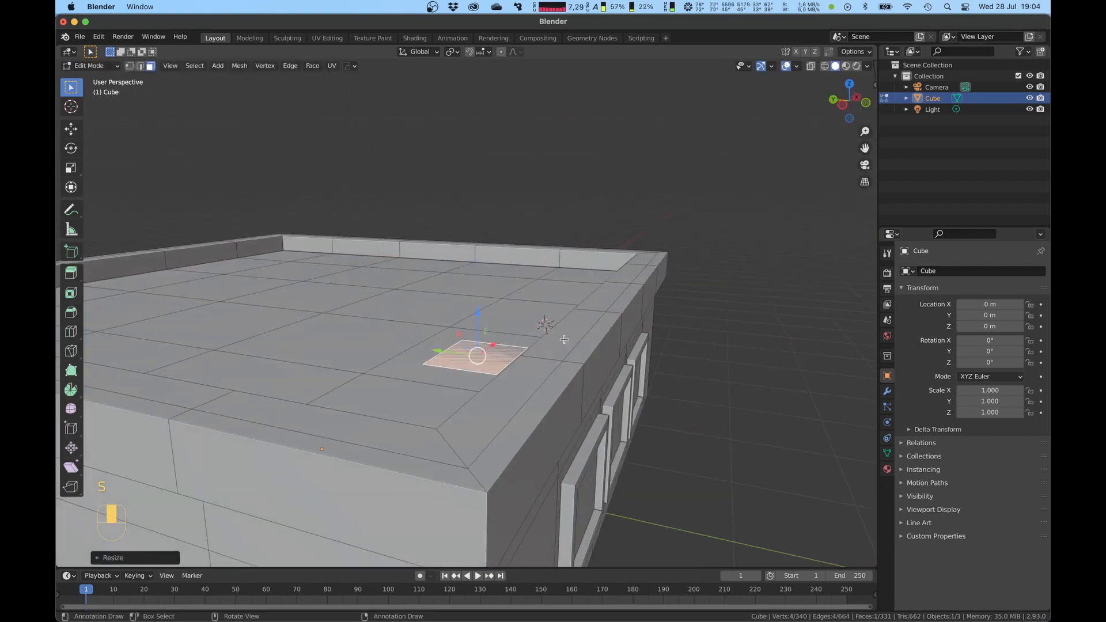
{"action": "key", "text": "e"}
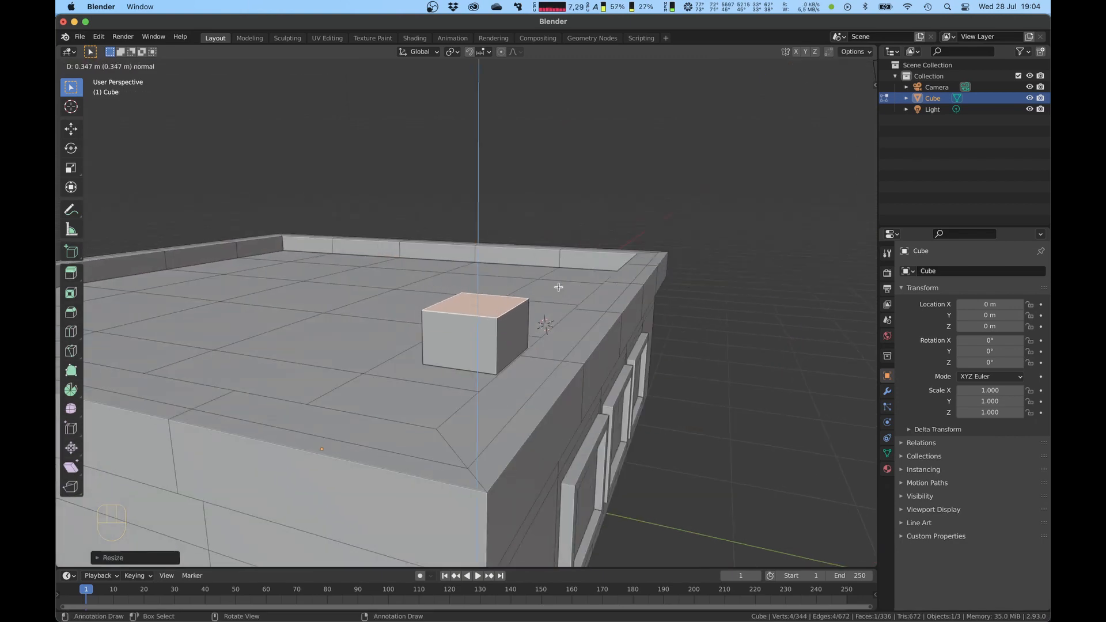
{"action": "left_click", "coordinate": [557, 284]}
{"action": "key", "text": "e"}
{"action": "left_click", "coordinate": [550, 233]}
- Switch to edge selection and raise one top edge of the roof block along Z so its top slopes
{"action": "middle_click_drag", "start_coordinate": [551, 233], "coordinate": [424, 302]}
{"action": "key", "text": "super+l"}
{"action": "key", "text": "2"}
{"action": "left_click", "coordinate": [487, 243]}
{"action": "key", "text": "g"}
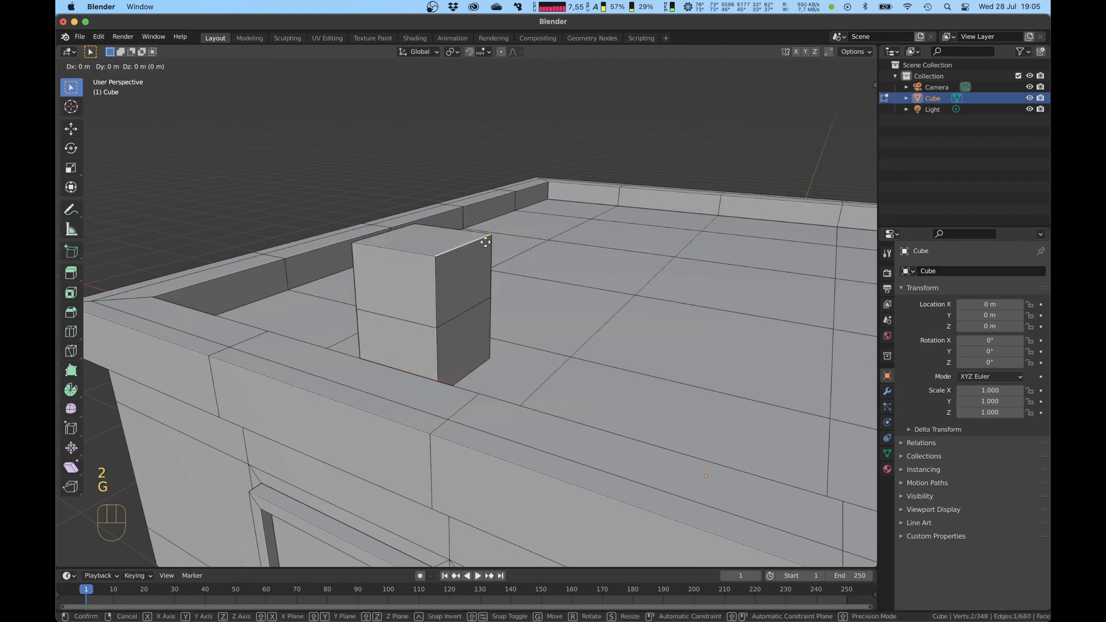
{"action": "key", "text": "z"}
{"action": "left_click", "coordinate": [486, 195]}
- Select the whole linked sloped roof block and duplicate it about 1.1 m along X
{"action": "middle_click_drag", "start_coordinate": [487, 196], "coordinate": [523, 268]}
{"action": "key", "text": "super+l"}
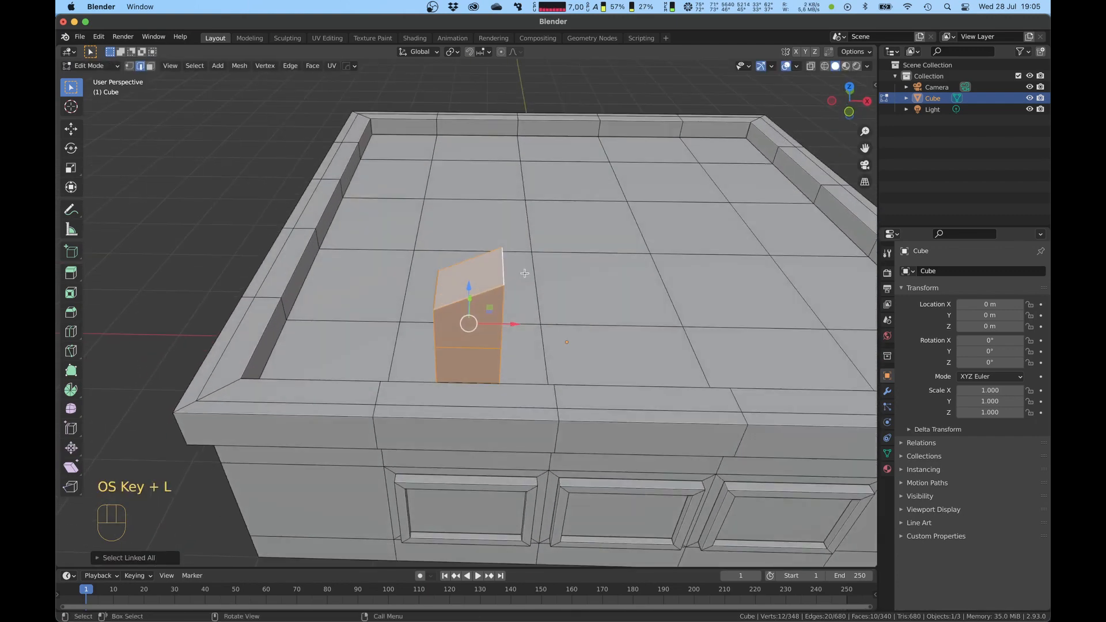
{"action": "middle_click_drag", "start_coordinate": [521, 306], "coordinate": [458, 276], "text": "shift"}
{"action": "mouse_move", "coordinate": [429, 321]}
{"action": "left_mouse_down"}
{"action": "mouse_move", "coordinate": [455, 320]}
{"action": "mouse_move", "coordinate": [443, 319]}
{"action": "left_mouse_up"}
{"action": "key", "text": "super+z"}
{"action": "key", "text": "shift+d"}
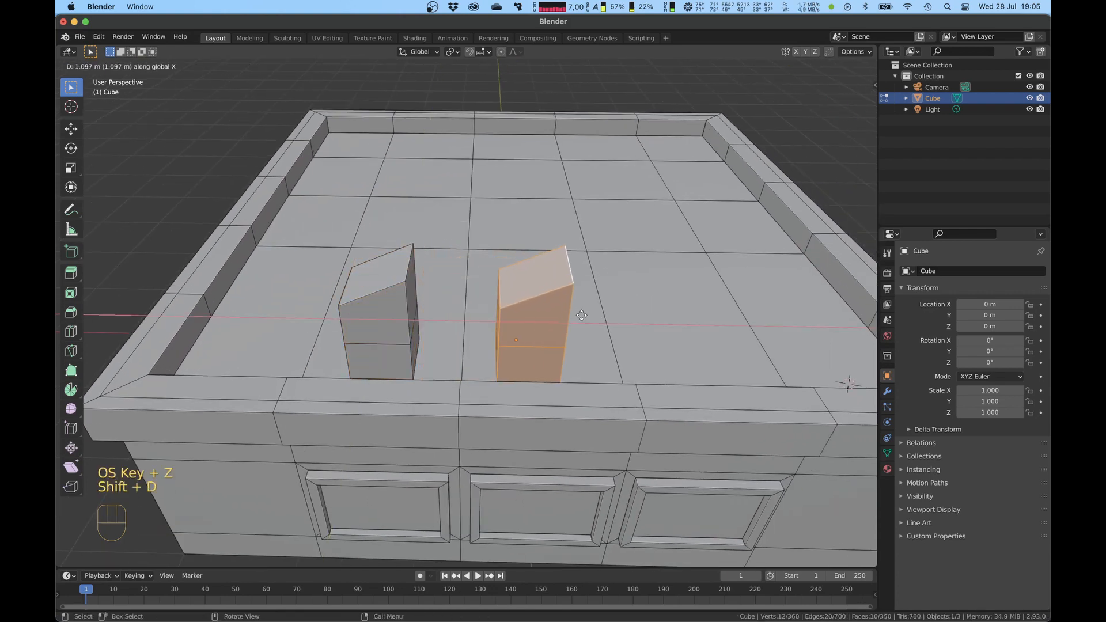
{"action": "left_click", "coordinate": [579, 314]}
- Duplicate the copied block once more along X to complete a row of three blocks beside the parapet
{"action": "middle_click_drag", "start_coordinate": [579, 314], "coordinate": [673, 310], "text": "shift"}
{"action": "key", "text": "shift+d"}
{"action": "left_click", "coordinate": [687, 311]}
{"action": "scroll", "coordinate": [588, 310], "scroll_direction": "down", "scroll_amount": 3}
{"action": "middle_click_drag", "start_coordinate": [587, 309], "coordinate": [219, 189]}
{"action": "key", "text": "Tab"}
{"action": "key", "text": "Tab"}
- Switch to face selection, select three adjacent roof faces in a row and extrude them upward into a long block
{"action": "middle_click_drag", "start_coordinate": [423, 276], "coordinate": [480, 276]}
{"action": "left_click", "coordinate": [467, 279]}
{"action": "key", "text": "3"}
{"action": "left_click", "coordinate": [481, 277]}
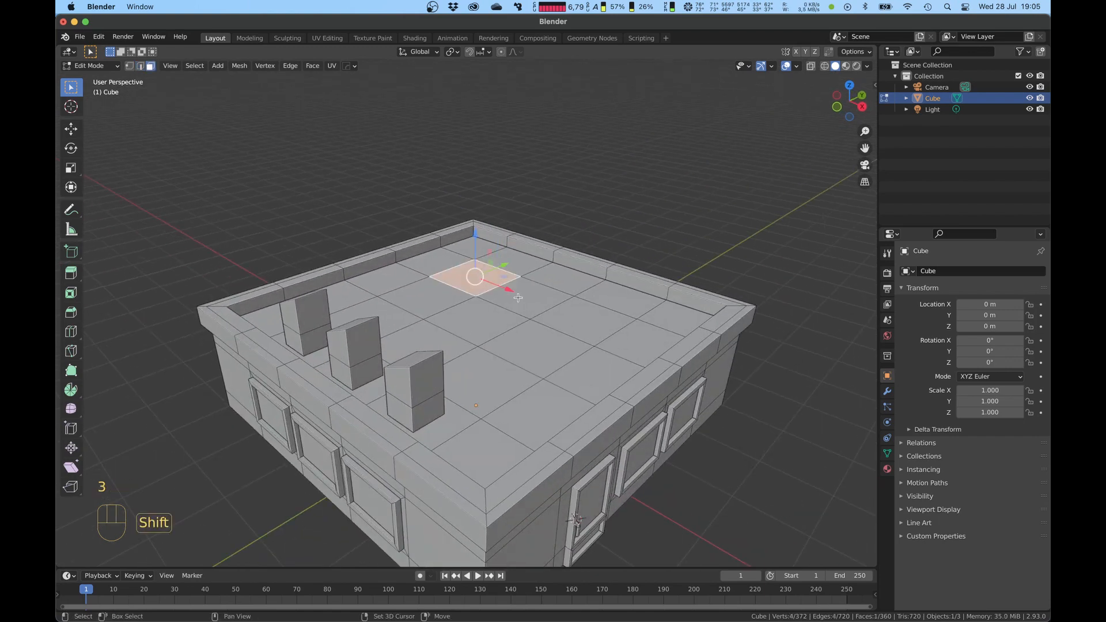
{"action": "left_click", "coordinate": [576, 311], "text": "shift"}
{"action": "middle_click_drag", "start_coordinate": [576, 311], "coordinate": [489, 314]}
{"action": "scroll", "coordinate": [490, 314], "scroll_direction": "up", "scroll_amount": 2}
{"action": "key", "text": "e"}
{"action": "left_click", "coordinate": [565, 212]}
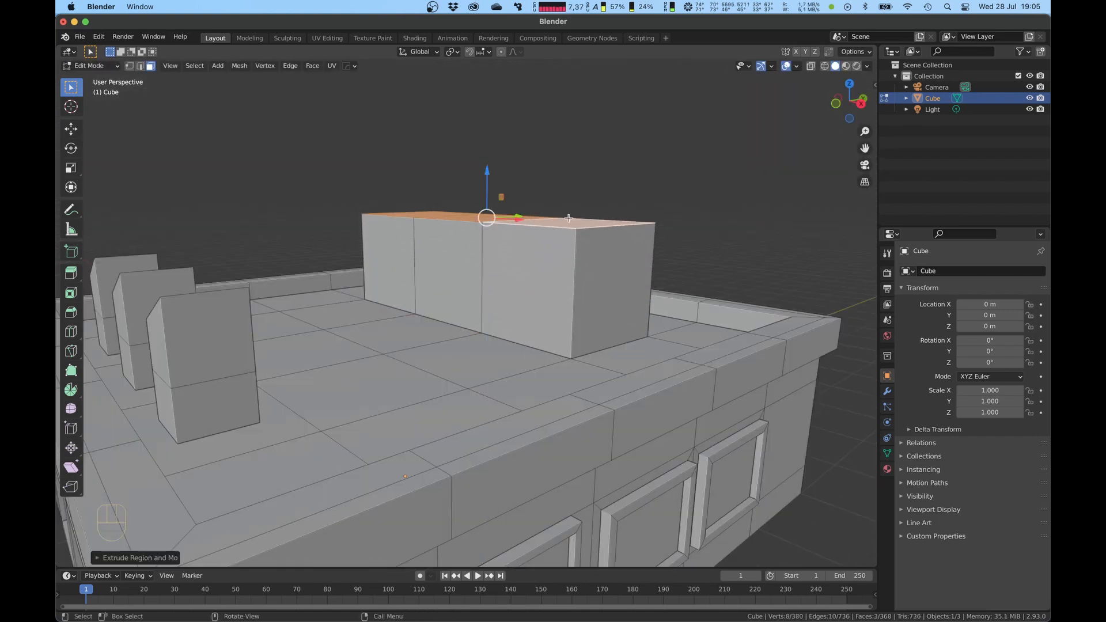
- Lower the top face at one end of the long block along Z so the middle section slopes
{"action": "left_click", "coordinate": [568, 219]}
{"action": "key", "text": "g"}
{"action": "key", "text": "z"}
{"action": "left_click", "coordinate": [579, 262]}
{"action": "left_click", "coordinate": [568, 198]}
{"action": "scroll", "coordinate": [461, 254], "scroll_direction": "down", "scroll_amount": 4}
- Duplicate the wall face of the block's tall section in place and narrow it along X to door width
{"action": "mouse_move", "coordinate": [428, 256]}
{"action": "middle_mouse_down"}
{"action": "mouse_move", "coordinate": [555, 259]}
{"action": "mouse_move", "coordinate": [484, 265]}
{"action": "mouse_move", "coordinate": [382, 249]}
{"action": "mouse_move", "coordinate": [418, 250]}
{"action": "middle_mouse_up"}
{"action": "key", "text": "Tab"}
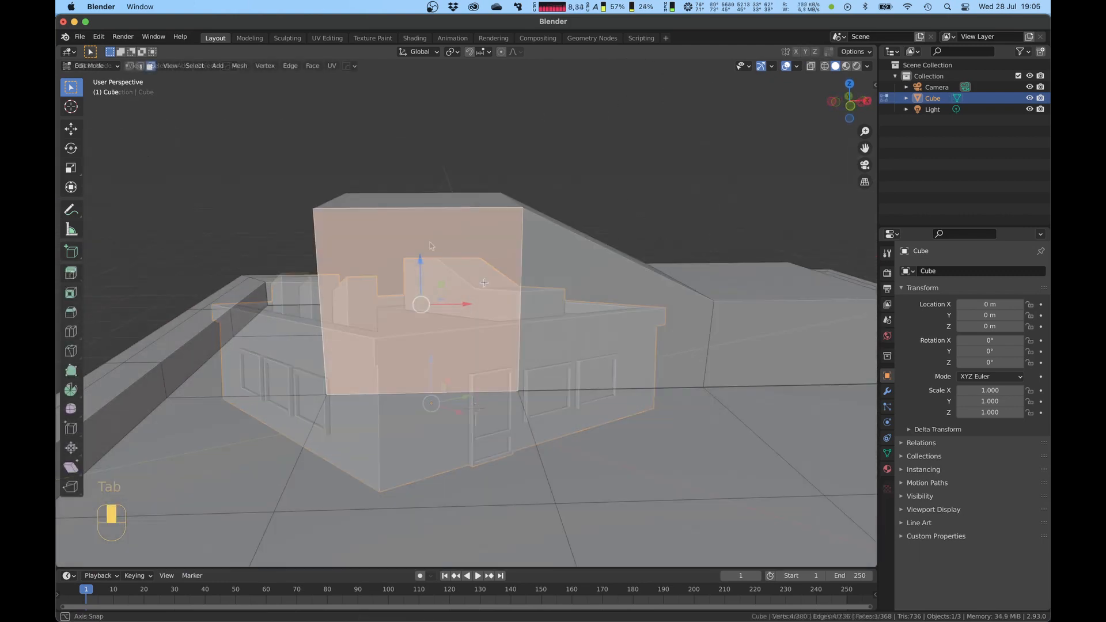
{"action": "middle_click_drag", "start_coordinate": [519, 222], "coordinate": [587, 239]}
{"action": "key", "text": "shift+d"}
{"action": "right_click", "coordinate": [588, 239]}
{"action": "key", "text": "s"}
{"action": "key", "text": "x"}
{"action": "left_click", "coordinate": [484, 271]}
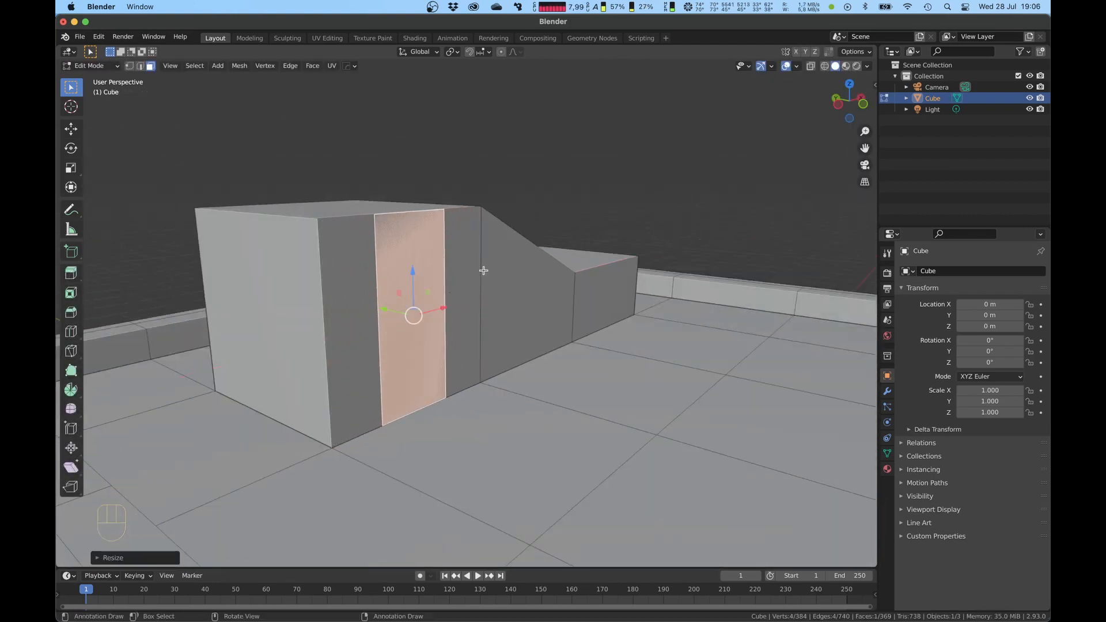
- Lower the top edge of the duplicated wall face along Z and extrude the face outward into a door
{"action": "key", "text": "2"}
{"action": "left_click", "coordinate": [432, 210]}
{"action": "key", "text": "g"}
{"action": "key", "text": "z"}
{"action": "left_click", "coordinate": [471, 284]}
{"action": "key", "text": "3"}
{"action": "key", "text": "e"}
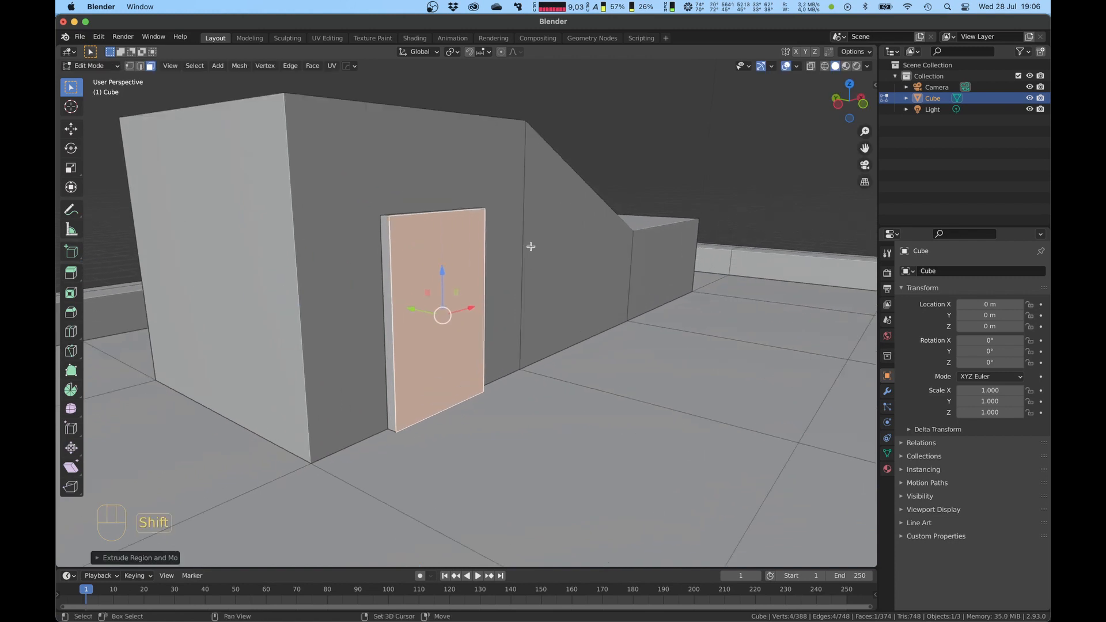
- Form a small extruded handle near the side edge of the roof door and flatten it along Z
{"action": "key", "text": "e"}
{"action": "left_click", "coordinate": [466, 295]}
{"action": "left_click", "coordinate": [445, 286]}
{"action": "key", "text": "s"}
{"action": "key", "text": "z"}
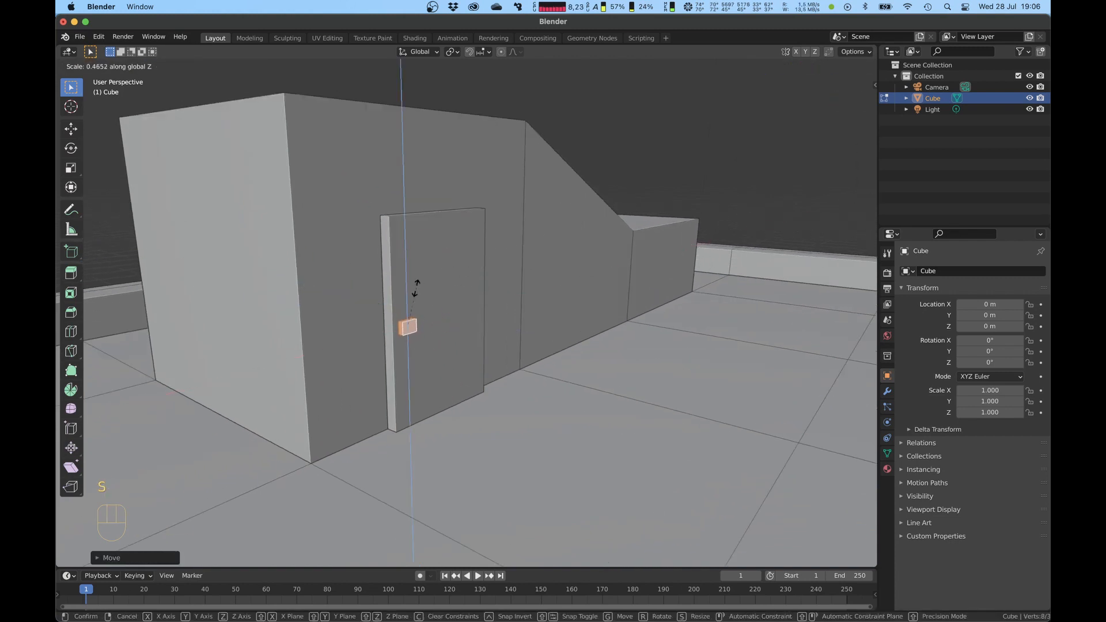
{"action": "left_click", "coordinate": [416, 297]}
- Duplicate the door face upward along Z and shrink it into a small sign-shaped rectangle above the door
{"action": "left_click", "coordinate": [451, 261]}
{"action": "key", "text": "shift+d"}
{"action": "key", "text": "z"}
{"action": "left_click", "coordinate": [561, 142]}
{"action": "key", "text": "s"}
{"action": "key", "text": "z"}
{"action": "left_click", "coordinate": [453, 180]}
{"action": "key", "text": "s"}
{"action": "key", "text": "y"}
{"action": "left_click", "coordinate": [483, 173]}
- Extrude the rectangle above the door, select the whole linked block and move it about 0.05 m along Y into the wall
{"action": "key", "text": "e"}
{"action": "middle_click_drag", "start_coordinate": [484, 174], "coordinate": [507, 198]}
{"action": "key", "text": "super+l"}
{"action": "scroll", "coordinate": [506, 197], "scroll_direction": "up", "scroll_amount": 2}
{"action": "key", "text": "g"}
{"action": "key", "text": "y"}
{"action": "left_click", "coordinate": [385, 131]}
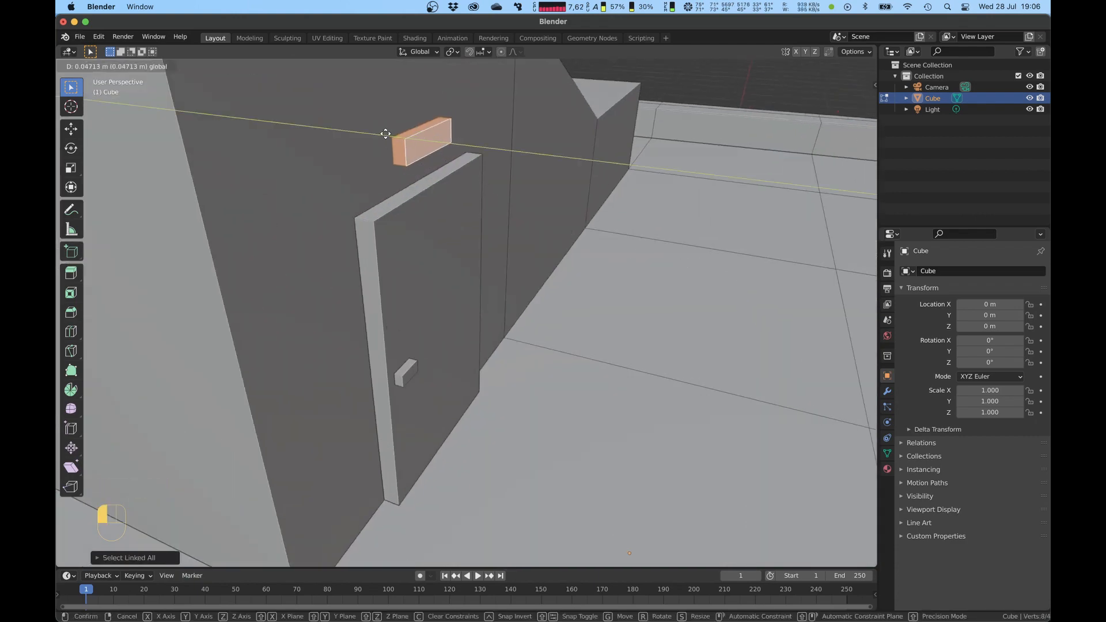
{"action": "scroll", "coordinate": [462, 259], "scroll_direction": "down", "scroll_amount": 3}
{"action": "middle_click_drag", "start_coordinate": [461, 259], "coordinate": [400, 293]}
{"action": "left_click", "coordinate": [418, 317], "text": "shift"}
{"action": "left_click", "coordinate": [462, 265], "text": "shift"}
{"action": "scroll", "coordinate": [463, 259], "scroll_direction": "down", "scroll_amount": 4}
{"action": "scroll", "coordinate": [400, 291], "scroll_direction": "down", "scroll_amount": 1}
{"action": "key", "text": "super+l"}
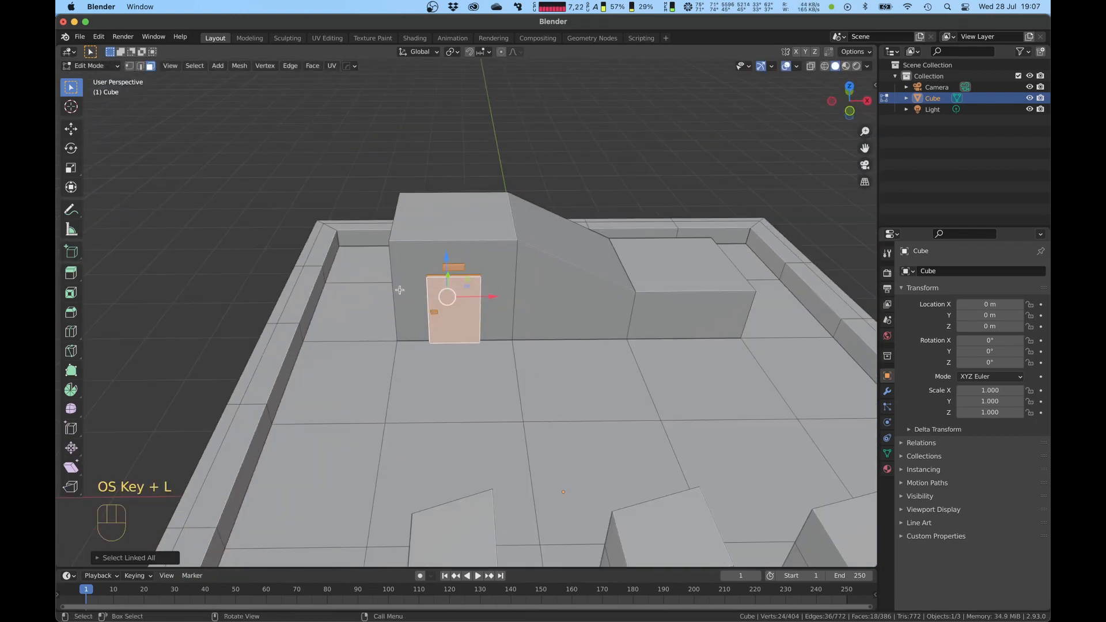
{"action": "scroll", "coordinate": [421, 289], "scroll_direction": "down", "scroll_amount": 4}
{"action": "middle_click_drag", "start_coordinate": [547, 277], "coordinate": [455, 231]}
{"action": "scroll", "coordinate": [403, 222], "scroll_direction": "up", "scroll_amount": 3}
{"action": "left_click", "coordinate": [383, 215]}
- Select the roof door, handle and sign with their linked geometry and duplicate them along Y out beyond the parapet
{"action": "scroll", "coordinate": [425, 288], "scroll_direction": "up", "scroll_amount": 5}
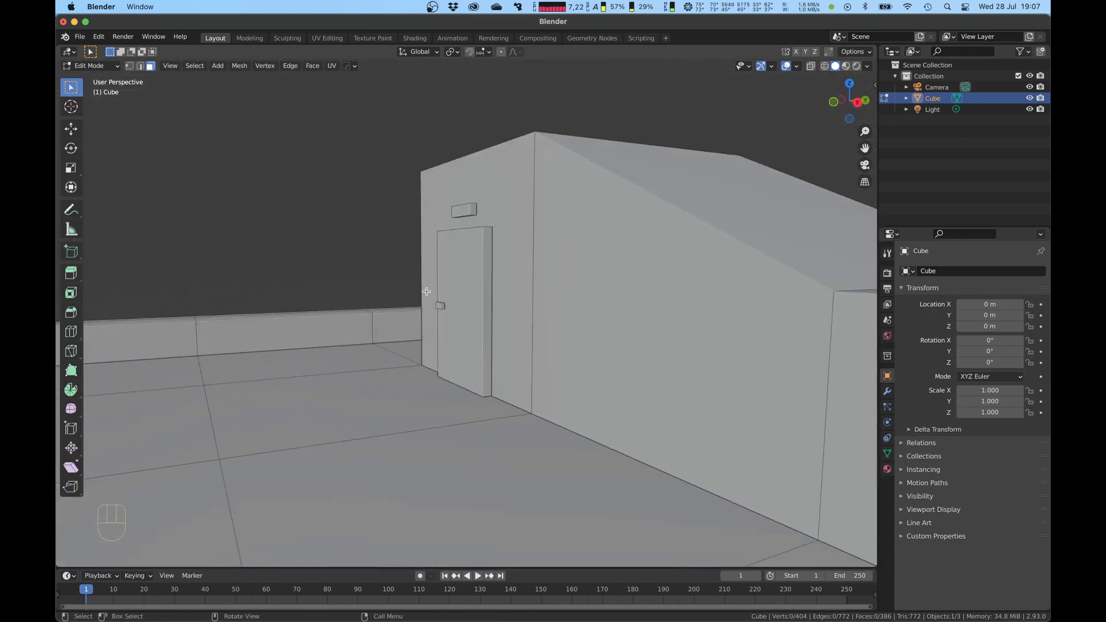
{"action": "left_click", "coordinate": [462, 283], "text": "shift"}
{"action": "key", "text": "l"}
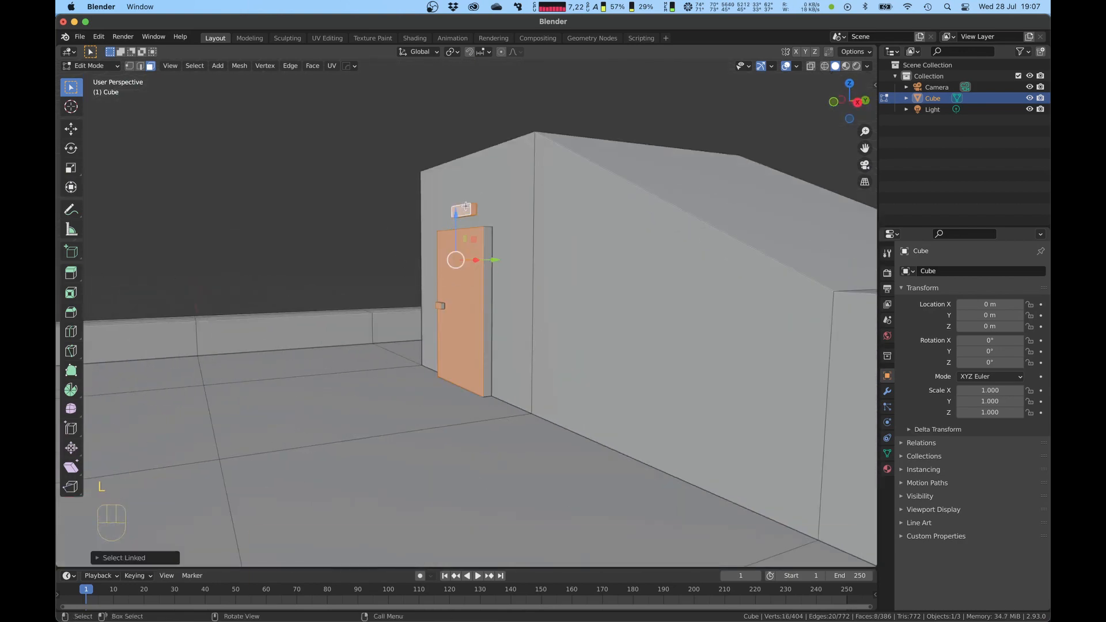
{"action": "key", "text": "super+l"}
{"action": "scroll", "coordinate": [465, 206], "scroll_direction": "down", "scroll_amount": 5}
{"action": "middle_click_drag", "start_coordinate": [465, 206], "coordinate": [482, 242]}
{"action": "middle_click_drag", "start_coordinate": [482, 242], "coordinate": [490, 212], "text": "shift"}
{"action": "scroll", "coordinate": [540, 222], "scroll_direction": "down", "scroll_amount": 4}
{"action": "scroll", "coordinate": [491, 213], "scroll_direction": "up", "scroll_amount": 2}
{"action": "key", "text": "shift+d"}
{"action": "key", "text": "y"}
{"action": "left_click", "coordinate": [349, 269]}
- Lower the duplicated door set along Z to ground level and position it against the wall beside the windows
{"action": "middle_click_drag", "start_coordinate": [349, 268], "coordinate": [471, 196]}
{"action": "key", "text": "g"}
{"action": "key", "text": "z"}
{"action": "left_click", "coordinate": [472, 327]}
{"action": "middle_click_drag", "start_coordinate": [472, 327], "coordinate": [553, 310]}
{"action": "left_click_drag", "start_coordinate": [558, 291], "coordinate": [561, 284]}
{"action": "middle_click_drag", "start_coordinate": [561, 284], "coordinate": [464, 318]}
{"action": "scroll", "coordinate": [433, 308], "scroll_direction": "up", "scroll_amount": 3}
{"action": "scroll", "coordinate": [465, 319], "scroll_direction": "up", "scroll_amount": 2}
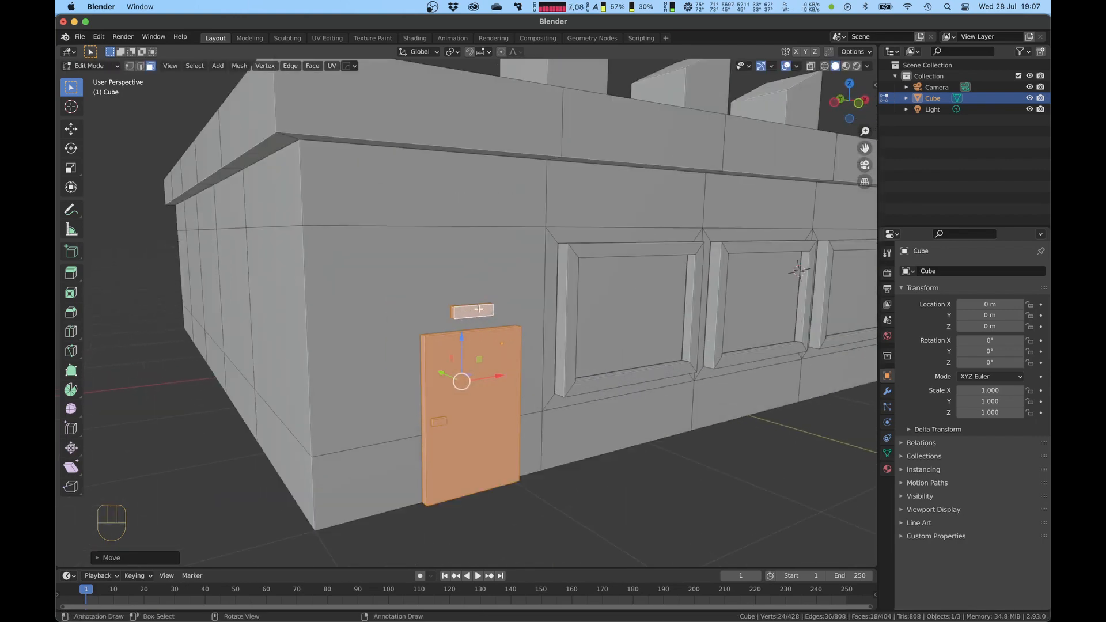
- Select the whole linked sign above the ground-floor door, raise it along Z and enlarge it
{"action": "left_click", "coordinate": [478, 310]}
{"action": "key", "text": "super+l"}
{"action": "key", "text": "g"}
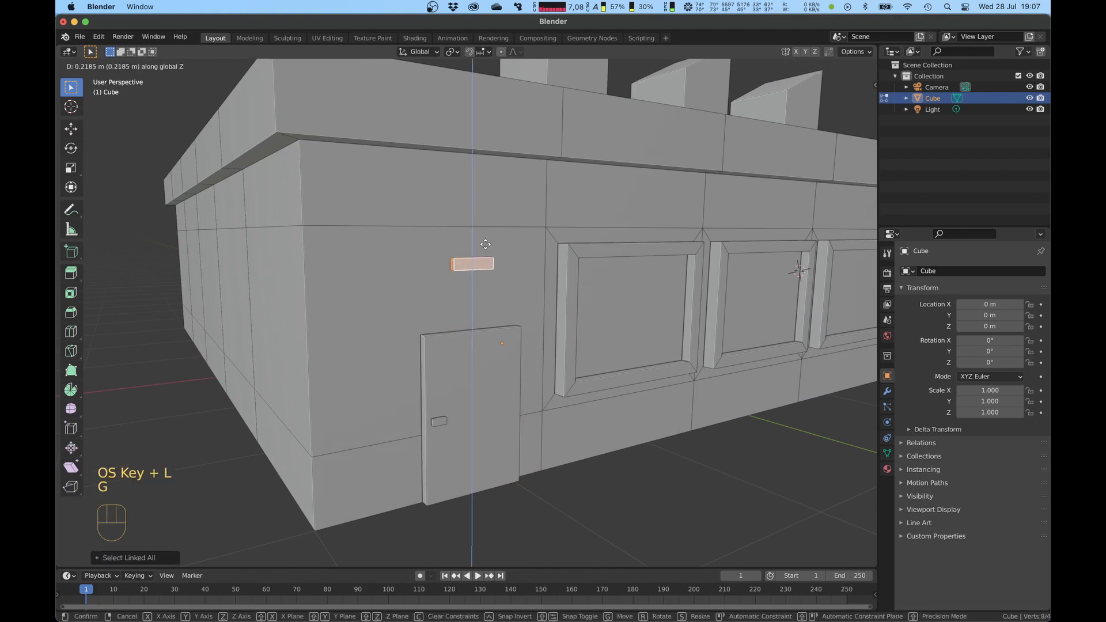
{"action": "left_click", "coordinate": [487, 210]}
{"action": "key", "text": "s"}
{"action": "left_click", "coordinate": [552, 200]}
{"action": "key", "text": "g"}
{"action": "left_click", "coordinate": [553, 191]}
- Raise the ground-floor door's top face about 0.39 m along Z and widen the whole linked door
{"action": "left_click", "coordinate": [473, 330]}
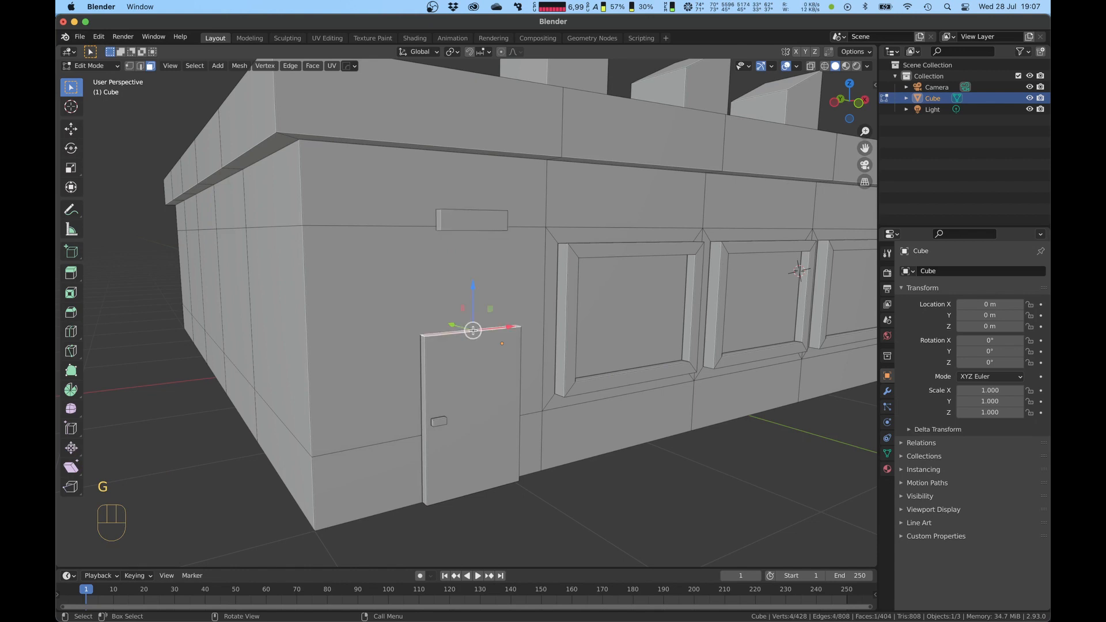
{"action": "key", "text": "g"}
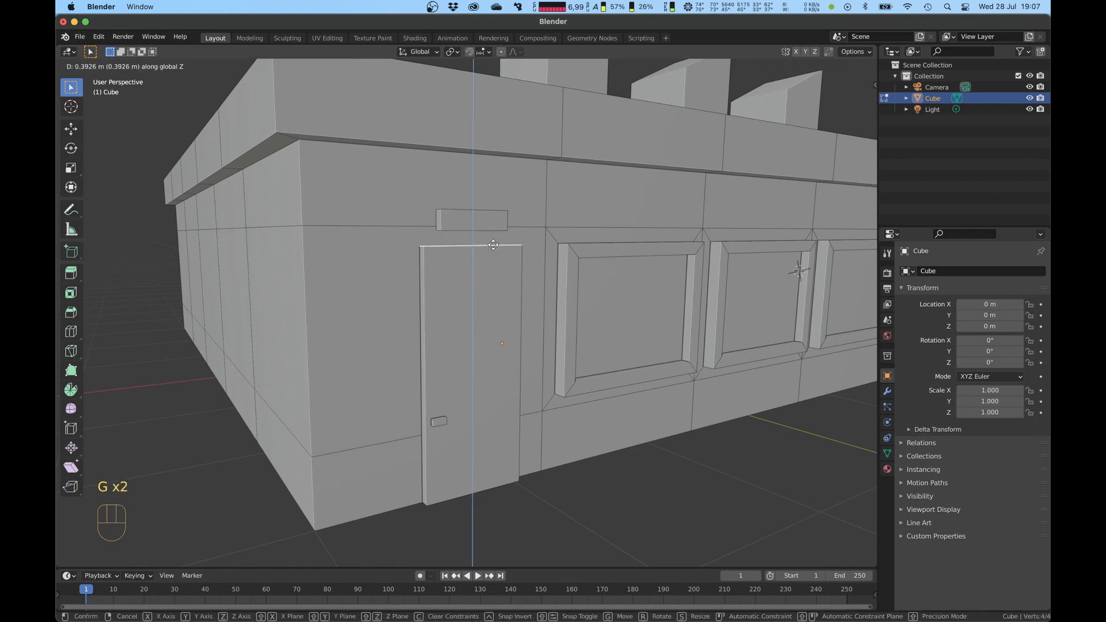
{"action": "left_click", "coordinate": [494, 245]}
{"action": "key", "text": "super+l"}
{"action": "key", "text": "s"}
{"action": "key", "text": "y"}
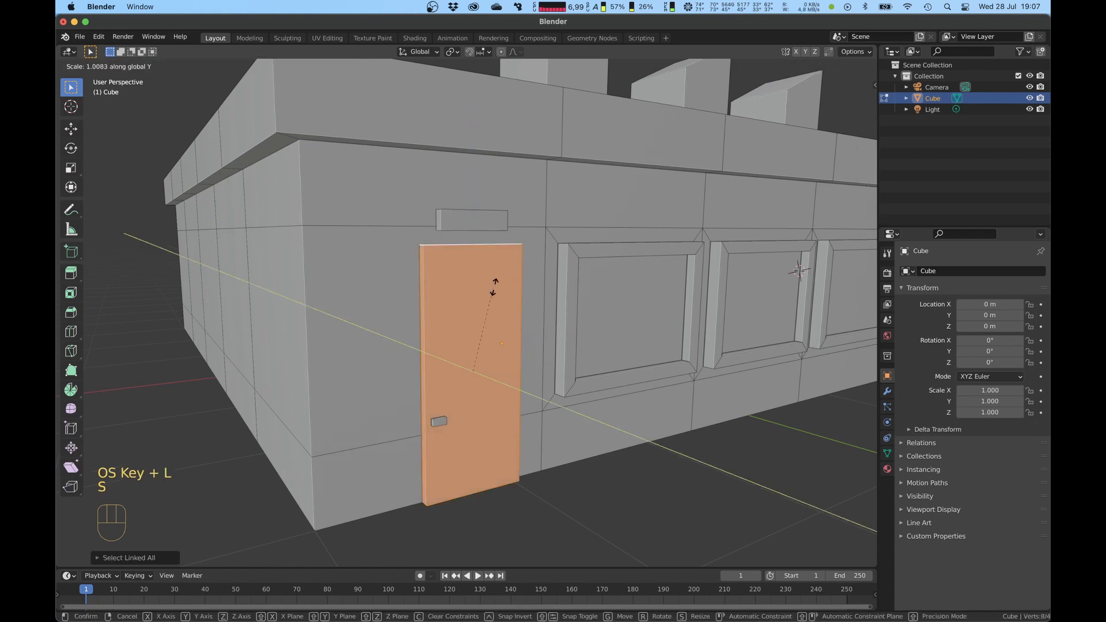
{"action": "left_click", "coordinate": [528, 271]}
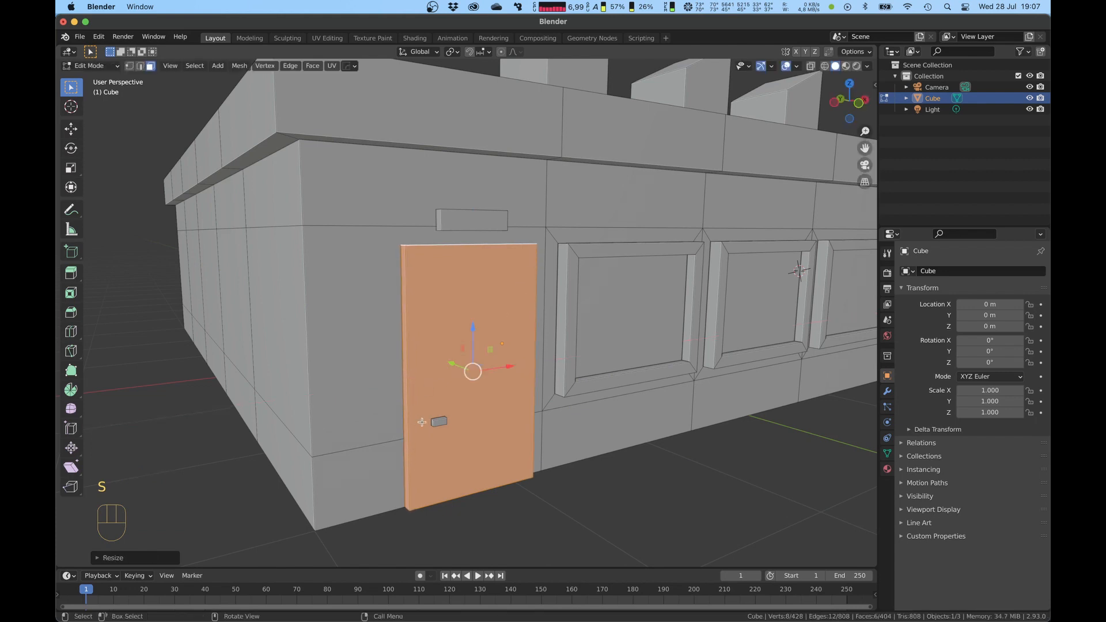
- Select the whole linked handle of the ground-floor door, reposition it and enlarge it
{"action": "left_click", "coordinate": [435, 421]}
{"action": "key", "text": "super+l"}
{"action": "left_click_drag", "start_coordinate": [457, 400], "coordinate": [446, 352]}
{"action": "key", "text": "s"}
{"action": "left_click", "coordinate": [465, 347]}
{"action": "scroll", "coordinate": [447, 349], "scroll_direction": "down", "scroll_amount": 3}
{"action": "mouse_move", "coordinate": [455, 314]}
{"action": "middle_mouse_down"}
{"action": "mouse_move", "coordinate": [469, 313]}
{"action": "mouse_move", "coordinate": [441, 323]}
{"action": "middle_mouse_up"}
{"action": "left_click", "coordinate": [442, 323], "text": "shift"}
{"action": "left_click", "coordinate": [439, 283], "text": "shift"}
{"action": "key", "text": "super+l"}
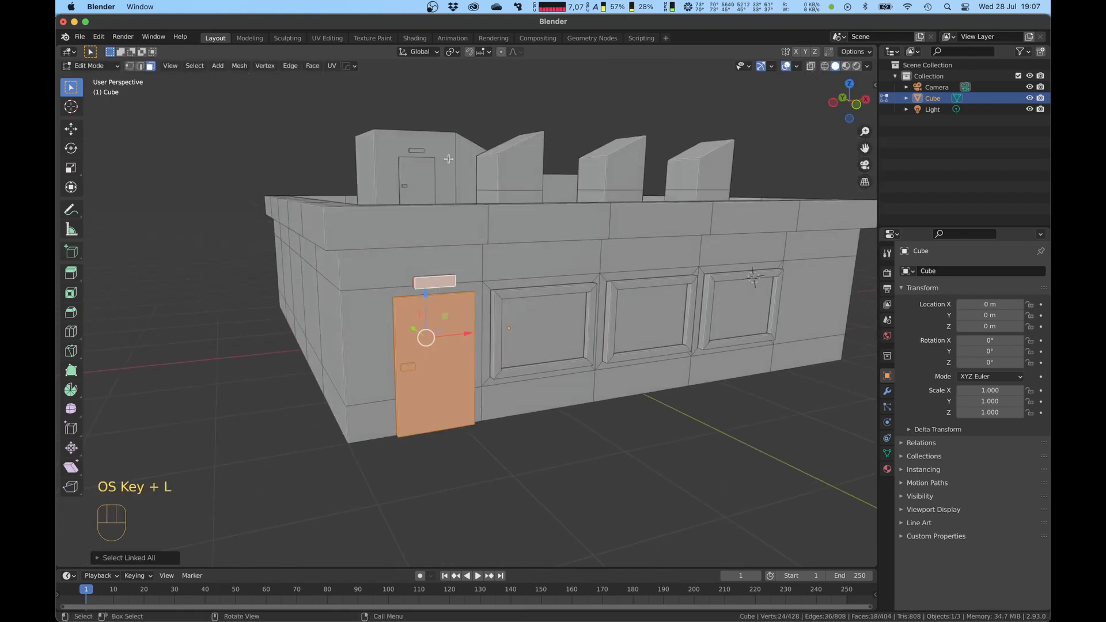
- Select the old roof door, handle and sign with their linked geometry and delete their vertices
{"action": "left_click", "coordinate": [422, 182]}
{"action": "left_click", "coordinate": [406, 186], "text": "shift"}
{"action": "left_click", "coordinate": [417, 150], "text": "shift"}
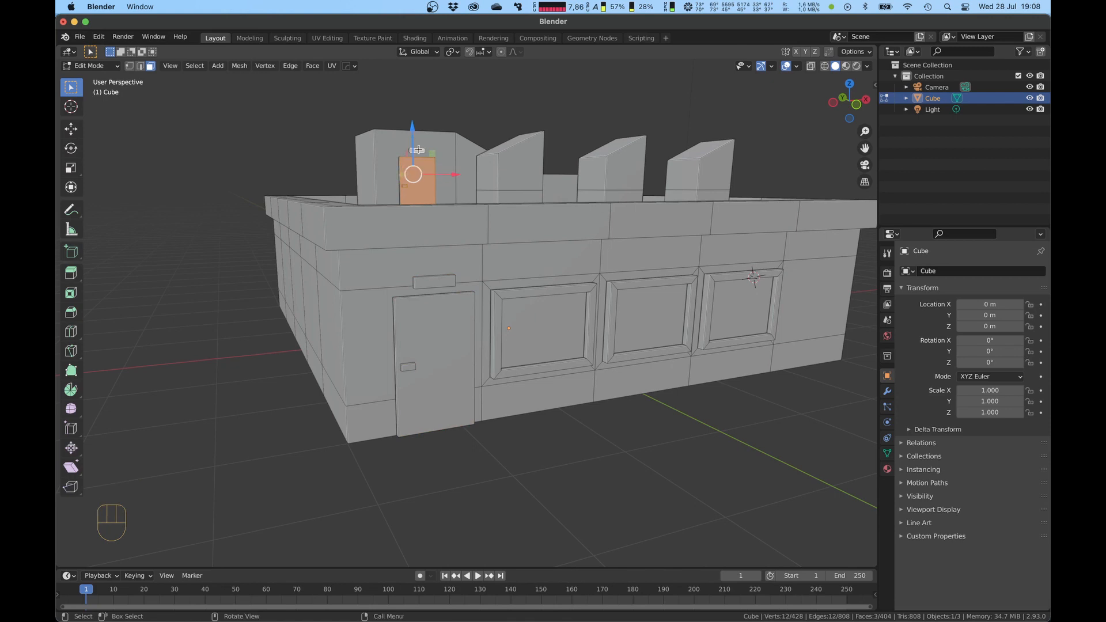
{"action": "key", "text": "0"}
{"action": "scroll", "coordinate": [413, 151], "scroll_direction": "down", "scroll_amount": 1}
{"action": "middle_click_drag", "start_coordinate": [413, 151], "coordinate": [463, 186]}
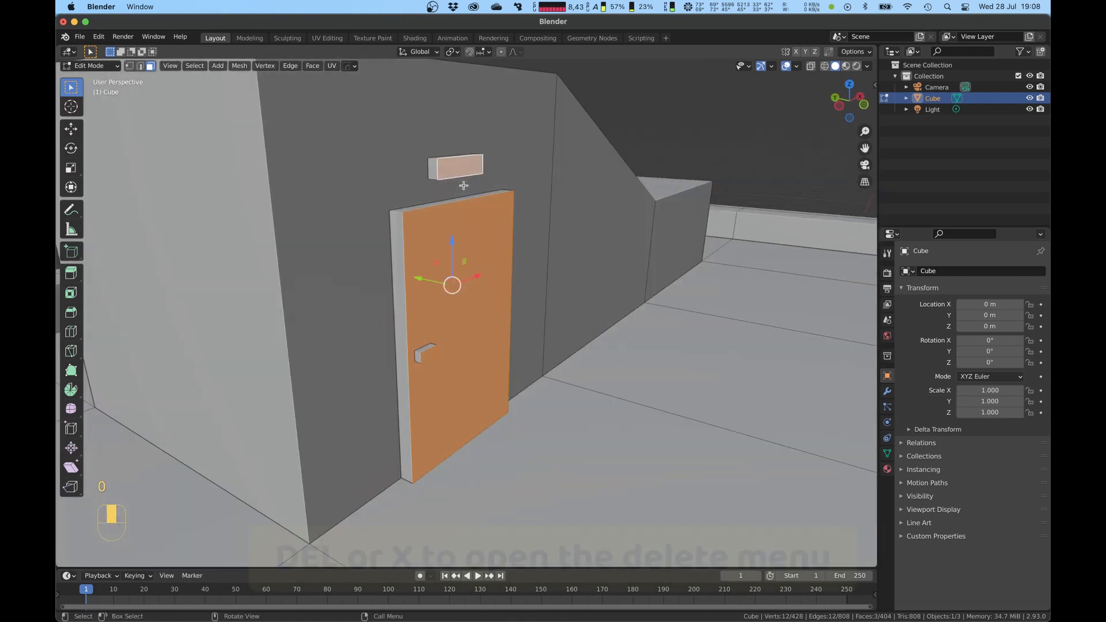
{"action": "key", "text": "super+l"}
{"action": "key", "text": "x"}
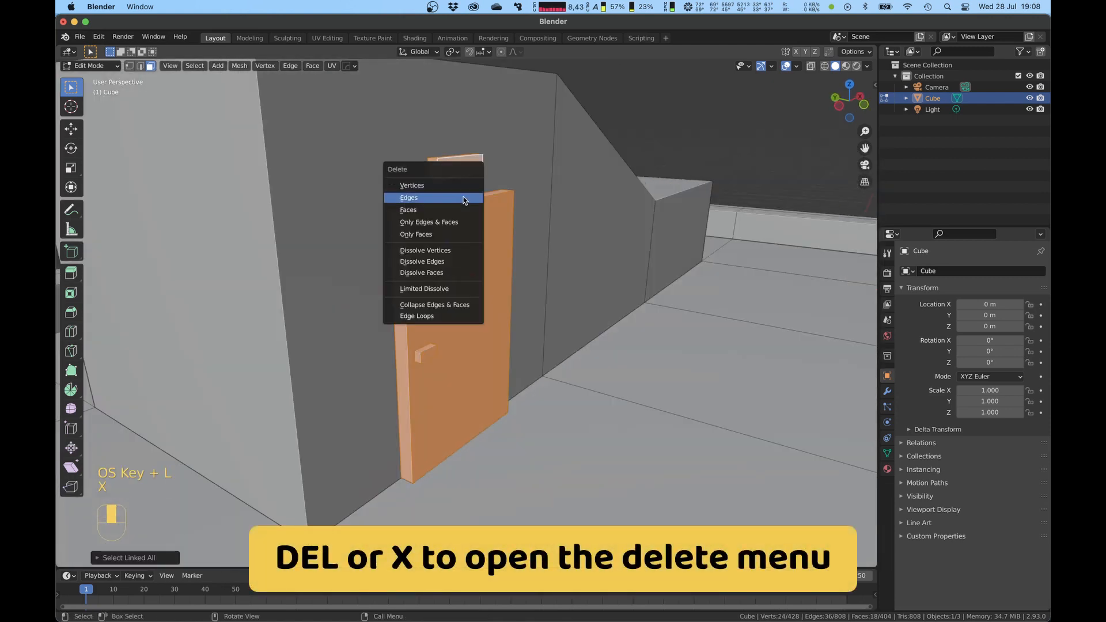
{"action": "left_click", "coordinate": [460, 186]}
- Select the enlarged ground-floor door set with its linked geometry and duplicate it upward along Z to roof height
{"action": "scroll", "coordinate": [462, 198], "scroll_direction": "down", "scroll_amount": 5}
{"action": "middle_click_drag", "start_coordinate": [461, 198], "coordinate": [496, 316]}
{"action": "scroll", "coordinate": [495, 316], "scroll_direction": "up", "scroll_amount": 2}
{"action": "left_click", "coordinate": [575, 487]}
{"action": "key", "text": "super+l"}
{"action": "key", "text": "shift+d"}
{"action": "key", "text": "z"}
{"action": "left_click", "coordinate": [582, 259]}
{"action": "middle_click_drag", "start_coordinate": [582, 259], "coordinate": [576, 340]}
- Move the duplicated door set across the roof and place it against the wall of the tall roof section
{"action": "left_click_drag", "start_coordinate": [576, 461], "coordinate": [469, 296]}
{"action": "scroll", "coordinate": [469, 296], "scroll_direction": "up", "scroll_amount": 5}
{"action": "middle_click_drag", "start_coordinate": [426, 291], "coordinate": [481, 285]}
{"action": "left_click_drag", "start_coordinate": [437, 272], "coordinate": [414, 263]}
- Raise the top faces of the roof structure's tall and low sections along Z to suit the larger door
{"action": "left_click", "coordinate": [377, 222]}
{"action": "left_click_drag", "start_coordinate": [377, 172], "coordinate": [378, 144]}
{"action": "middle_click_drag", "start_coordinate": [377, 144], "coordinate": [628, 242]}
{"action": "left_click", "coordinate": [634, 314]}
{"action": "left_click_drag", "start_coordinate": [634, 263], "coordinate": [635, 245]}
{"action": "left_click", "coordinate": [635, 244]}
{"action": "scroll", "coordinate": [600, 269], "scroll_direction": "down", "scroll_amount": 5}
{"action": "middle_click_drag", "start_coordinate": [561, 379], "coordinate": [536, 393]}
{"action": "scroll", "coordinate": [472, 385], "scroll_direction": "up", "scroll_amount": 5}
{"action": "middle_click_drag", "start_coordinate": [470, 385], "coordinate": [385, 388]}
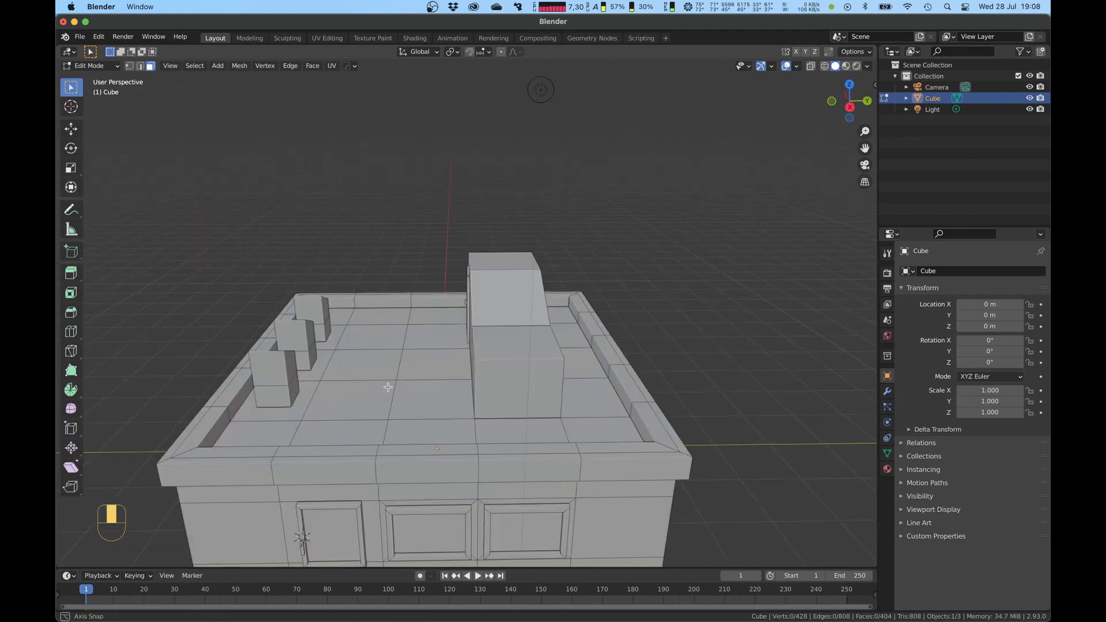
{"action": "middle_click_drag", "start_coordinate": [386, 388], "coordinate": [475, 375]}
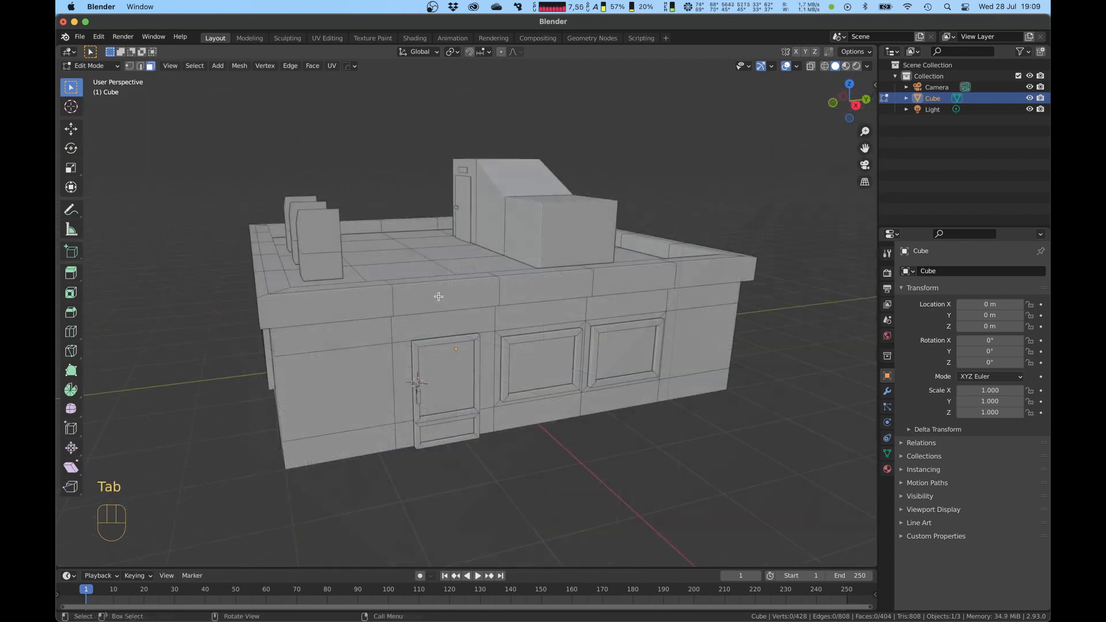
- Select the three front fascia faces above the door and windows, duplicate them in place and reduce the copy's height along Z
{"action": "left_click", "coordinate": [441, 297]}
{"action": "left_click", "coordinate": [590, 280], "text": "shift"}
{"action": "left_click", "coordinate": [634, 280], "text": "shift"}
{"action": "middle_click_drag", "start_coordinate": [634, 280], "coordinate": [600, 203]}
{"action": "scroll", "coordinate": [599, 202], "scroll_direction": "up", "scroll_amount": 4}
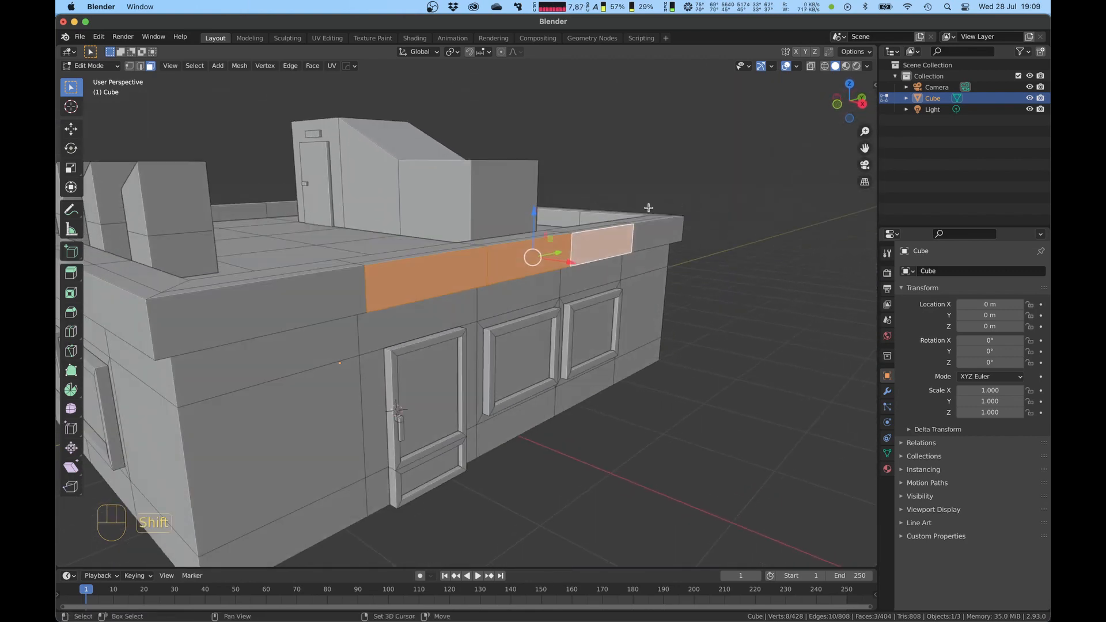
{"action": "key", "text": "shift+d"}
{"action": "key", "text": "s"}
{"action": "key", "text": "s"}
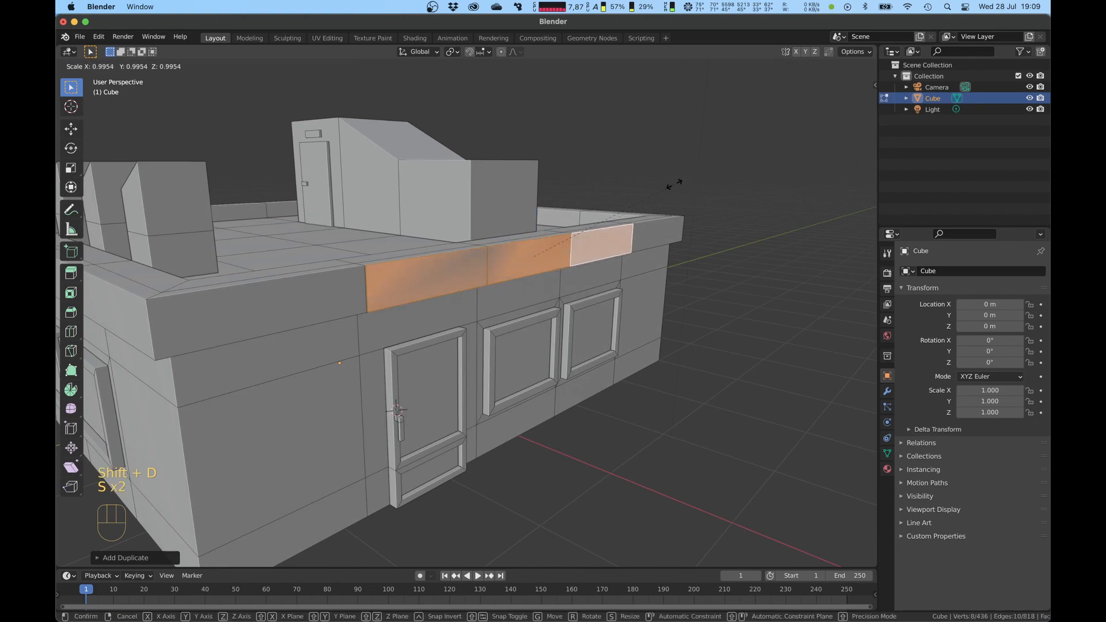
{"action": "key", "text": "z"}
{"action": "left_click", "coordinate": [601, 200]}
- Extrude the duplicated fascia faces outward to form an awning mounting strip
{"action": "middle_click_drag", "start_coordinate": [600, 199], "coordinate": [628, 200]}
{"action": "key", "text": "e"}
{"action": "left_click", "coordinate": [641, 208]}
- Duplicate the mounting strip's front faces in place and shrink the copy along Z and Y
{"action": "key", "text": "shift+d"}
{"action": "right_click", "coordinate": [628, 200]}
{"action": "key", "text": "s"}
{"action": "key", "text": "z"}
{"action": "left_click", "coordinate": [576, 212]}
{"action": "key", "text": "s"}
{"action": "key", "text": "y"}
{"action": "left_click", "coordinate": [556, 219]}
- Extrude the smaller faces far out from the wall and lower their outer end along Z to make a sloping awning
{"action": "mouse_move", "coordinate": [556, 219]}
{"action": "middle_mouse_down"}
{"action": "mouse_move", "coordinate": [568, 217]}
{"action": "mouse_move", "coordinate": [563, 239]}
{"action": "middle_mouse_up"}
{"action": "key", "text": "e"}
{"action": "left_click", "coordinate": [666, 267]}
{"action": "key", "text": "g"}
{"action": "key", "text": "z"}
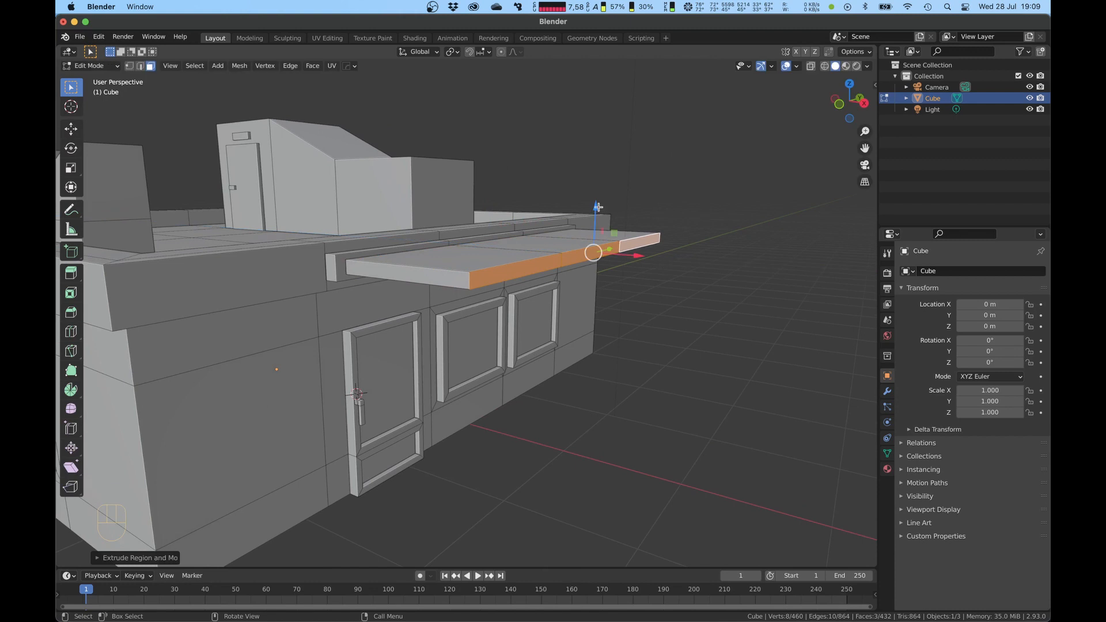
{"action": "left_click", "coordinate": [583, 239]}
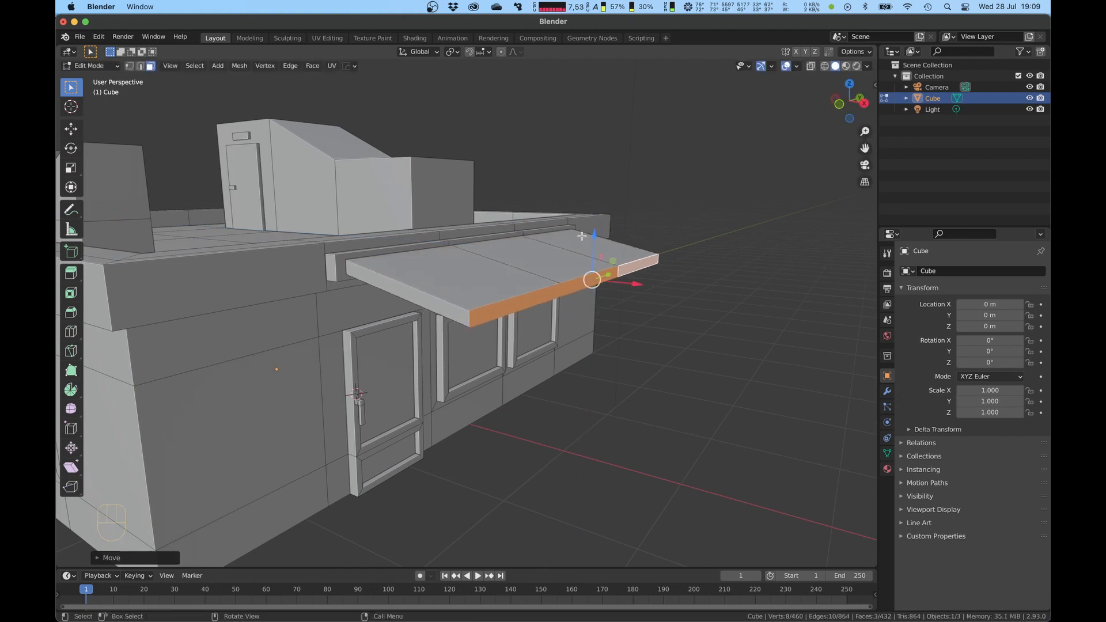
- Extrude the awning's outer end slightly forward, and extrude the underside faces of that new lip downward
{"action": "key", "text": "e"}
{"action": "left_click", "coordinate": [677, 251]}
{"action": "middle_click_drag", "start_coordinate": [645, 271], "coordinate": [593, 247]}
{"action": "left_click", "coordinate": [527, 141]}
{"action": "left_click", "coordinate": [525, 140], "text": "shift"}
{"action": "middle_click_drag", "start_coordinate": [525, 141], "coordinate": [592, 225]}
{"action": "key", "text": "e"}
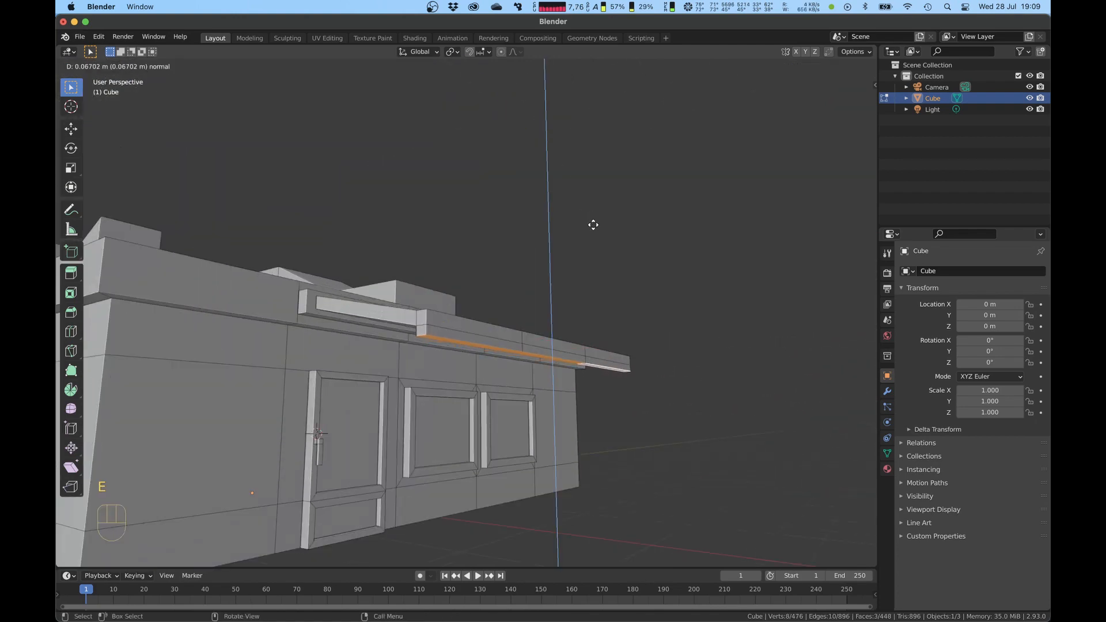
{"action": "left_click", "coordinate": [594, 225]}
- Lower the bottom edges at both ends of the awning's front lip slightly along Z
{"action": "middle_click_drag", "start_coordinate": [470, 297], "coordinate": [432, 216]}
{"action": "key", "text": "2"}
{"action": "left_click", "coordinate": [427, 215]}
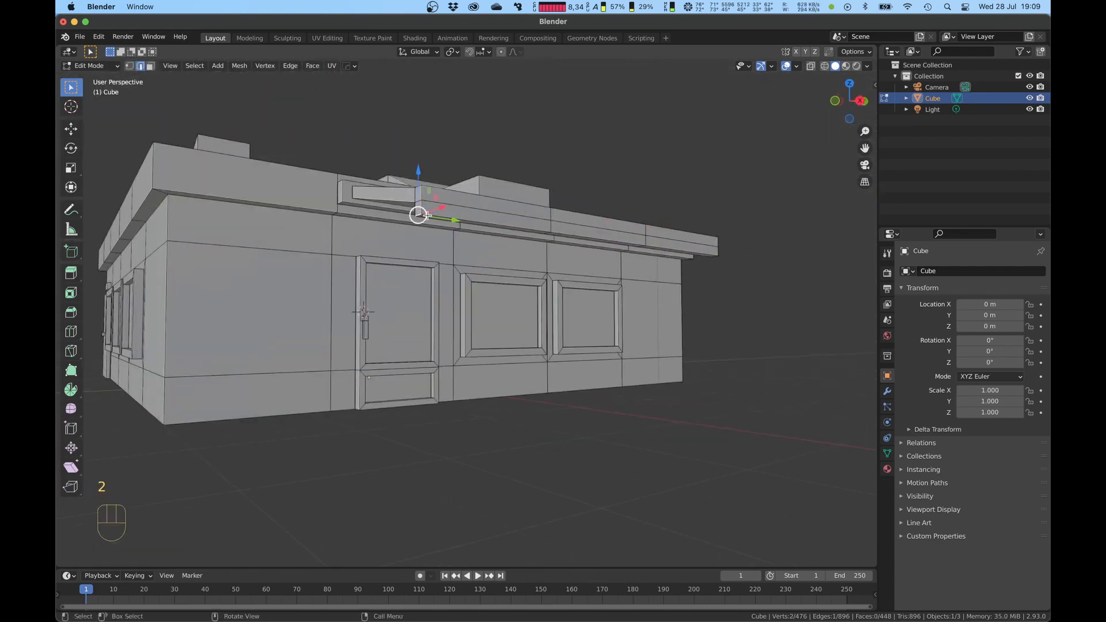
{"action": "left_click_drag", "start_coordinate": [417, 171], "coordinate": [418, 177]}
{"action": "key", "text": "1"}
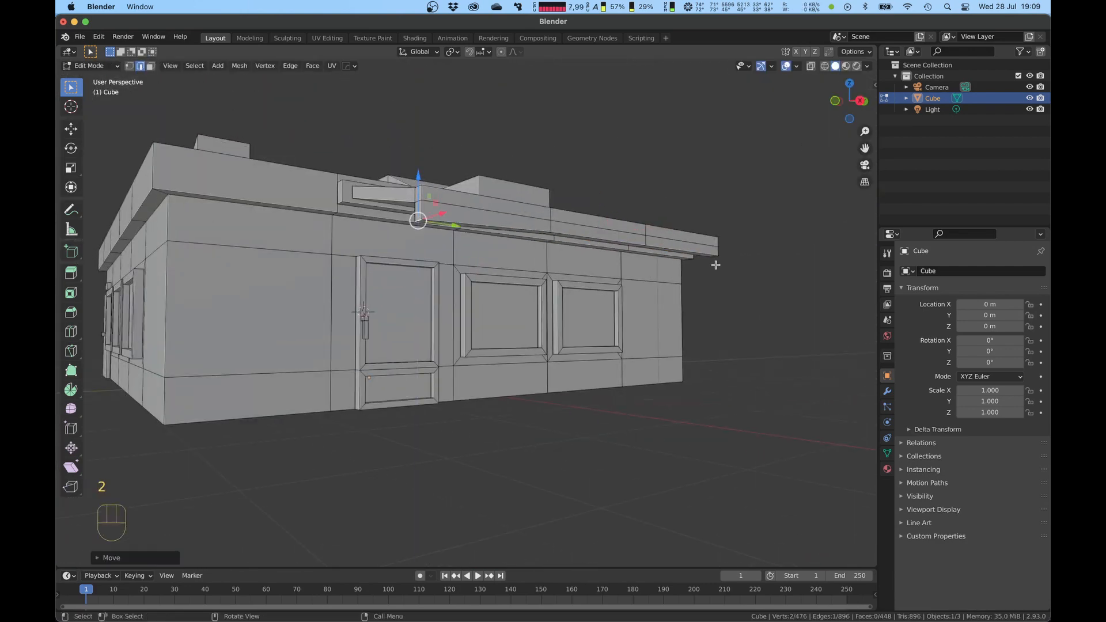
{"action": "left_click_drag", "start_coordinate": [713, 213], "coordinate": [713, 218]}
{"action": "left_click", "coordinate": [680, 176]}
{"action": "middle_click_drag", "start_coordinate": [680, 177], "coordinate": [563, 316]}
{"action": "key", "text": "3"}
{"action": "left_click", "coordinate": [477, 354]}
{"action": "key", "text": "super+r"}
{"action": "double_click", "coordinate": [358, 372]}
{"action": "key", "text": "super+z"}
- Add two loop cuts along the awning's full length and two loop cuts across each of its three sections
{"action": "key", "text": "super+r"}
{"action": "scroll", "coordinate": [333, 372], "scroll_direction": "up", "scroll_amount": 1}
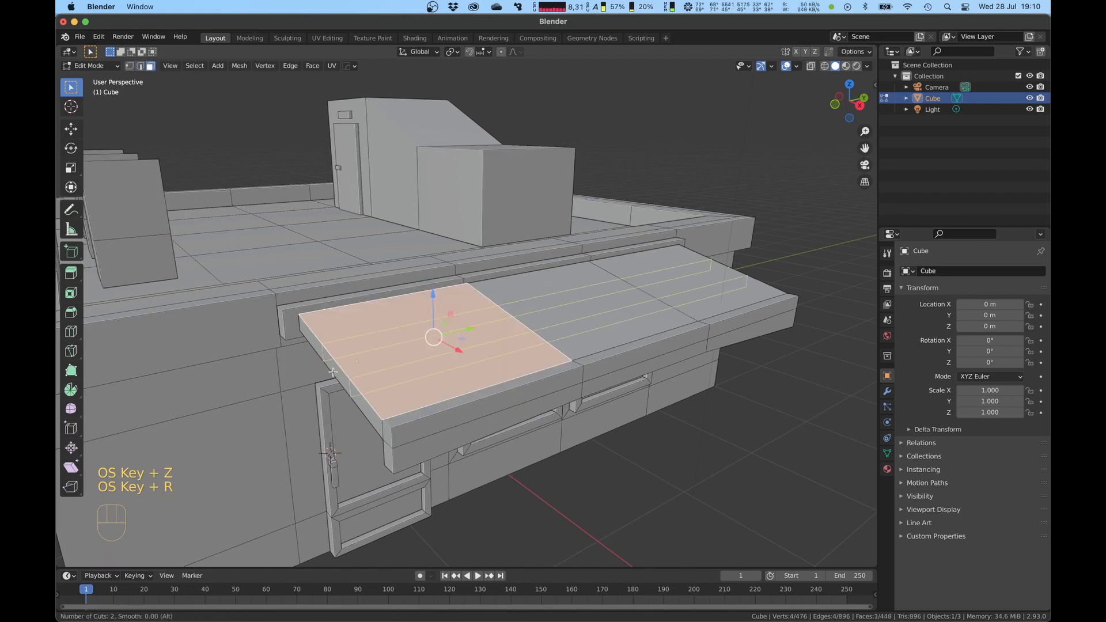
{"action": "double_click", "coordinate": [333, 372]}
{"action": "key", "text": "super+r"}
{"action": "double_click", "coordinate": [459, 416]}
{"action": "key", "text": "super+r"}
{"action": "double_click", "coordinate": [634, 362]}
{"action": "key", "text": "super+r"}
{"action": "double_click", "coordinate": [741, 328]}
{"action": "key", "text": "3"}
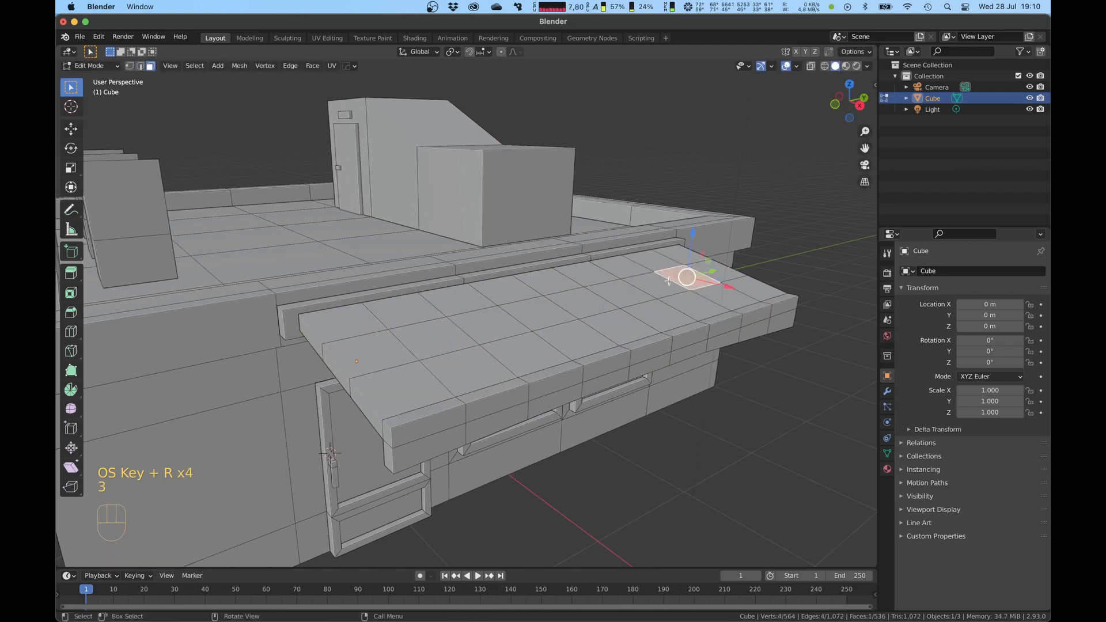
- Select the middle top face of each awning section and lower the three faces slightly along Z for a sagging cloth look
{"action": "left_click", "coordinate": [582, 302], "text": "shift"}
{"action": "left_click", "coordinate": [432, 339], "text": "shift"}
{"action": "left_click_drag", "start_coordinate": [586, 258], "coordinate": [586, 265]}
{"action": "key", "text": "Tab"}
{"action": "scroll", "coordinate": [605, 259], "scroll_direction": "down", "scroll_amount": 3}
{"action": "middle_click_drag", "start_coordinate": [651, 246], "coordinate": [571, 239]}
{"action": "scroll", "coordinate": [581, 238], "scroll_direction": "down", "scroll_amount": 5}
{"action": "scroll", "coordinate": [426, 292], "scroll_direction": "up", "scroll_amount": 4}
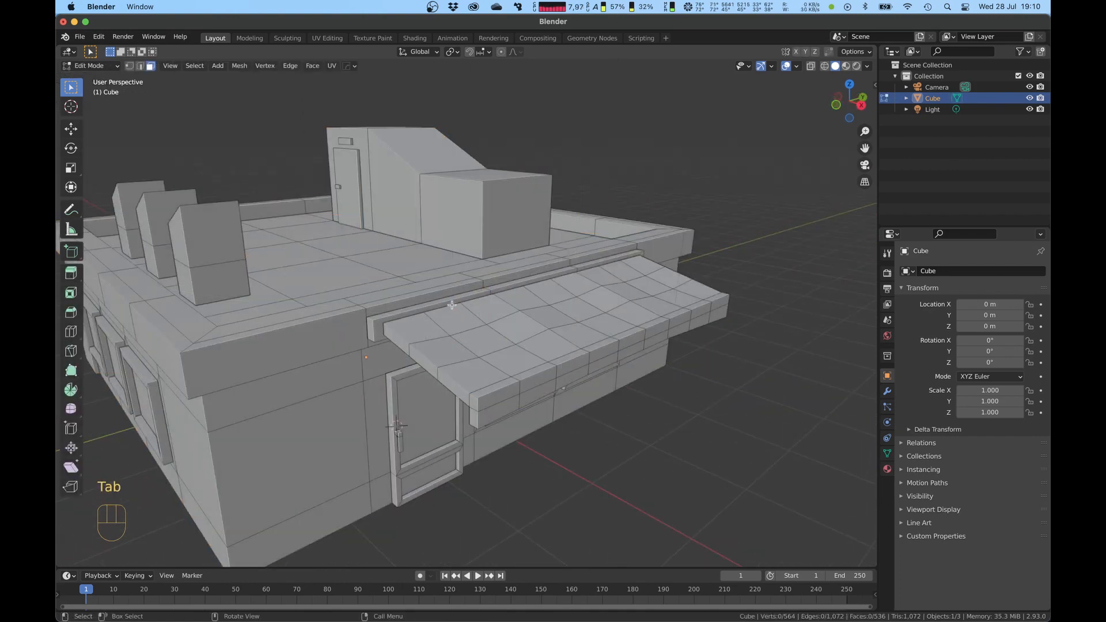
- Select the awning and its mounting strip with their linked geometry and move them slightly down along Z
{"action": "left_click", "coordinate": [444, 314], "text": "shift"}
{"action": "scroll", "coordinate": [495, 317], "scroll_direction": "up", "scroll_amount": 3}
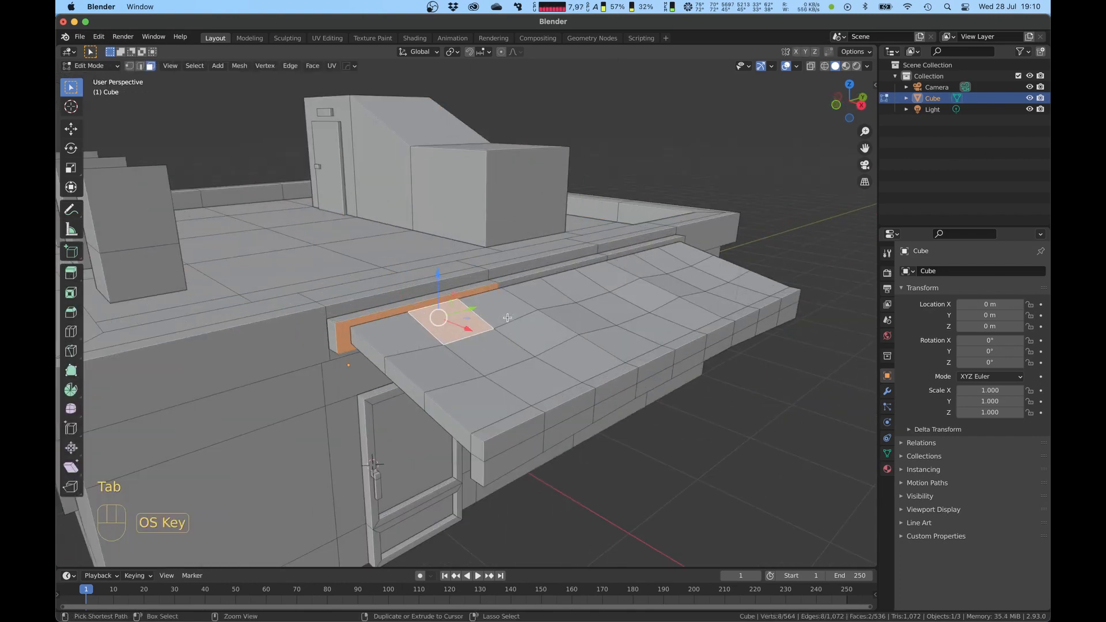
{"action": "key", "text": "super+l"}
{"action": "left_click_drag", "start_coordinate": [629, 276], "coordinate": [630, 283]}
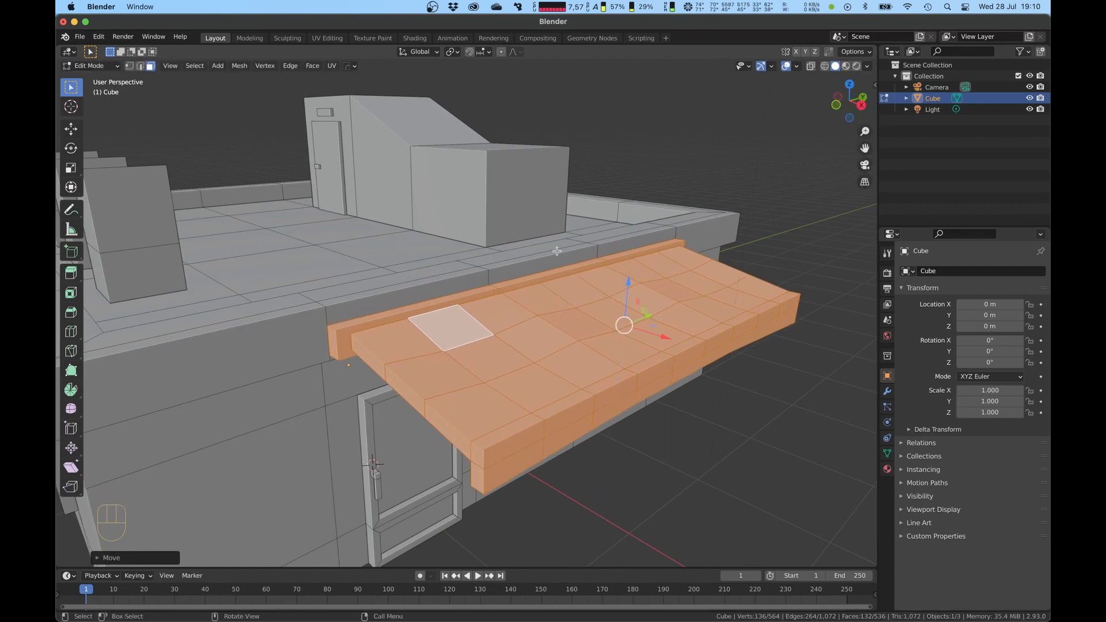
- Duplicate the middle fascia face above the awning and raise the copy along Z above the roof edge
{"action": "left_click", "coordinate": [557, 250]}
{"action": "scroll", "coordinate": [544, 258], "scroll_direction": "down", "scroll_amount": 3}
{"action": "scroll", "coordinate": [519, 265], "scroll_direction": "up", "scroll_amount": 4}
{"action": "left_click", "coordinate": [465, 273]}
{"action": "left_click", "coordinate": [557, 257], "text": "shift"}
{"action": "left_click", "coordinate": [672, 226], "text": "shift"}
{"action": "left_click", "coordinate": [578, 247]}
{"action": "middle_click_drag", "start_coordinate": [576, 248], "coordinate": [516, 265]}
{"action": "scroll", "coordinate": [516, 265], "scroll_direction": "down", "scroll_amount": 2}
{"action": "key", "text": "shift+d"}
{"action": "key", "text": "g"}
{"action": "left_click", "coordinate": [517, 258]}
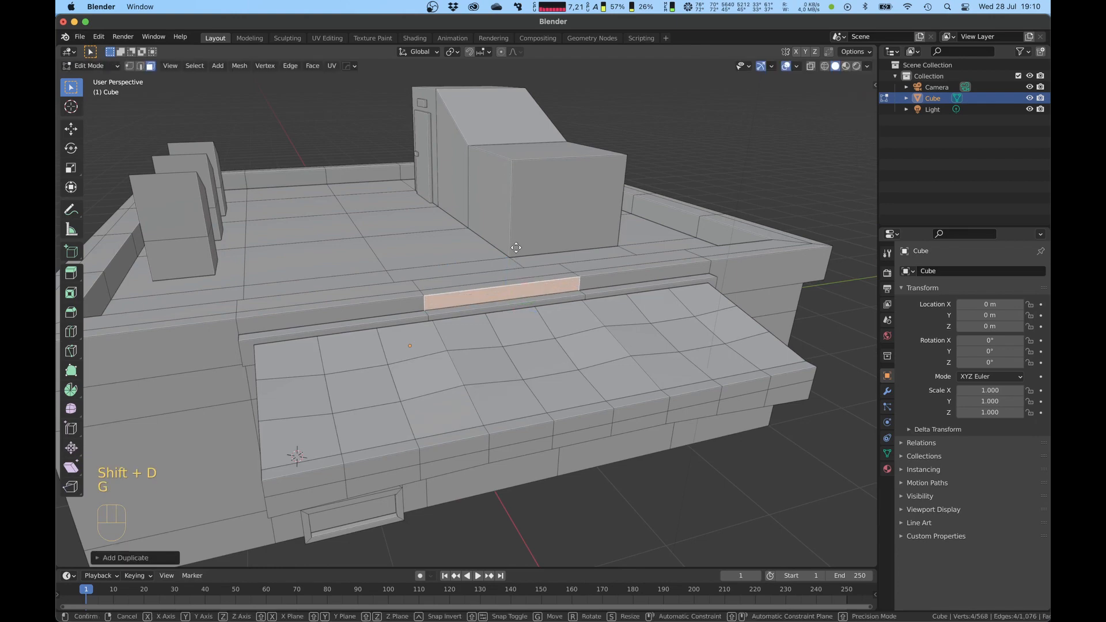
{"action": "key", "text": "g"}
{"action": "key", "text": "z"}
{"action": "left_click", "coordinate": [518, 213]}
- Stretch the raised face along Y to nearly the awning's width and adjust its position above the roof edge
{"action": "middle_click_drag", "start_coordinate": [518, 213], "coordinate": [563, 218]}
{"action": "key", "text": "s"}
{"action": "key", "text": "y"}
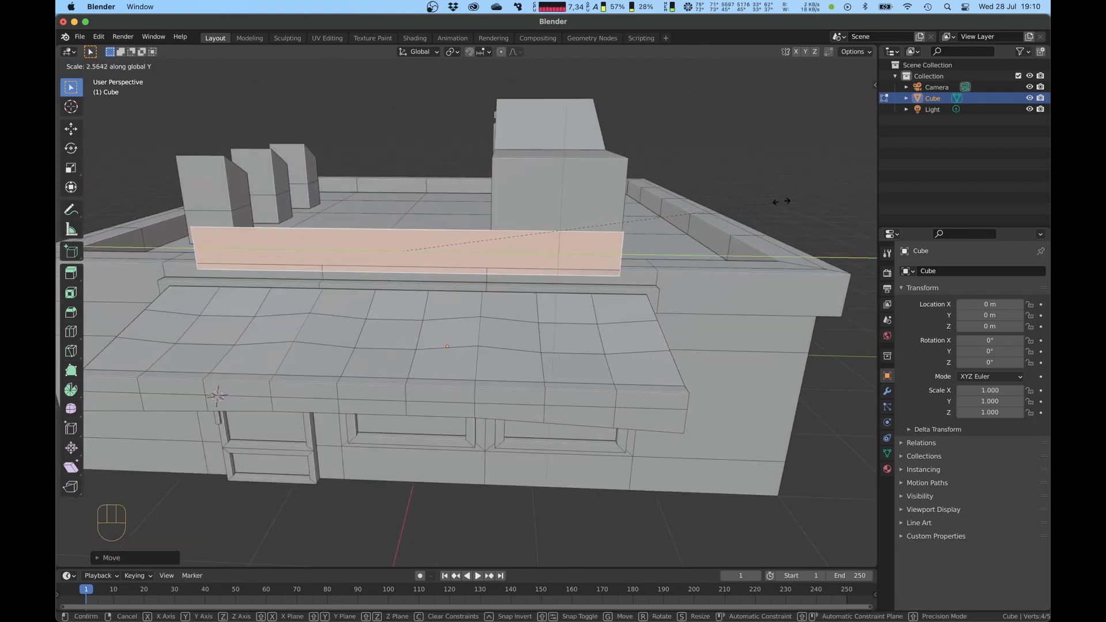
{"action": "left_click", "coordinate": [591, 237]}
{"action": "middle_click_drag", "start_coordinate": [592, 236], "coordinate": [576, 236]}
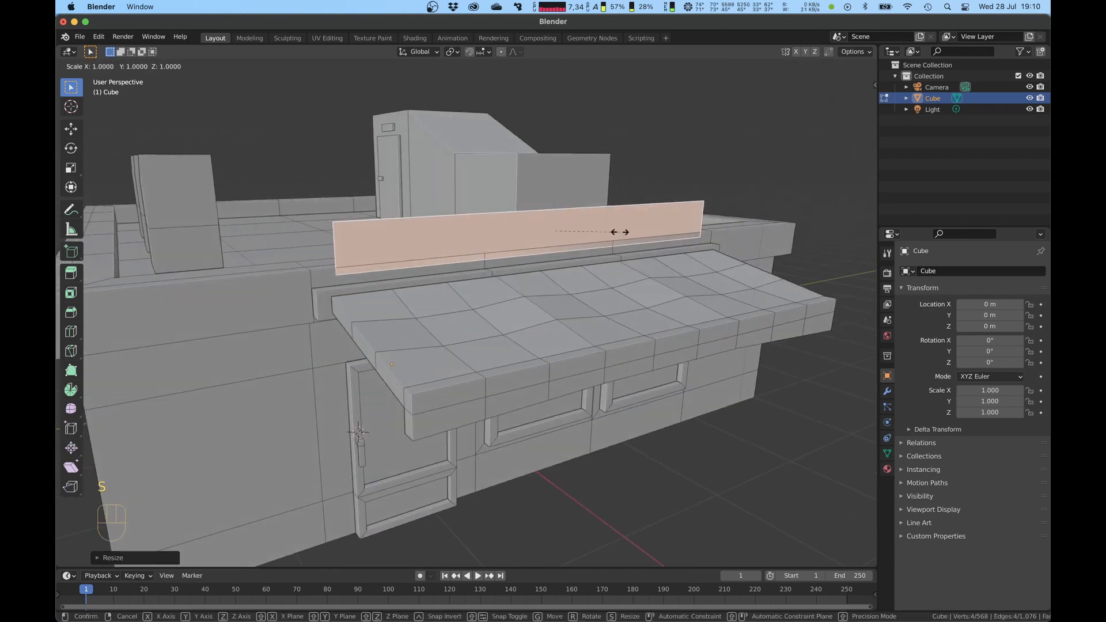
{"action": "key", "text": "g"}
{"action": "left_click", "coordinate": [523, 240]}
- Extrude the long raised face to give the rooftop sign board its thickness
{"action": "key", "text": "e"}
{"action": "left_click", "coordinate": [526, 240]}
{"action": "middle_click_drag", "start_coordinate": [525, 240], "coordinate": [649, 181]}
{"action": "left_click", "coordinate": [649, 181]}
- Switch to edge selection and ring-select the four short corner edges of the sign board
{"action": "scroll", "coordinate": [571, 200], "scroll_direction": "up", "scroll_amount": 2}
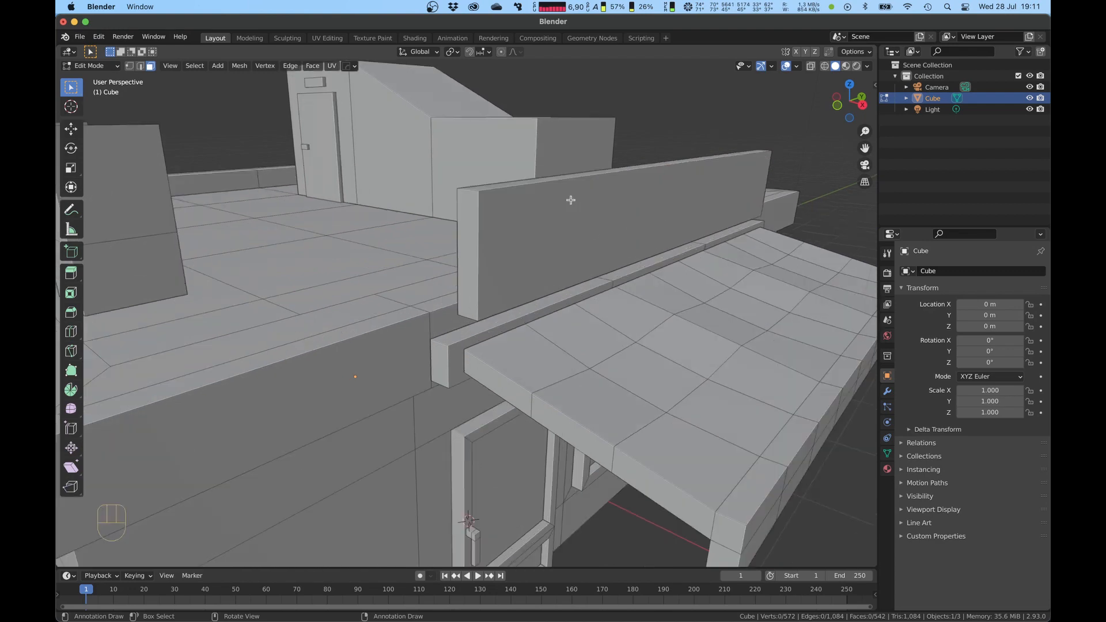
{"action": "scroll", "coordinate": [518, 207], "scroll_direction": "down", "scroll_amount": 5}
{"action": "middle_click_drag", "start_coordinate": [487, 206], "coordinate": [472, 211]}
{"action": "scroll", "coordinate": [469, 213], "scroll_direction": "up", "scroll_amount": 5}
{"action": "key", "text": "2"}
{"action": "scroll", "coordinate": [471, 206], "scroll_direction": "down", "scroll_amount": 2}
{"action": "middle_click_drag", "start_coordinate": [462, 264], "coordinate": [440, 272]}
{"action": "scroll", "coordinate": [440, 272], "scroll_direction": "up", "scroll_amount": 2}
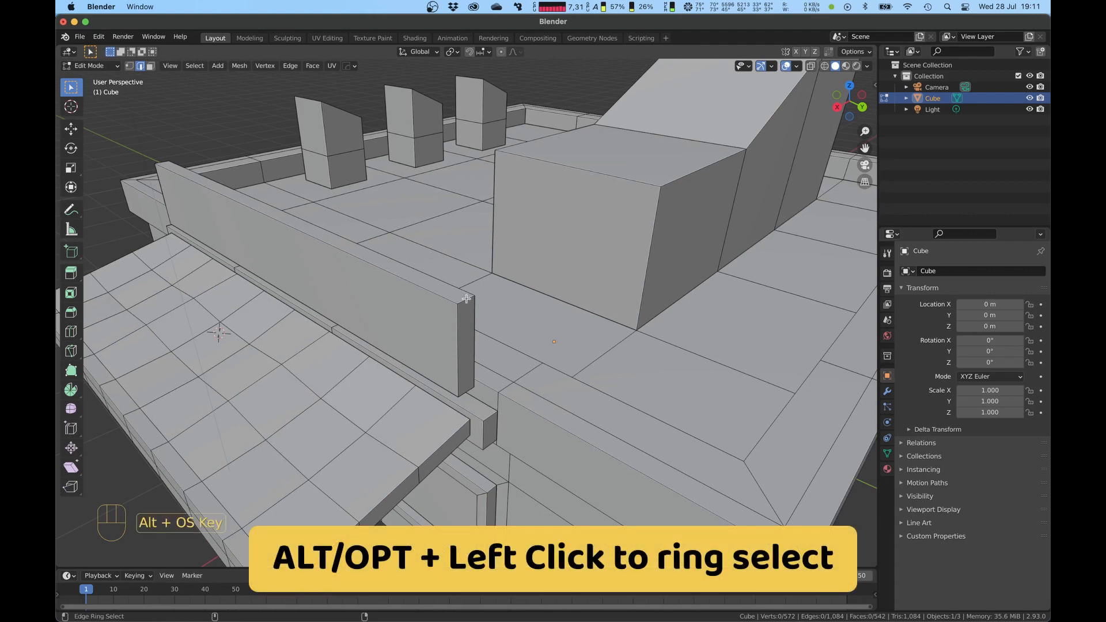
{"action": "left_click", "coordinate": [474, 236]}
{"action": "left_click", "coordinate": [223, 132]}
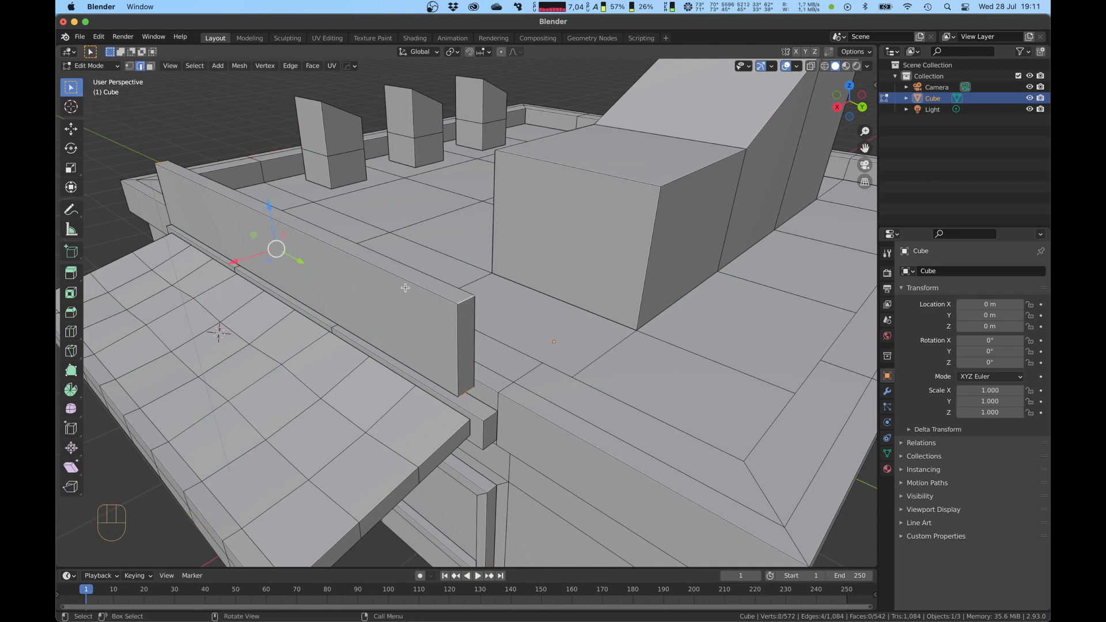
- Extend one short corner edge of the sign board to its edge ring and bevel the four corners with several segments
{"action": "middle_click_drag", "start_coordinate": [408, 288], "coordinate": [494, 293]}
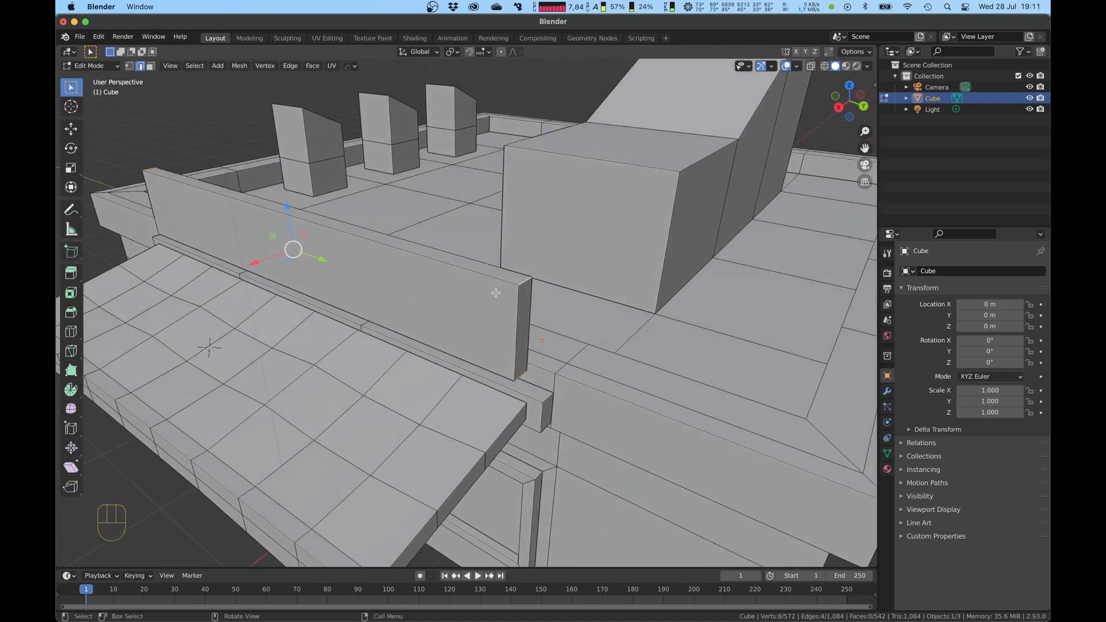
{"action": "left_click", "coordinate": [194, 66]}
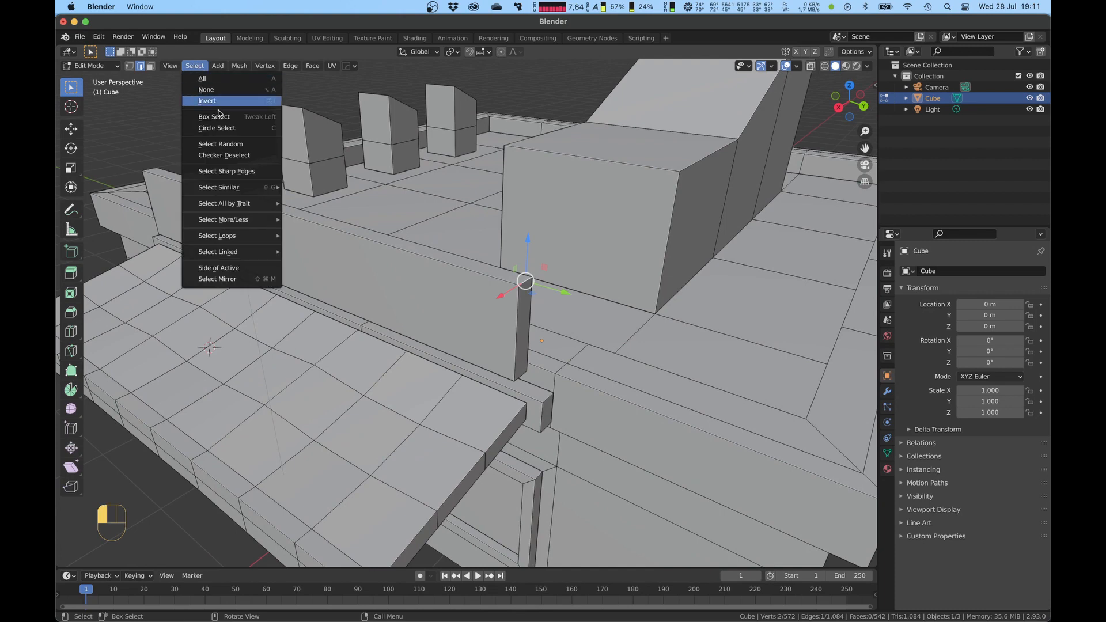
{"action": "mouse_move", "coordinate": [243, 234]}
{"action": "left_click", "coordinate": [312, 246]}
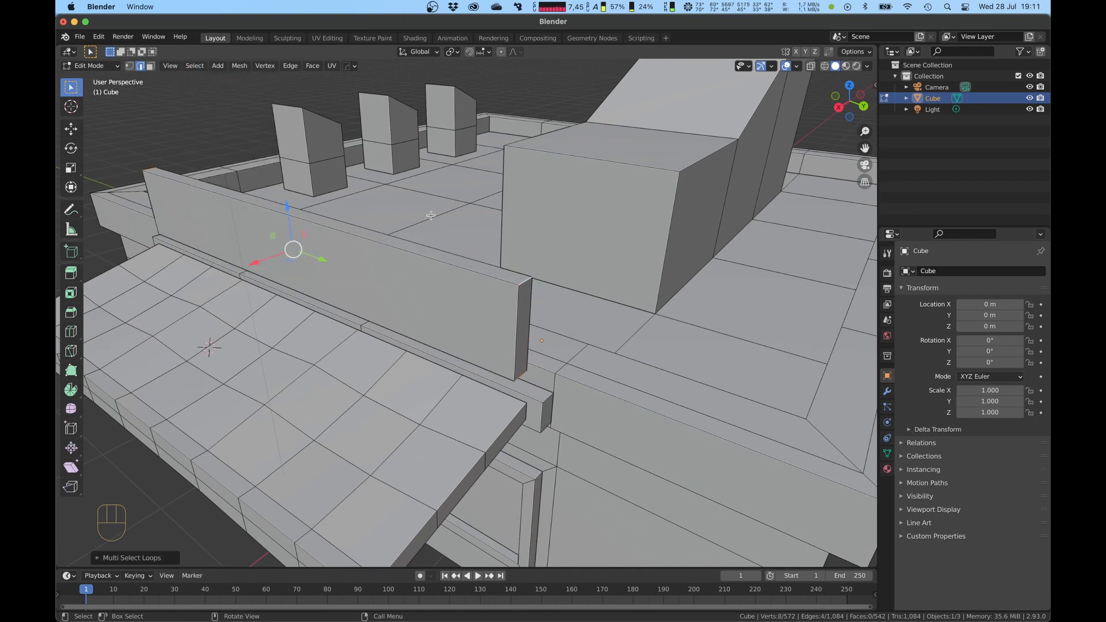
{"action": "key", "text": "super+b"}
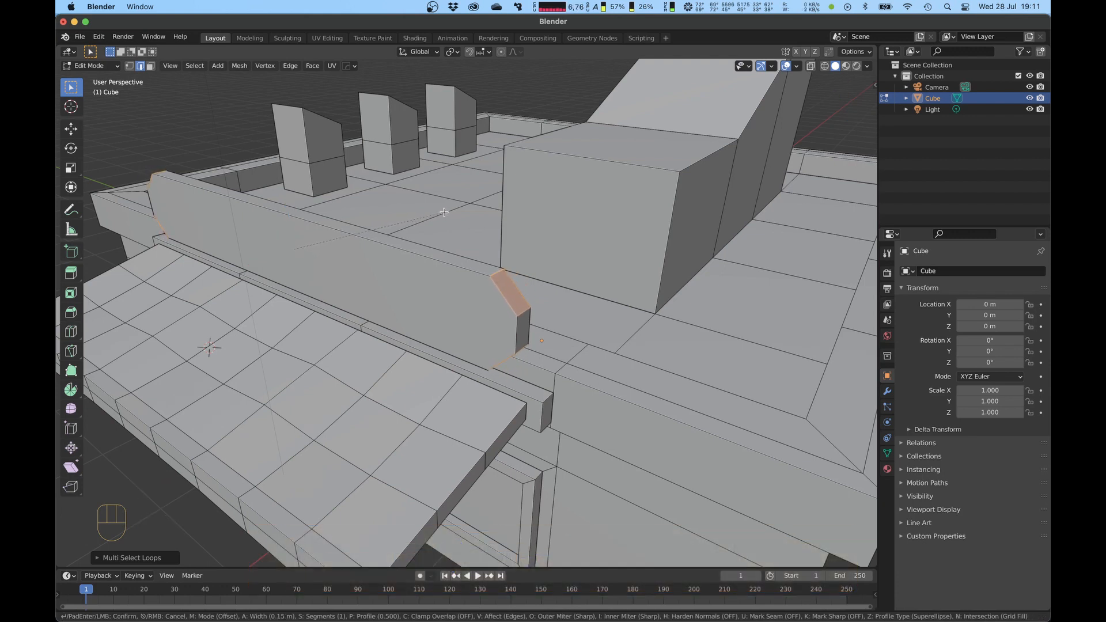
{"action": "left_click", "coordinate": [443, 212]}
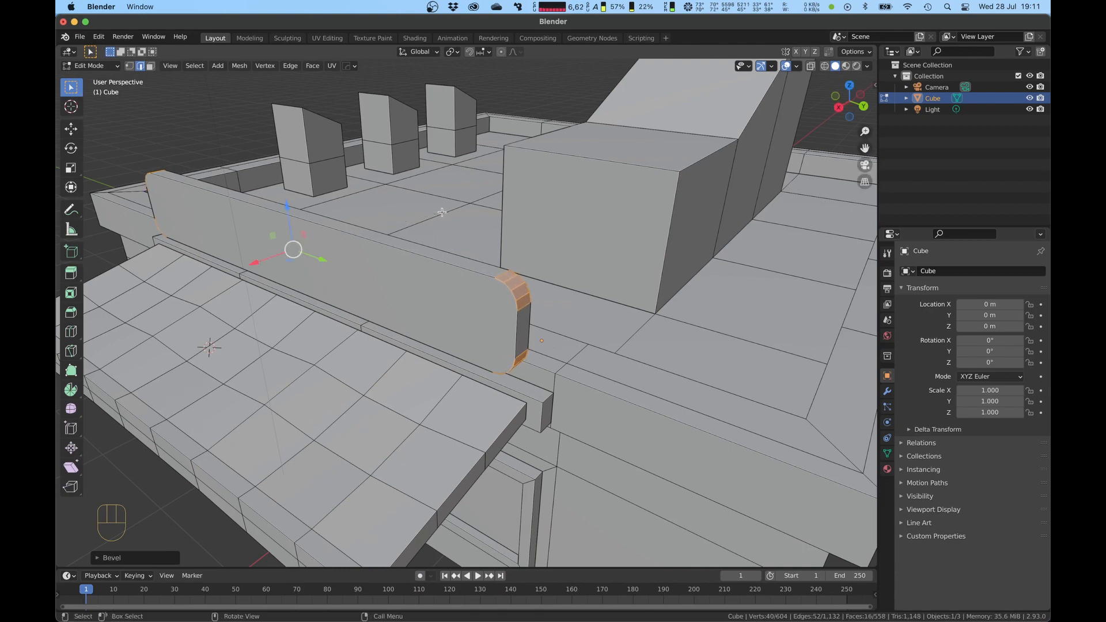
- Return to Object Mode, turn off Cavity in the viewport shading options and deselect the building
{"action": "scroll", "coordinate": [442, 212], "scroll_direction": "down", "scroll_amount": 2}
{"action": "left_click", "coordinate": [274, 157]}
{"action": "key", "text": "Tab"}
{"action": "middle_click_drag", "start_coordinate": [316, 169], "coordinate": [364, 170]}
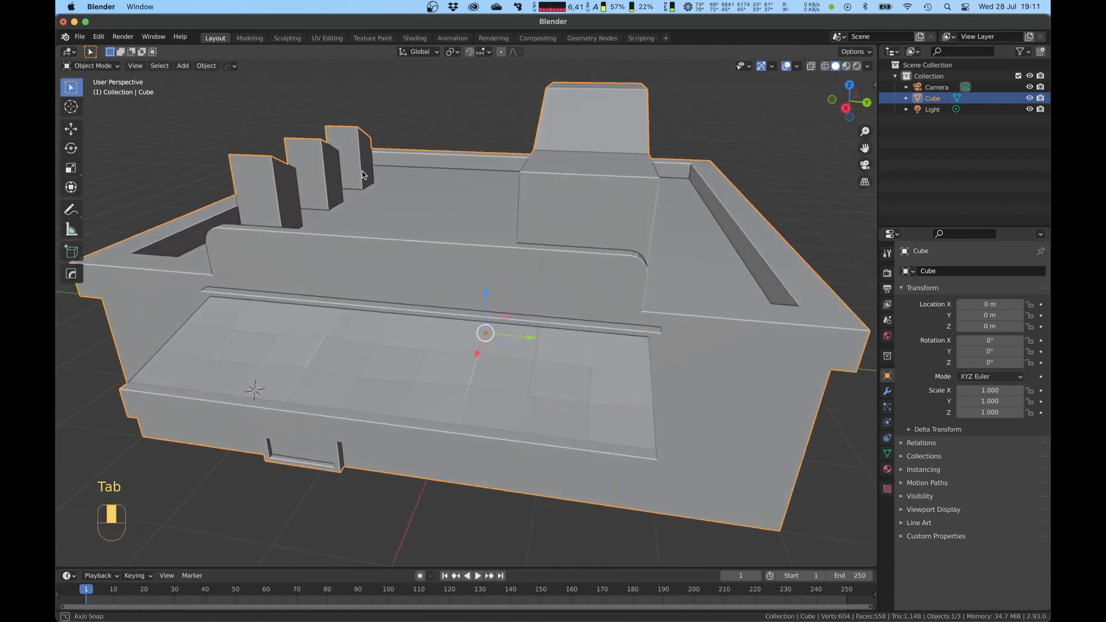
{"action": "middle_click_drag", "start_coordinate": [364, 169], "coordinate": [412, 170]}
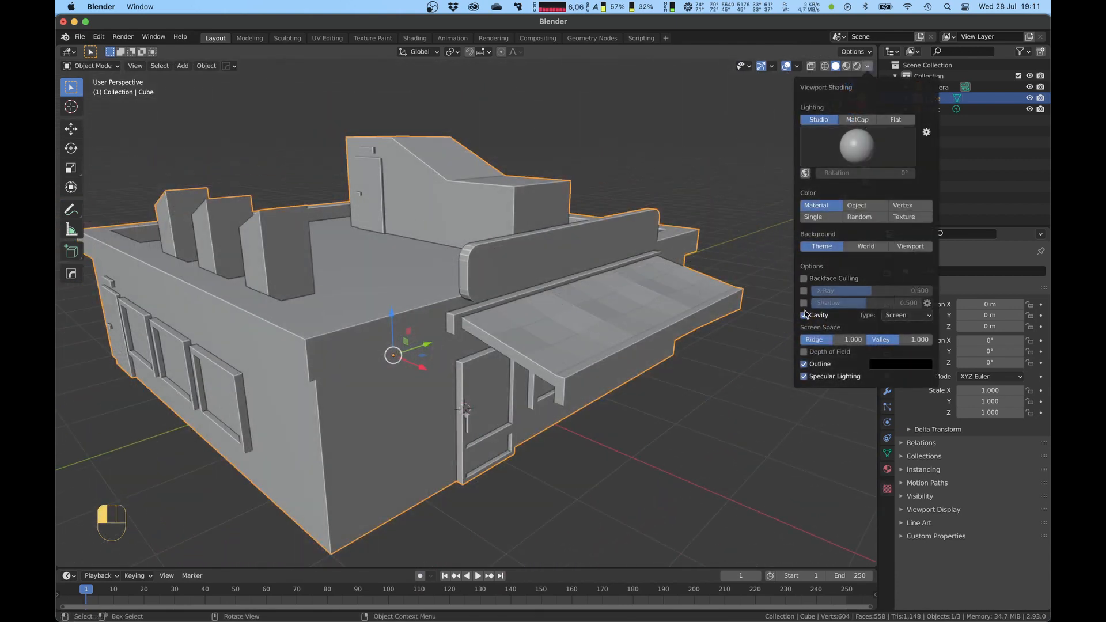
{"action": "left_click", "coordinate": [804, 314]}
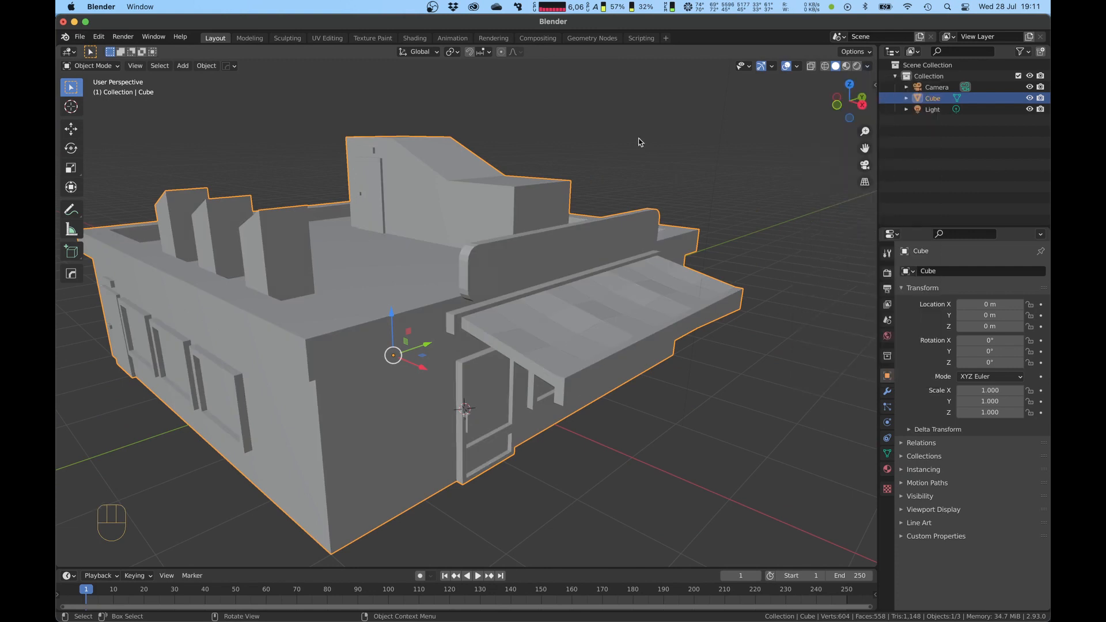
{"action": "left_click", "coordinate": [640, 142]}
- Select the building and apply Shade Smooth to it through the operator search
{"action": "scroll", "coordinate": [524, 234], "scroll_direction": "up", "scroll_amount": 5}
{"action": "scroll", "coordinate": [490, 234], "scroll_direction": "down", "scroll_amount": 3}
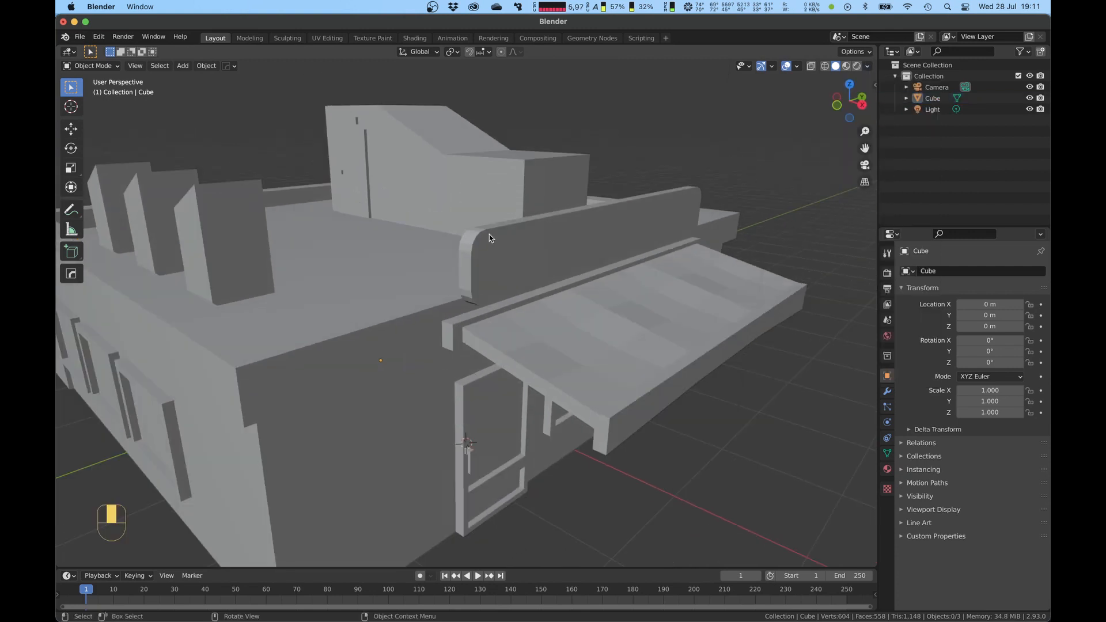
{"action": "left_click", "coordinate": [492, 235]}
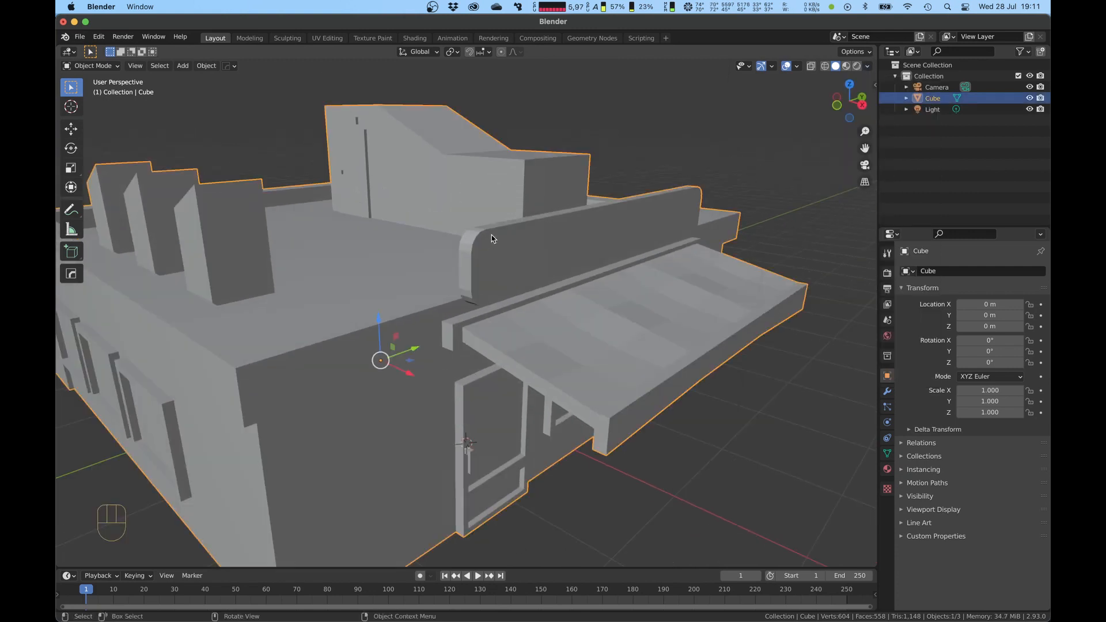
{"action": "scroll", "coordinate": [492, 235], "scroll_direction": "down", "scroll_amount": 2}
{"action": "scroll", "coordinate": [492, 235], "scroll_direction": "up", "scroll_amount": 2}
{"action": "key", "text": "space"}
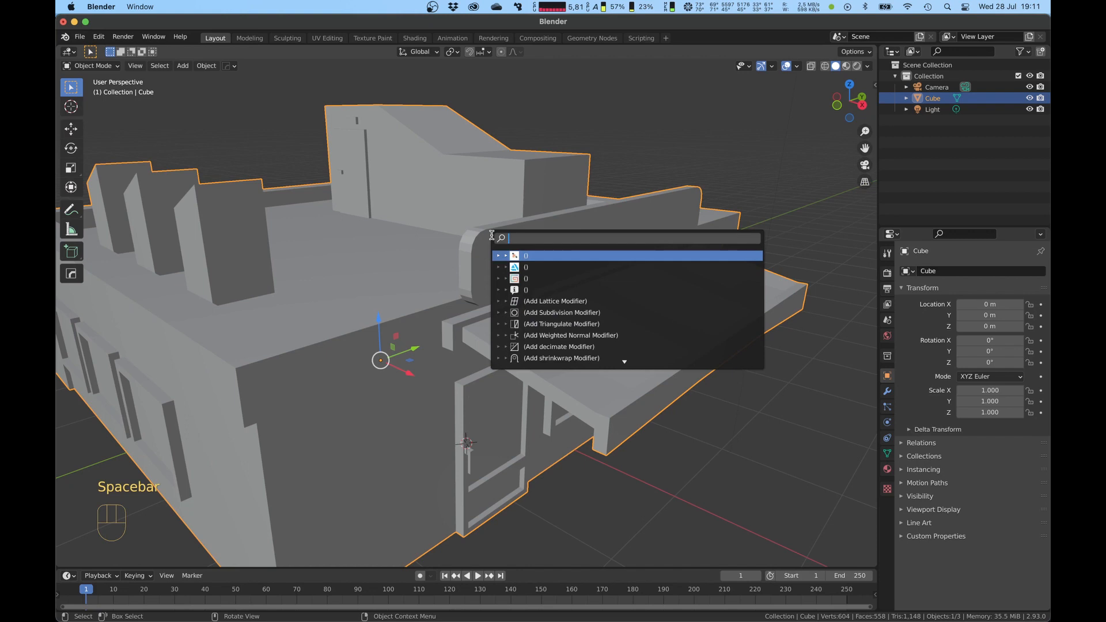
{"action": "type", "text": "smoo"}
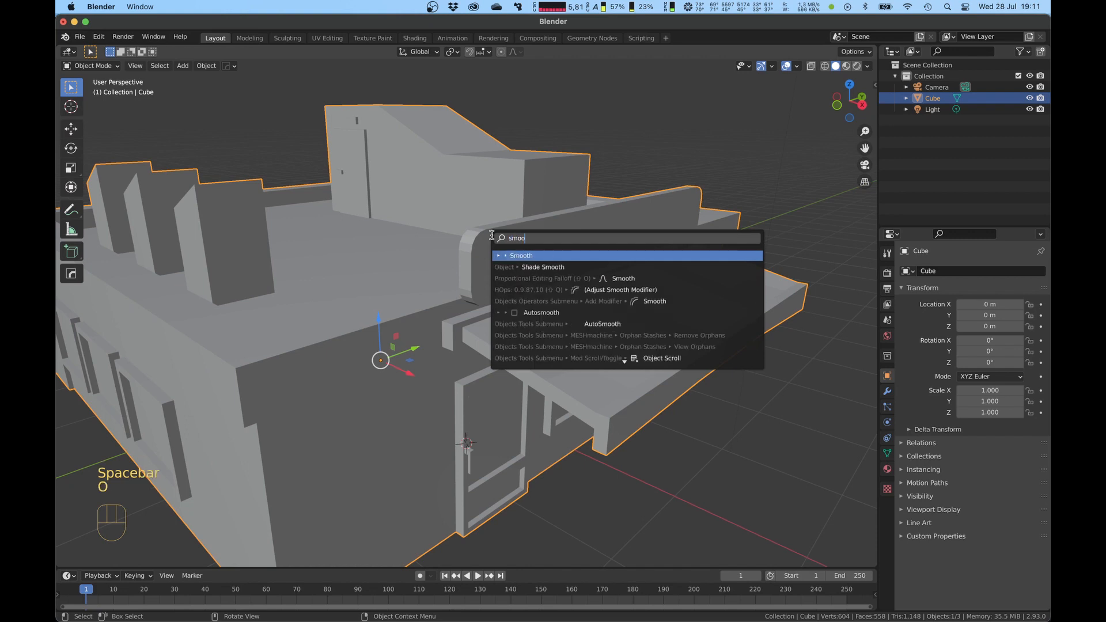
{"action": "key", "text": "Down"}
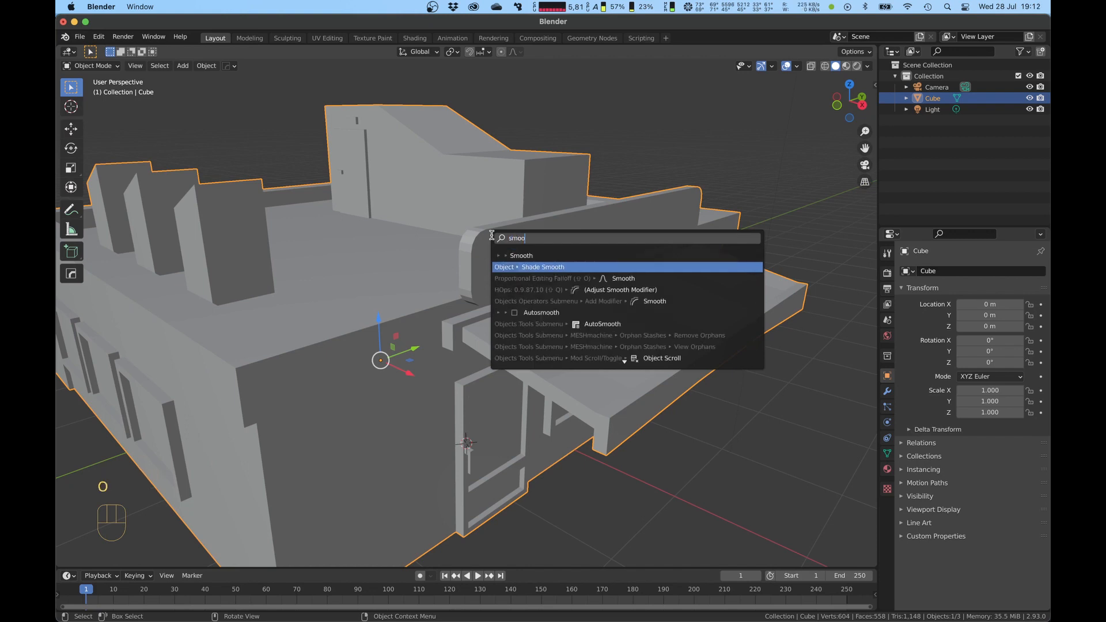
{"action": "key", "text": "Return"}
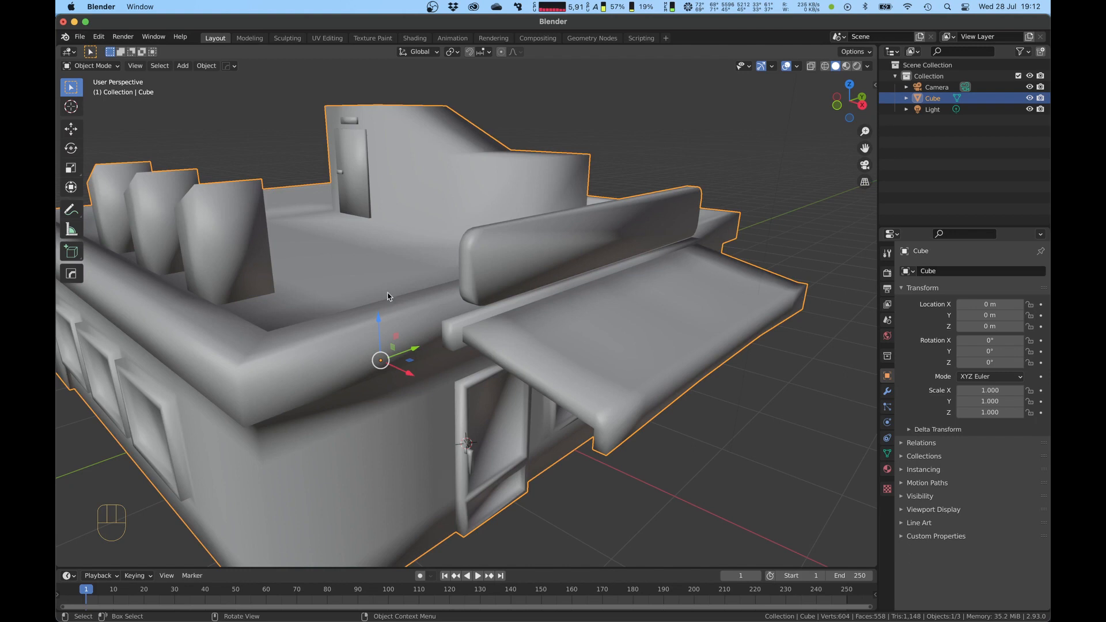
- Enable Auto Smooth at 30° in the building mesh's normals settings
{"action": "scroll", "coordinate": [274, 338], "scroll_direction": "down", "scroll_amount": 3}
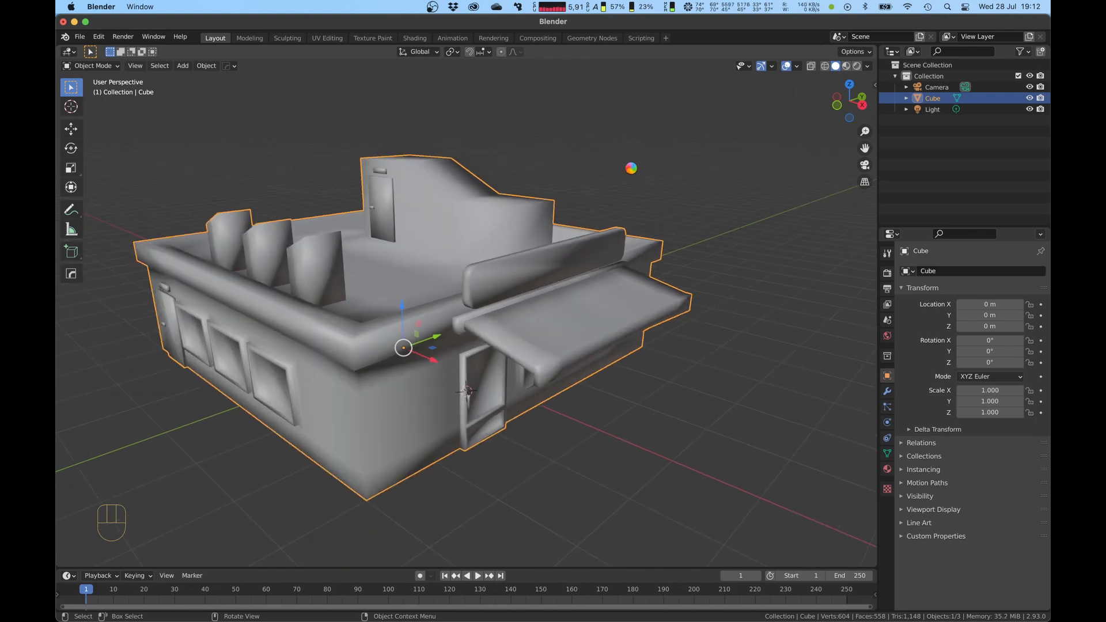
{"action": "middle_click_drag", "start_coordinate": [563, 183], "coordinate": [611, 188]}
{"action": "scroll", "coordinate": [610, 188], "scroll_direction": "up", "scroll_amount": 4}
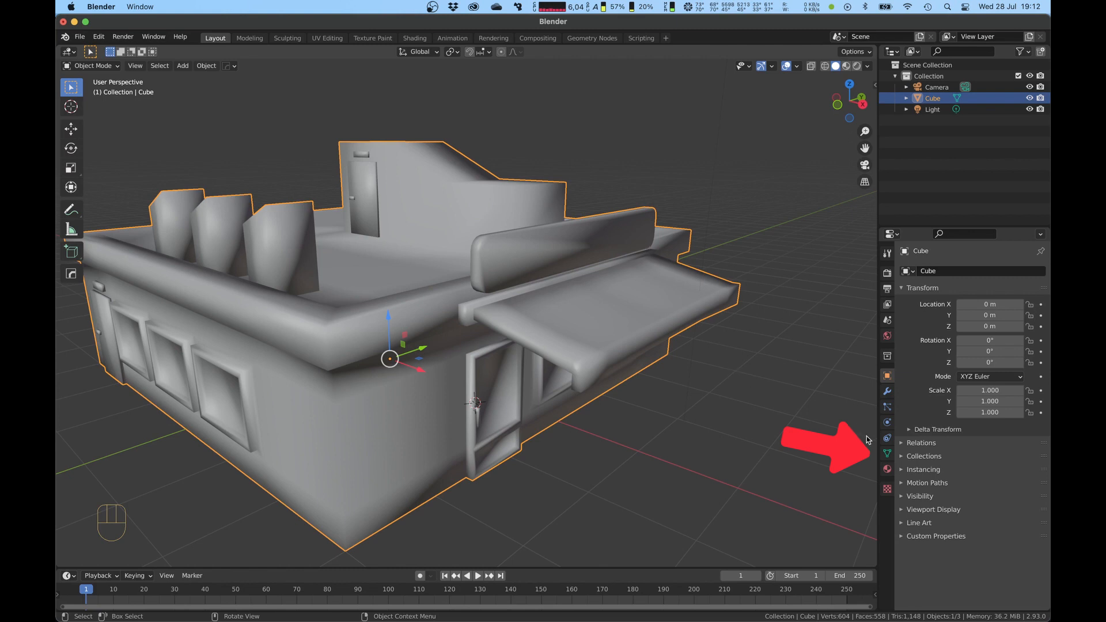
{"action": "left_click", "coordinate": [888, 453]}
{"action": "left_click", "coordinate": [913, 461]}
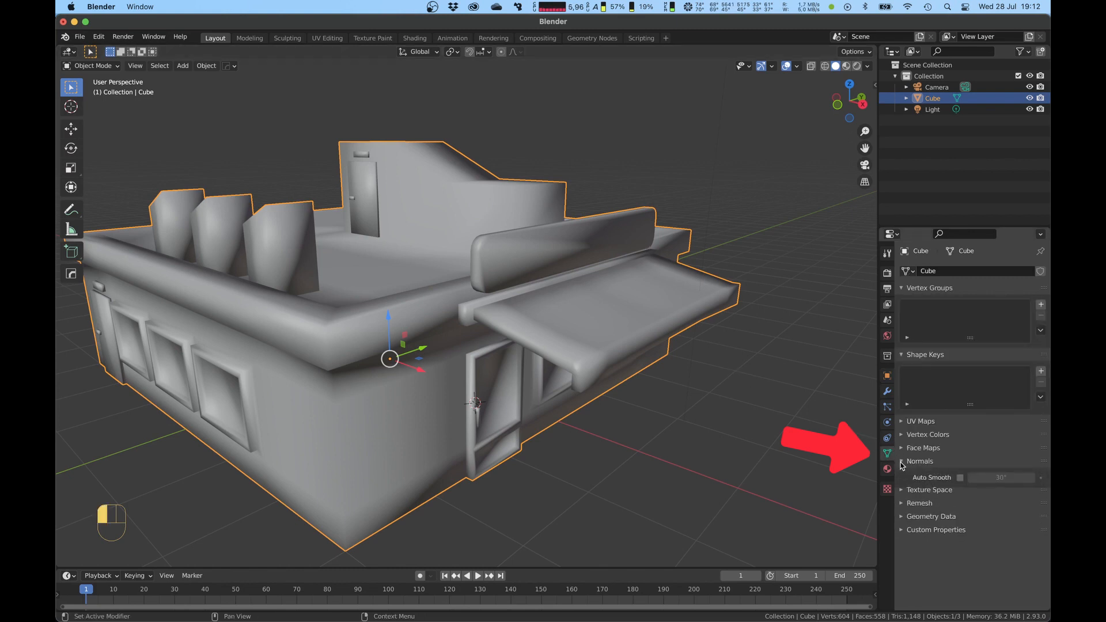
{"action": "left_click", "coordinate": [960, 478]}
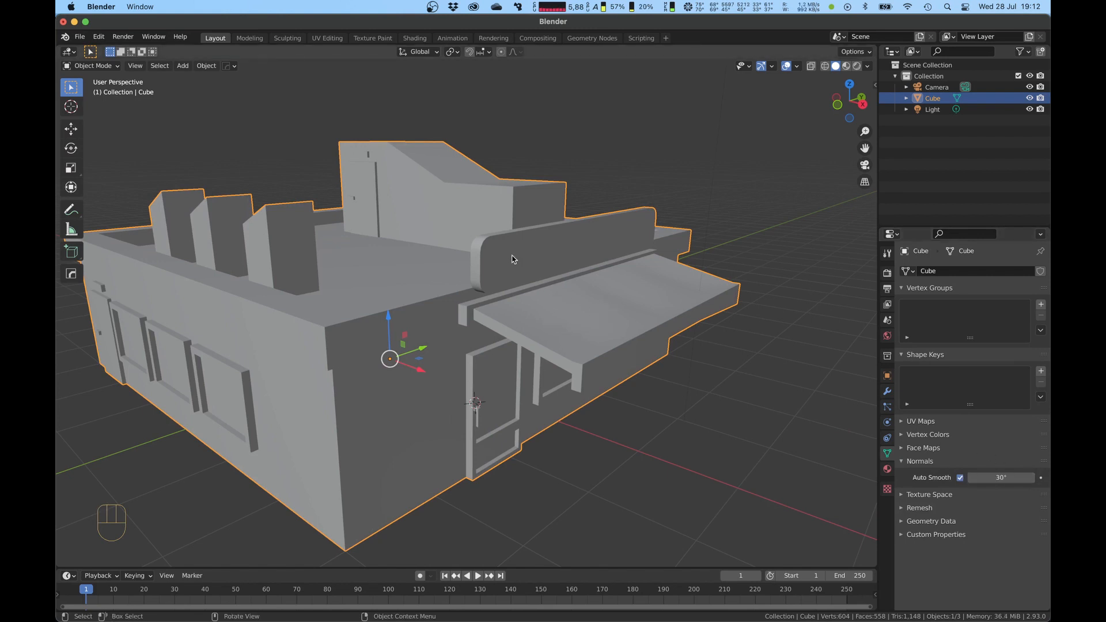
- Try other Auto Smooth angles on the building while viewing the sign board's rounded corner up close
{"action": "scroll", "coordinate": [517, 262], "scroll_direction": "up", "scroll_amount": 5}
{"action": "mouse_move", "coordinate": [494, 240]}
{"action": "middle_mouse_down"}
{"action": "mouse_move", "coordinate": [504, 230]}
{"action": "mouse_move", "coordinate": [491, 240]}
{"action": "middle_mouse_up"}
{"action": "left_click", "coordinate": [979, 479]}
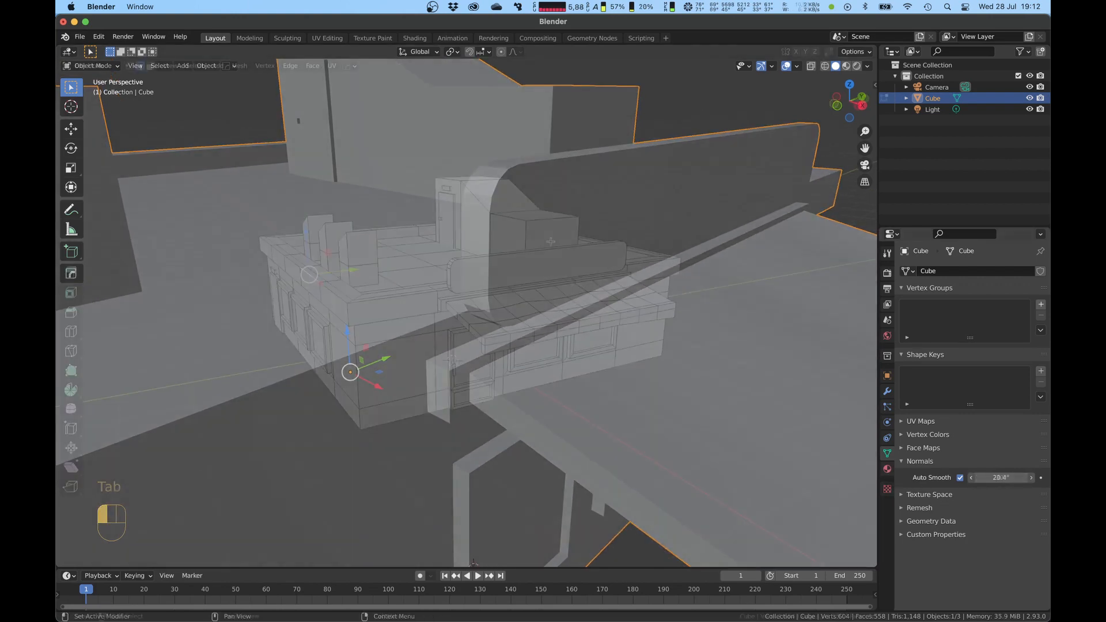
{"action": "key", "text": "Tab"}
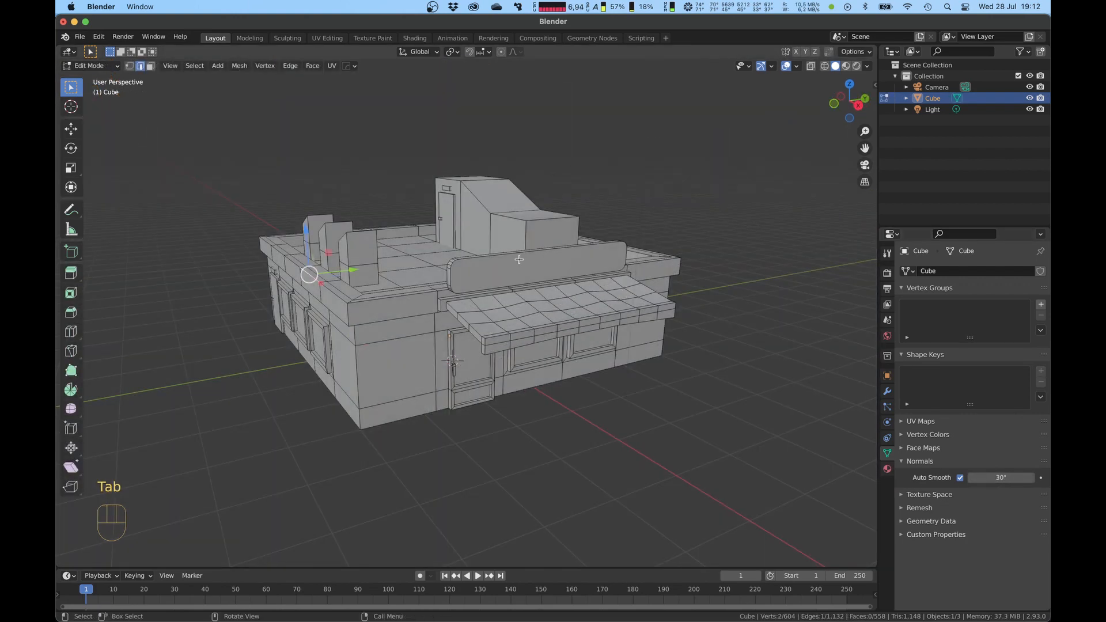
{"action": "key", "text": "shift+a"}
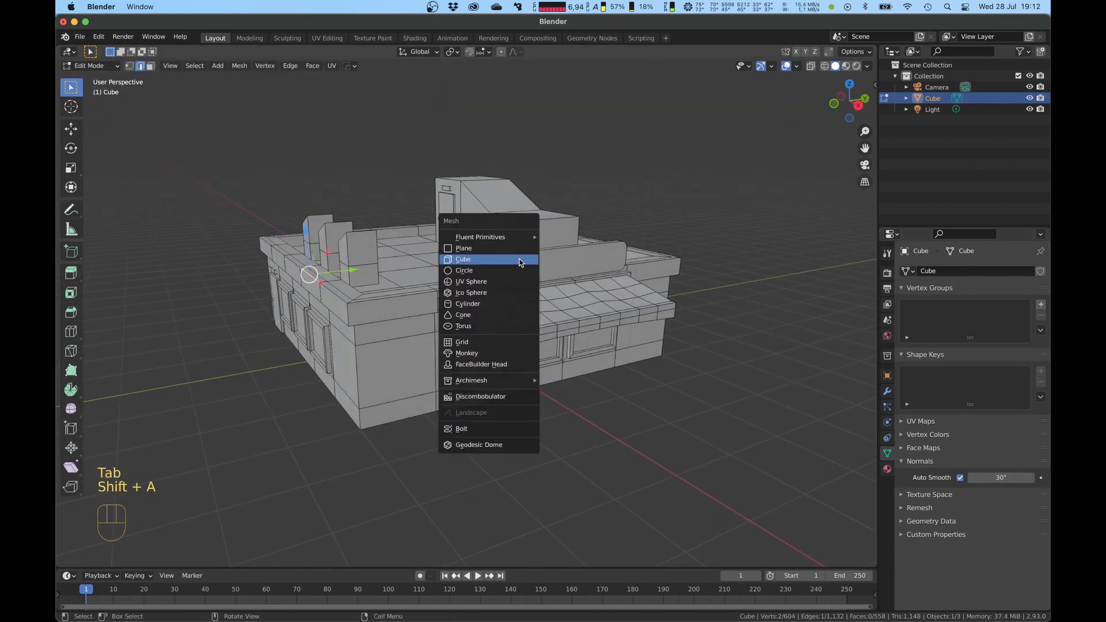
{"action": "key", "text": "Escape"}
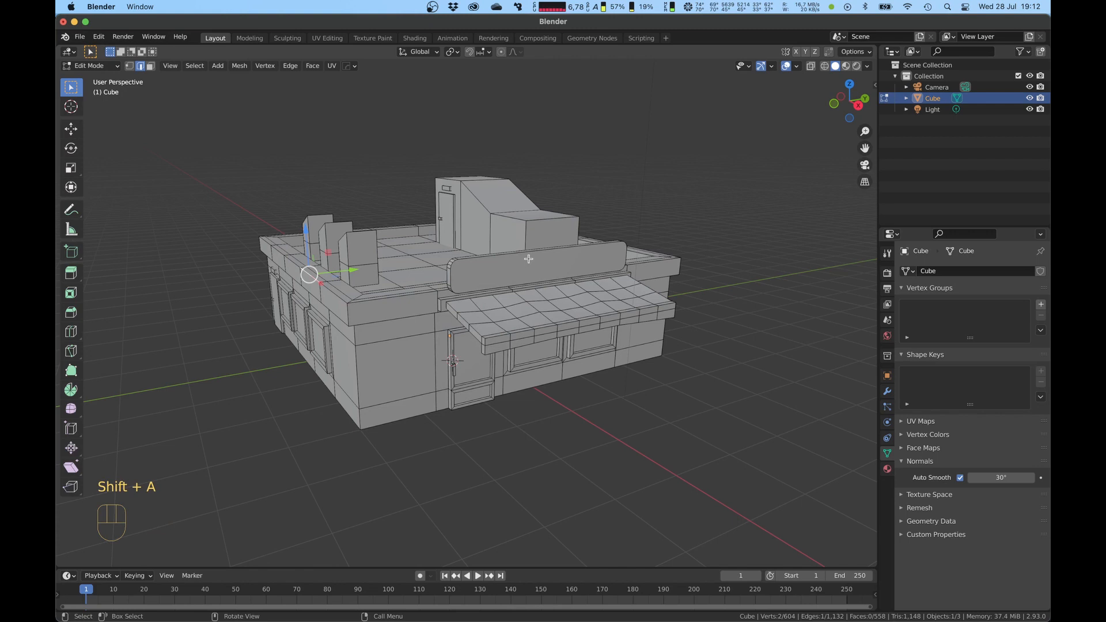
{"action": "key", "text": "Tab"}
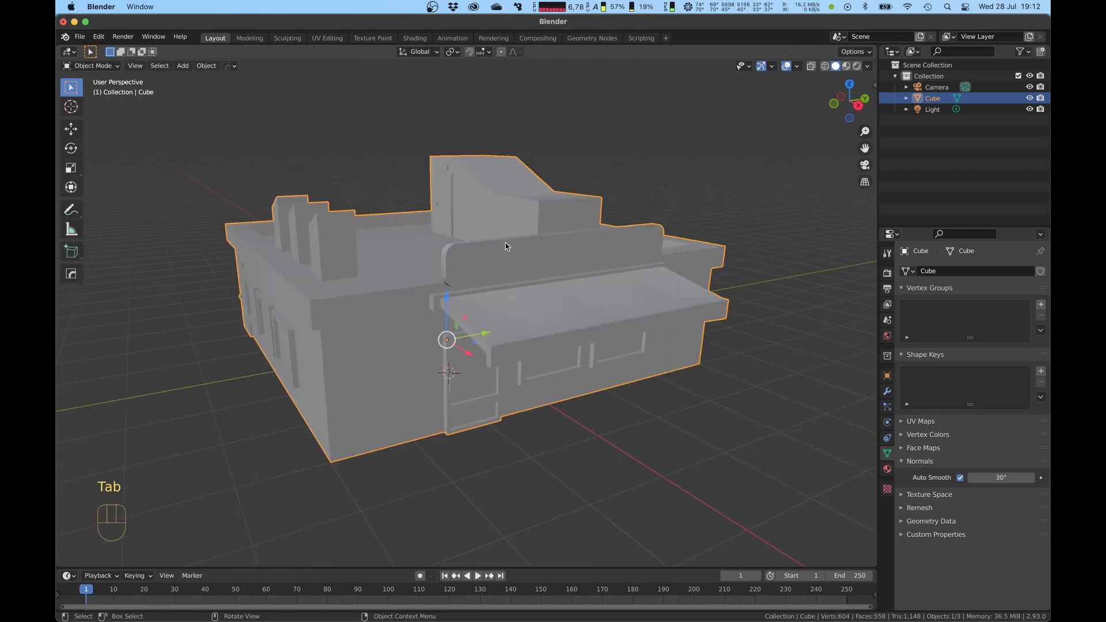
- Place the 3D cursor on the front of the rooftop sign board and add a text object there in Object Mode
{"action": "key", "text": "shift+a"}
{"action": "key", "text": "Escape"}
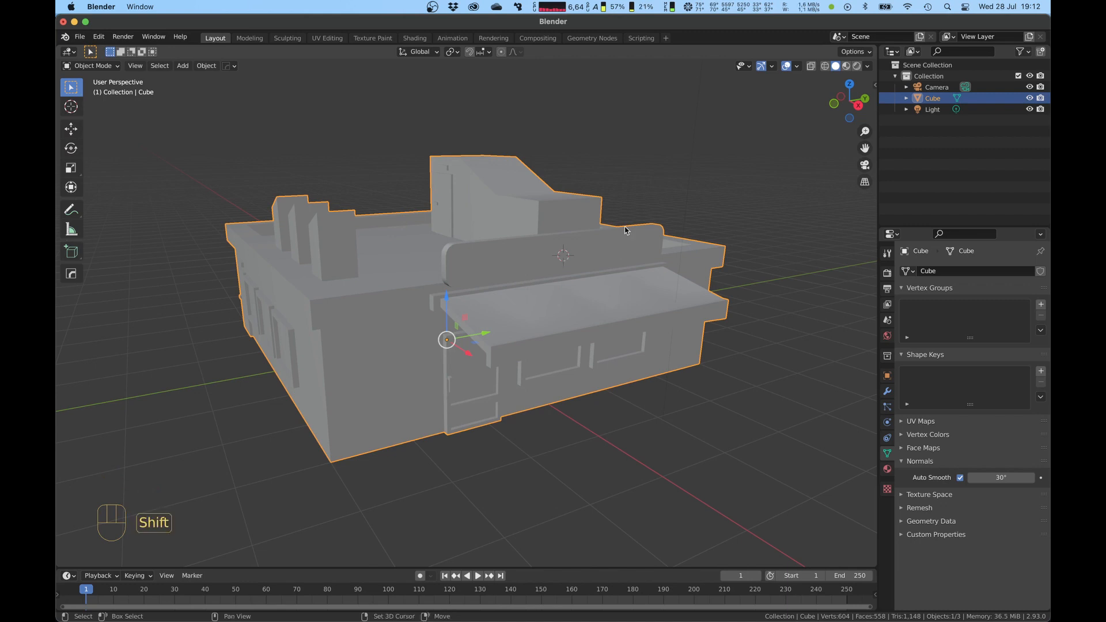
{"action": "key", "text": "shift+a"}
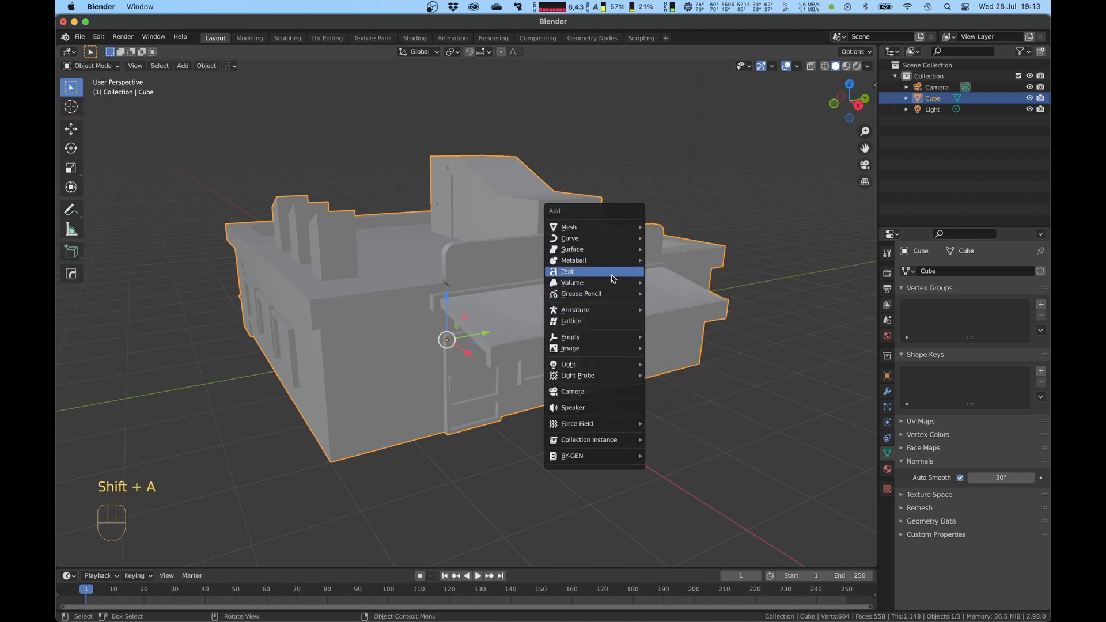
{"action": "left_click", "coordinate": [613, 269]}
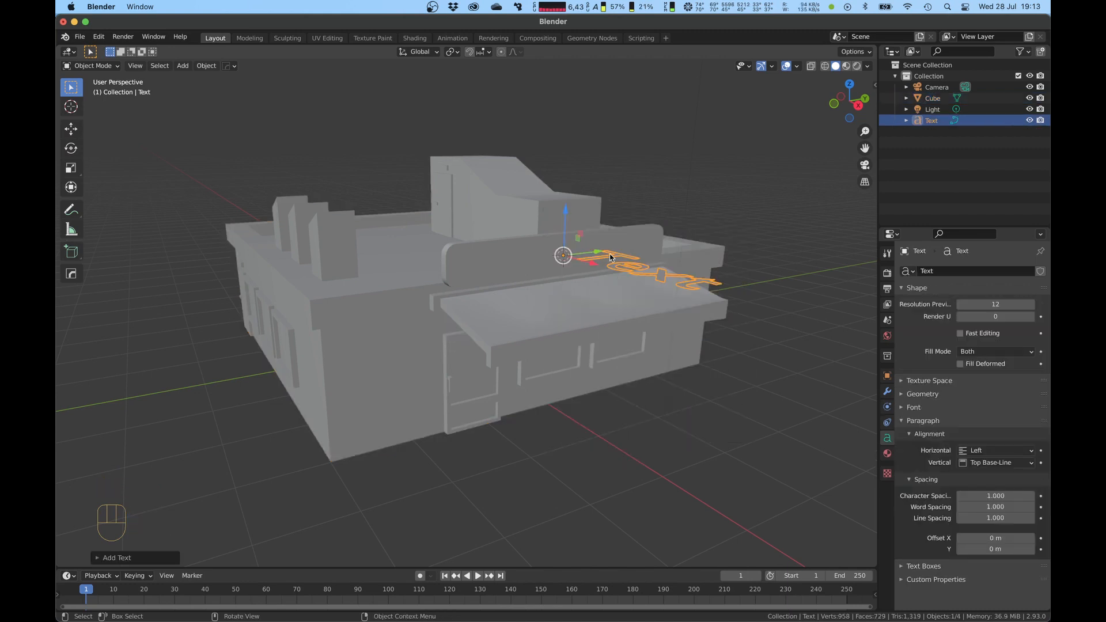
- Rotate the text object 90° about Z and 90° about Y so it stands upright facing the building's front
{"action": "middle_click_drag", "start_coordinate": [614, 238], "coordinate": [562, 253], "text": "shift"}
{"action": "scroll", "coordinate": [552, 232], "scroll_direction": "up", "scroll_amount": 2}
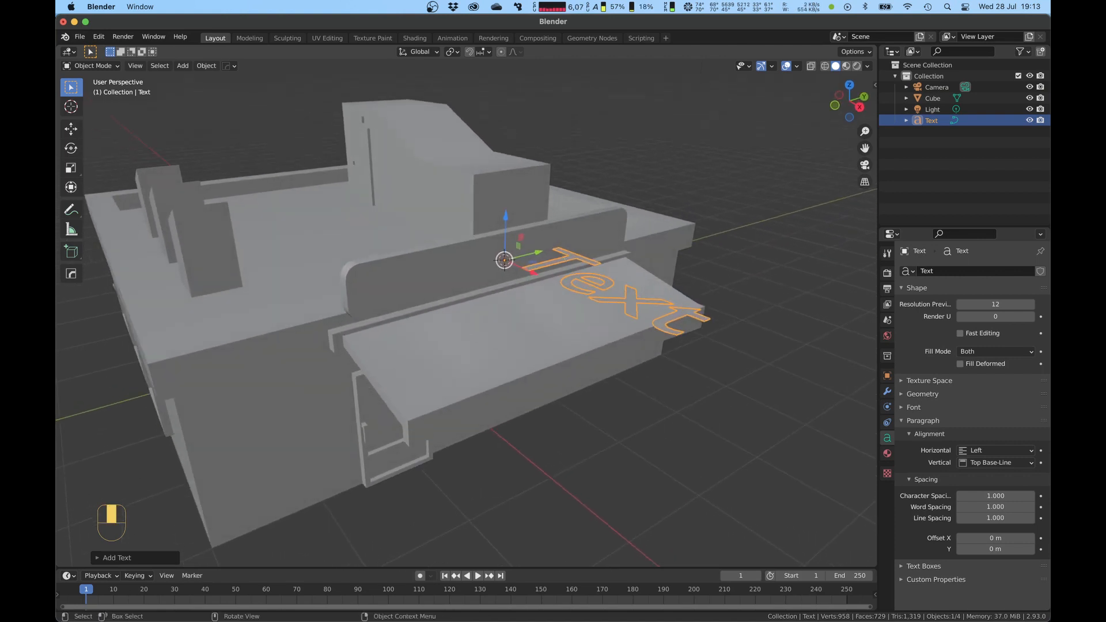
{"action": "type", "text": "r90"}
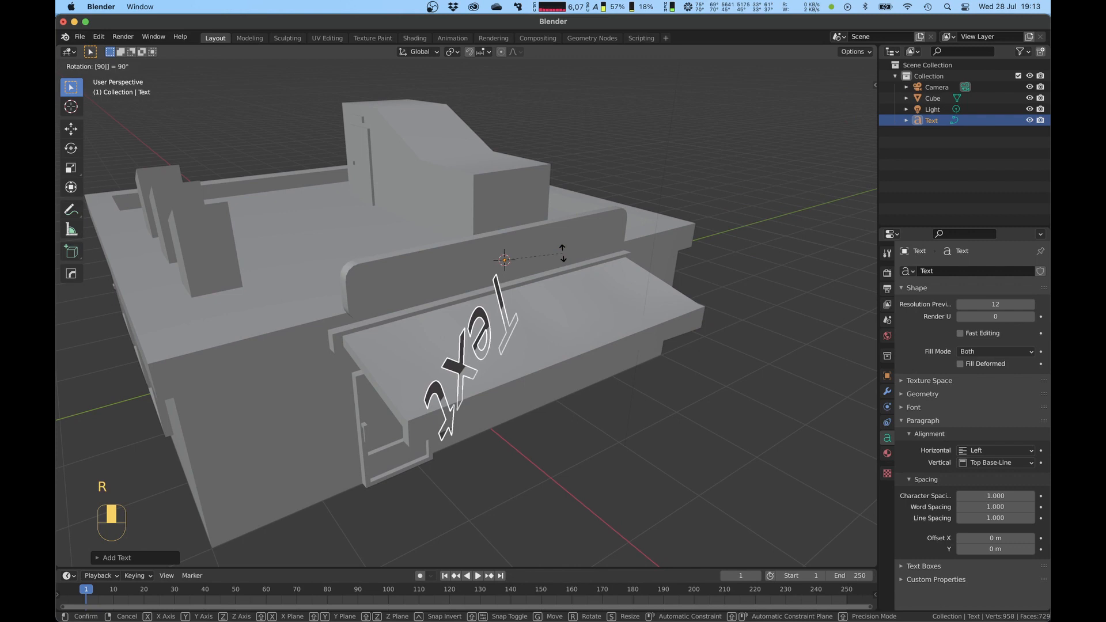
{"action": "type", "text": "z"}
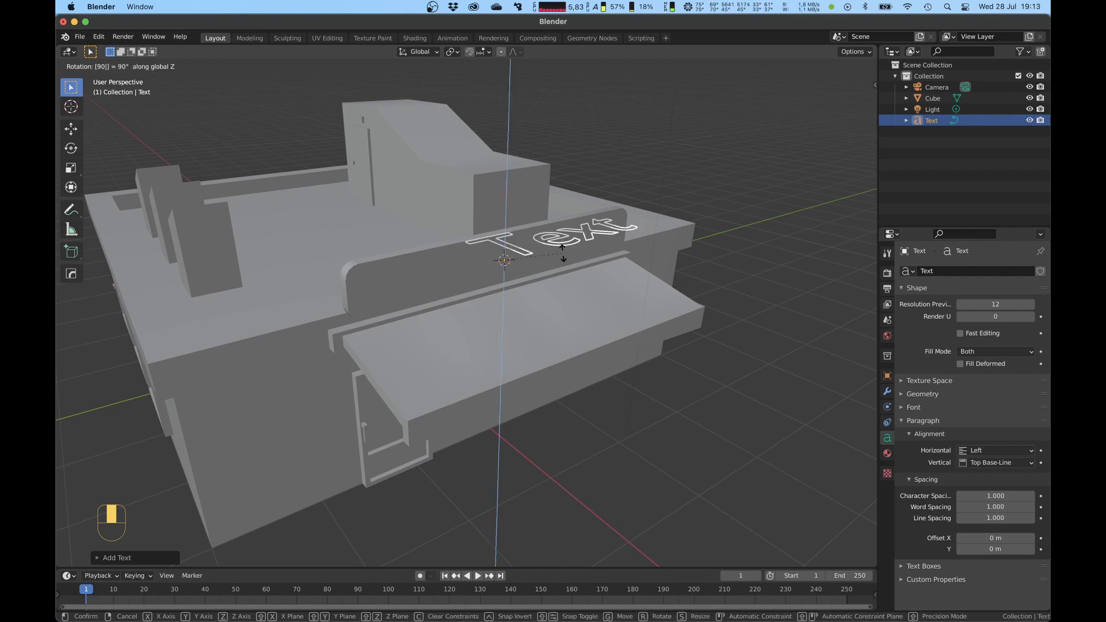
{"action": "left_click", "coordinate": [563, 257]}
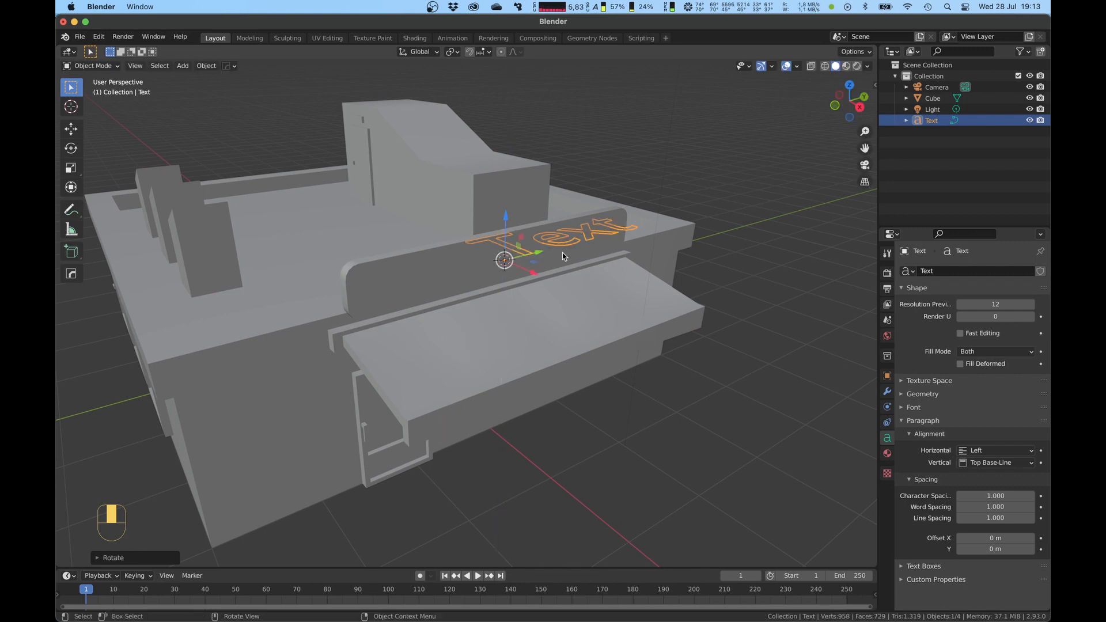
{"action": "key", "text": "r"}
{"action": "key", "text": "y"}
{"action": "type", "text": "90"}
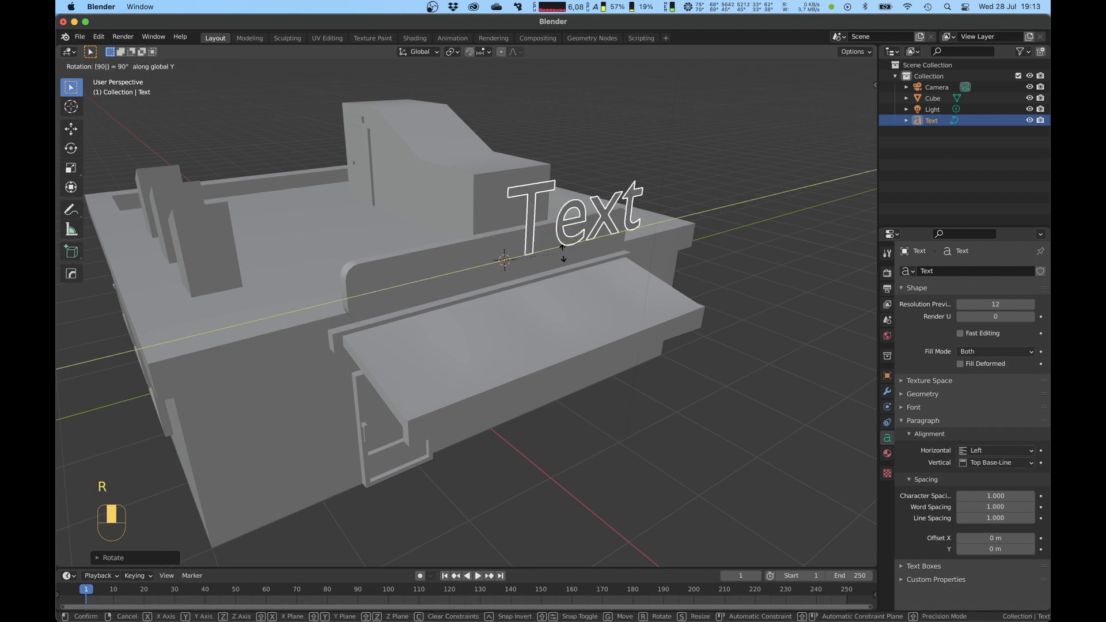
{"action": "left_click", "coordinate": [563, 256]}
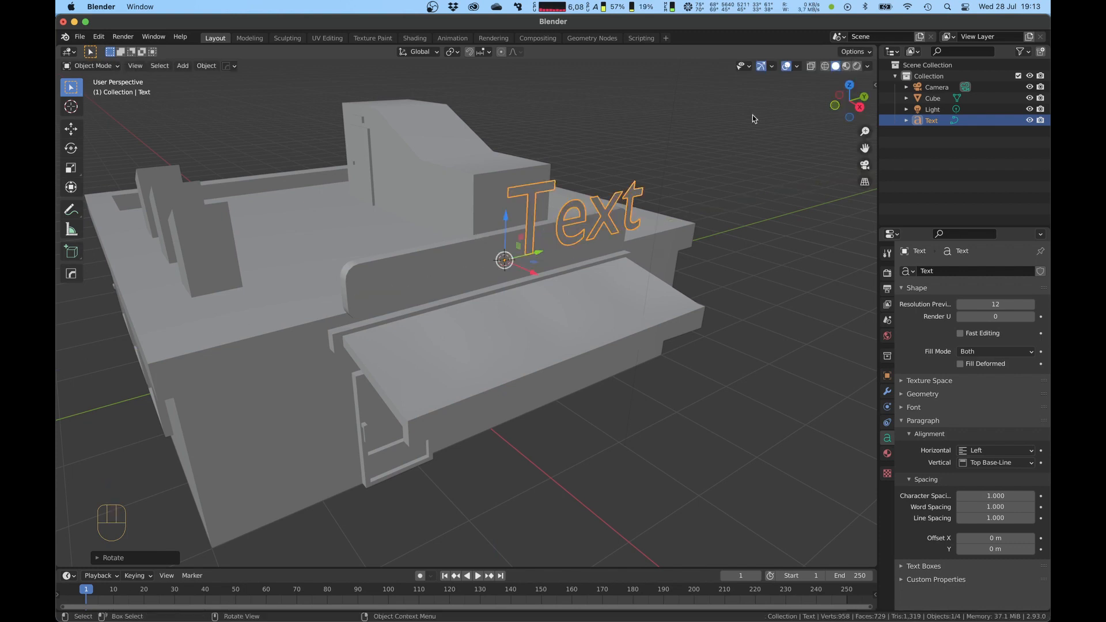
- From the front of the shop, scale down the text and position it on the sign board
{"action": "left_click", "coordinate": [861, 111]}
{"action": "left_click_drag", "start_coordinate": [442, 193], "coordinate": [386, 205]}
{"action": "key", "text": "s"}
{"action": "left_click", "coordinate": [487, 176]}
{"action": "key", "text": "s"}
{"action": "left_click", "coordinate": [565, 137]}
{"action": "left_click_drag", "start_coordinate": [367, 178], "coordinate": [368, 174]}
{"action": "middle_click_drag", "start_coordinate": [458, 168], "coordinate": [465, 200]}
- Replace the text with "THE SHOP" and shift it along Y to centre it on the sign board
{"action": "key", "text": "Tab"}
{"action": "key", "text": "BackSpace"}
{"action": "key", "text": "BackSpace"}
{"action": "key", "text": "BackSpace"}
{"action": "key", "text": "BackSpace"}
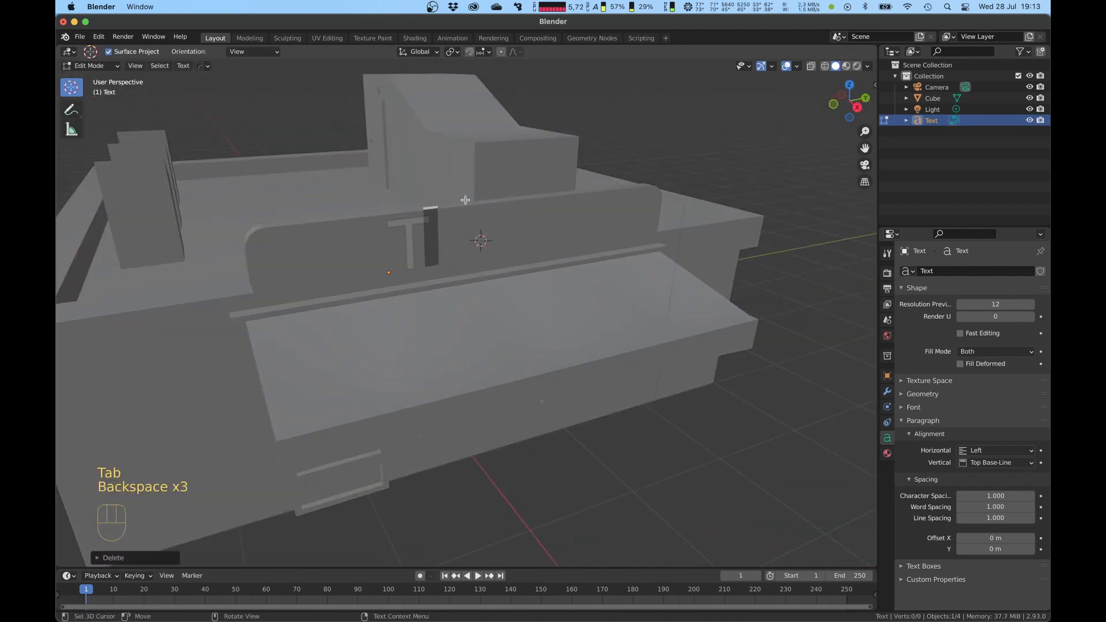
{"action": "type", "text": "THE SHOP"}
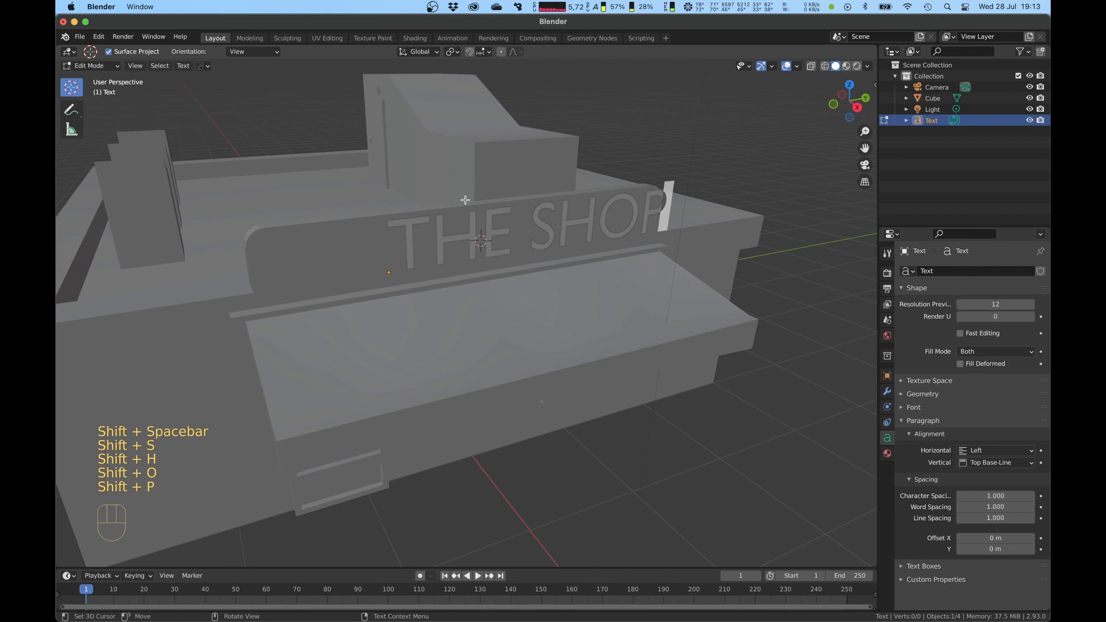
{"action": "key", "text": "Tab"}
{"action": "left_click_drag", "start_coordinate": [435, 266], "coordinate": [343, 272]}
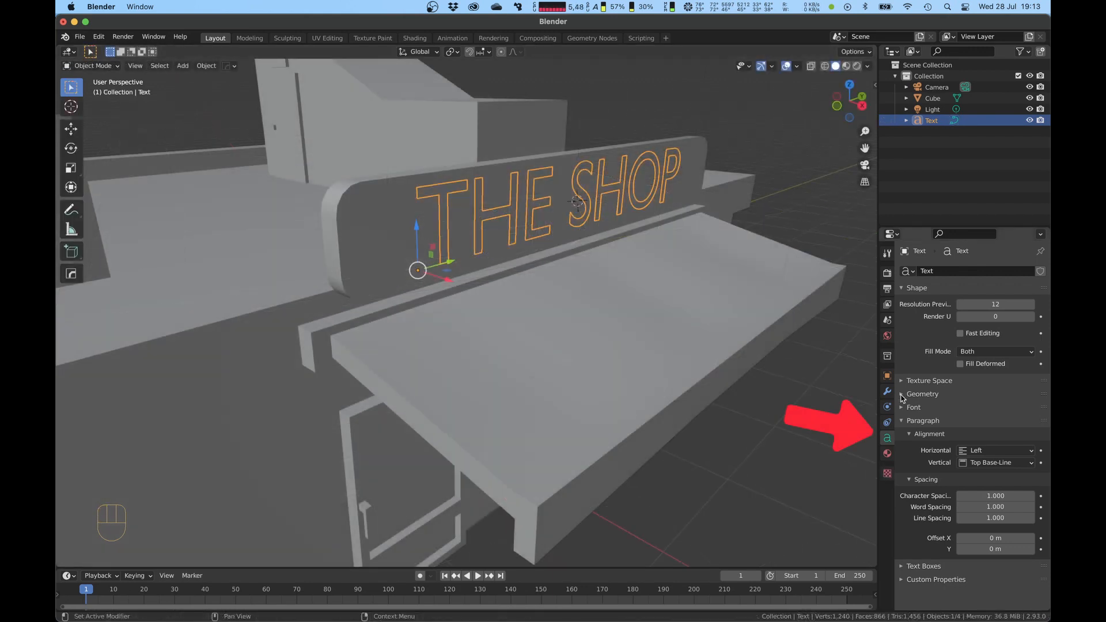
- Set the sign text's geometry extrusion to 0.034 m and deselect the text
{"action": "left_click", "coordinate": [902, 396]}
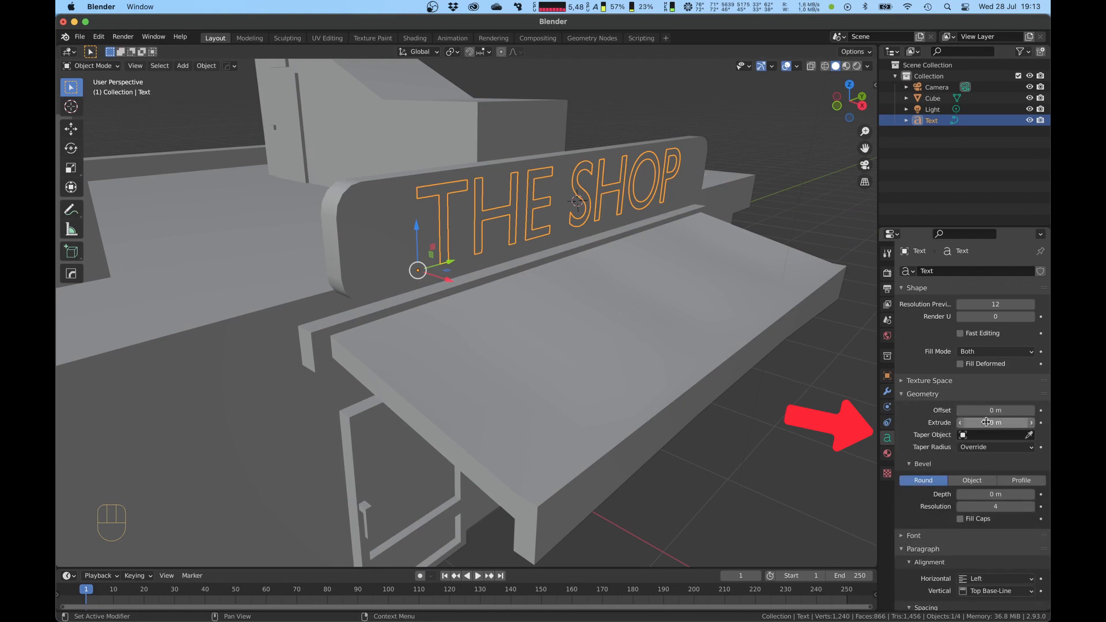
{"action": "left_click_drag", "start_coordinate": [979, 421], "coordinate": [979, 421]}
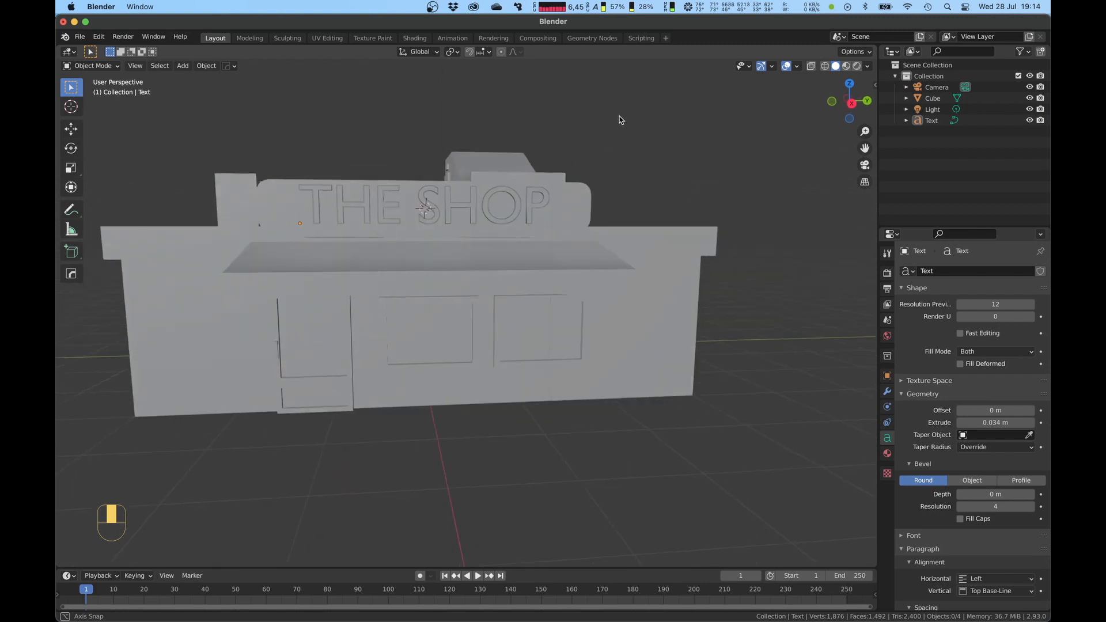
{"action": "scroll", "coordinate": [527, 175], "scroll_direction": "down", "scroll_amount": 2}
{"action": "middle_click_drag", "start_coordinate": [527, 175], "coordinate": [594, 205]}
{"action": "scroll", "coordinate": [602, 201], "scroll_direction": "up", "scroll_amount": 3}
{"action": "scroll", "coordinate": [569, 202], "scroll_direction": "down", "scroll_amount": 2}
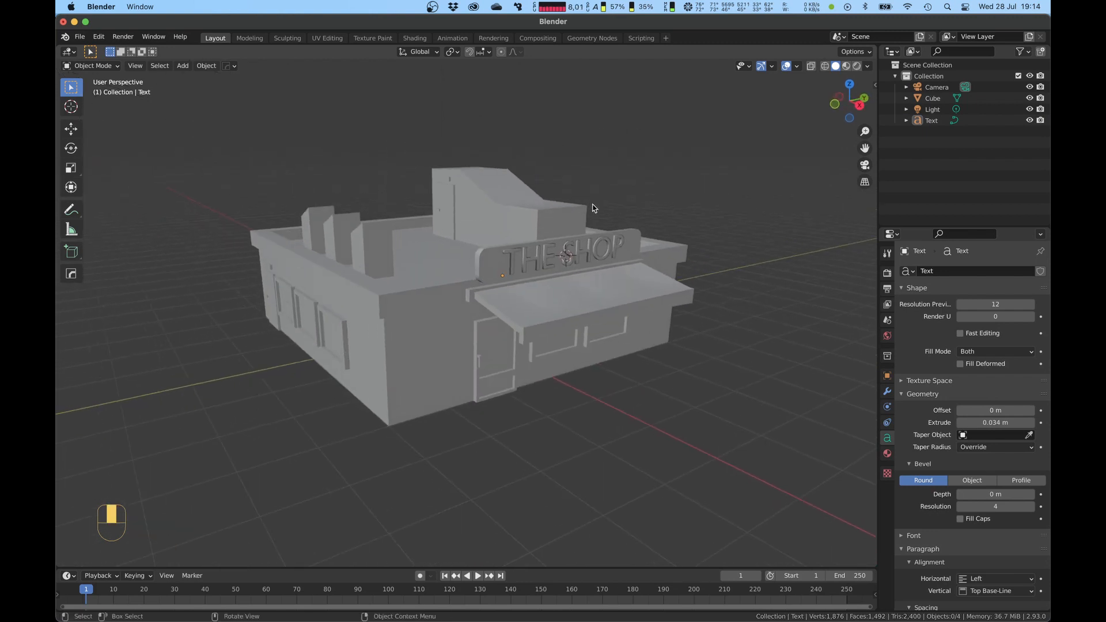
- Try adding a plane at the 3D cursor on the sign board, and undo it
{"action": "scroll", "coordinate": [593, 208], "scroll_direction": "down", "scroll_amount": 3}
{"action": "key", "text": "shift+a"}
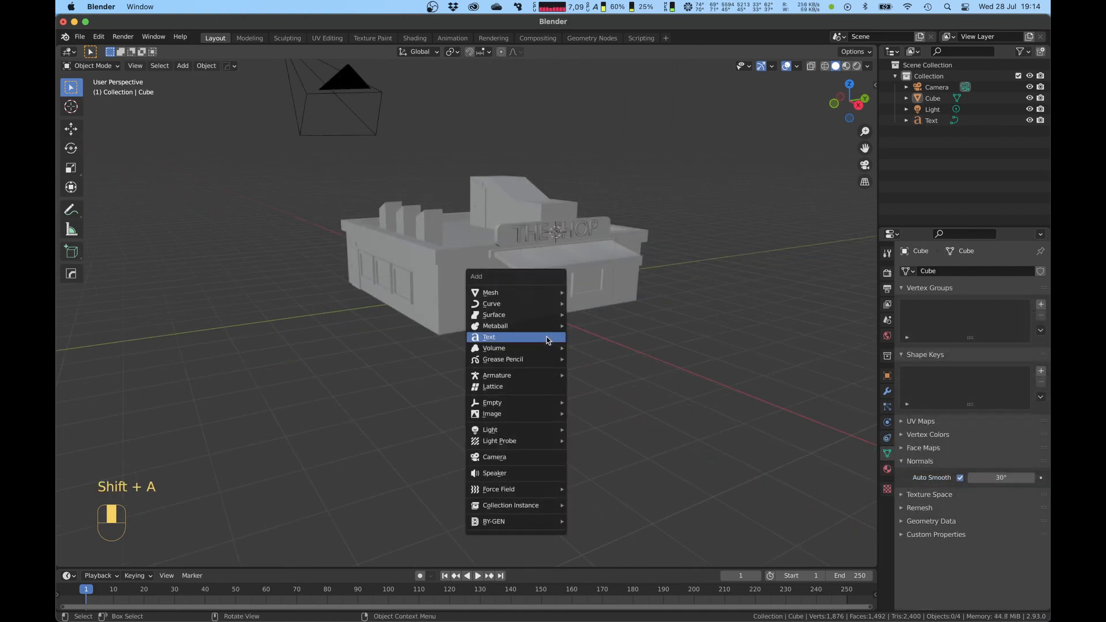
{"action": "mouse_move", "coordinate": [547, 303]}
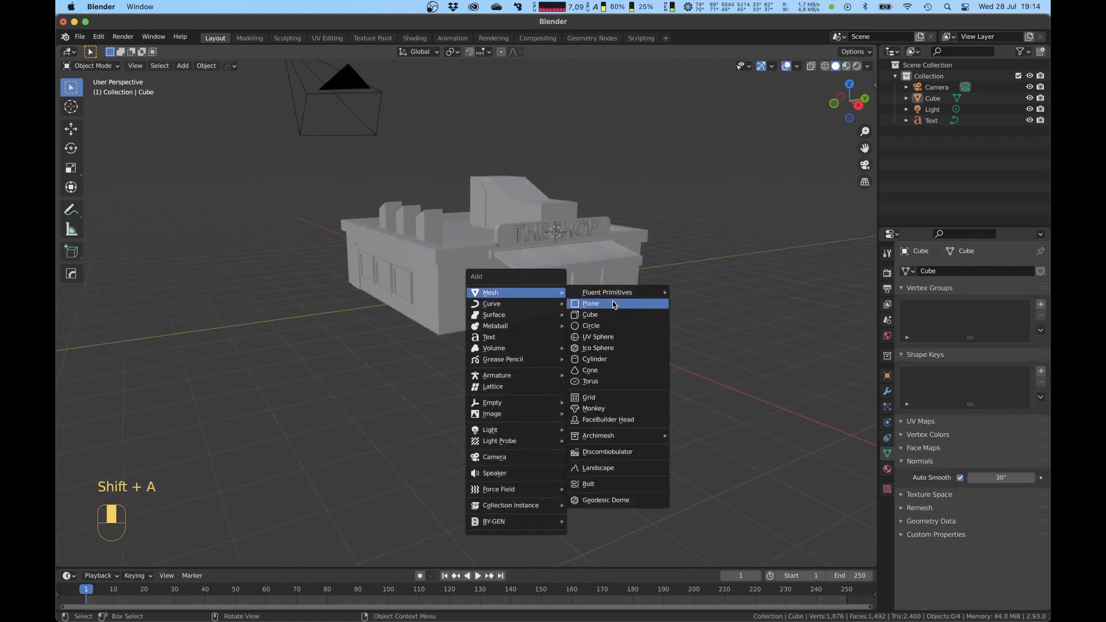
{"action": "left_click", "coordinate": [615, 304]}
{"action": "middle_click_drag", "start_coordinate": [600, 209], "coordinate": [594, 235]}
{"action": "scroll", "coordinate": [594, 235], "scroll_direction": "up", "scroll_amount": 1}
{"action": "key", "text": "super+z"}
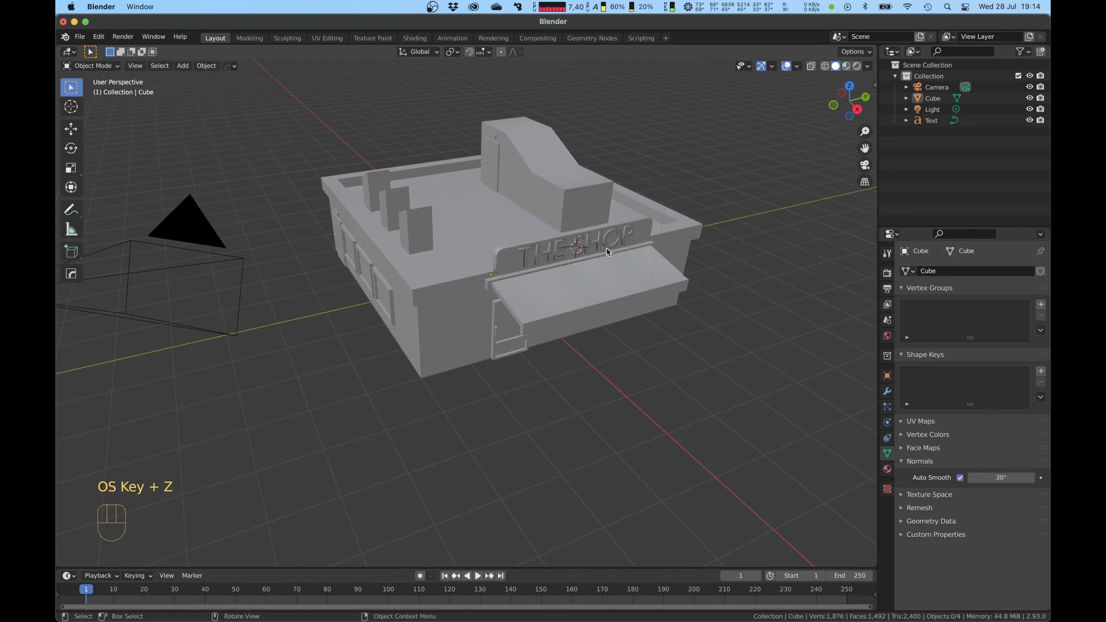
- Reset the 3D cursor to the world origin and add a plane there
{"action": "key", "text": "shift+s"}
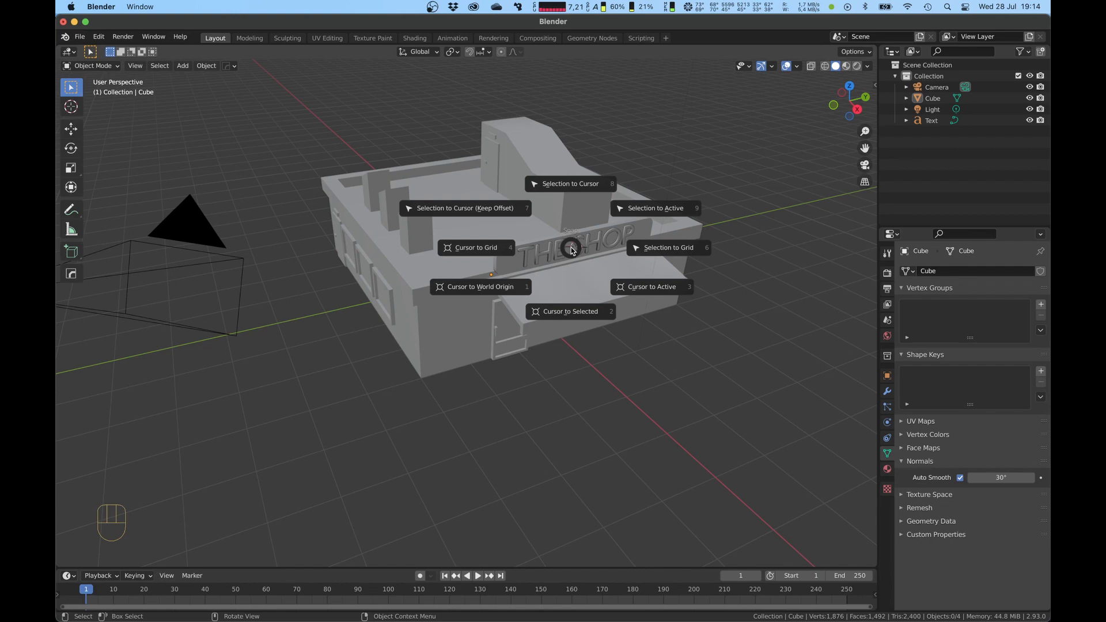
{"action": "left_click", "coordinate": [495, 281]}
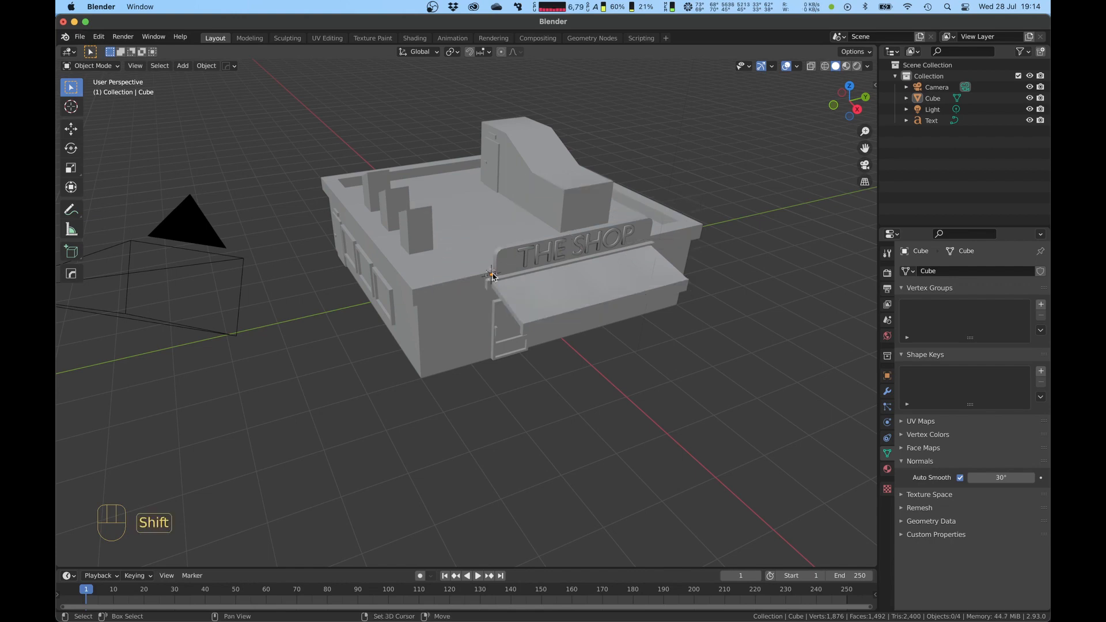
{"action": "key", "text": "shift+a"}
{"action": "left_click", "coordinate": [533, 285]}
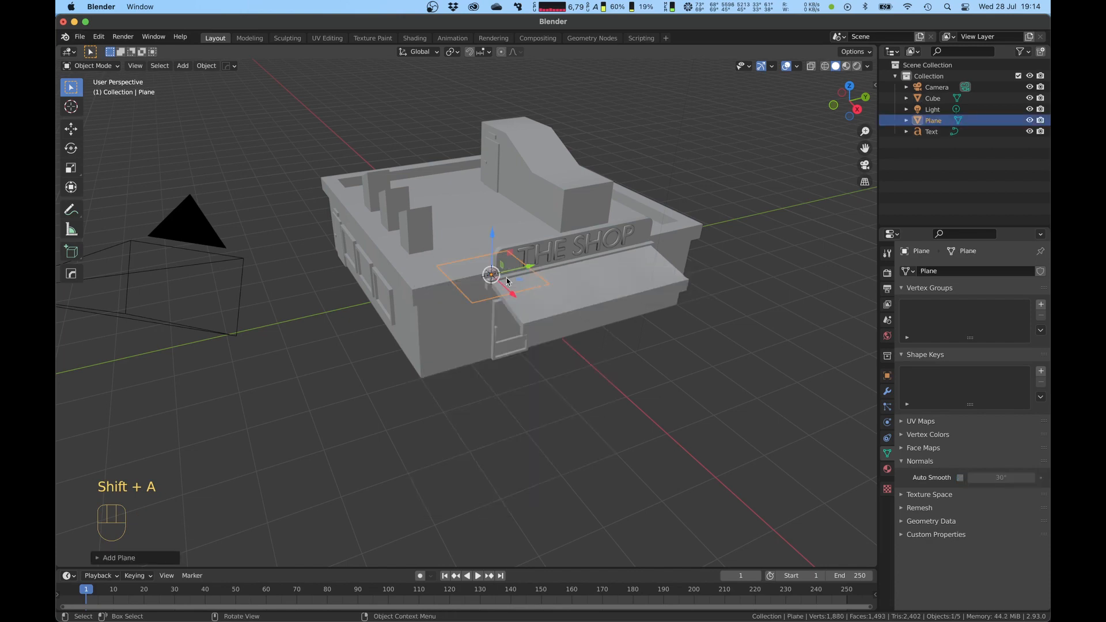
- Scale the new plane by 10 so it forms a large ground surface around the building
{"action": "middle_click_drag", "start_coordinate": [506, 278], "coordinate": [510, 260]}
{"action": "scroll", "coordinate": [509, 262], "scroll_direction": "down", "scroll_amount": 4}
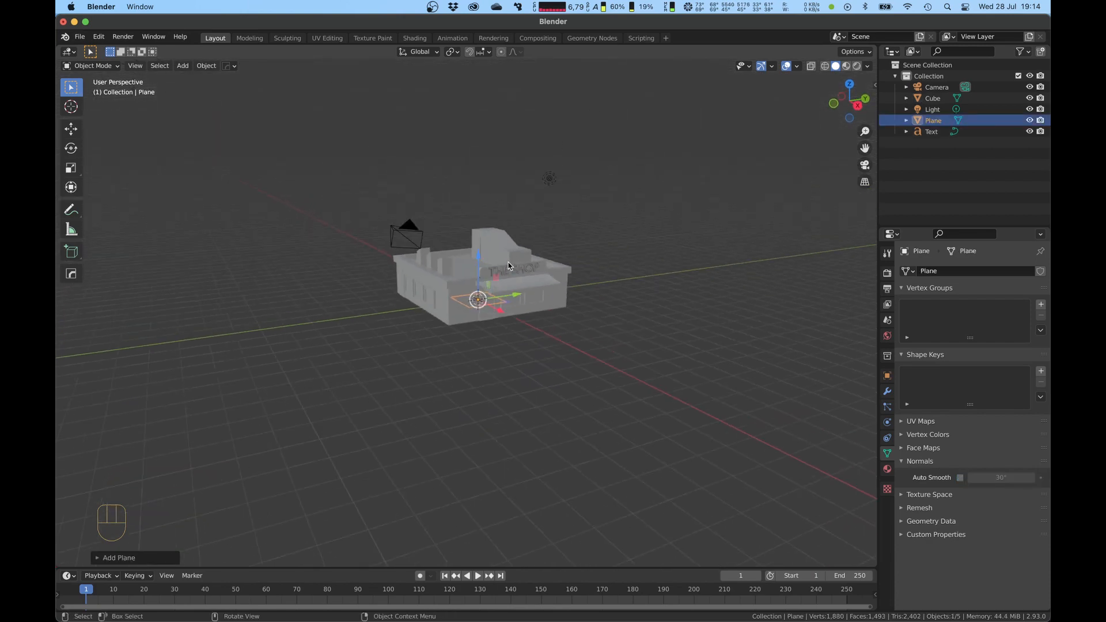
{"action": "type", "text": "s10"}
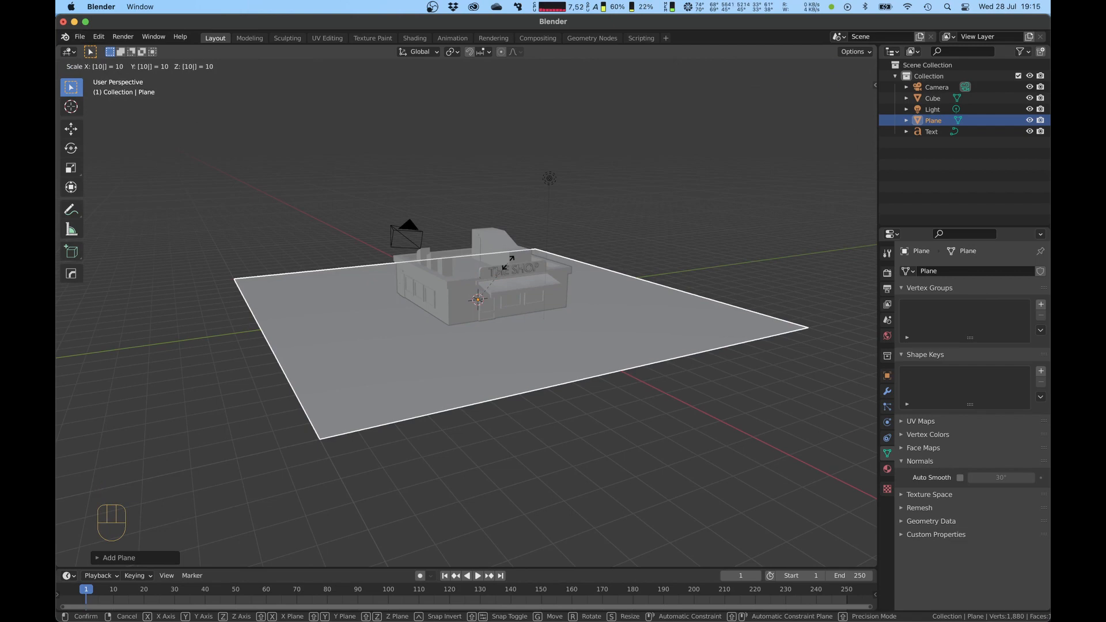
{"action": "key", "text": "Return"}
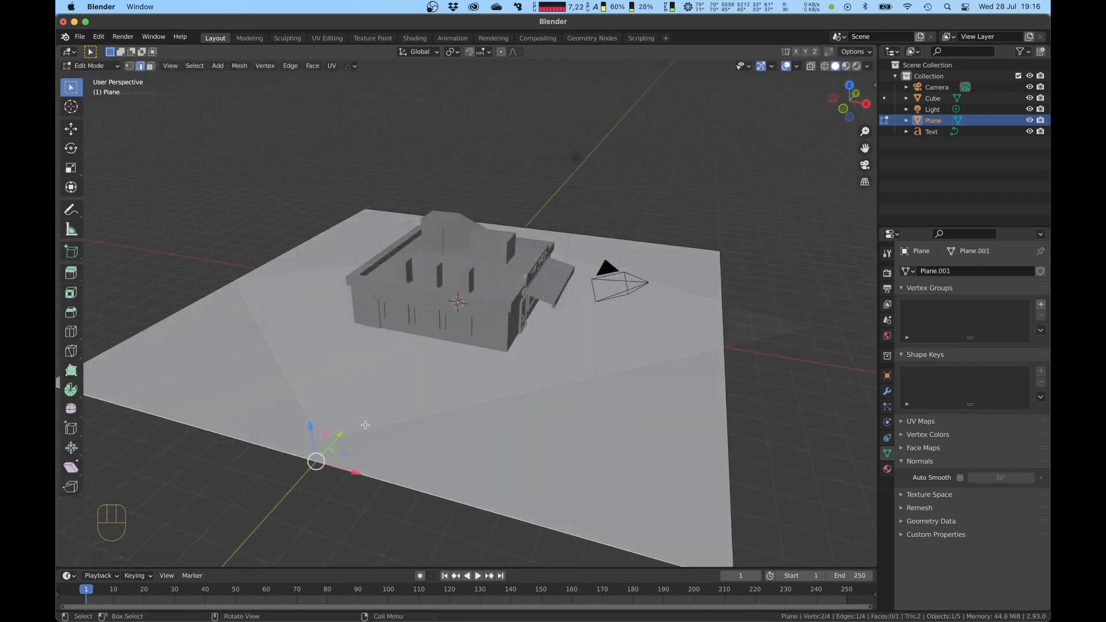
- Add two loop cuts across the ground plane and spread them by scaling 1.3 along X
{"action": "key", "text": "super+r"}
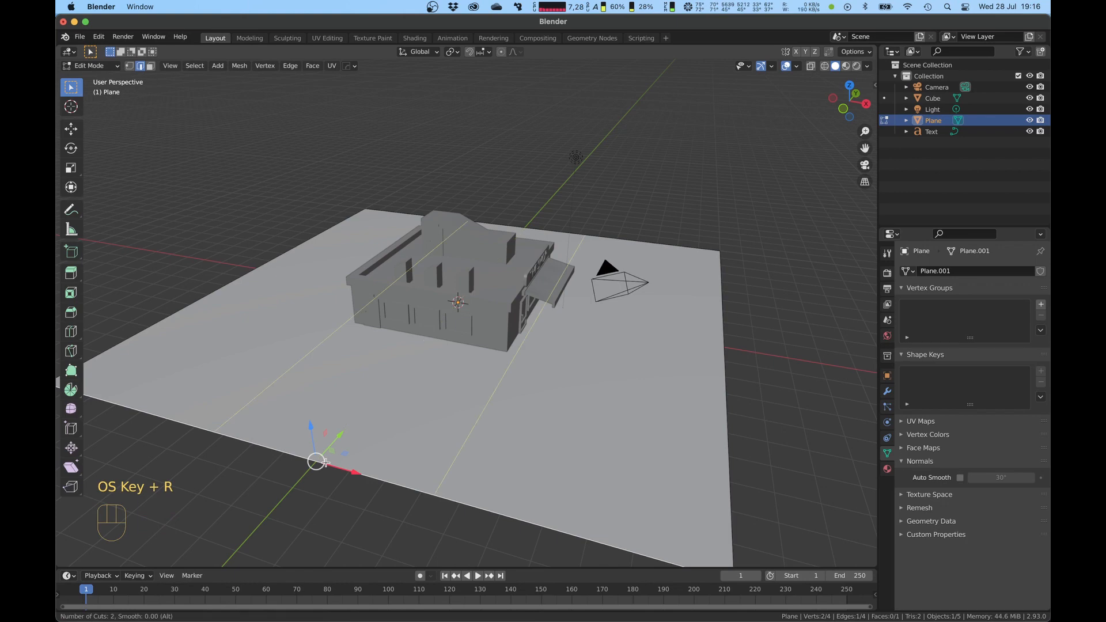
{"action": "left_click", "coordinate": [326, 463]}
{"action": "right_click", "coordinate": [327, 463]}
{"action": "key", "text": "s"}
{"action": "key", "text": "y"}
{"action": "key", "text": "x"}
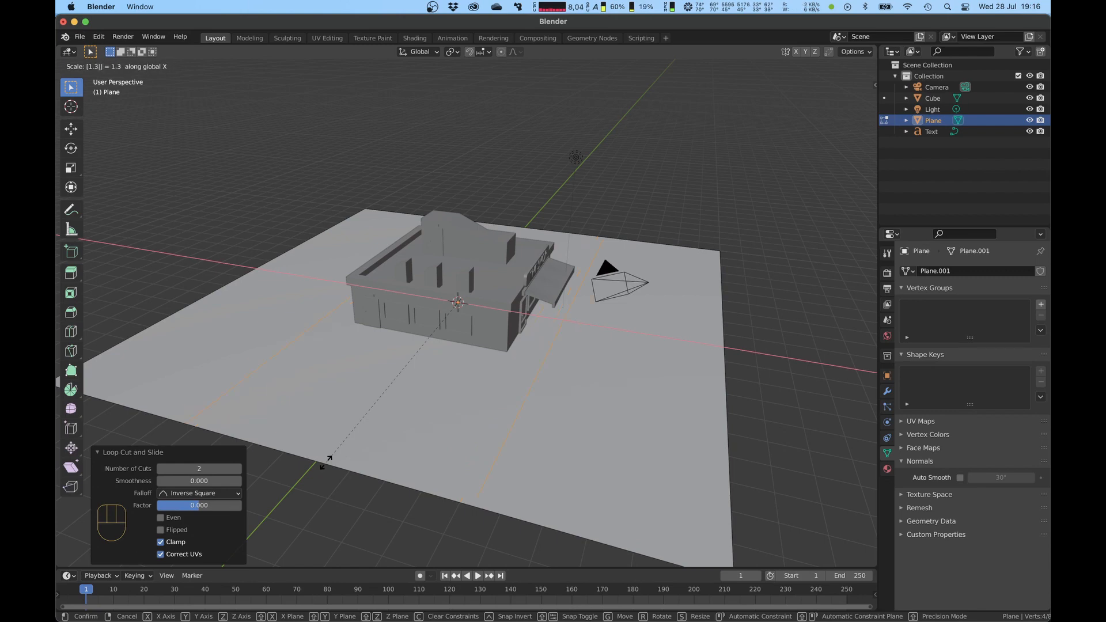
{"action": "key", "text": "Return"}
- Add two loop cuts in the ground plane's other direction and scale them 1.3 along Y
{"action": "key", "text": "super+r"}
{"action": "scroll", "coordinate": [711, 369], "scroll_direction": "up", "scroll_amount": 1}
{"action": "left_click", "coordinate": [710, 370]}
{"action": "right_click", "coordinate": [711, 369]}
{"action": "key", "text": "s"}
{"action": "key", "text": "y"}
{"action": "key", "text": "Return"}
{"action": "middle_click_drag", "start_coordinate": [711, 369], "coordinate": [563, 261]}
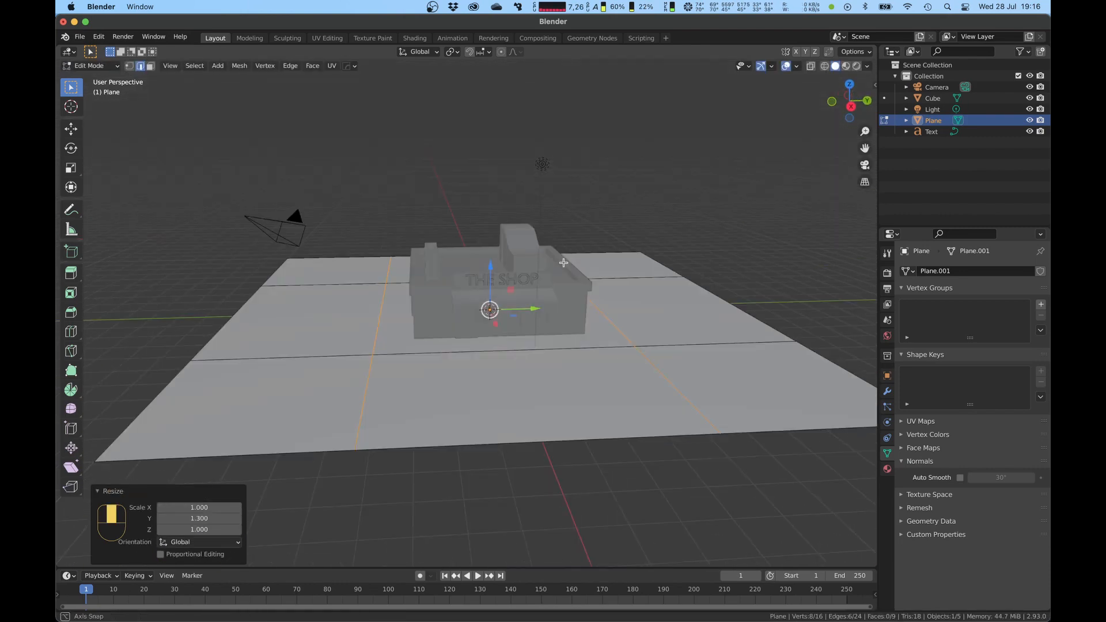
- Extrude the ground plane's central face about 0.09 m upward to form a raised base under the shop
{"action": "key", "text": "3"}
{"action": "left_click", "coordinate": [449, 332]}
{"action": "middle_click_drag", "start_coordinate": [449, 331], "coordinate": [478, 305]}
{"action": "scroll", "coordinate": [478, 304], "scroll_direction": "up", "scroll_amount": 4}
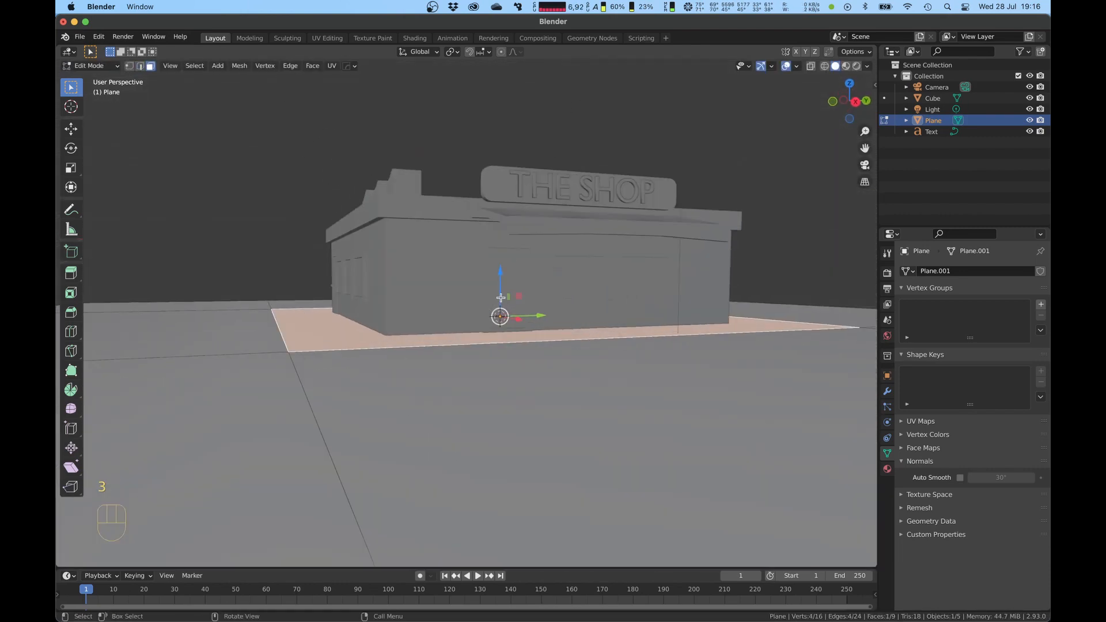
{"action": "key", "text": "e"}
{"action": "left_click", "coordinate": [551, 276]}
{"action": "scroll", "coordinate": [528, 292], "scroll_direction": "down", "scroll_amount": 4}
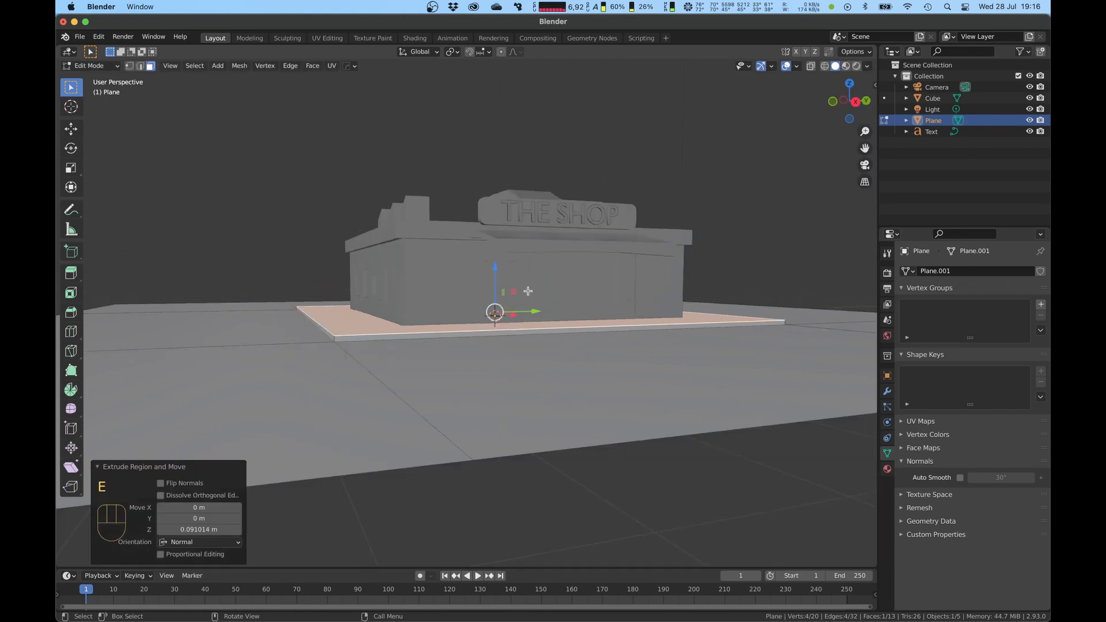
- Select the whole linked ground mesh and lower it slightly along Z
{"action": "key", "text": "super+l"}
{"action": "scroll", "coordinate": [528, 292], "scroll_direction": "up", "scroll_amount": 5}
{"action": "left_click_drag", "start_coordinate": [513, 267], "coordinate": [515, 277]}
- Rename the building object Shop, the plane Ground and the sign text object ShopText
{"action": "left_click", "coordinate": [856, 101]}
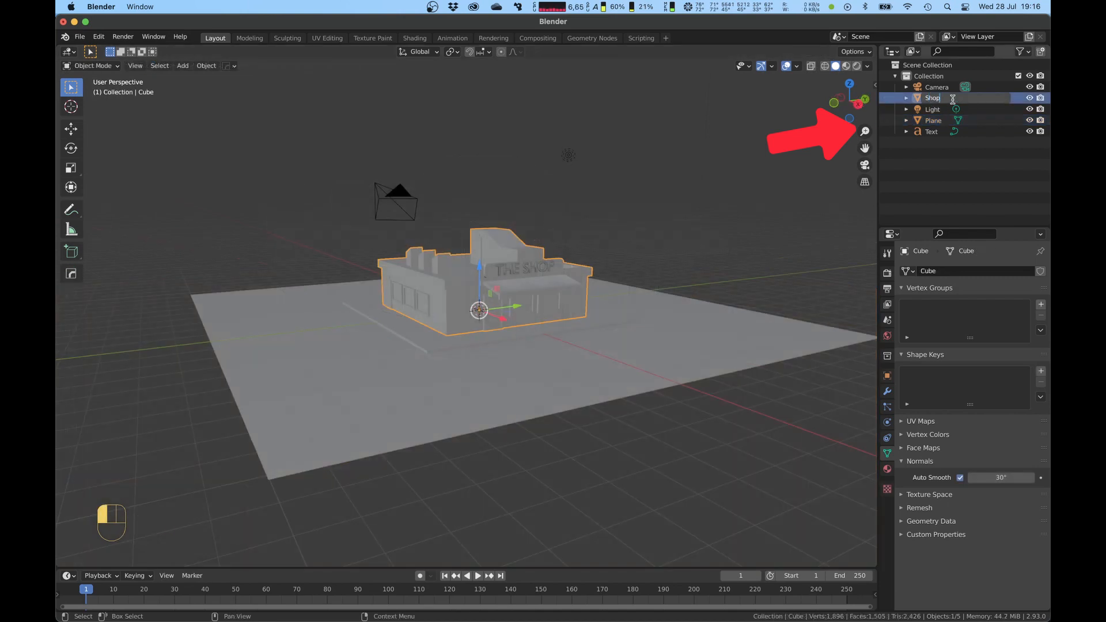
{"action": "left_click", "coordinate": [932, 109]}
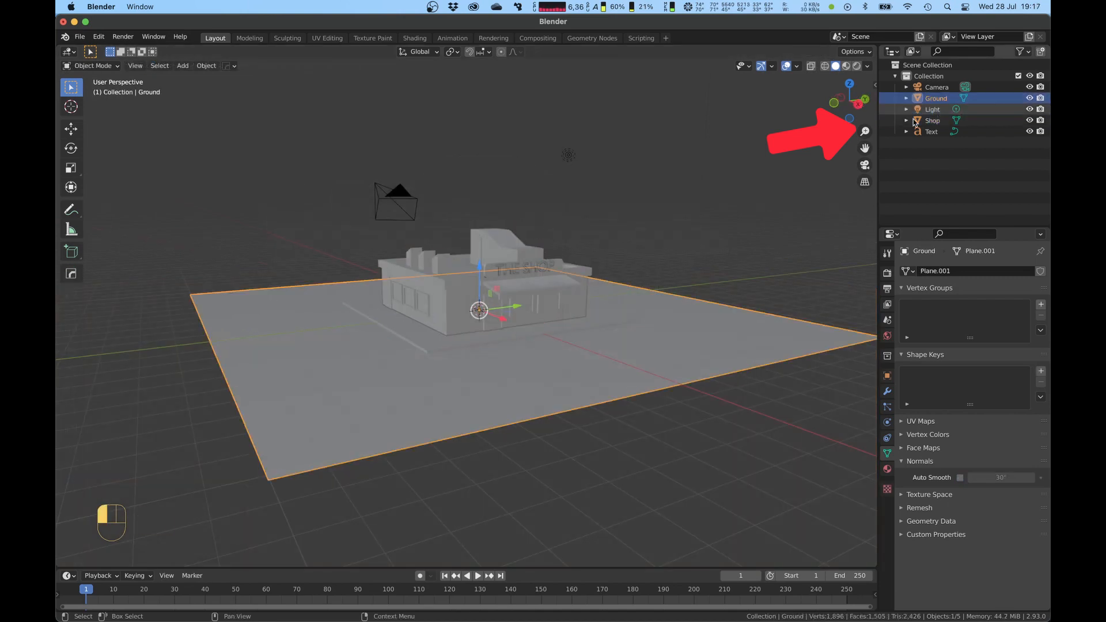
{"action": "left_click", "coordinate": [627, 213]}
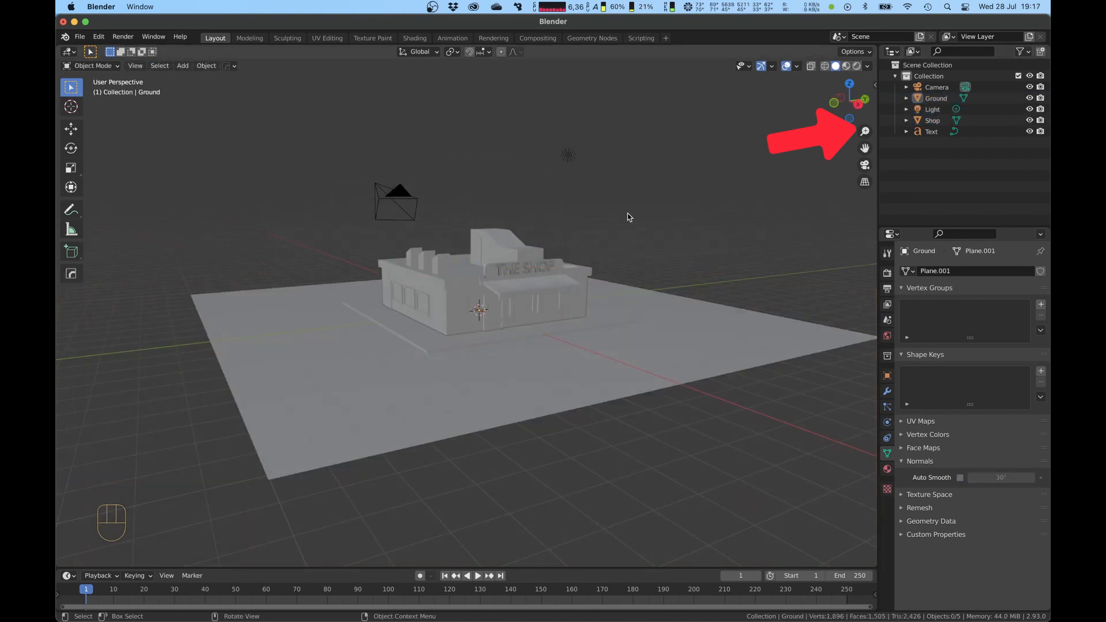
{"action": "double_click", "coordinate": [936, 133]}
{"action": "type", "text": "ShopText"}
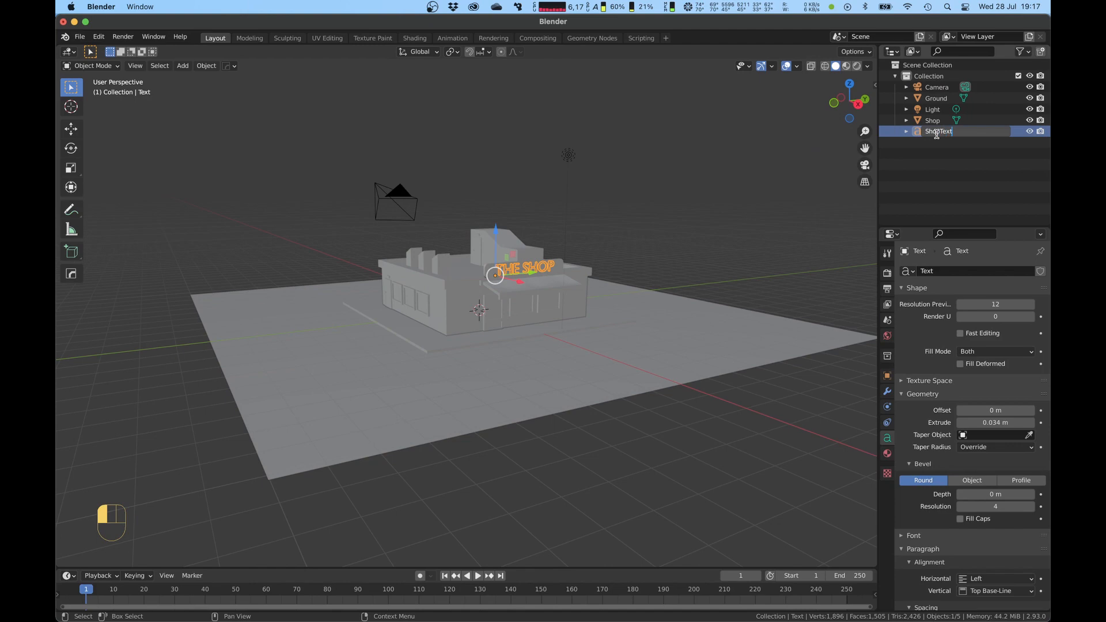
{"action": "key", "text": "Return"}
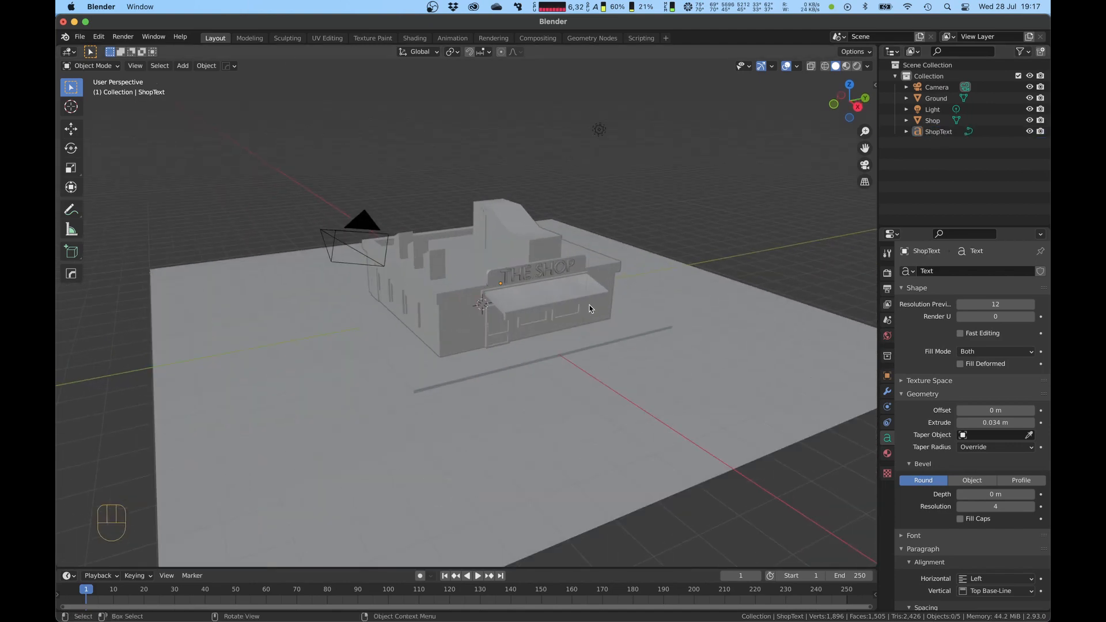
- Place the 3D cursor at the near front corner of the raised base and add a cube there
{"action": "mouse_move", "coordinate": [502, 336]}
{"action": "middle_mouse_down"}
{"action": "mouse_move", "coordinate": [490, 329]}
{"action": "mouse_move", "coordinate": [503, 310]}
{"action": "mouse_move", "coordinate": [511, 332]}
{"action": "middle_mouse_up"}
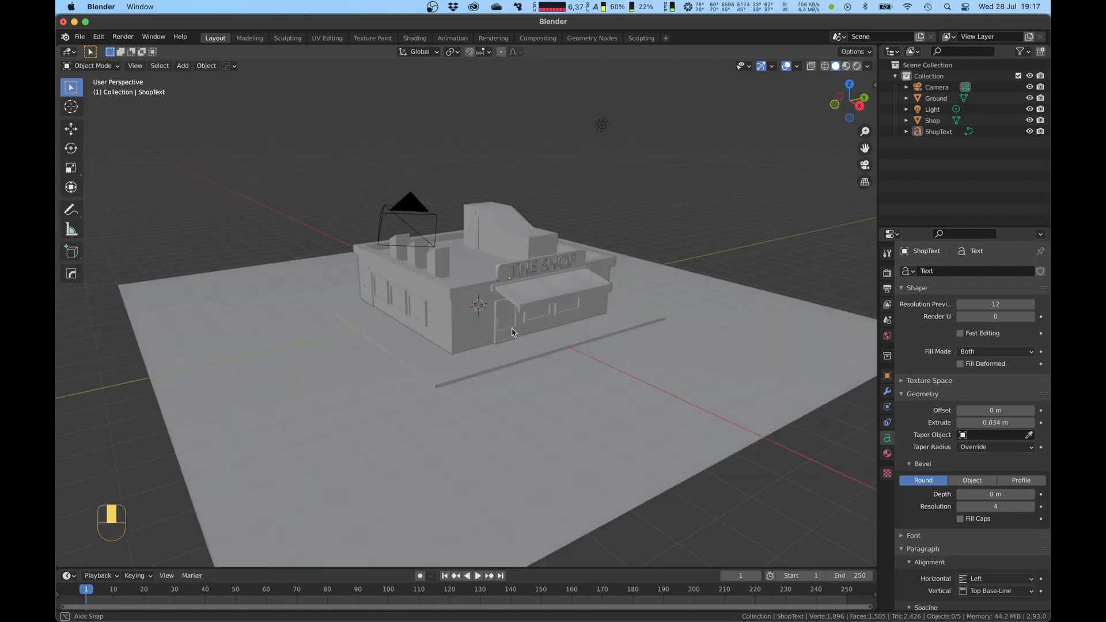
{"action": "scroll", "coordinate": [484, 349], "scroll_direction": "up", "scroll_amount": 2}
{"action": "left_click", "coordinate": [472, 371]}
{"action": "middle_click_drag", "start_coordinate": [474, 364], "coordinate": [501, 336], "text": "shift"}
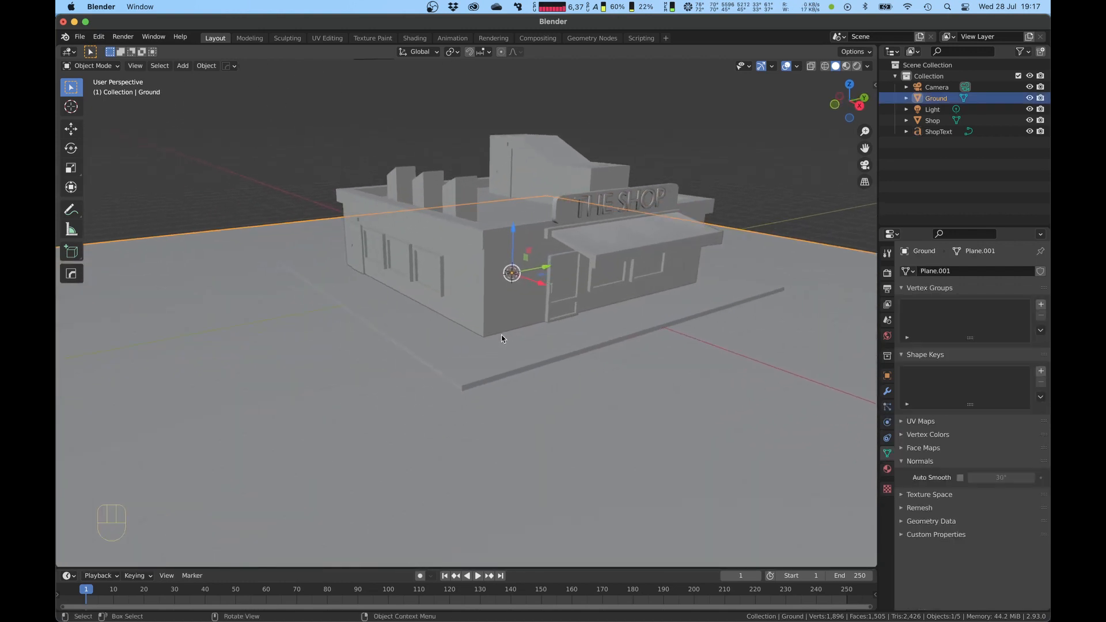
{"action": "scroll", "coordinate": [477, 373], "scroll_direction": "up", "scroll_amount": 1}
{"action": "right_click", "coordinate": [462, 402], "text": "shift"}
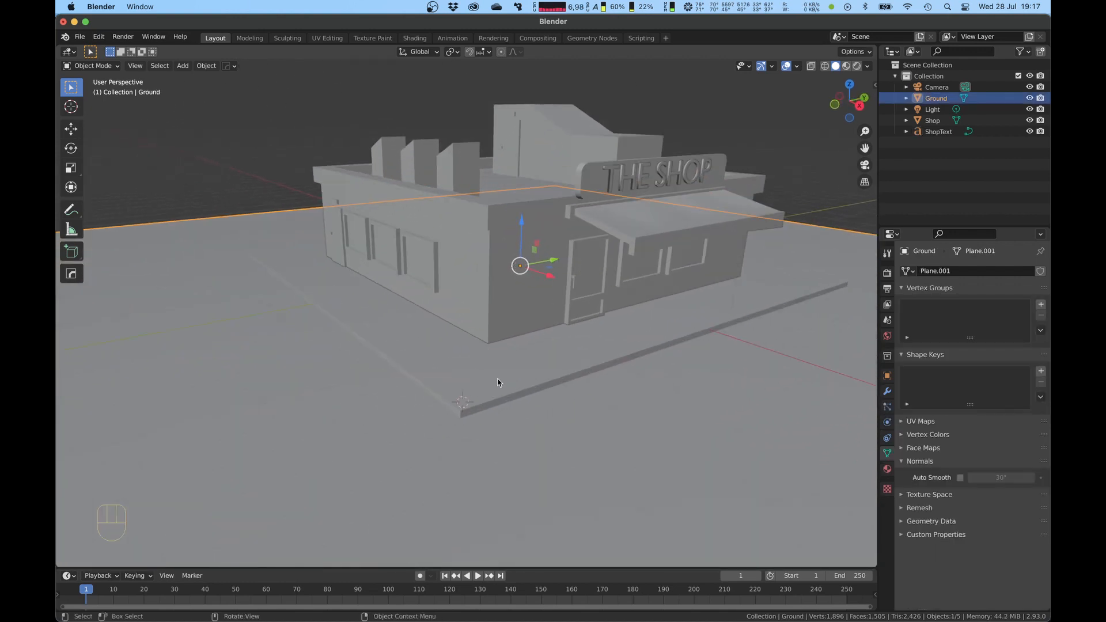
{"action": "key", "text": "shift+a"}
{"action": "left_click", "coordinate": [545, 399]}
- Scale the new cube's mesh down to fence-post size and position it at the base corner
{"action": "key", "text": "Tab"}
{"action": "key", "text": "s"}
{"action": "right_click", "coordinate": [777, 312]}
{"action": "key", "text": "s"}
{"action": "key", "text": "g"}
{"action": "scroll", "coordinate": [486, 368], "scroll_direction": "up", "scroll_amount": 4}
{"action": "key", "text": "g"}
{"action": "middle_click_drag", "start_coordinate": [486, 368], "coordinate": [553, 374]}
- Move individual faces of the small cube to turn it into a tall upright post standing on the base
{"action": "left_click", "coordinate": [563, 296]}
{"action": "left_click", "coordinate": [454, 431]}
{"action": "key", "text": "g"}
{"action": "left_click", "coordinate": [539, 328]}
{"action": "key", "text": "g"}
{"action": "left_click", "coordinate": [547, 322]}
- Narrow the whole post by scaling it 0.458 in X and Y, leaving out Z
{"action": "key", "text": "super+l"}
{"action": "key", "text": "s"}
{"action": "middle_click_drag", "start_coordinate": [547, 323], "coordinate": [716, 261]}
{"action": "key", "text": "shift+z"}
{"action": "left_click", "coordinate": [544, 333]}
- Duplicate the post along X and scale the copy thinner in Y and shorter in Z for a fence panel
{"action": "key", "text": "shift+d"}
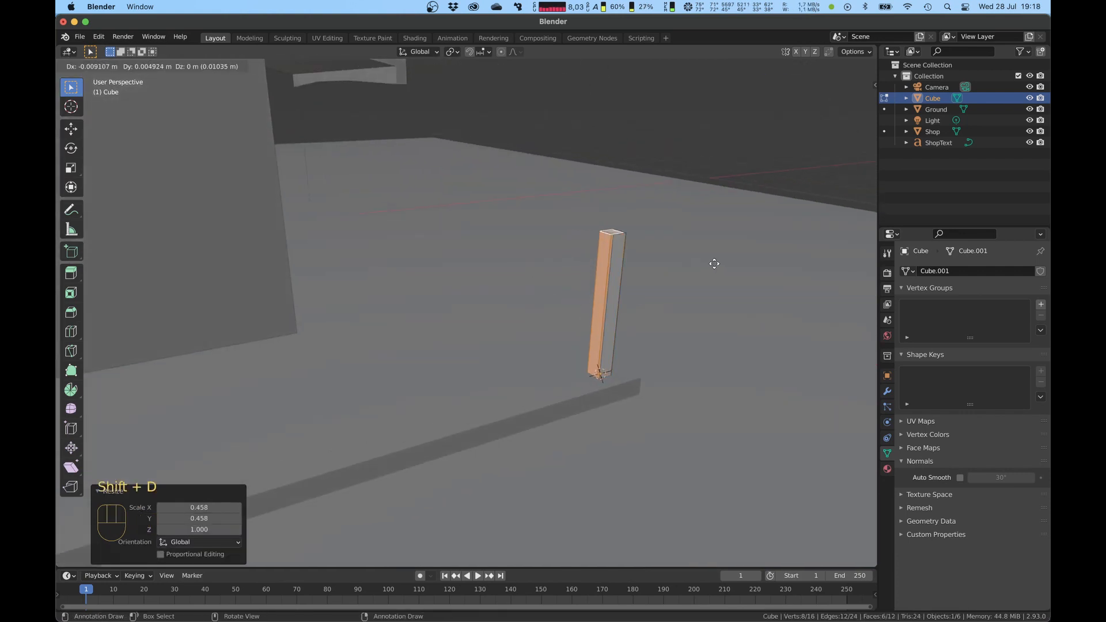
{"action": "key", "text": "x"}
{"action": "left_click", "coordinate": [699, 265]}
{"action": "key", "text": "s"}
{"action": "key", "text": "x"}
{"action": "key", "text": "y"}
{"action": "left_click", "coordinate": [632, 298]}
{"action": "key", "text": "s"}
{"action": "key", "text": "z"}
{"action": "left_click", "coordinate": [659, 241]}
- Move the panel along X against the post and pull its far end face along X into a long fence panel
{"action": "key", "text": "g"}
{"action": "key", "text": "x"}
{"action": "left_click", "coordinate": [623, 297]}
{"action": "left_click", "coordinate": [593, 286]}
{"action": "scroll", "coordinate": [591, 286], "scroll_direction": "down", "scroll_amount": 4}
{"action": "left_click_drag", "start_coordinate": [579, 302], "coordinate": [354, 317]}
{"action": "mouse_move", "coordinate": [416, 307]}
{"action": "middle_mouse_down"}
{"action": "mouse_move", "coordinate": [404, 303]}
{"action": "mouse_move", "coordinate": [428, 300]}
{"action": "middle_mouse_up"}
{"action": "left_click_drag", "start_coordinate": [427, 300], "coordinate": [450, 301]}
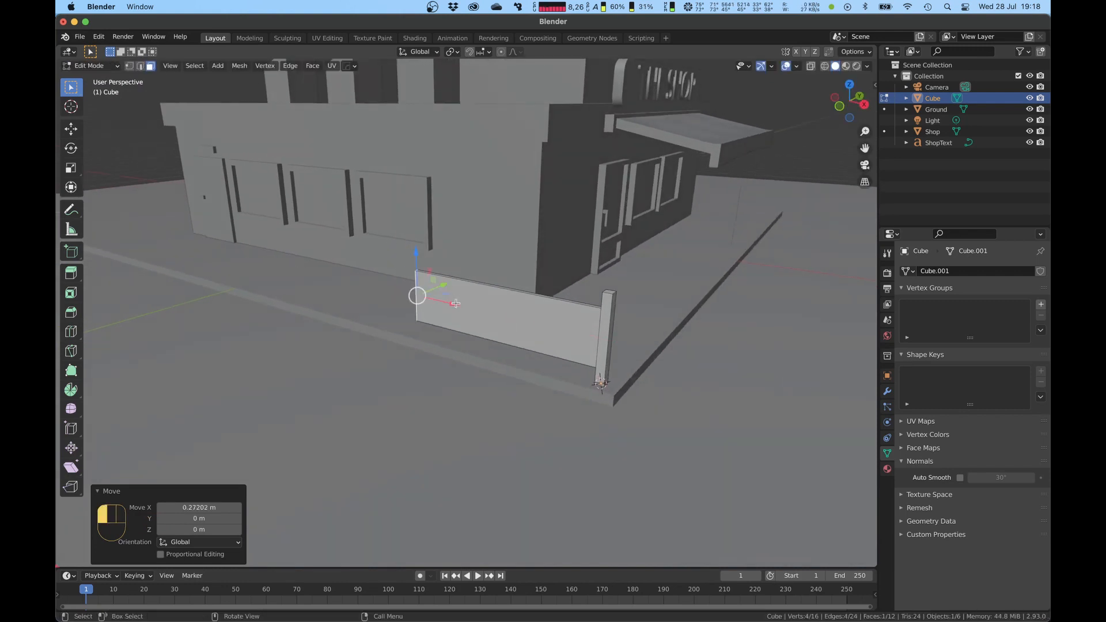
{"action": "key", "text": "Tab"}
- Add an Array modifier to the fence section and set its relative offset Factor X to -1
{"action": "mouse_move", "coordinate": [566, 290]}
{"action": "middle_mouse_down"}
{"action": "mouse_move", "coordinate": [539, 293]}
{"action": "mouse_move", "coordinate": [551, 295]}
{"action": "middle_mouse_up"}
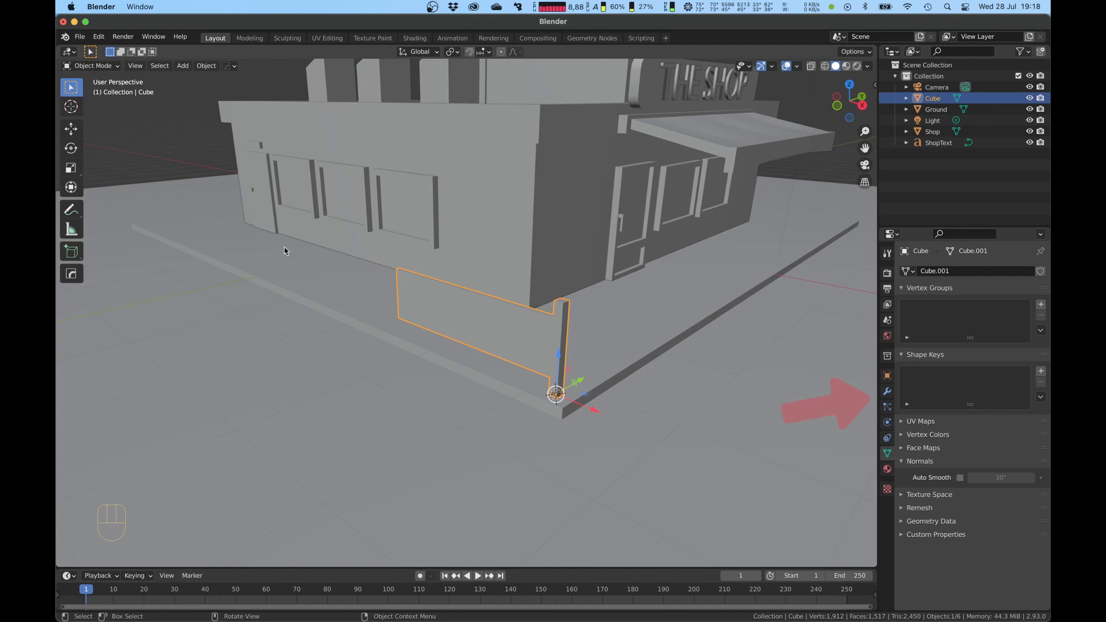
{"action": "left_click", "coordinate": [886, 392]}
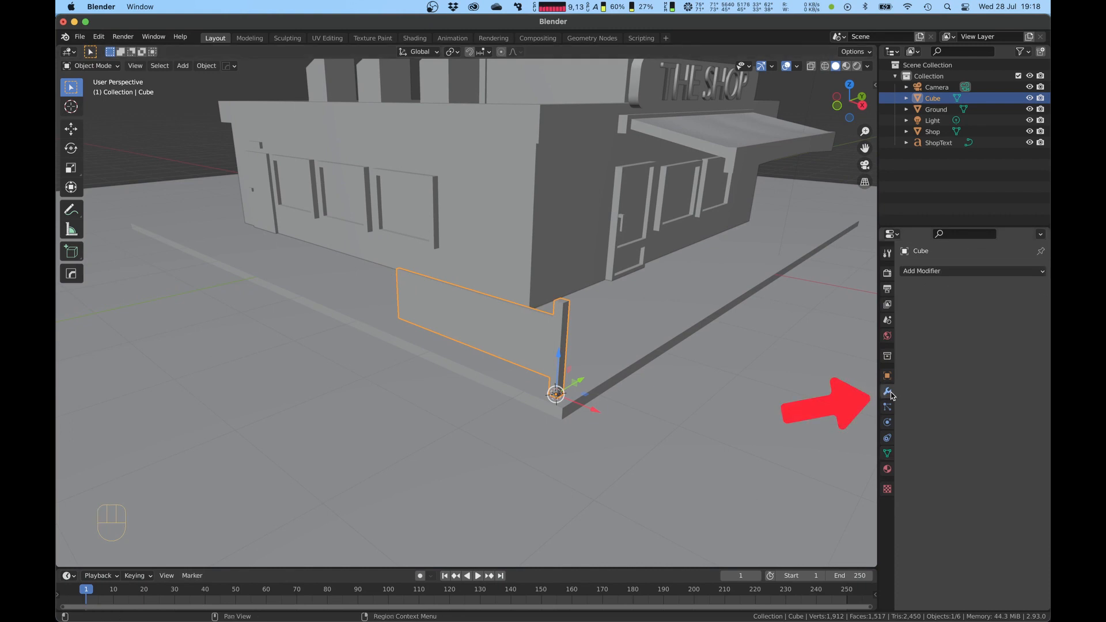
{"action": "left_click", "coordinate": [928, 271]}
{"action": "left_click", "coordinate": [845, 305]}
{"action": "scroll", "coordinate": [529, 318], "scroll_direction": "down", "scroll_amount": 5}
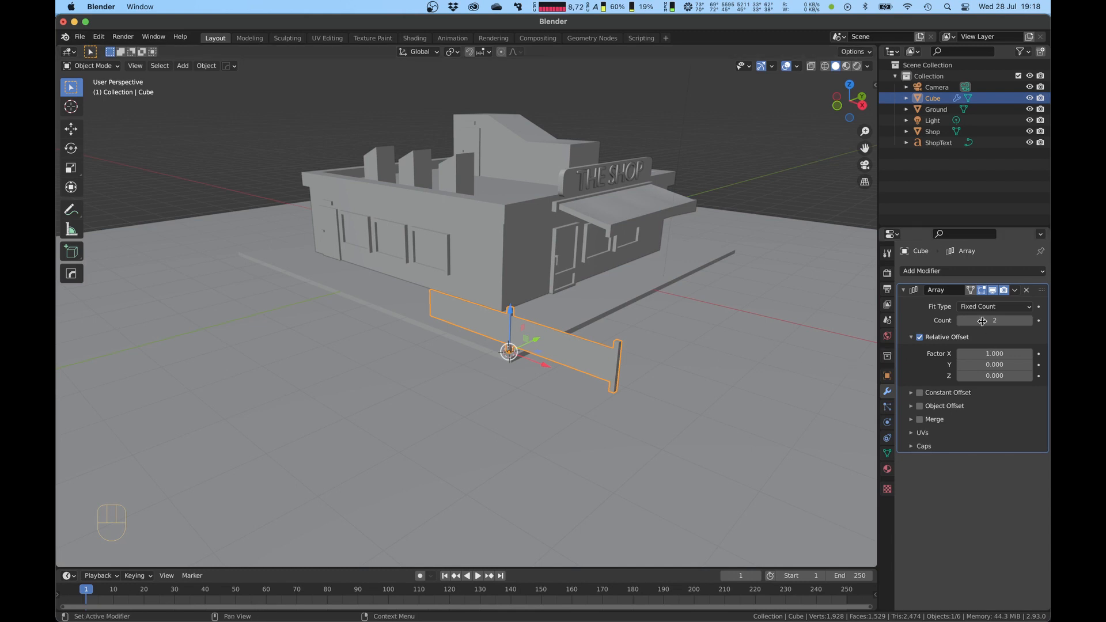
{"action": "mouse_move", "coordinate": [997, 353]}
{"action": "left_mouse_down"}
{"action": "mouse_move", "coordinate": [1043, 353]}
{"action": "mouse_move", "coordinate": [990, 353]}
{"action": "left_mouse_up"}
{"action": "left_click", "coordinate": [1010, 353]}
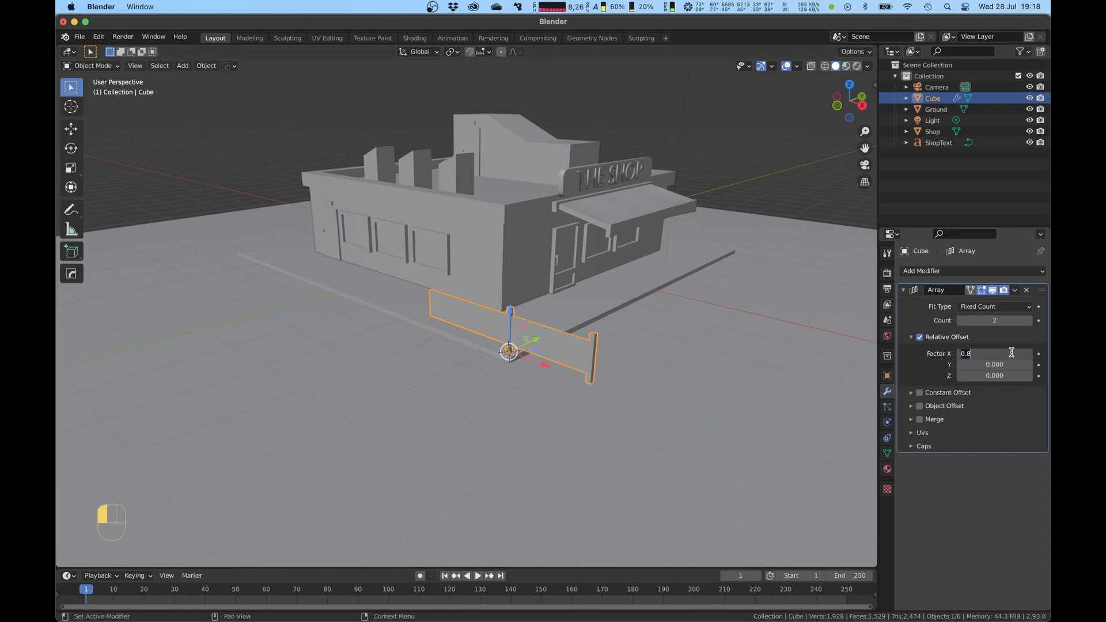
{"action": "type", "text": "-1"}
{"action": "key", "text": "Return"}
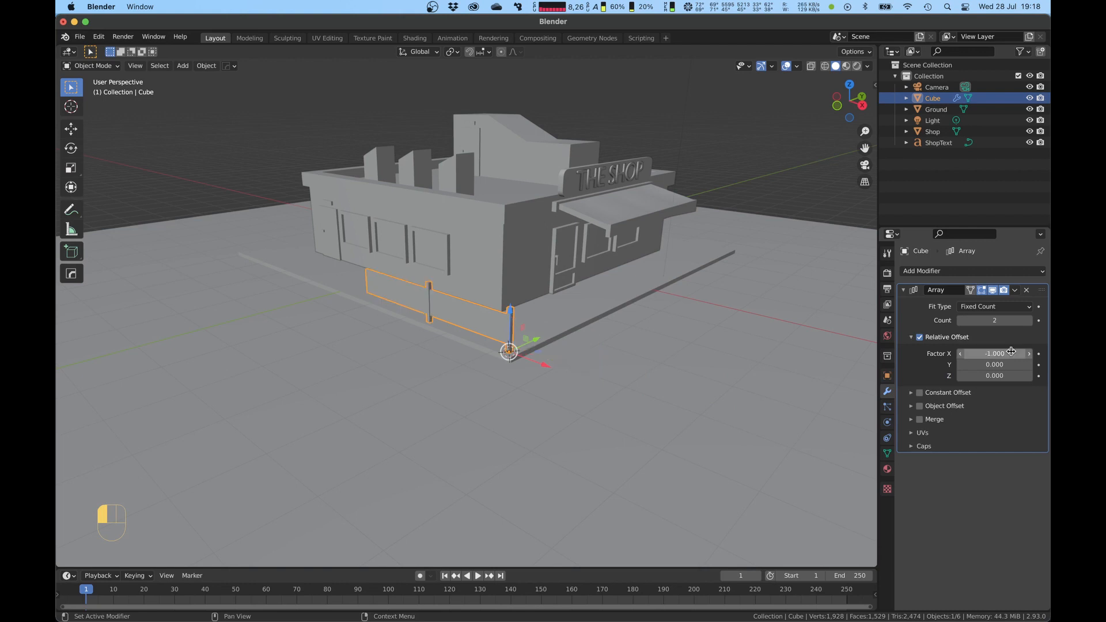
- Set the fence array's count to 5
{"action": "left_click", "coordinate": [1030, 323]}
{"action": "left_click", "coordinate": [1029, 323]}
{"action": "left_click", "coordinate": [1029, 323]}
{"action": "middle_click_drag", "start_coordinate": [399, 222], "coordinate": [461, 234]}
{"action": "middle_click_drag", "start_coordinate": [461, 234], "coordinate": [536, 294], "text": "shift"}
- Adjust the fence panel's end face along X so the arrayed fence fits the side of the raised base
{"action": "key", "text": "Tab"}
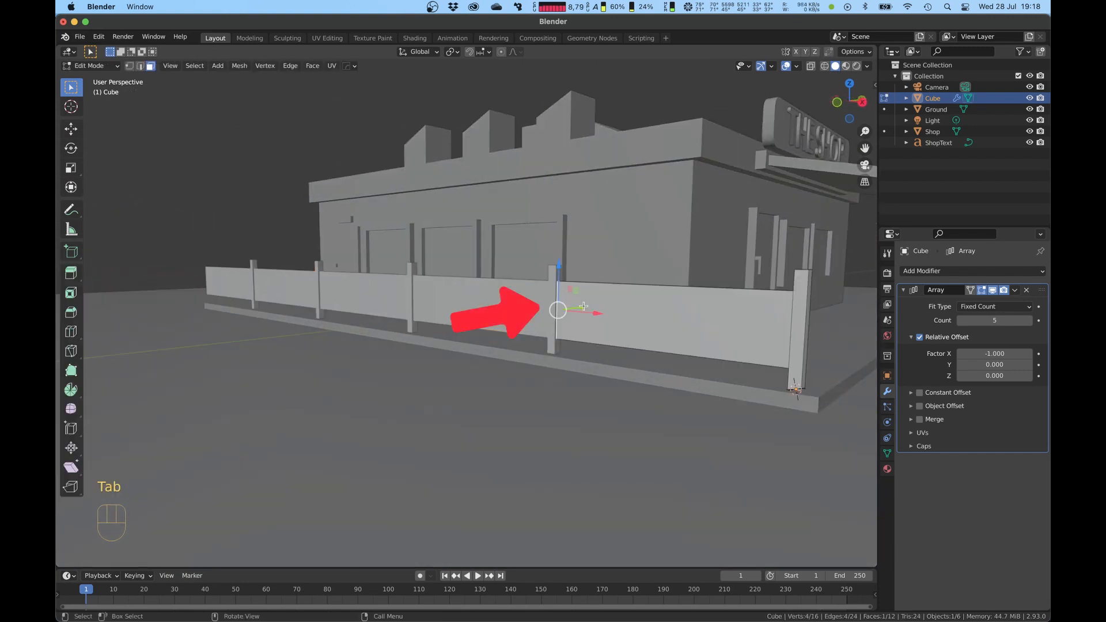
{"action": "scroll", "coordinate": [240, 262], "scroll_direction": "down", "scroll_amount": 3}
{"action": "middle_click_drag", "start_coordinate": [239, 261], "coordinate": [429, 284]}
{"action": "scroll", "coordinate": [428, 283], "scroll_direction": "up", "scroll_amount": 2}
{"action": "left_click_drag", "start_coordinate": [778, 285], "coordinate": [801, 277]}
{"action": "key", "text": "Tab"}
- Duplicate the fence along Y and place the copy on the opposite side of the shop
{"action": "scroll", "coordinate": [801, 276], "scroll_direction": "down", "scroll_amount": 4}
{"action": "middle_click_drag", "start_coordinate": [800, 277], "coordinate": [403, 323]}
{"action": "middle_click_drag", "start_coordinate": [403, 323], "coordinate": [401, 397]}
{"action": "key", "text": "shift+d"}
{"action": "key", "text": "y"}
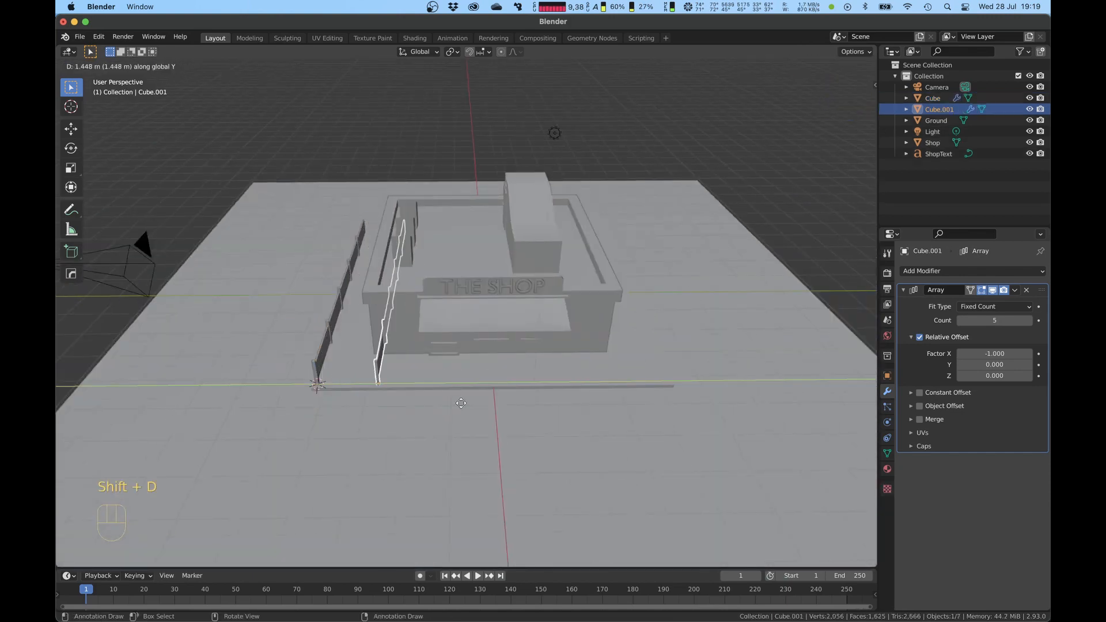
{"action": "left_click", "coordinate": [689, 393]}
- Duplicate the original fence and move the copy about 8.1 m along negative X to the rear corner
{"action": "middle_click_drag", "start_coordinate": [688, 392], "coordinate": [812, 339]}
{"action": "left_click", "coordinate": [602, 305]}
{"action": "key", "text": "shift+d"}
{"action": "key", "text": "x"}
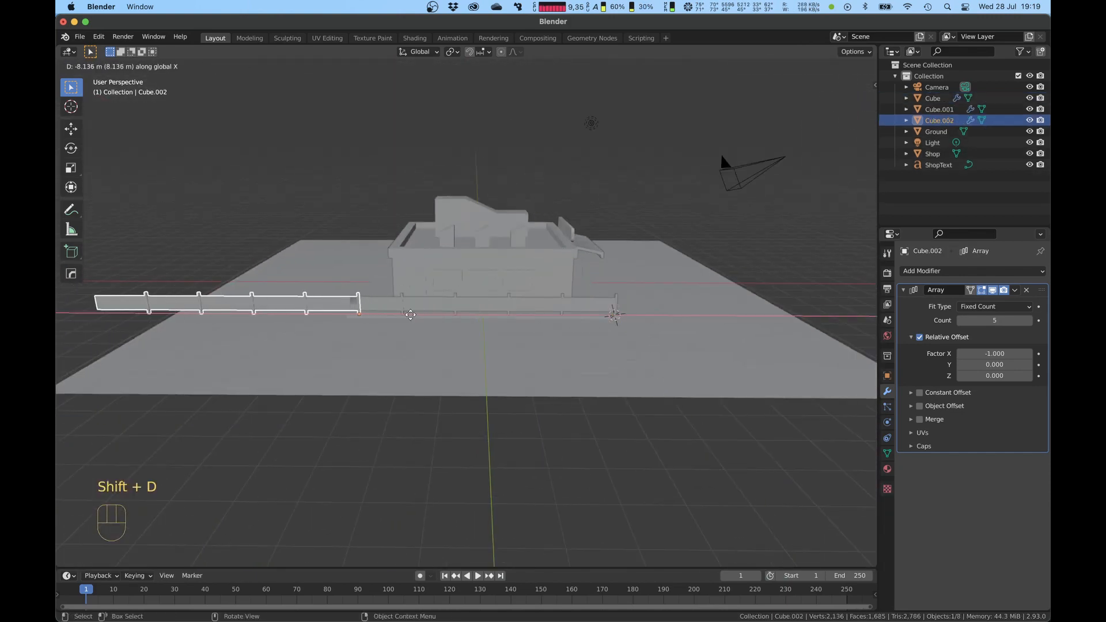
{"action": "left_click", "coordinate": [409, 315]}
- Rotate the duplicated rear fence by -90° about Z
{"action": "scroll", "coordinate": [409, 316], "scroll_direction": "up", "scroll_amount": 4}
{"action": "type", "text": "rz"}
{"action": "middle_click_drag", "start_coordinate": [328, 305], "coordinate": [535, 332]}
{"action": "type", "text": "90-"}
{"action": "key", "text": "Return"}
- Move the rear fence about 0.068 m along X to line it up with the side fence's corner
{"action": "scroll", "coordinate": [430, 318], "scroll_direction": "up", "scroll_amount": 5}
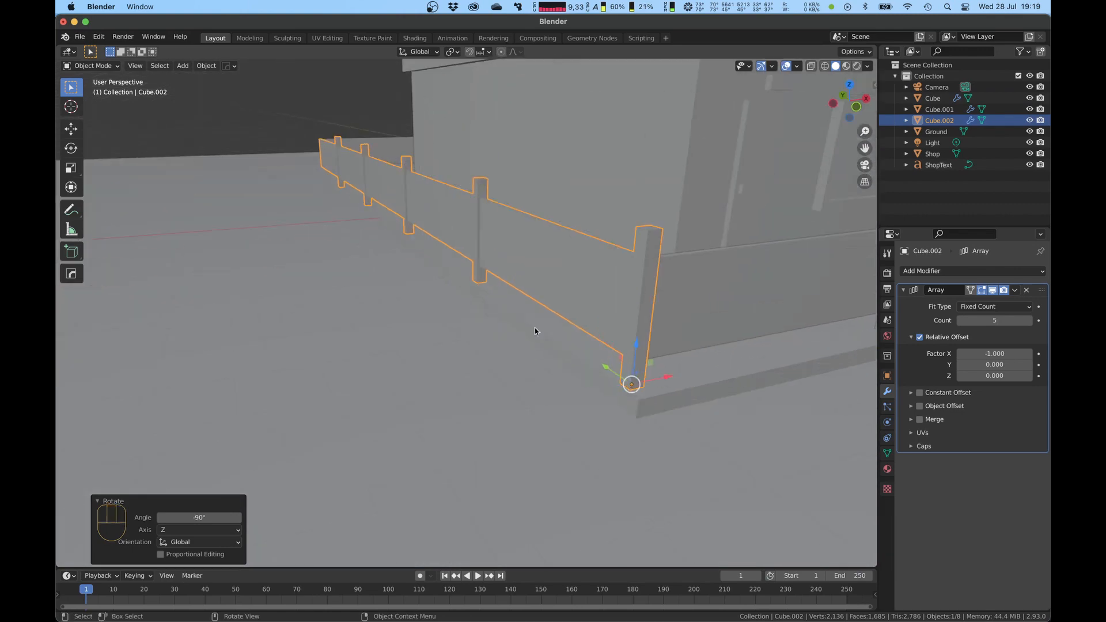
{"action": "key", "text": "g"}
{"action": "key", "text": "x"}
{"action": "left_click", "coordinate": [674, 366]}
{"action": "scroll", "coordinate": [543, 314], "scroll_direction": "down", "scroll_amount": 6}
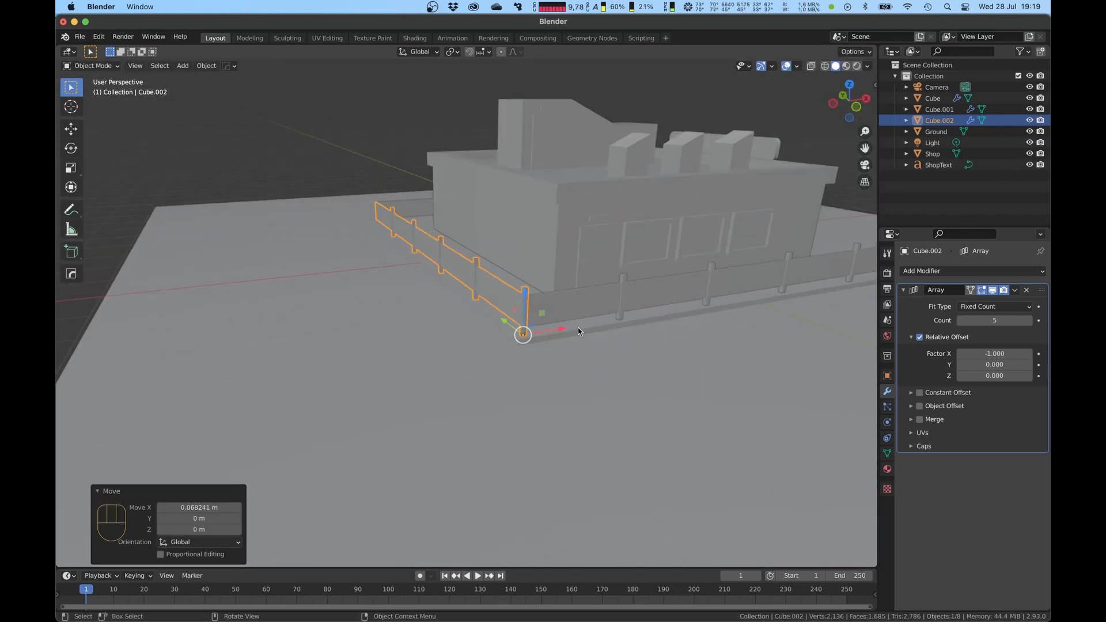
- Deselect the fence and examine the fenced shop from several sides and distances
{"action": "middle_click_drag", "start_coordinate": [543, 313], "coordinate": [477, 212]}
{"action": "left_click", "coordinate": [437, 163]}
{"action": "scroll", "coordinate": [436, 163], "scroll_direction": "down", "scroll_amount": 3}
{"action": "scroll", "coordinate": [546, 213], "scroll_direction": "down", "scroll_amount": 5}
{"action": "scroll", "coordinate": [470, 214], "scroll_direction": "up", "scroll_amount": 4}
{"action": "scroll", "coordinate": [477, 211], "scroll_direction": "down", "scroll_amount": 3}
{"action": "left_click", "coordinate": [479, 185]}
{"action": "middle_click_drag", "start_coordinate": [373, 258], "coordinate": [371, 249]}
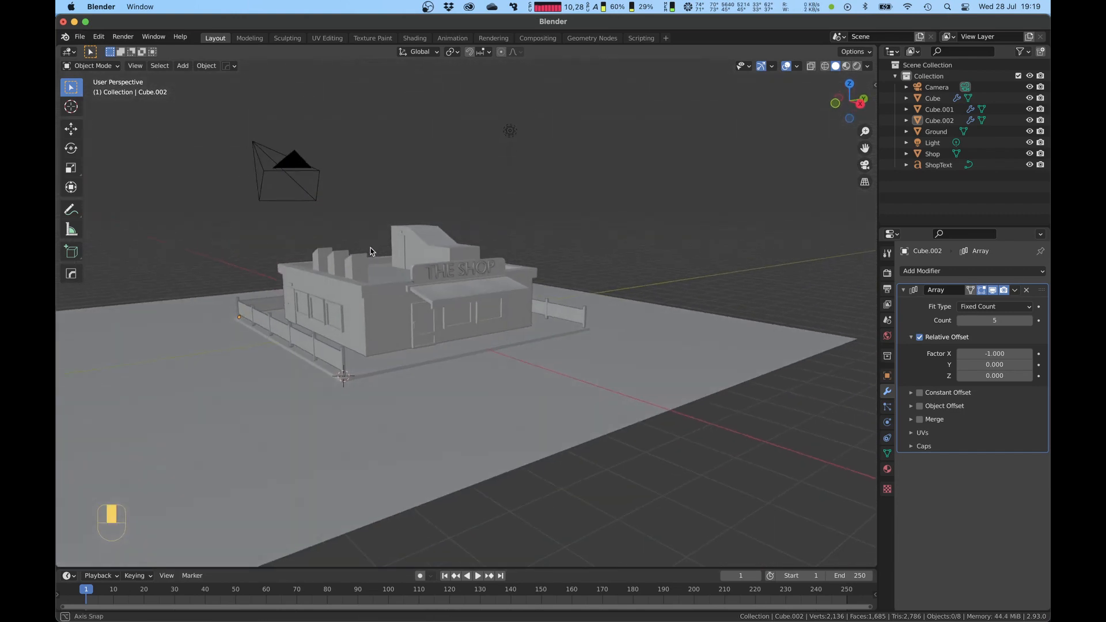
{"action": "scroll", "coordinate": [370, 249], "scroll_direction": "down", "scroll_amount": 3}
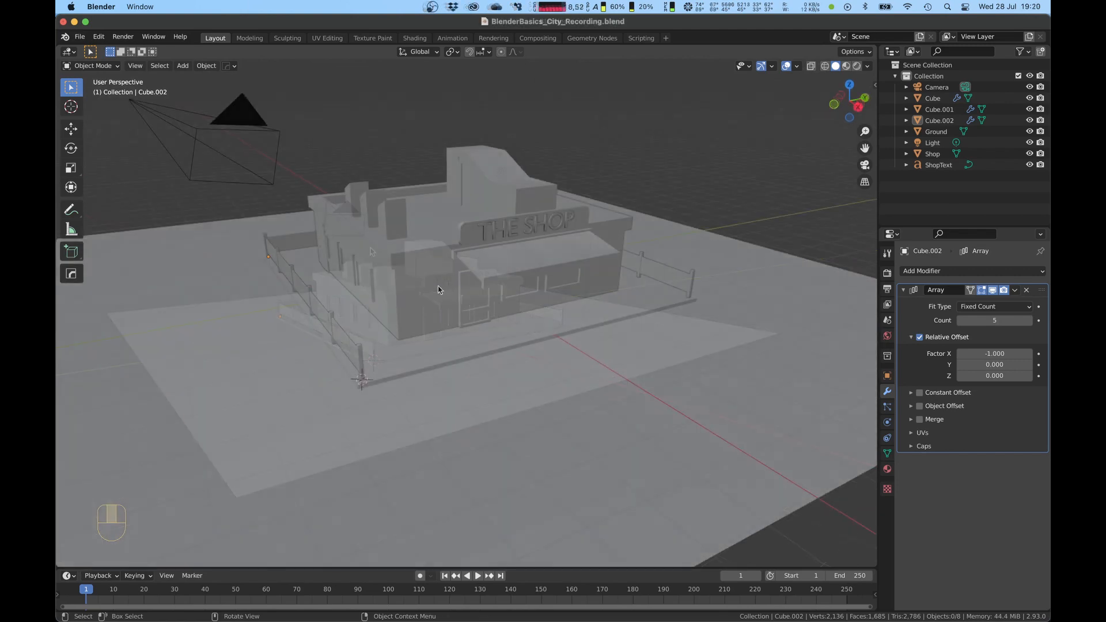
- Add a new cube on the open ground in front of the shop
{"action": "middle_click_drag", "start_coordinate": [634, 311], "coordinate": [475, 343], "text": "shift"}
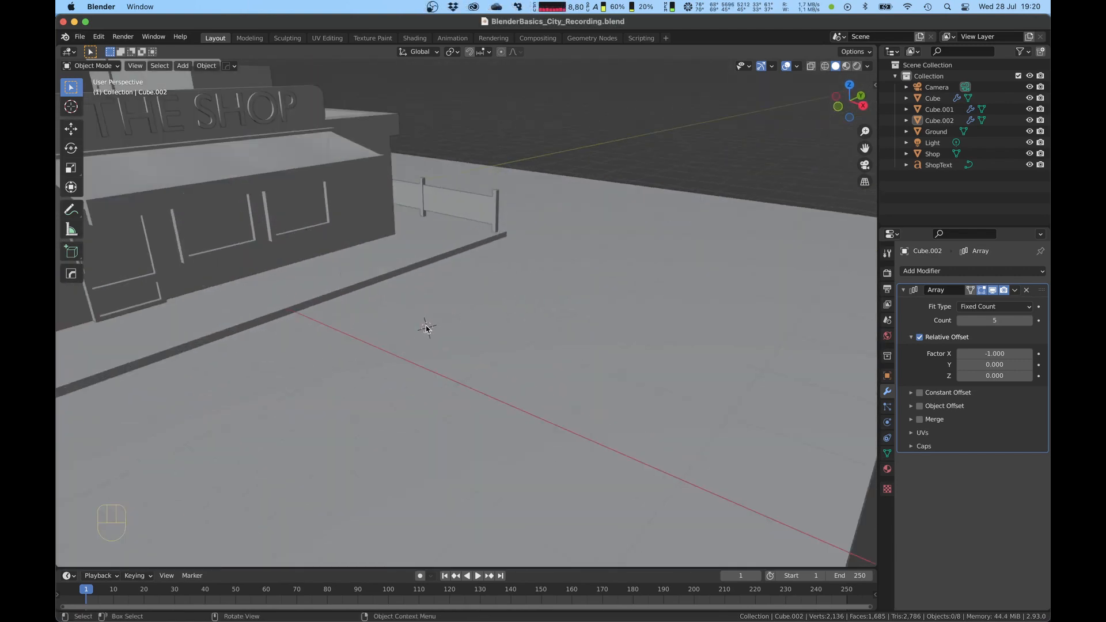
{"action": "key", "text": "shift+a"}
{"action": "left_click", "coordinate": [528, 341]}
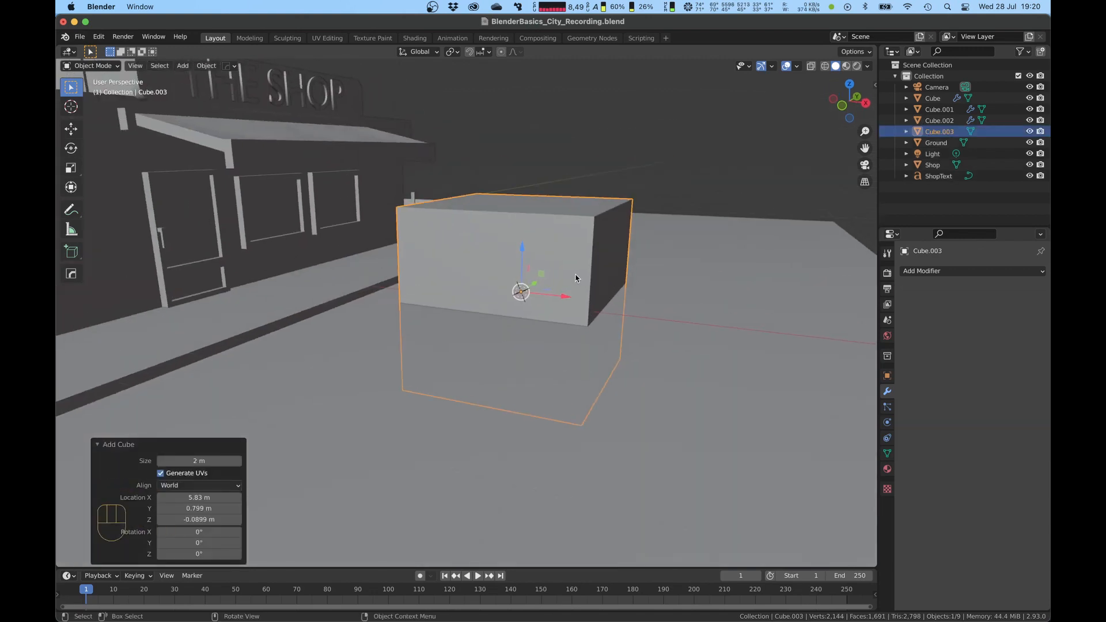
- Rest the cube on the ground, lower its top face about 1.12 m and lengthen it along X for a car body
{"action": "key", "text": "Tab"}
{"action": "key", "text": "g"}
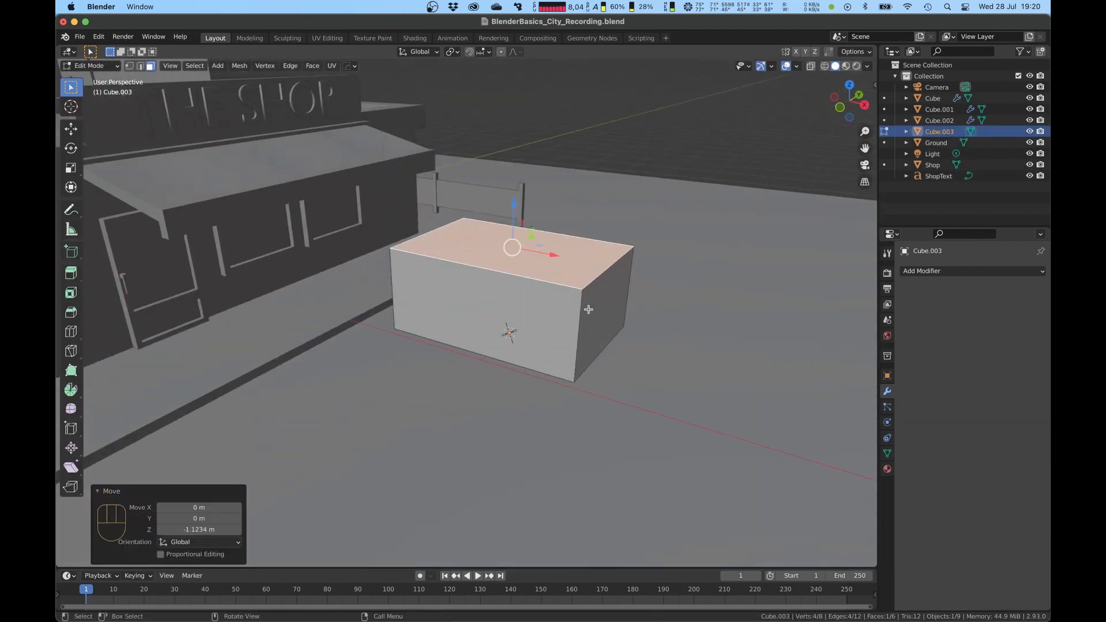
{"action": "left_click", "coordinate": [588, 310]}
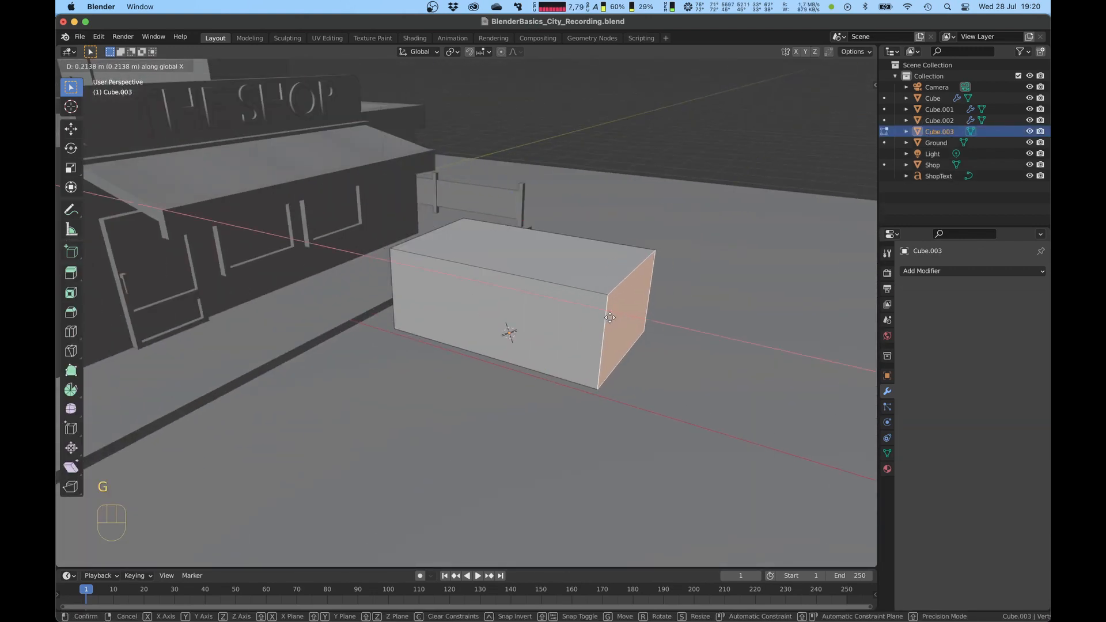
{"action": "key", "text": "a"}
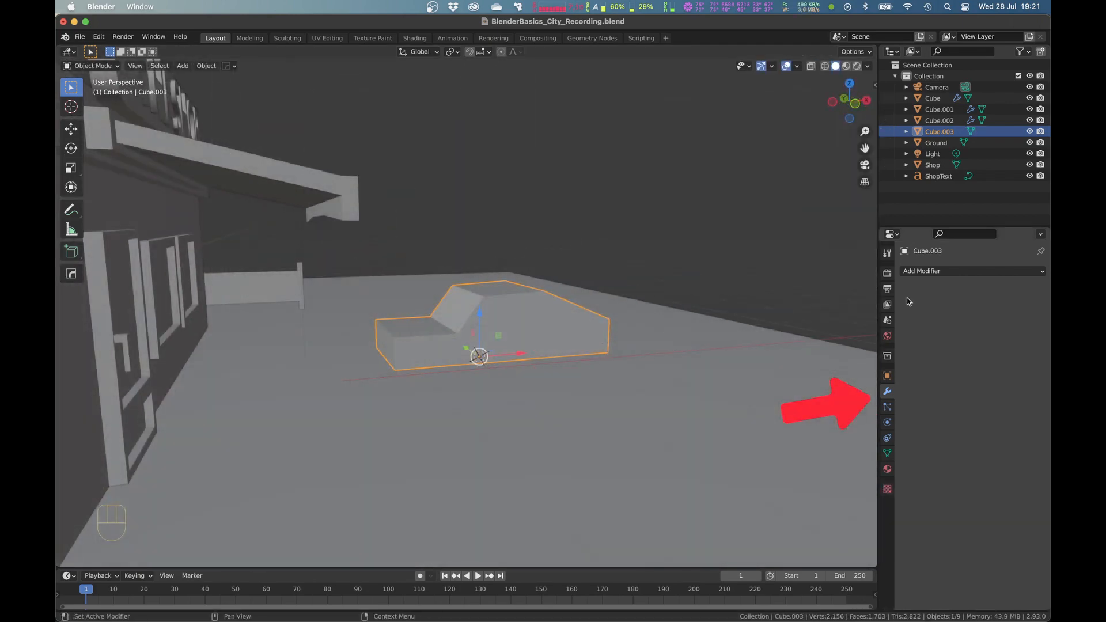
- Add a Subdivision Surface modifier to the car body and set its viewport level to 2
{"action": "left_click", "coordinate": [928, 272]}
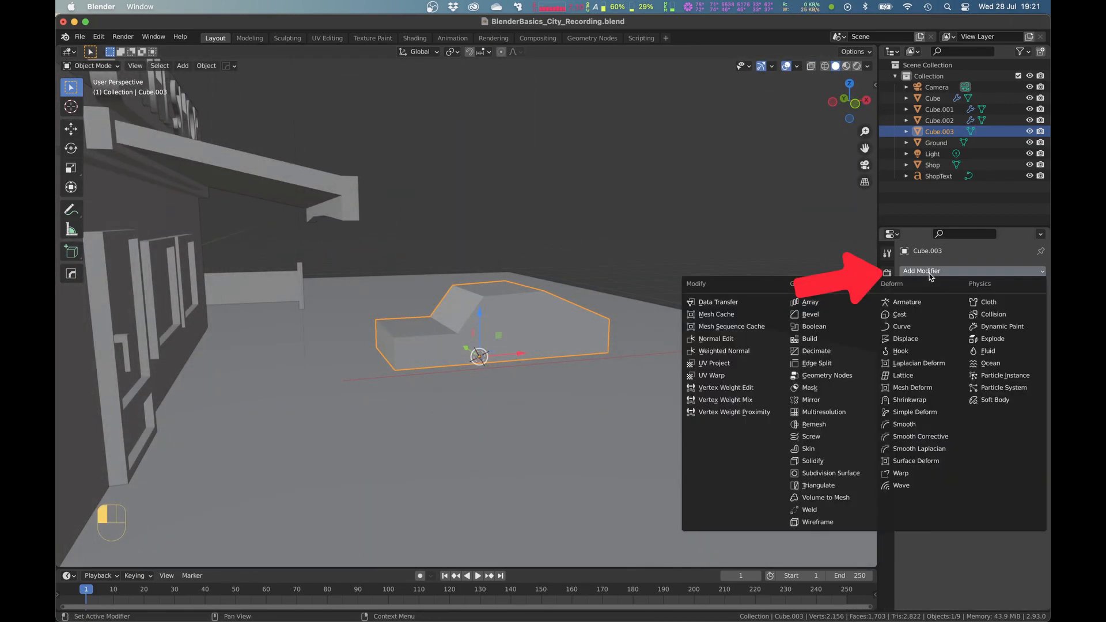
{"action": "left_click", "coordinate": [837, 476]}
{"action": "middle_click_drag", "start_coordinate": [576, 328], "coordinate": [554, 321]}
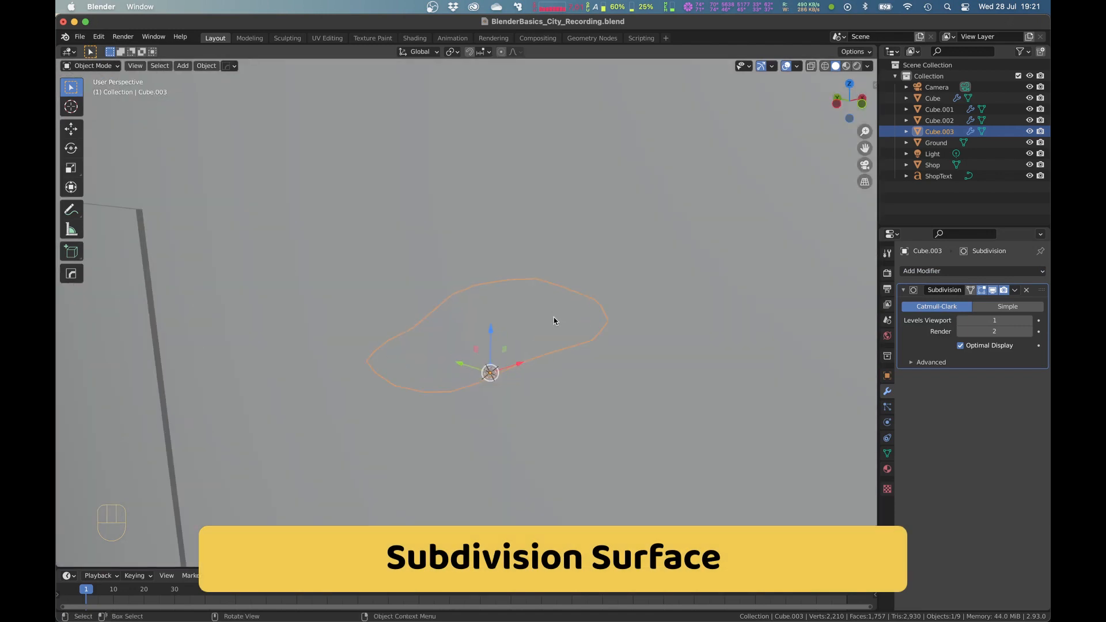
{"action": "left_click", "coordinate": [1030, 320]}
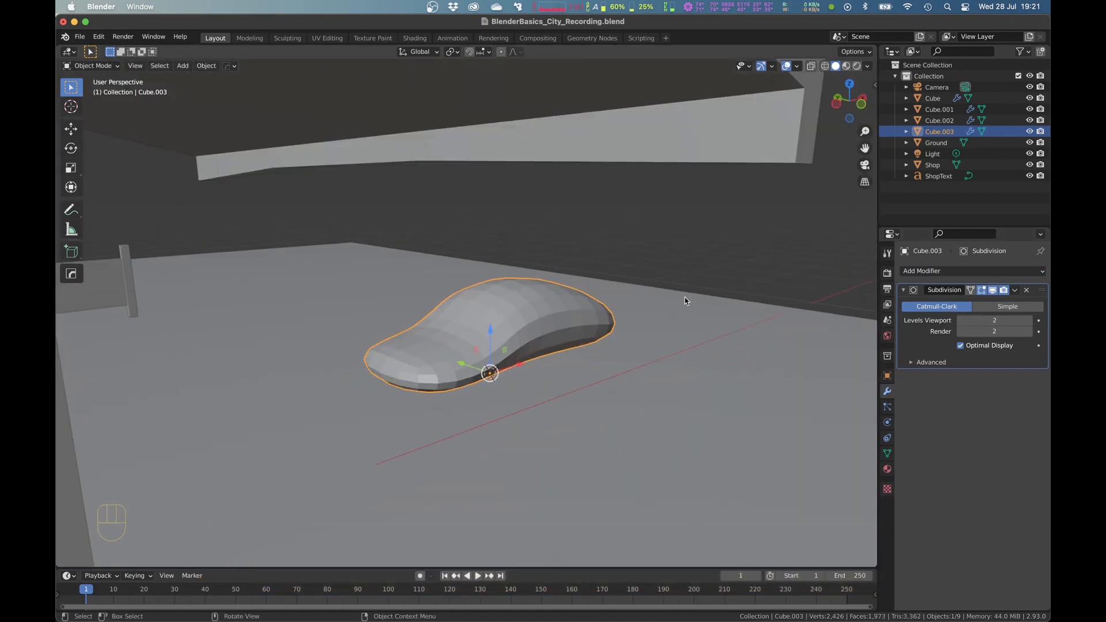
- Add a horizontal edge loop around the car body, slide it down near the base and scale the loop slightly
{"action": "middle_click_drag", "start_coordinate": [483, 311], "coordinate": [449, 316]}
{"action": "key", "text": "Tab"}
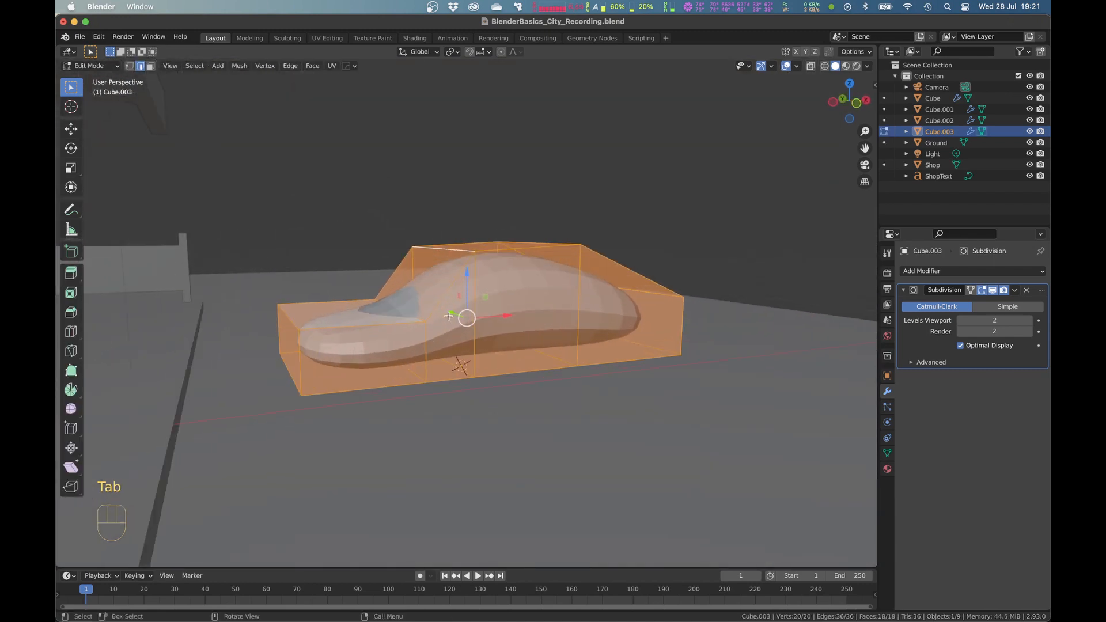
{"action": "key", "text": "super+r"}
{"action": "left_click", "coordinate": [427, 353]}
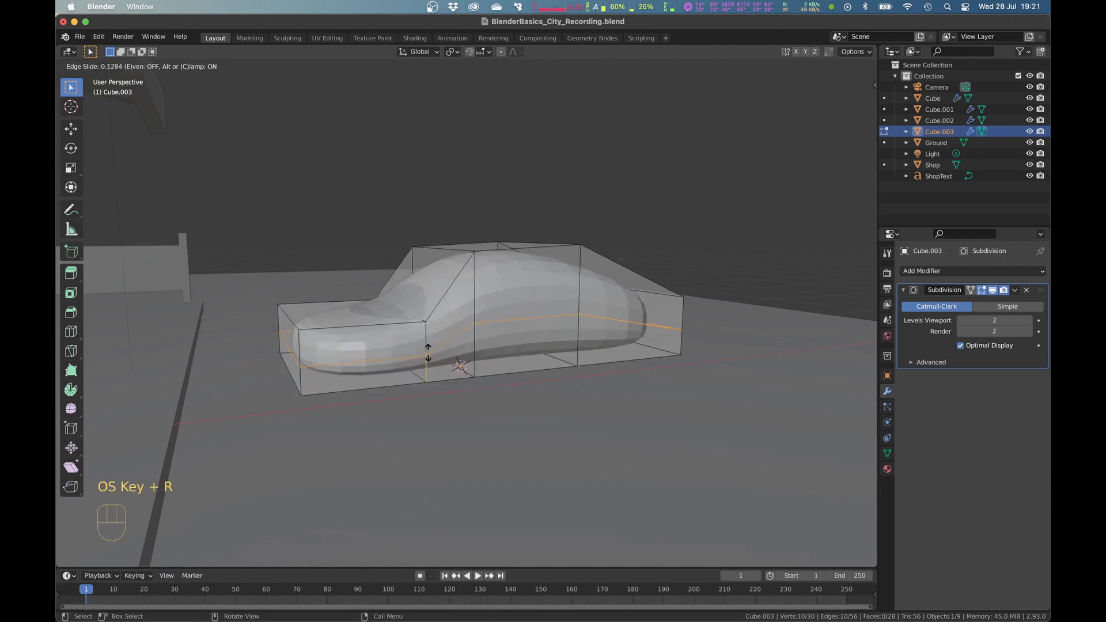
{"action": "left_click", "coordinate": [428, 371]}
{"action": "middle_click_drag", "start_coordinate": [428, 371], "coordinate": [510, 335]}
{"action": "key", "text": "s"}
{"action": "left_click", "coordinate": [513, 333]}
- Apply Shade Smooth to the car body
{"action": "middle_click_drag", "start_coordinate": [444, 225], "coordinate": [458, 312]}
{"action": "key", "text": "Tab"}
{"action": "key", "text": "space"}
{"action": "key", "text": "Return"}
- Add a crosswise edge loop through the car's bonnet and slide it back towards the windscreen
{"action": "key", "text": "Tab"}
{"action": "key", "text": "super+r"}
{"action": "left_click", "coordinate": [479, 334]}
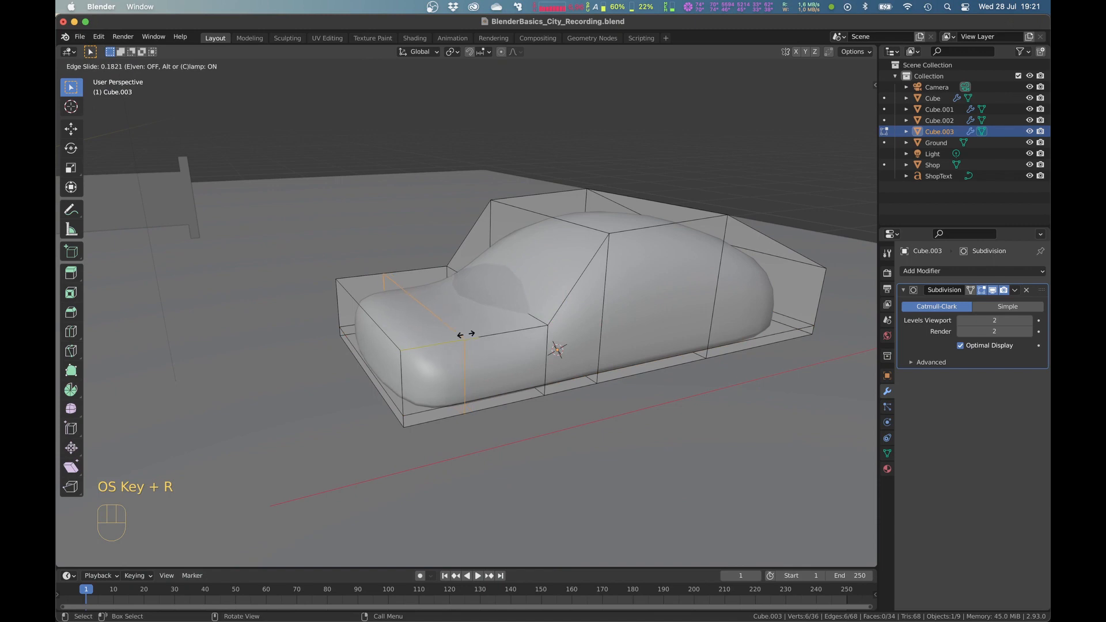
{"action": "left_click", "coordinate": [490, 330]}
- Bevel the edge loops at the base and the top of the windscreen to sharpen both creases
{"action": "left_click", "coordinate": [547, 351]}
{"action": "key", "text": "super+b"}
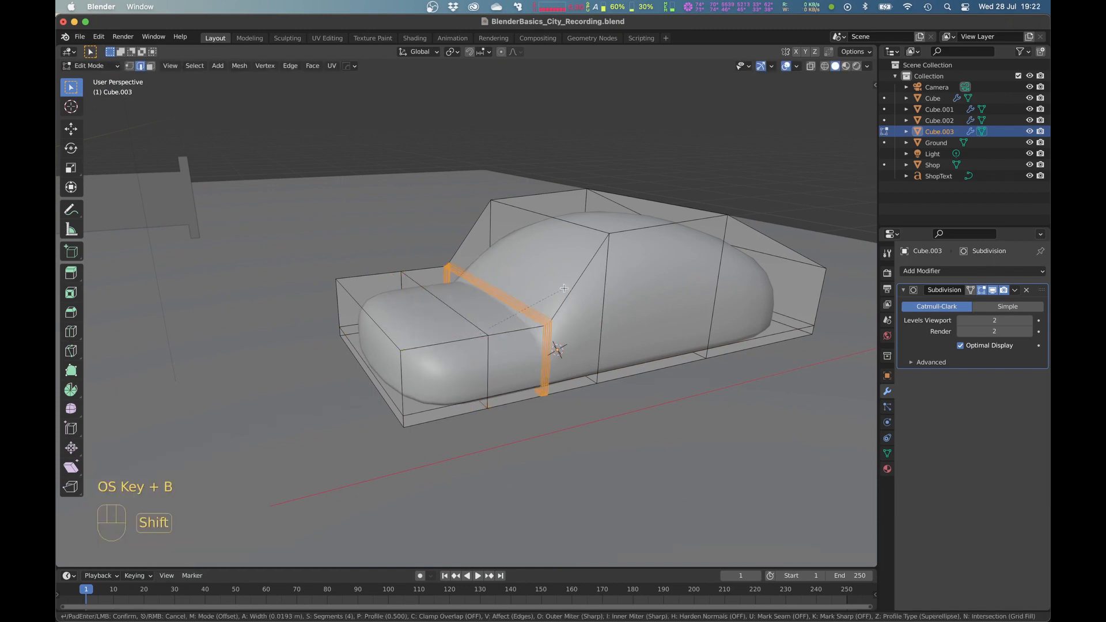
{"action": "left_click", "coordinate": [552, 301]}
{"action": "left_click", "coordinate": [614, 225]}
{"action": "key", "text": "super+b"}
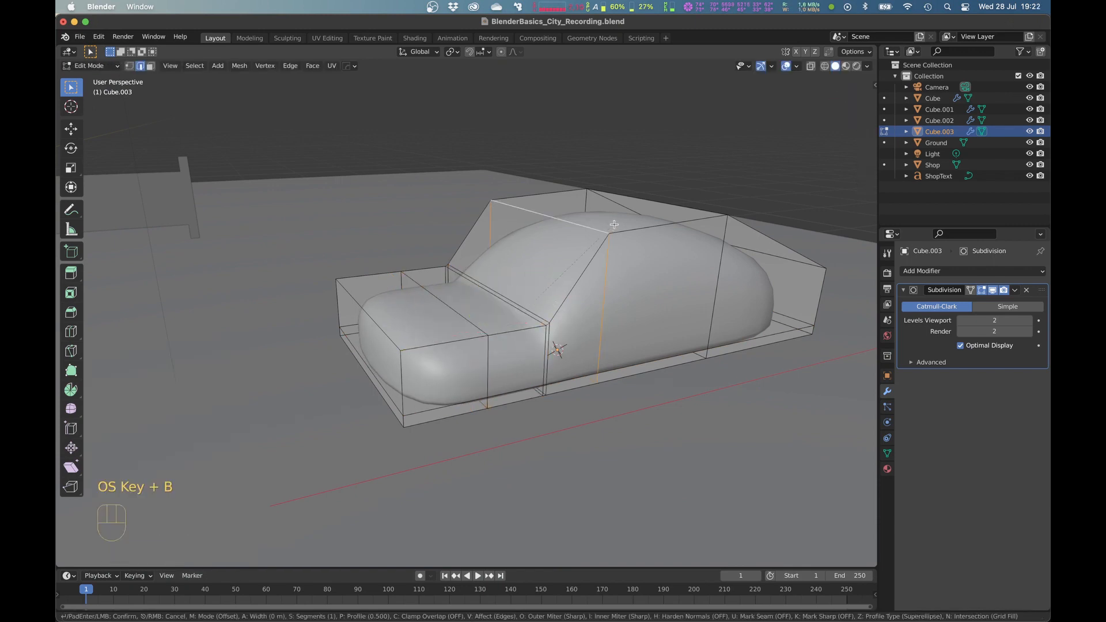
{"action": "left_click", "coordinate": [628, 219]}
- Bevel the edge loop on the cabin behind the windscreen by about 0.074 m with one segment
{"action": "middle_click_drag", "start_coordinate": [629, 219], "coordinate": [526, 229]}
{"action": "left_click", "coordinate": [513, 232], "text": "alt"}
{"action": "scroll", "coordinate": [519, 235], "scroll_direction": "up", "scroll_amount": 1}
{"action": "key", "text": "super+b"}
{"action": "left_click", "coordinate": [559, 239]}
- Add a crosswise edge loop through the sloping rear section of the car and slide it into place
{"action": "key", "text": "super+r"}
{"action": "left_click", "coordinate": [549, 284]}
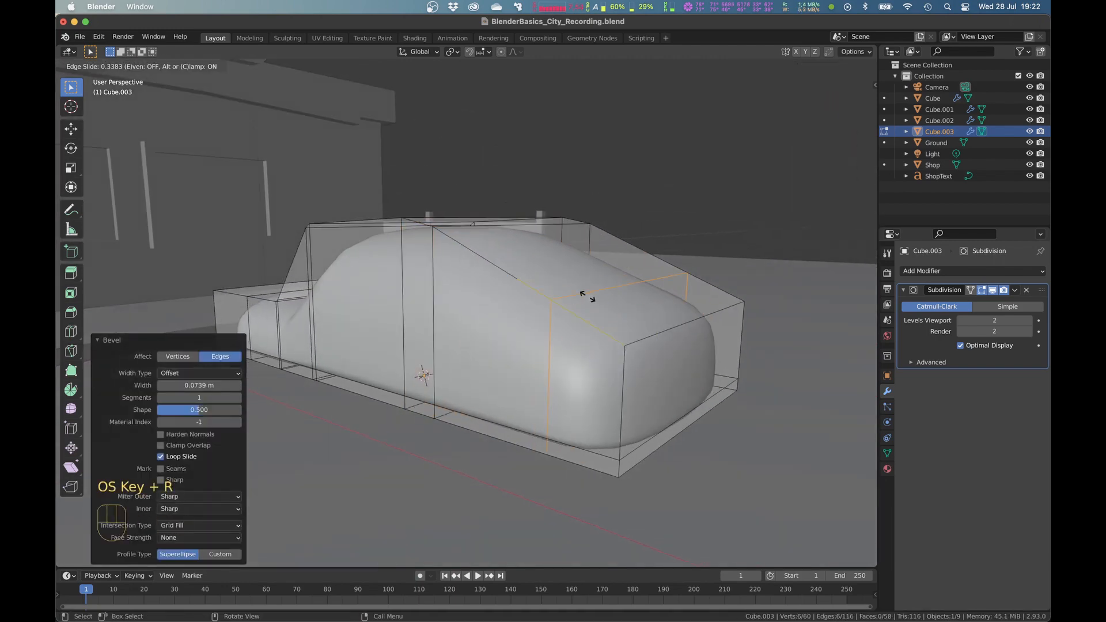
{"action": "left_click", "coordinate": [582, 293]}
{"action": "scroll", "coordinate": [415, 297], "scroll_direction": "down", "scroll_amount": 2}
{"action": "middle_click_drag", "start_coordinate": [380, 288], "coordinate": [403, 310]}
{"action": "key", "text": "Tab"}
- Turn on X-ray, select the vertices of the car's bonnet section and shift them slightly forward along X
{"action": "key", "text": "Tab"}
{"action": "middle_click_drag", "start_coordinate": [404, 310], "coordinate": [421, 267], "text": "shift"}
{"action": "key", "text": "1"}
{"action": "left_click_drag", "start_coordinate": [416, 299], "coordinate": [453, 368]}
{"action": "middle_click_drag", "start_coordinate": [452, 323], "coordinate": [521, 300]}
{"action": "left_click", "coordinate": [810, 67]}
{"action": "left_click_drag", "start_coordinate": [459, 324], "coordinate": [473, 325]}
{"action": "left_click_drag", "start_coordinate": [496, 382], "coordinate": [622, 272]}
{"action": "left_click_drag", "start_coordinate": [493, 329], "coordinate": [514, 333]}
{"action": "left_click", "coordinate": [544, 278], "text": "alt"}
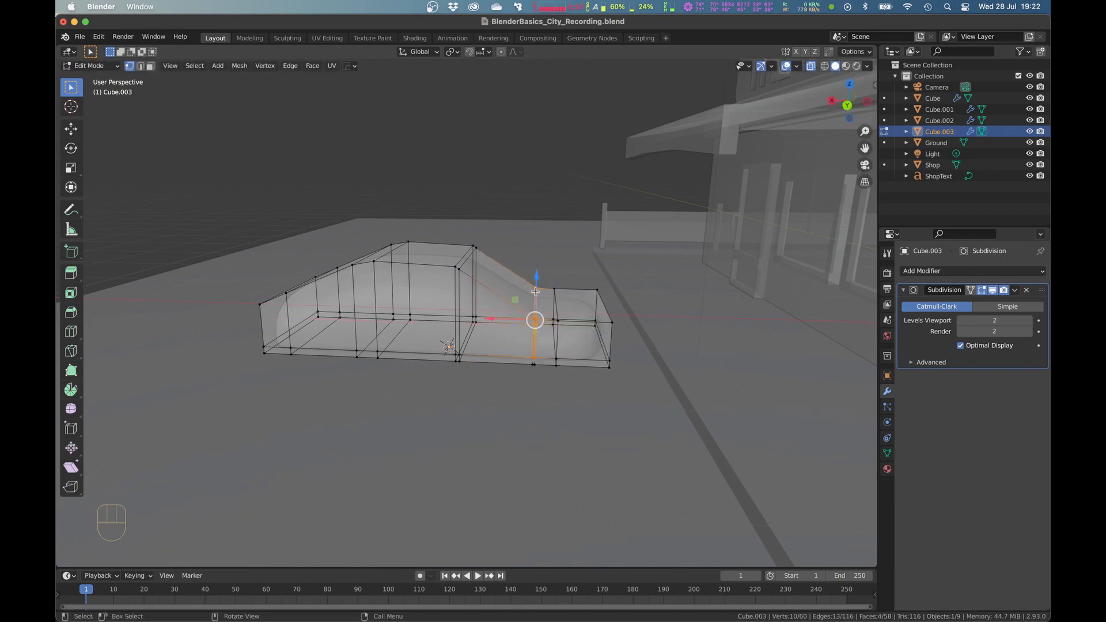
- Turn X-ray off and add a lengthwise edge loop running over the car body
{"action": "key", "text": "Tab"}
{"action": "mouse_move", "coordinate": [435, 257]}
{"action": "middle_mouse_down"}
{"action": "mouse_move", "coordinate": [274, 249]}
{"action": "mouse_move", "coordinate": [400, 283]}
{"action": "mouse_move", "coordinate": [513, 263]}
{"action": "mouse_move", "coordinate": [438, 276]}
{"action": "middle_mouse_up"}
{"action": "key", "text": "Tab"}
{"action": "left_click", "coordinate": [810, 67]}
{"action": "key", "text": "super+r"}
{"action": "left_click", "coordinate": [376, 345]}
{"action": "middle_click_drag", "start_coordinate": [403, 346], "coordinate": [454, 311]}
- Duplicate the car along Y and park the copy beside the original
{"action": "key", "text": "Tab"}
{"action": "key", "text": "shift+d"}
{"action": "key", "text": "y"}
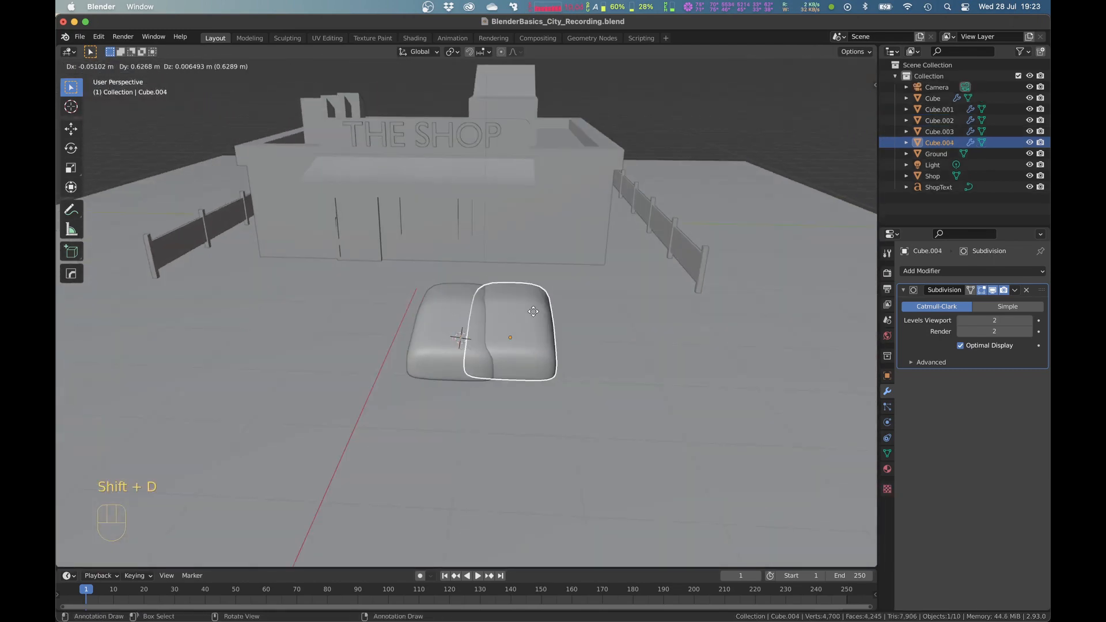
{"action": "left_click", "coordinate": [581, 311]}
{"action": "middle_click_drag", "start_coordinate": [581, 311], "coordinate": [472, 304]}
{"action": "left_click", "coordinate": [828, 126]}
- Examine the two cars beside the shop and toggle the first car's Subdivision display in the viewport
{"action": "scroll", "coordinate": [686, 173], "scroll_direction": "down", "scroll_amount": 2}
{"action": "middle_click_drag", "start_coordinate": [686, 173], "coordinate": [576, 242]}
{"action": "scroll", "coordinate": [536, 239], "scroll_direction": "up", "scroll_amount": 2}
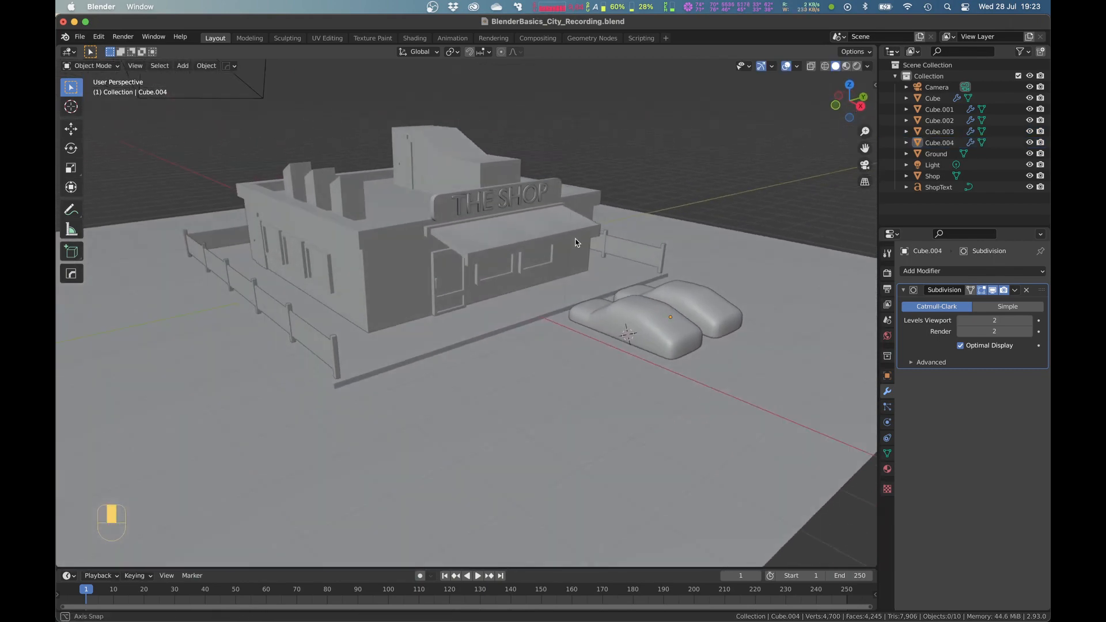
{"action": "left_click", "coordinate": [638, 316]}
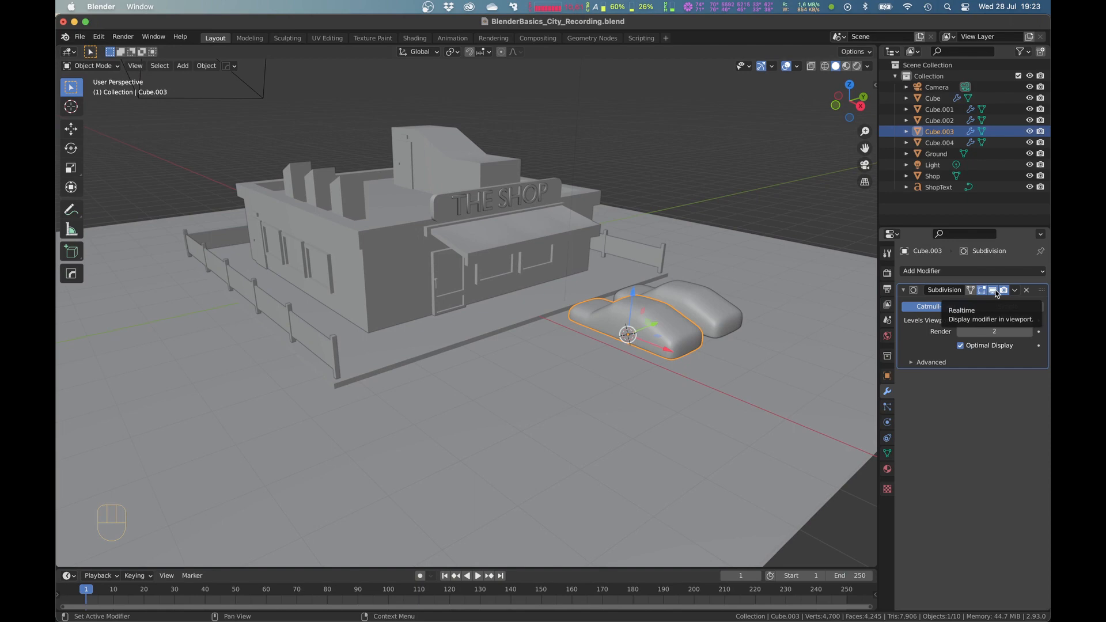
{"action": "left_click", "coordinate": [994, 291]}
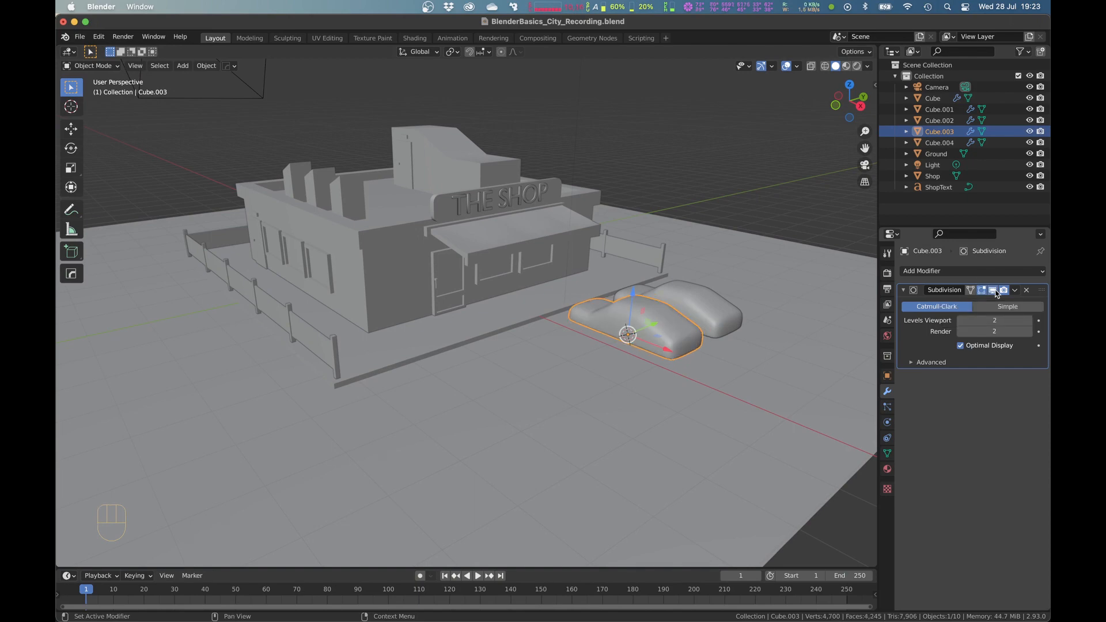
{"action": "scroll", "coordinate": [513, 377], "scroll_direction": "down", "scroll_amount": 3}
{"action": "middle_click_drag", "start_coordinate": [490, 380], "coordinate": [522, 390]}
{"action": "left_click", "coordinate": [523, 390]}
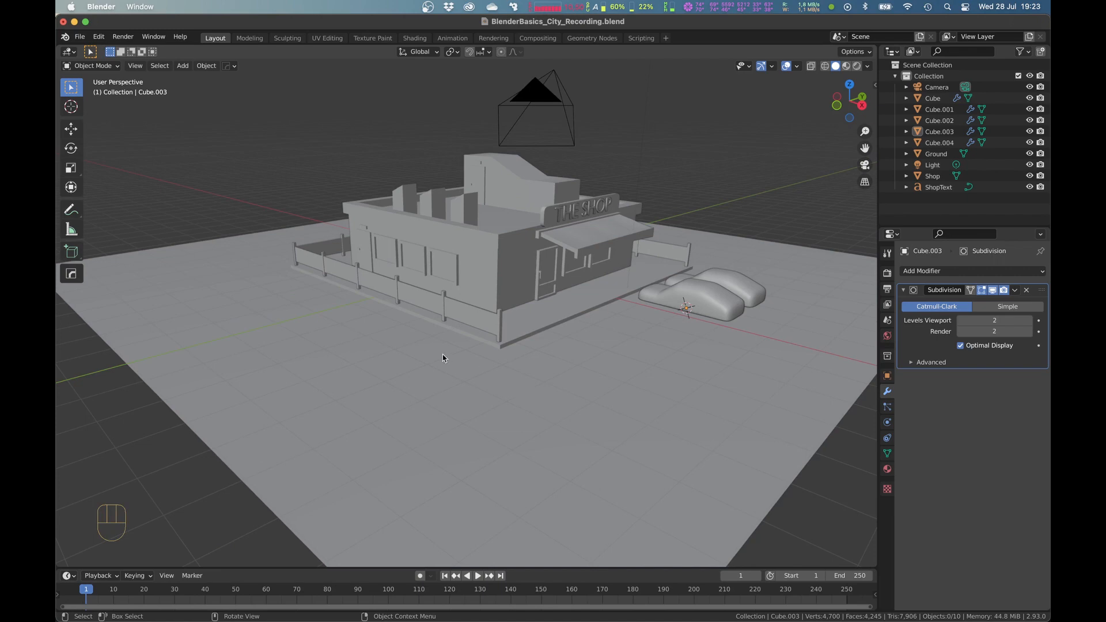
- Add a new cube on the open ground outside the shop's side fence and open its mesh for editing
{"action": "scroll", "coordinate": [444, 352], "scroll_direction": "up", "scroll_amount": 2}
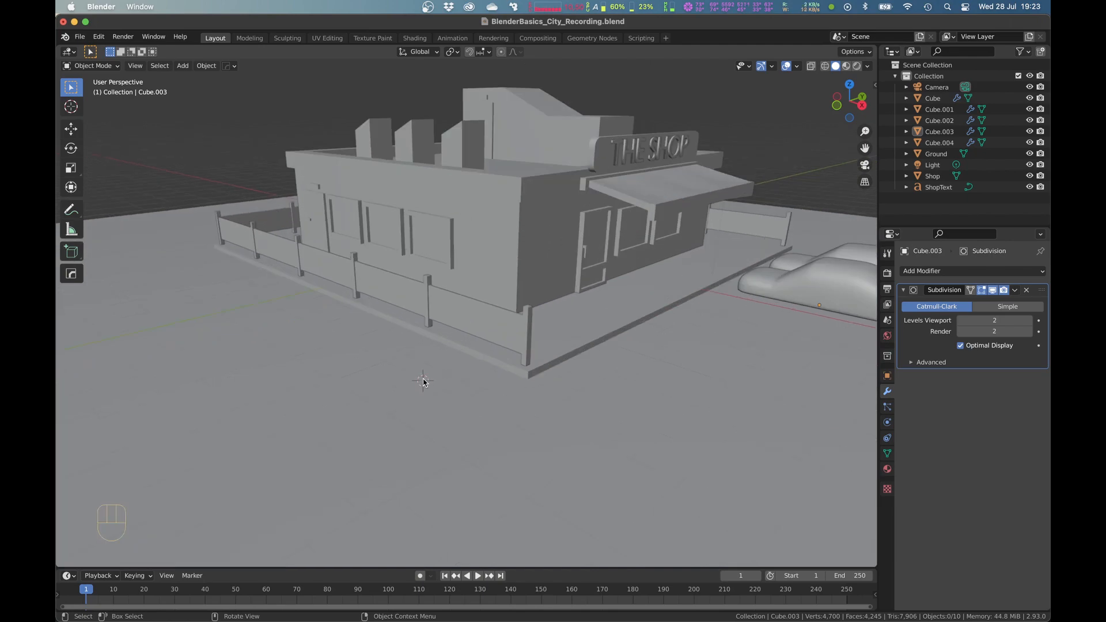
{"action": "key", "text": "shift+a"}
{"action": "left_click", "coordinate": [471, 400]}
{"action": "key", "text": "Tab"}
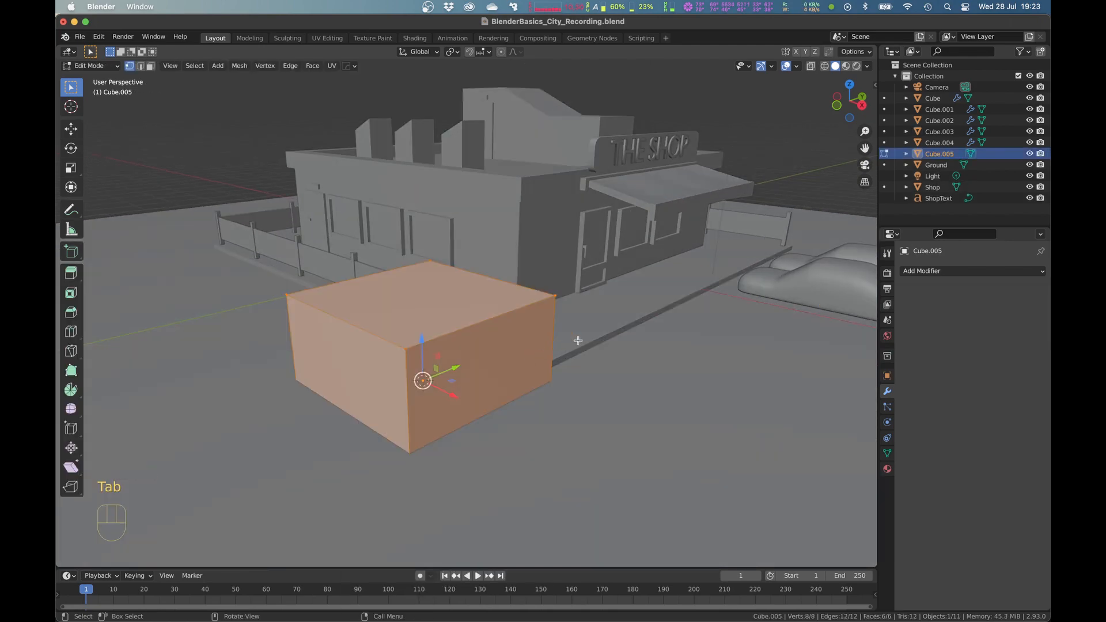
- Scale the cube's mesh to about 0.169 and raise it about 0.156 m along Z as a tree trunk
{"action": "key", "text": "s"}
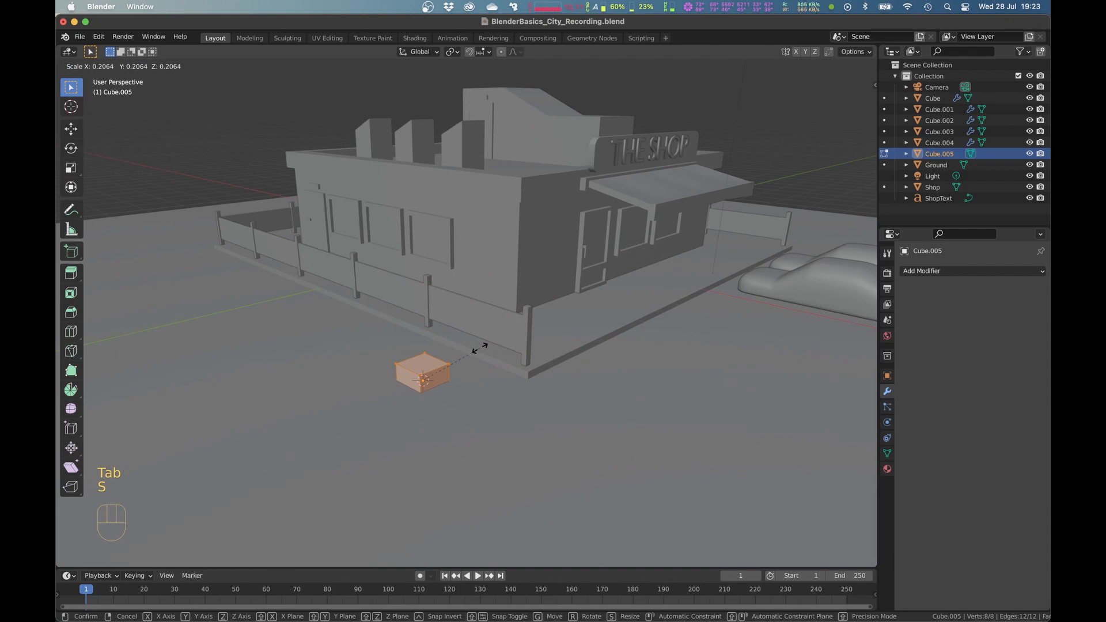
{"action": "left_click", "coordinate": [471, 355]}
{"action": "key", "text": "g"}
{"action": "key", "text": "z"}
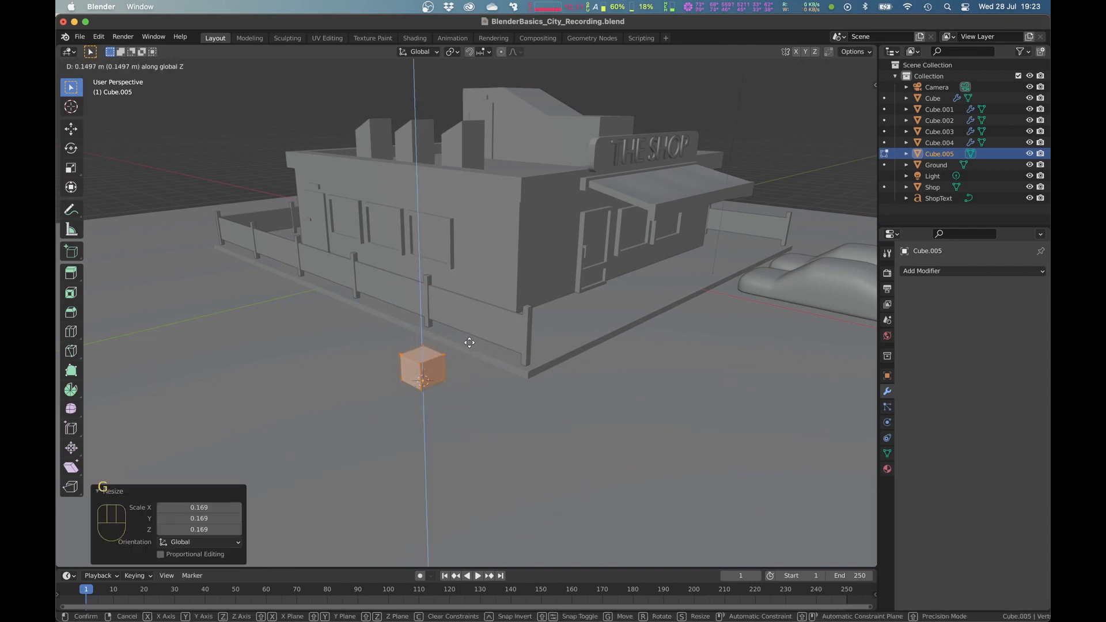
{"action": "left_click", "coordinate": [470, 343]}
- Duplicate the trunk block within the mesh, lift the copy above it and scale the copy up
{"action": "middle_click_drag", "start_coordinate": [471, 342], "coordinate": [550, 317]}
{"action": "key", "text": "shift+d"}
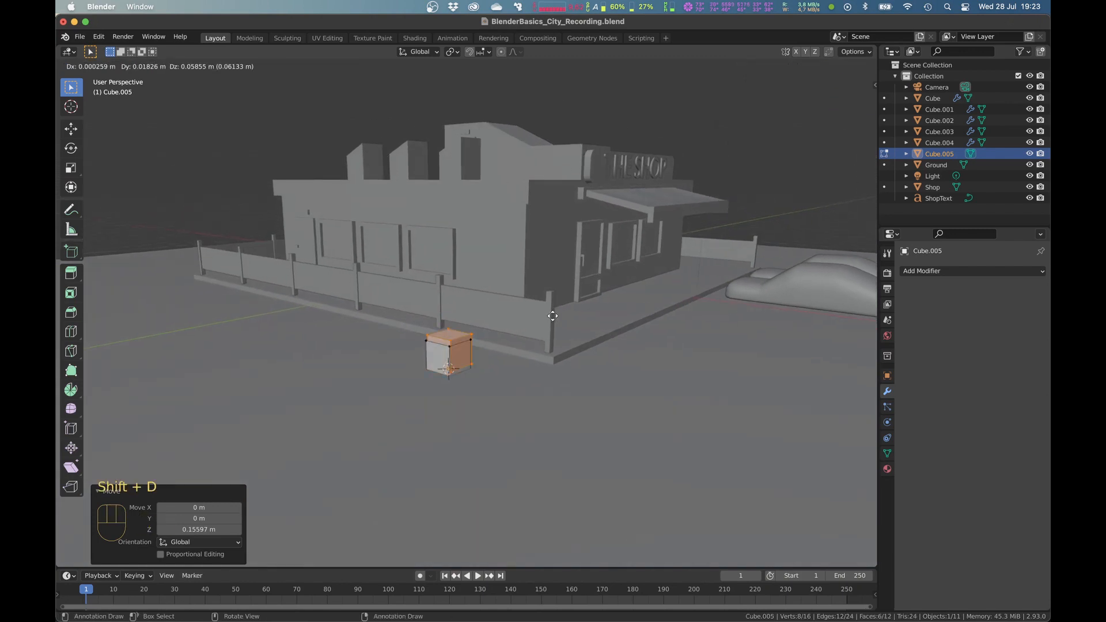
{"action": "left_click", "coordinate": [562, 228]}
{"action": "key", "text": "s"}
{"action": "left_click", "coordinate": [573, 217]}
- Stretch the upper block along Z and adjust its height so it sits over the trunk
{"action": "key", "text": "s"}
{"action": "key", "text": "z"}
{"action": "left_click", "coordinate": [593, 138]}
{"action": "key", "text": "g"}
{"action": "key", "text": "z"}
{"action": "left_click", "coordinate": [592, 180]}
- Raise the top face of the upper block along Z to make the tree crown taller
{"action": "middle_click_drag", "start_coordinate": [592, 179], "coordinate": [404, 169]}
{"action": "key", "text": "3"}
{"action": "left_click", "coordinate": [459, 288]}
{"action": "key", "text": "g"}
{"action": "key", "text": "z"}
{"action": "left_click", "coordinate": [490, 254]}
- Select the whole upper block and bevel all its edges with four segments to round the tree crown
{"action": "key", "text": "super+l"}
{"action": "key", "text": "2"}
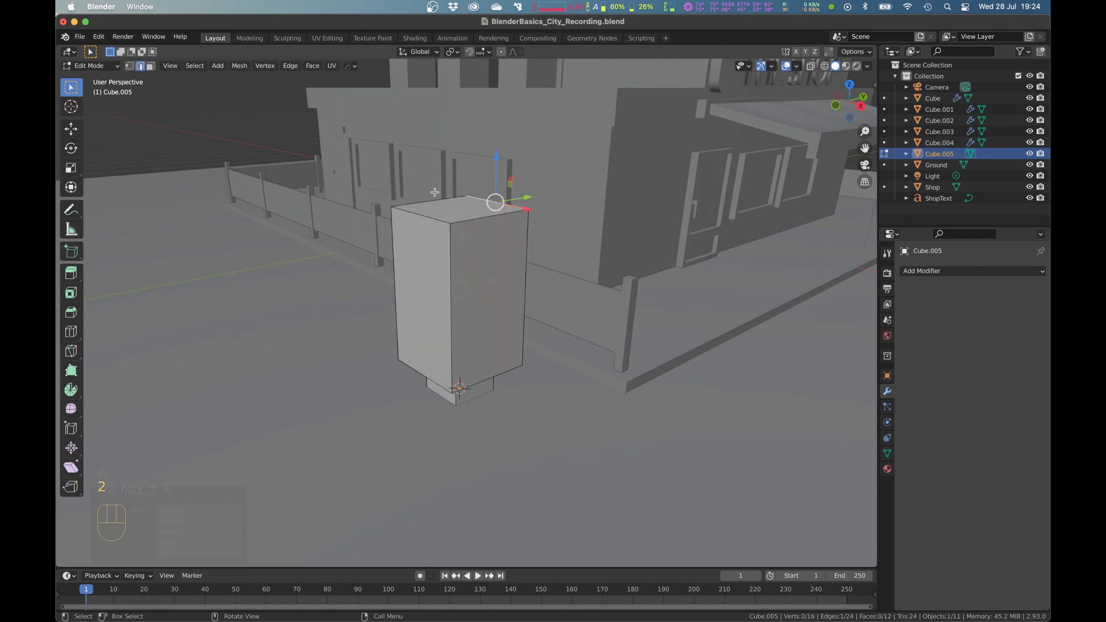
{"action": "middle_click_drag", "start_coordinate": [507, 198], "coordinate": [521, 222]}
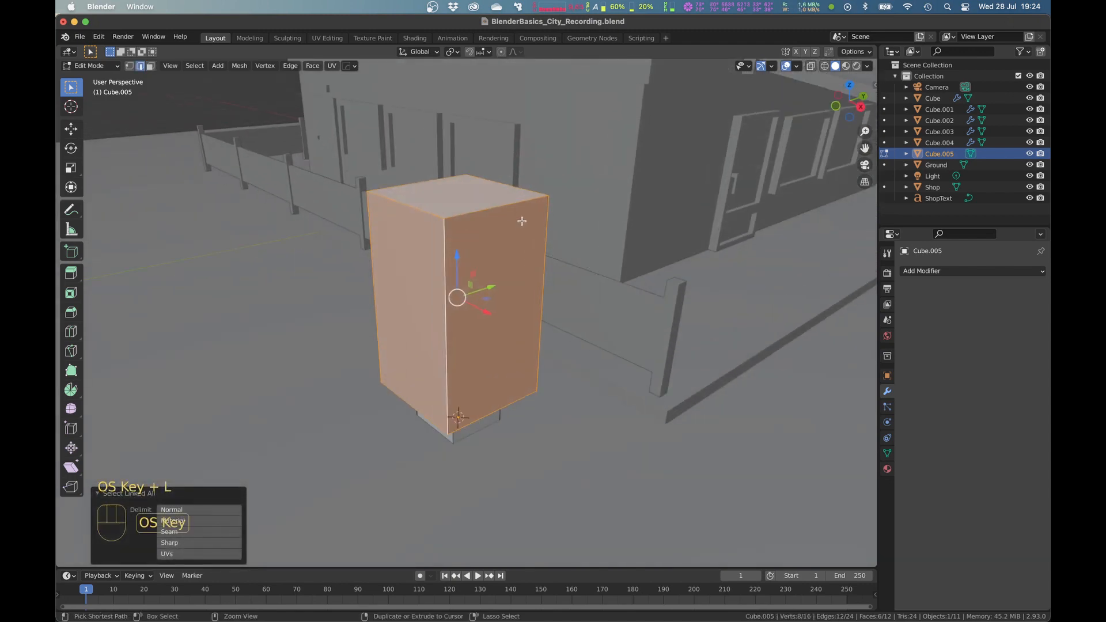
{"action": "key", "text": "super+b"}
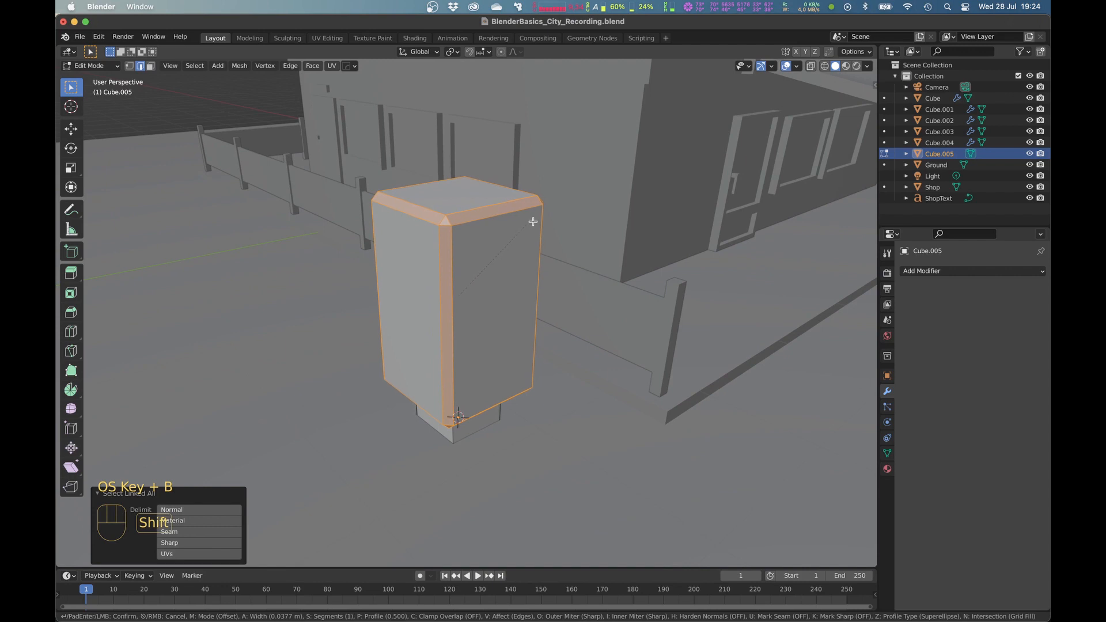
{"action": "scroll", "coordinate": [531, 218], "scroll_direction": "up", "scroll_amount": 3}
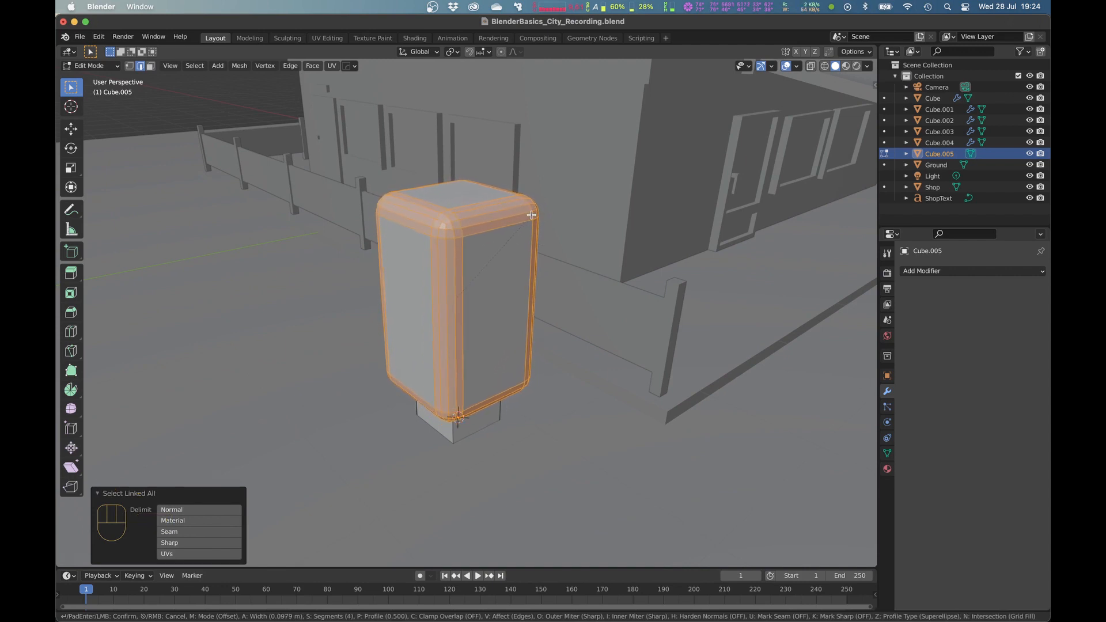
{"action": "left_click", "coordinate": [519, 228]}
- Apply Shade Smooth to the tree and open its mesh data settings
{"action": "scroll", "coordinate": [510, 235], "scroll_direction": "down", "scroll_amount": 3}
{"action": "key", "text": "Tab"}
{"action": "key", "text": "shift+space"}
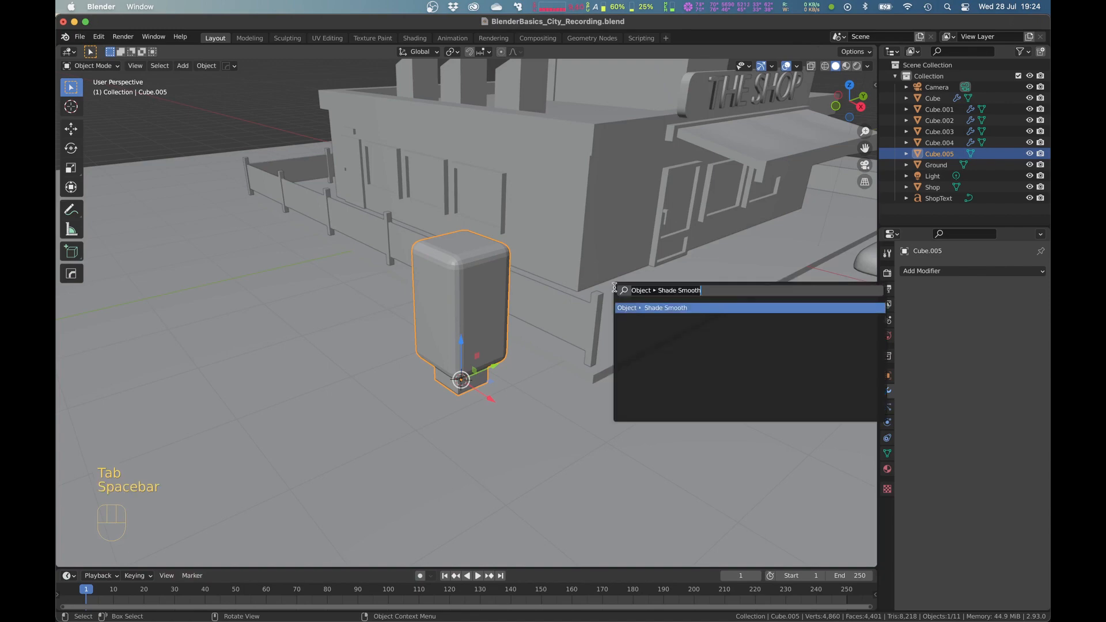
{"action": "middle_click_drag", "start_coordinate": [634, 320], "coordinate": [570, 271]}
{"action": "scroll", "coordinate": [592, 283], "scroll_direction": "down", "scroll_amount": 3}
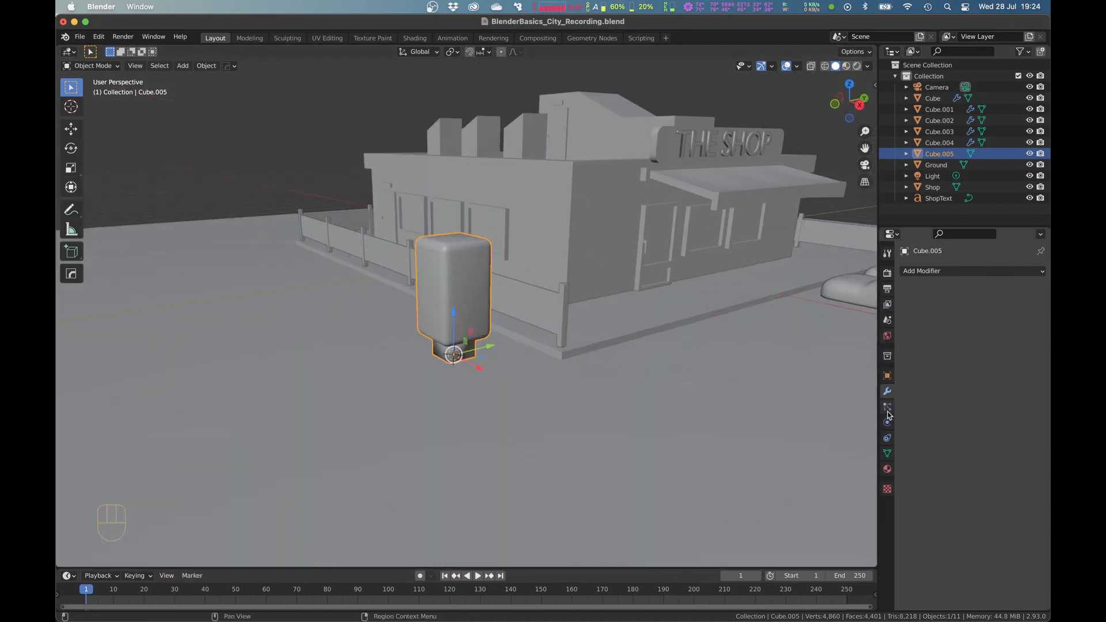
{"action": "left_click", "coordinate": [887, 453]}
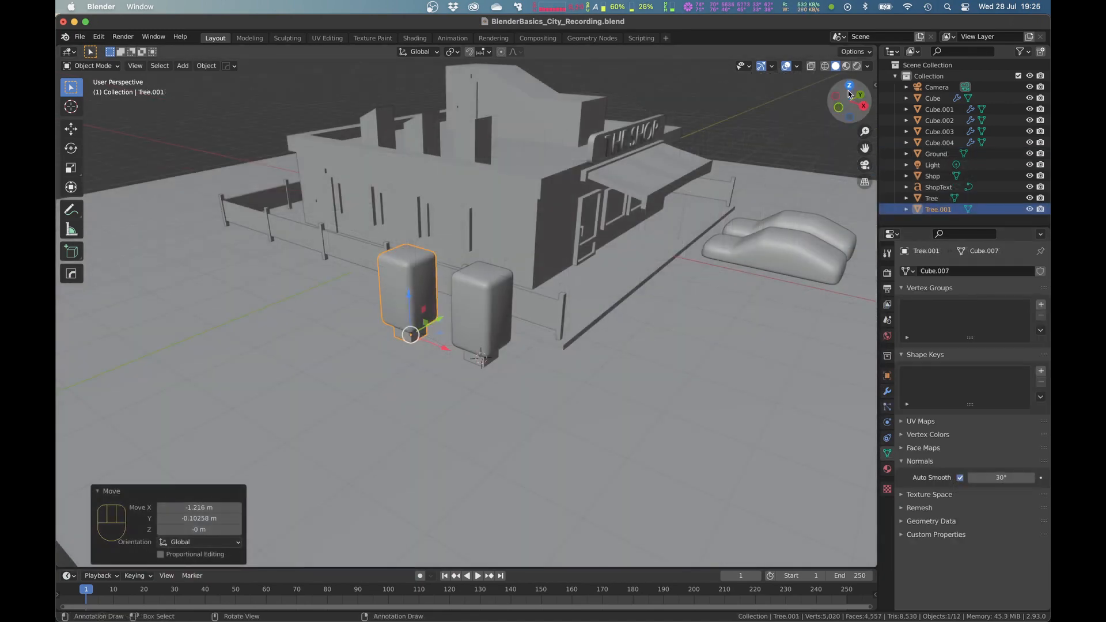
- Working from the top view, duplicate the tree five more times into an uneven row along the side fence
{"action": "left_click", "coordinate": [849, 87]}
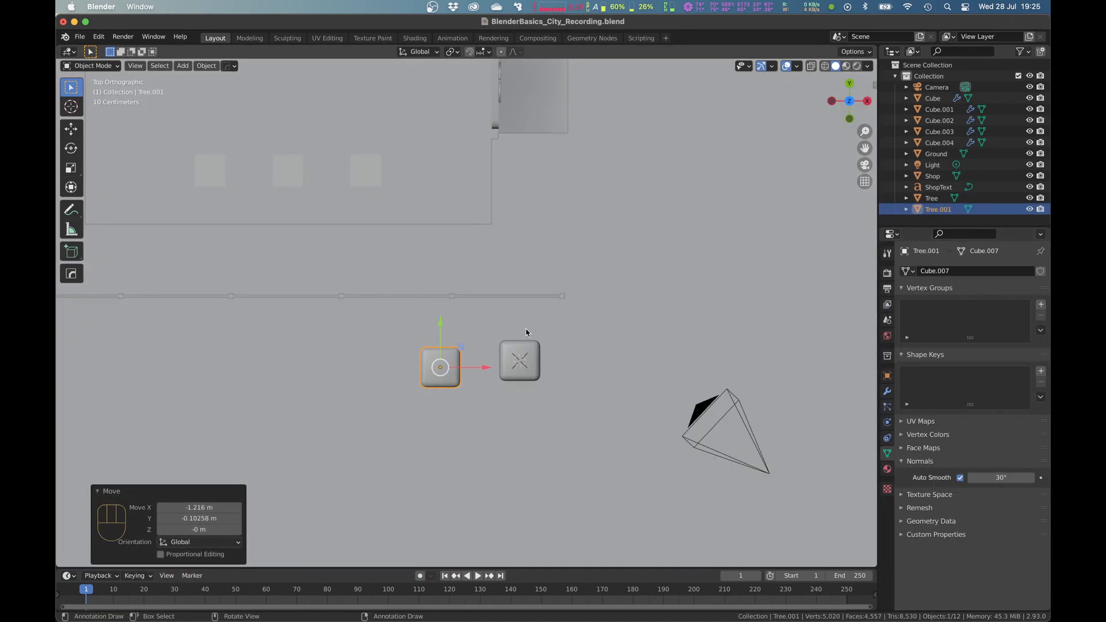
{"action": "key", "text": "shift+d"}
{"action": "left_click", "coordinate": [429, 320]}
{"action": "key", "text": "shift+d"}
{"action": "left_click", "coordinate": [326, 359]}
{"action": "scroll", "coordinate": [326, 359], "scroll_direction": "down", "scroll_amount": 2}
{"action": "middle_click_drag", "start_coordinate": [326, 359], "coordinate": [340, 242], "text": "shift"}
{"action": "key", "text": "shift+d"}
{"action": "left_click", "coordinate": [386, 301]}
{"action": "key", "text": "shift+d"}
{"action": "left_click", "coordinate": [312, 320]}
{"action": "key", "text": "shift+d"}
{"action": "left_click", "coordinate": [263, 296]}
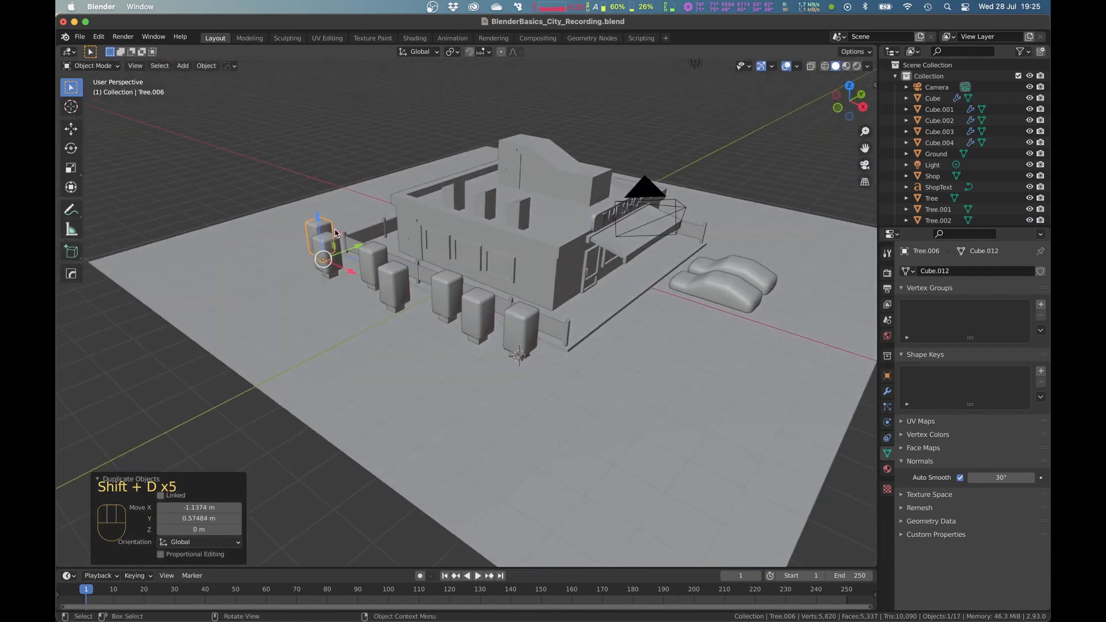
- Select the third and fifth trees counted from the front corner of the side fence
{"action": "scroll", "coordinate": [337, 248], "scroll_direction": "up", "scroll_amount": 3}
{"action": "left_click", "coordinate": [337, 250]}
{"action": "left_click", "coordinate": [440, 277], "text": "shift"}
{"action": "key", "text": "s"}
{"action": "right_click", "coordinate": [521, 239]}
{"action": "key", "text": "s"}
{"action": "left_click", "coordinate": [522, 238]}
- Set the pivot point to Individual Origins and scale the two selected trees up to about 1.39
{"action": "left_click_drag", "start_coordinate": [458, 53], "coordinate": [470, 92]}
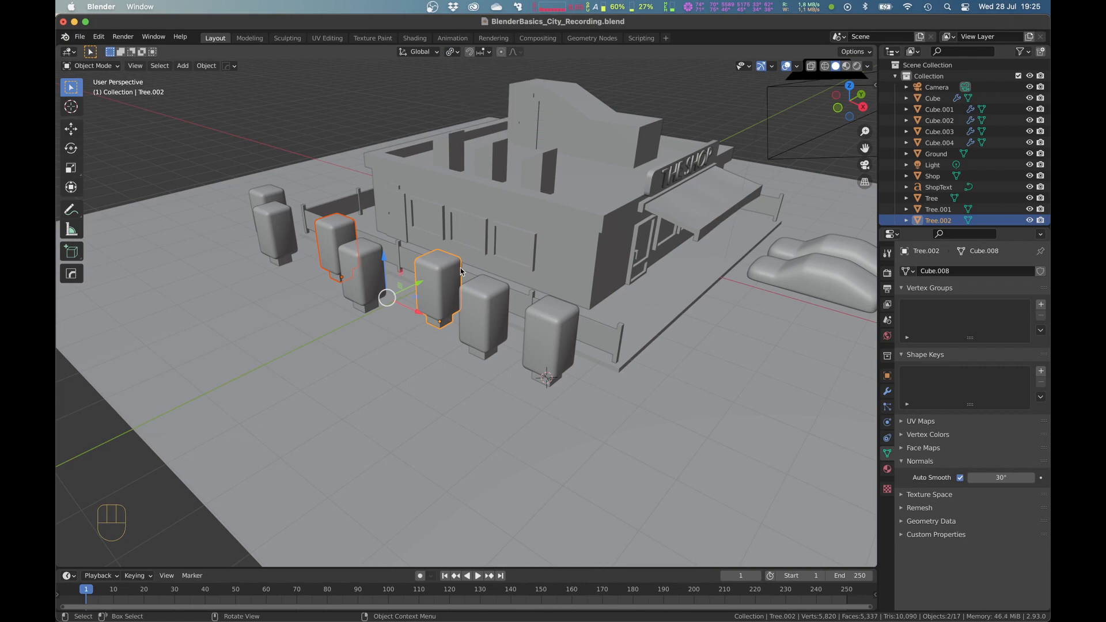
{"action": "key", "text": "s"}
{"action": "left_click", "coordinate": [489, 237]}
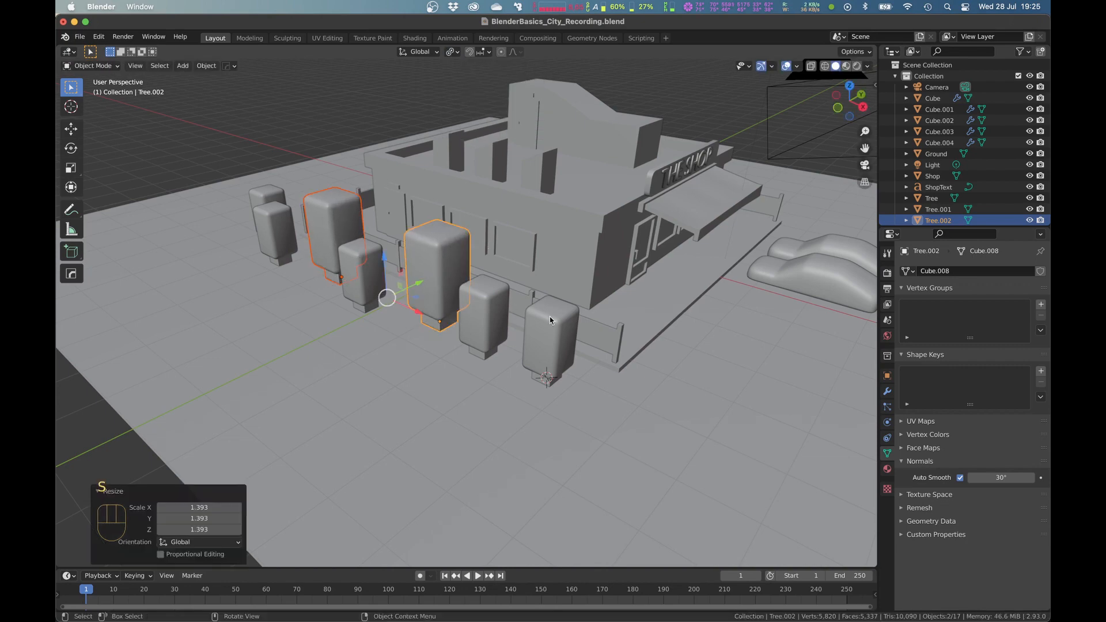
- Scale the second tree from the fence's front corner down to about 0.79
{"action": "left_click", "coordinate": [550, 322]}
{"action": "left_click", "coordinate": [487, 318]}
{"action": "key", "text": "s"}
{"action": "left_click", "coordinate": [453, 305]}
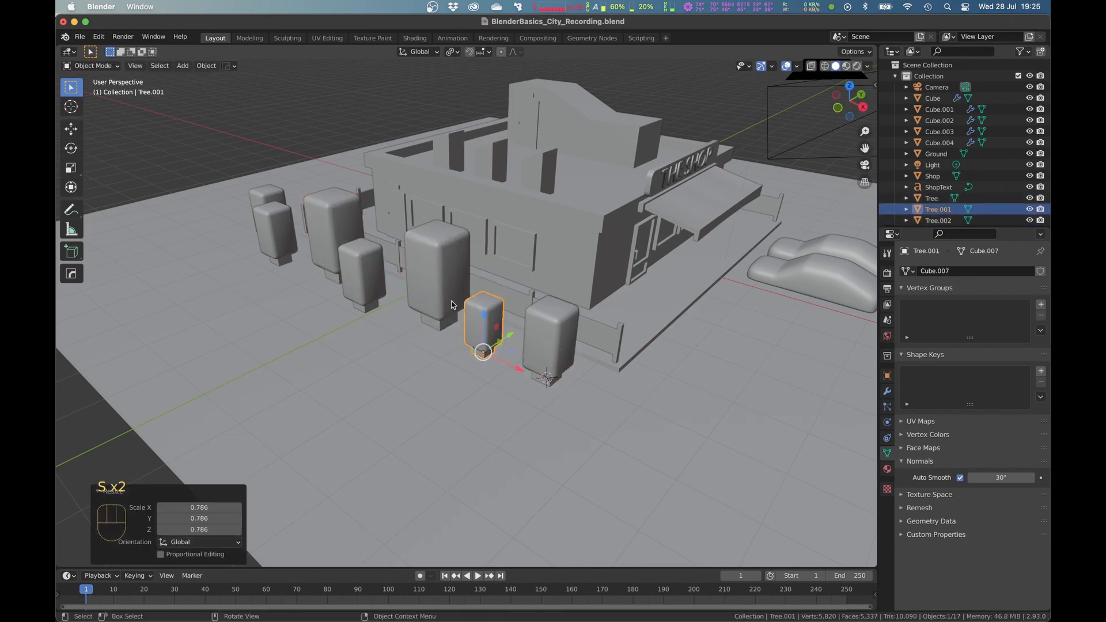
- Add the first and fourth trees of the row to the selection and open the pivot point options
{"action": "mouse_move", "coordinate": [428, 269]}
{"action": "middle_mouse_down"}
{"action": "mouse_move", "coordinate": [363, 279]}
{"action": "mouse_move", "coordinate": [360, 264]}
{"action": "mouse_move", "coordinate": [431, 264]}
{"action": "middle_mouse_up"}
{"action": "left_click", "coordinate": [358, 273], "text": "shift"}
{"action": "left_click", "coordinate": [556, 330], "text": "shift"}
{"action": "key", "text": "period"}
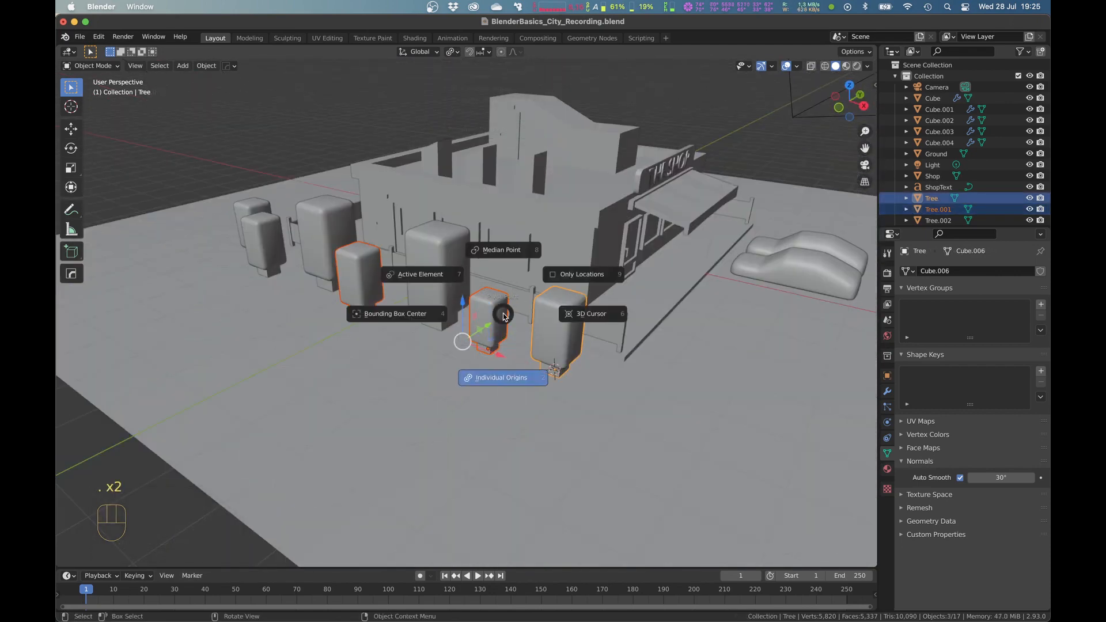